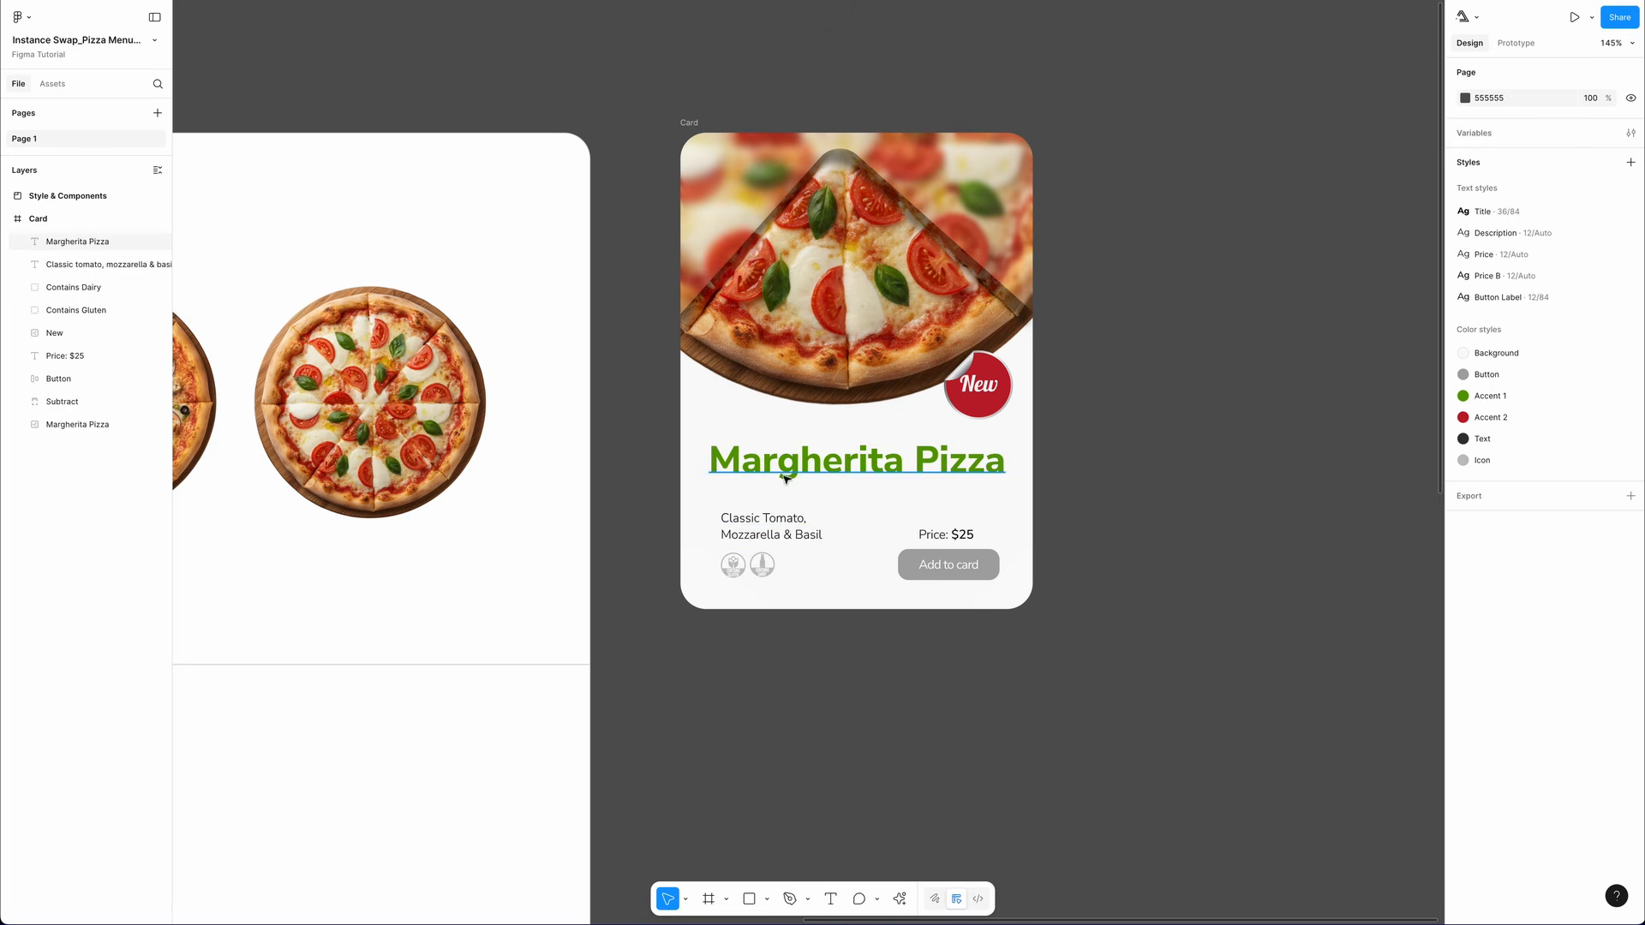
- Apply the Text colour style to the fill of the card's Classic Tomato, Mozzarella & Basil description
{"action": "left_click", "coordinate": [834, 473]}
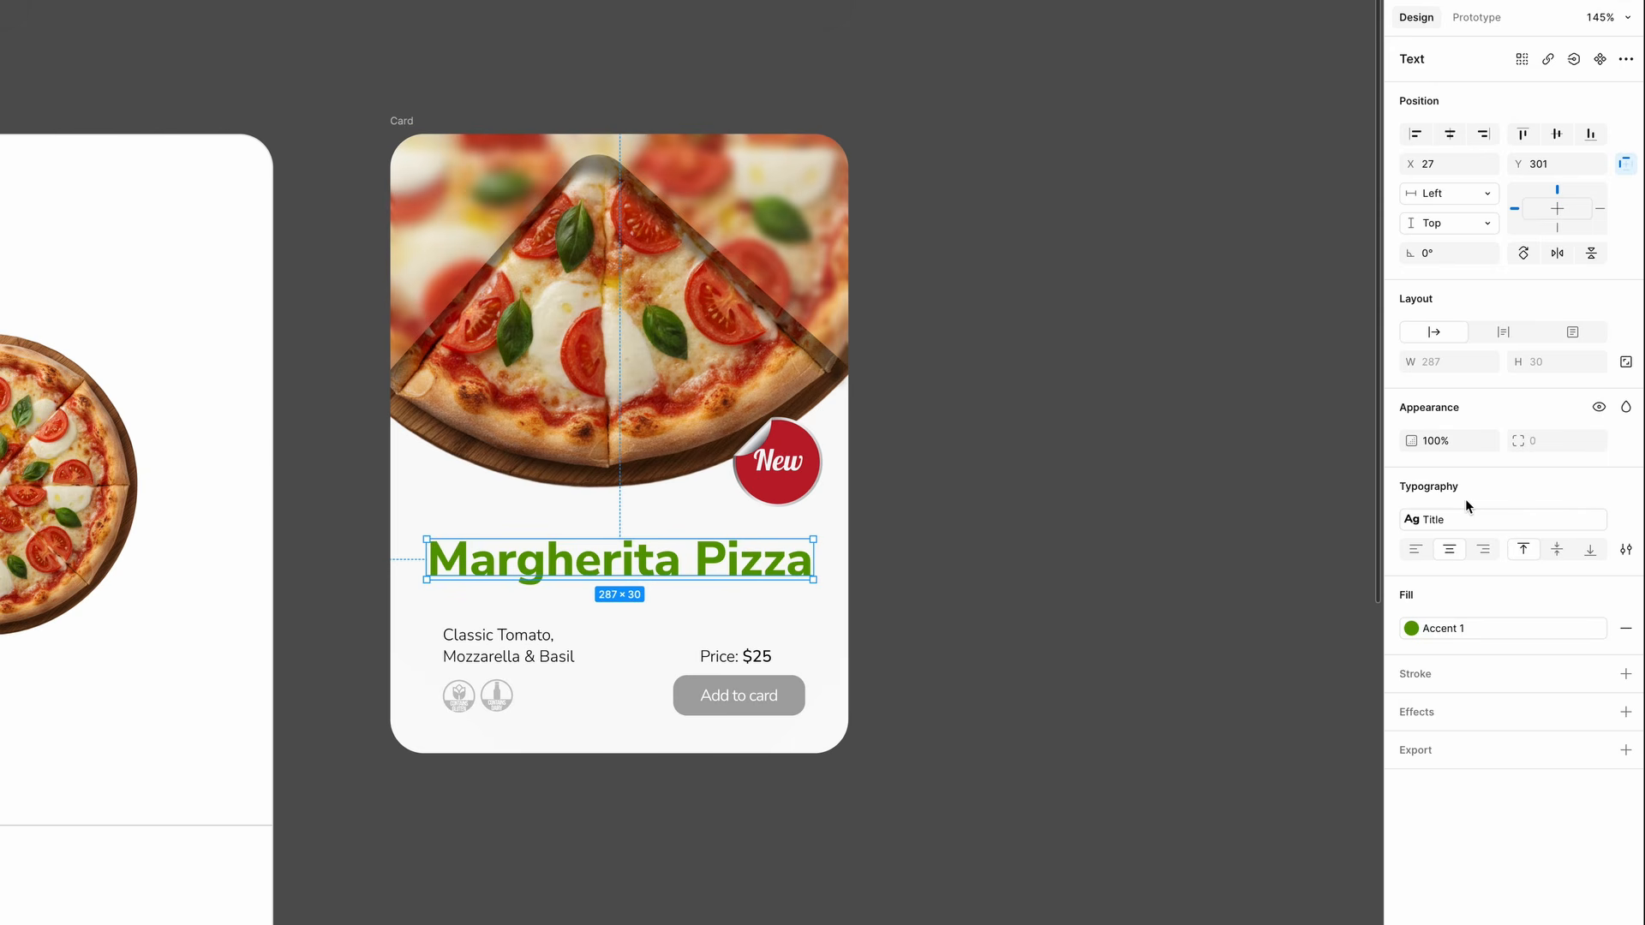
{"action": "left_click", "coordinate": [497, 636]}
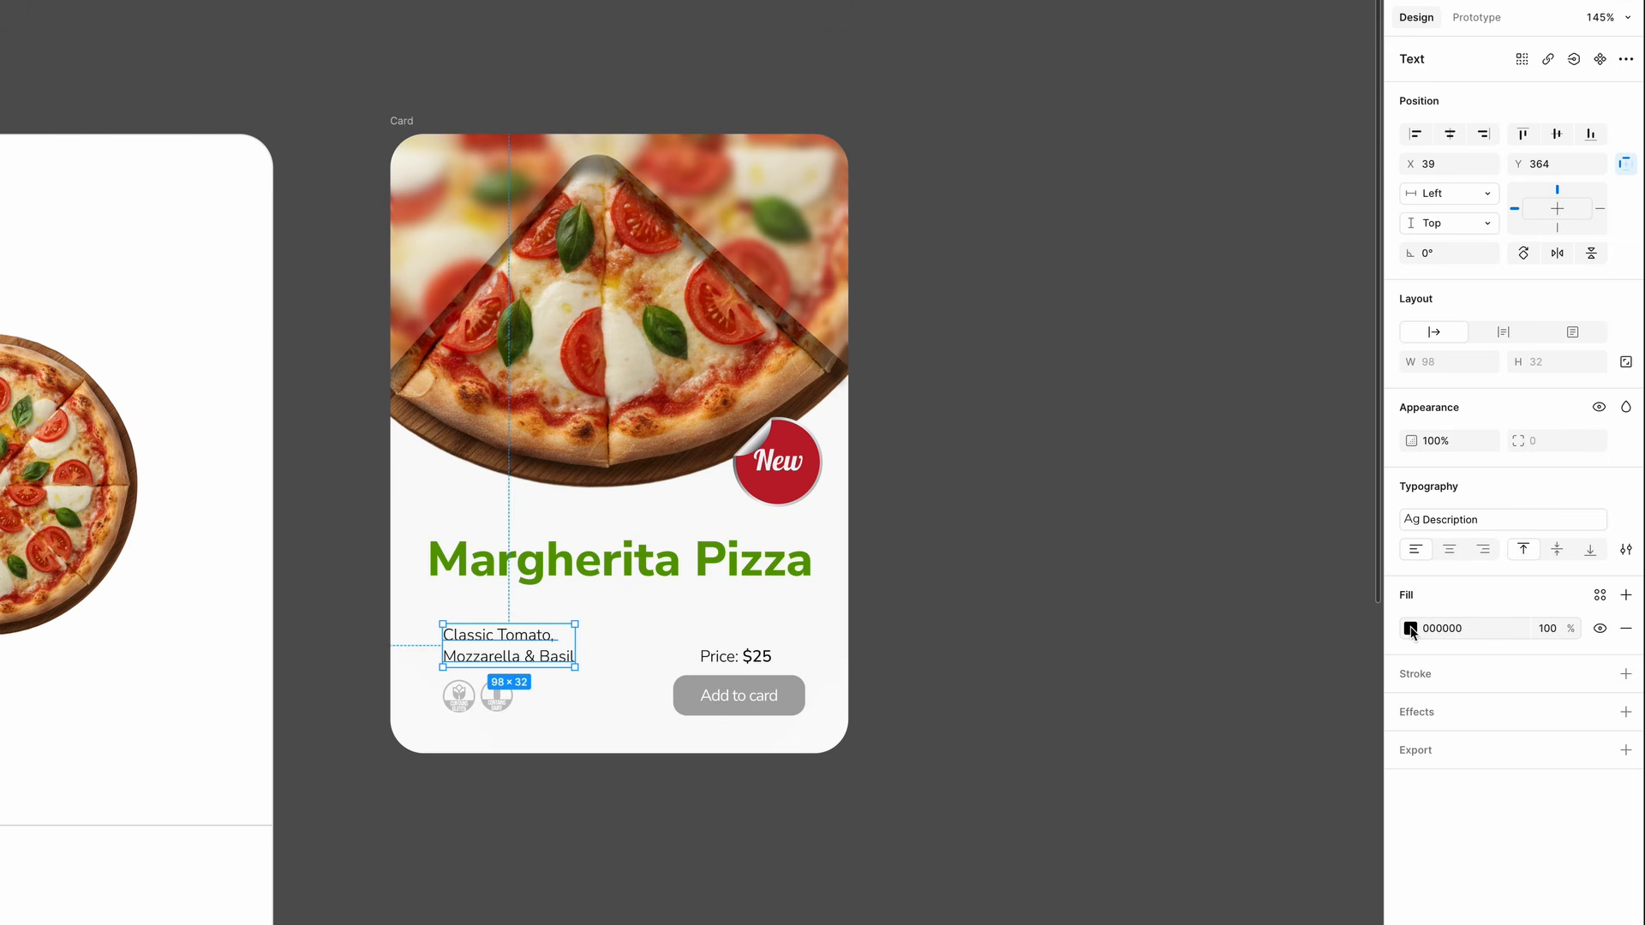
{"action": "left_click", "coordinate": [1600, 597]}
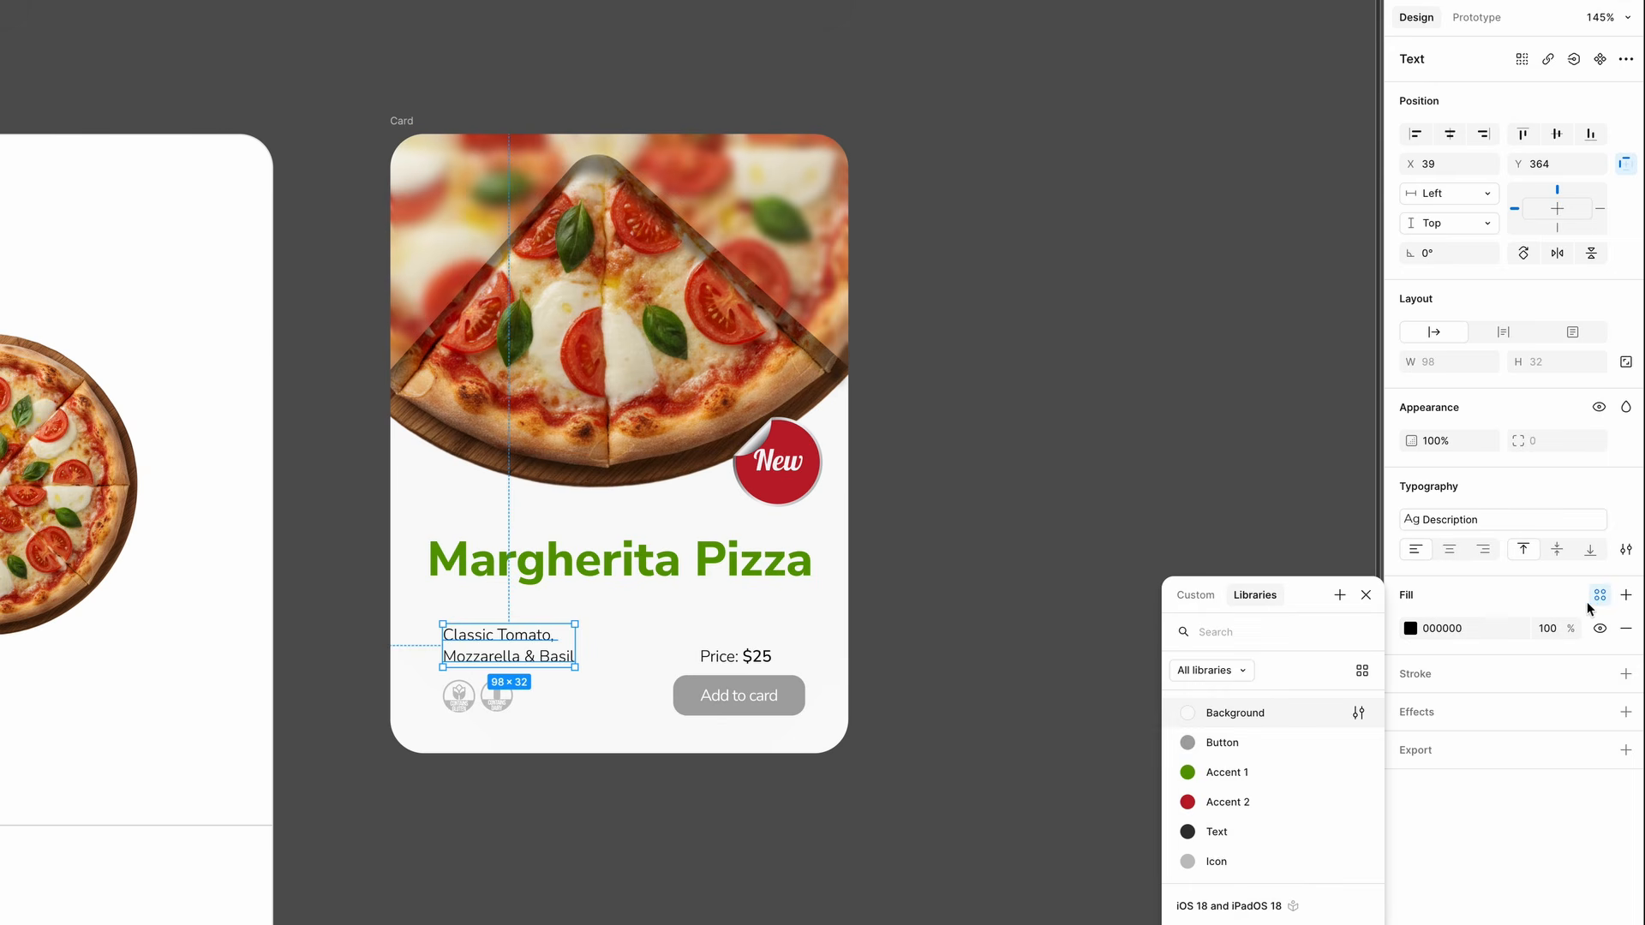
{"action": "left_click", "coordinate": [1213, 835]}
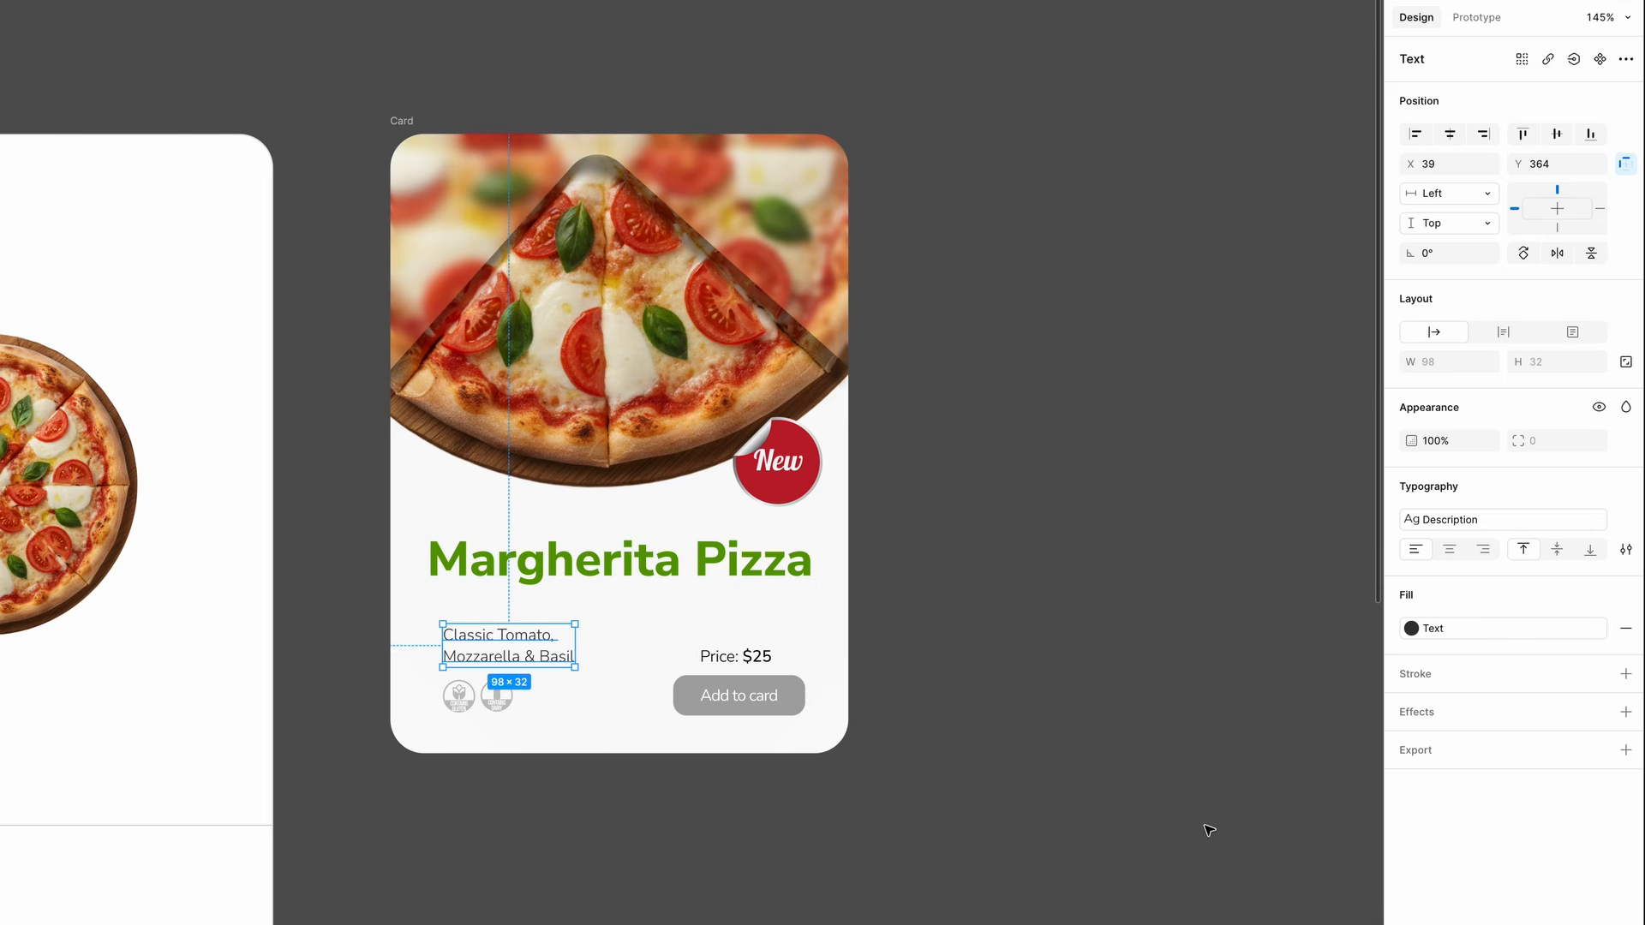
- Examine the card's dietary icon and the auto layout padding of its Add to card button
{"action": "left_click", "coordinate": [495, 708]}
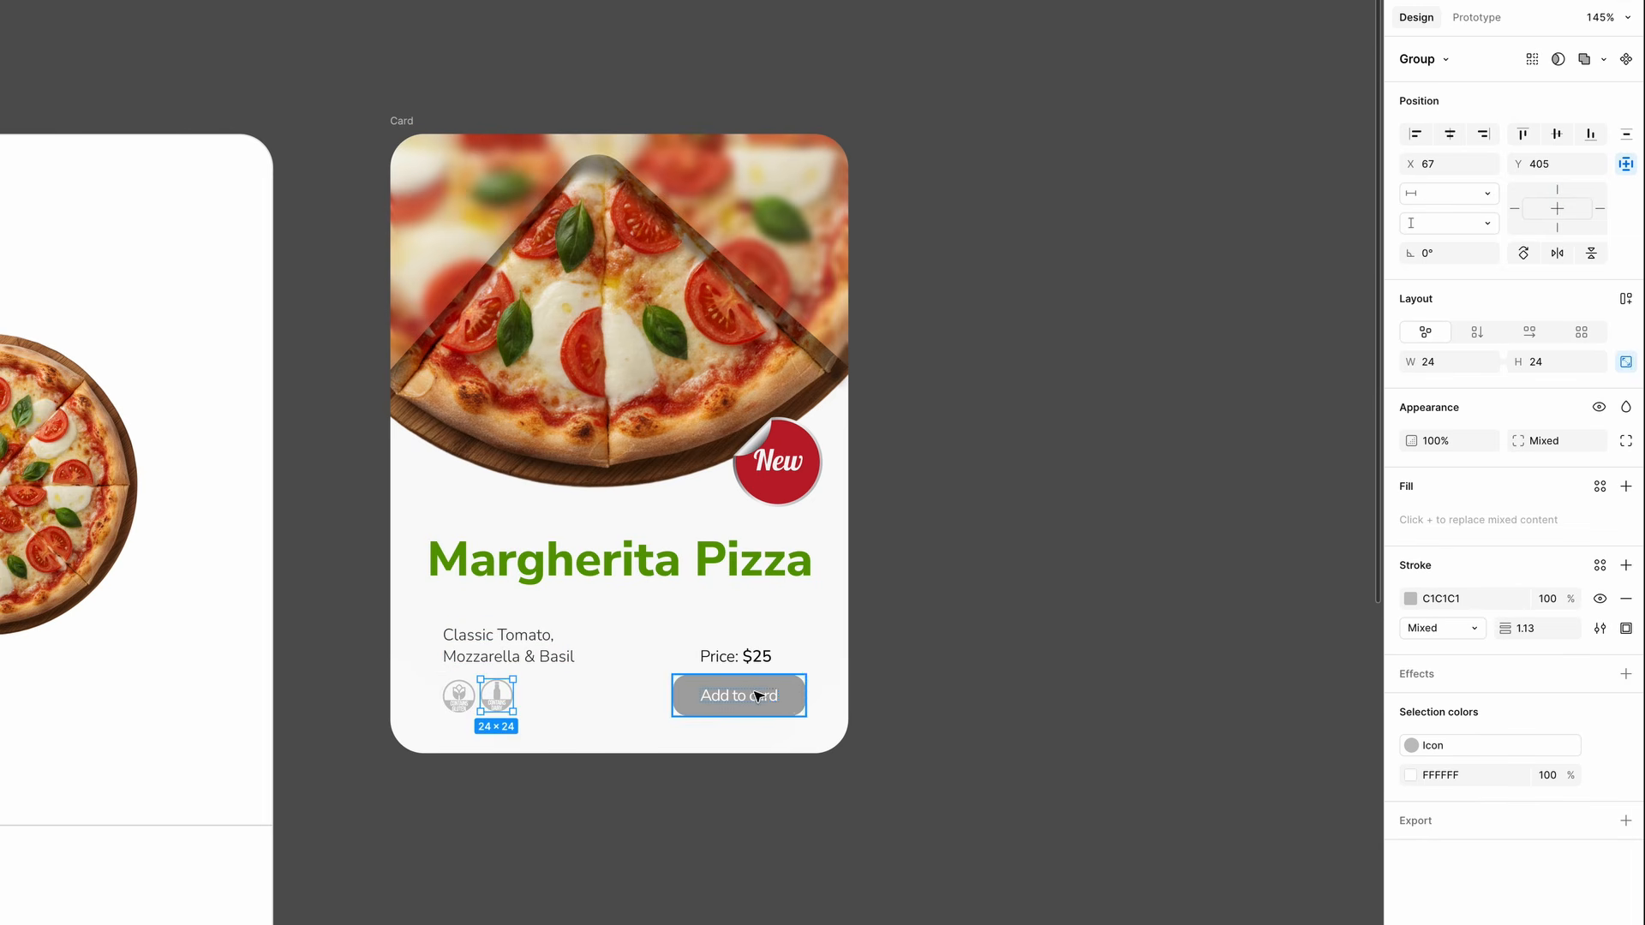
{"action": "left_click", "coordinate": [800, 693]}
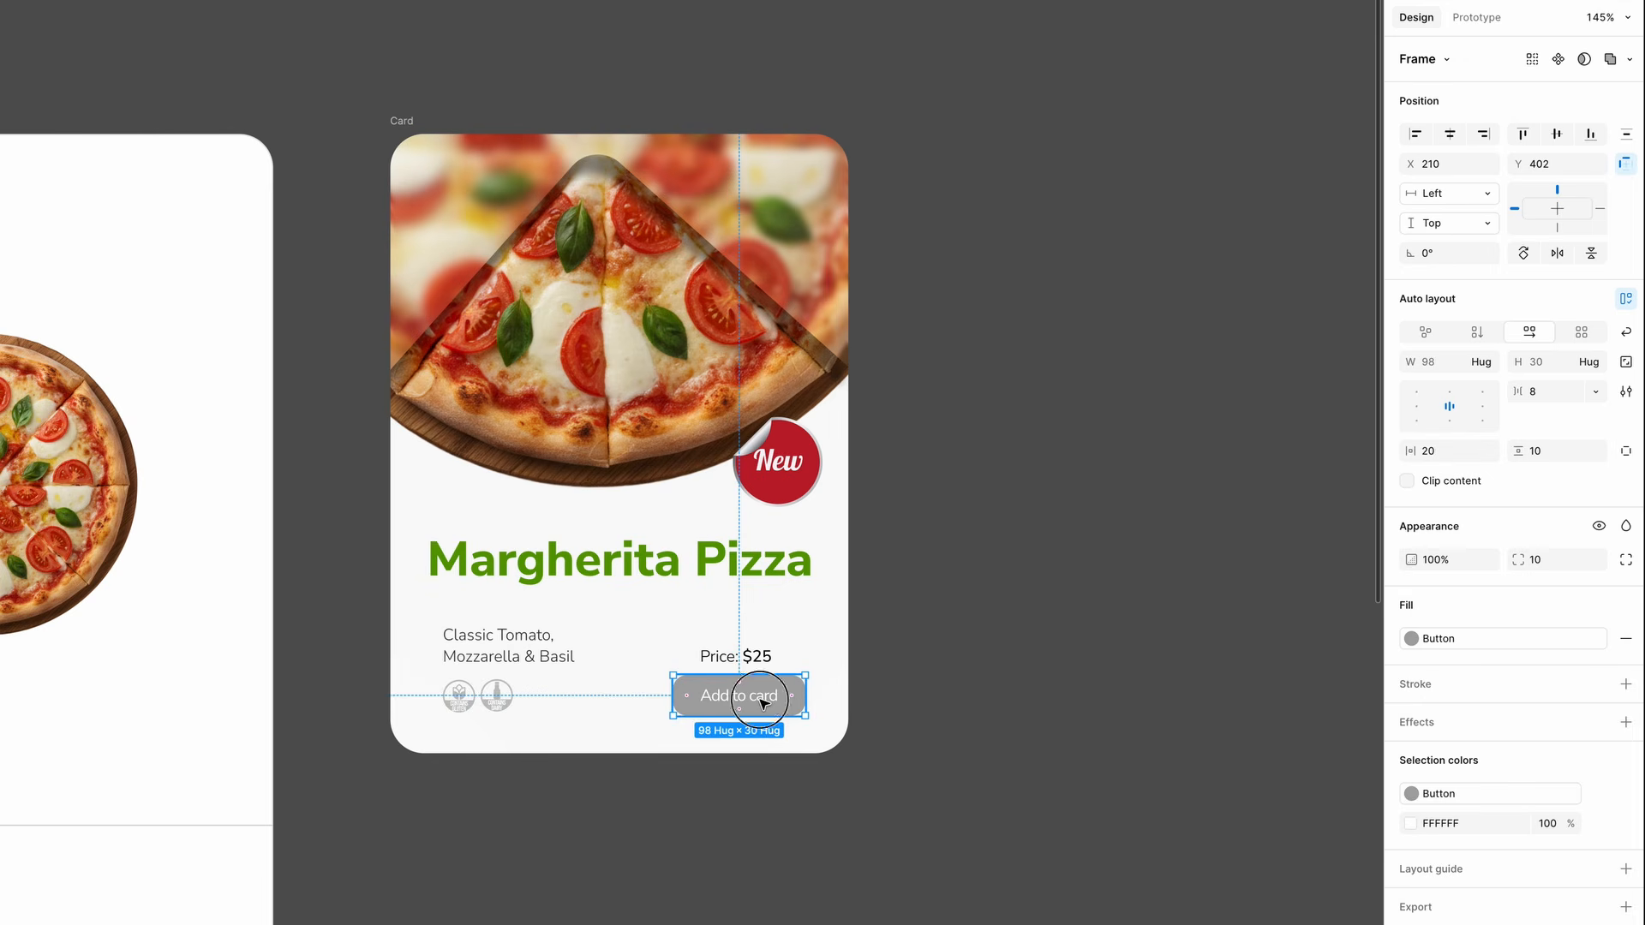
{"action": "left_click", "coordinate": [792, 696]}
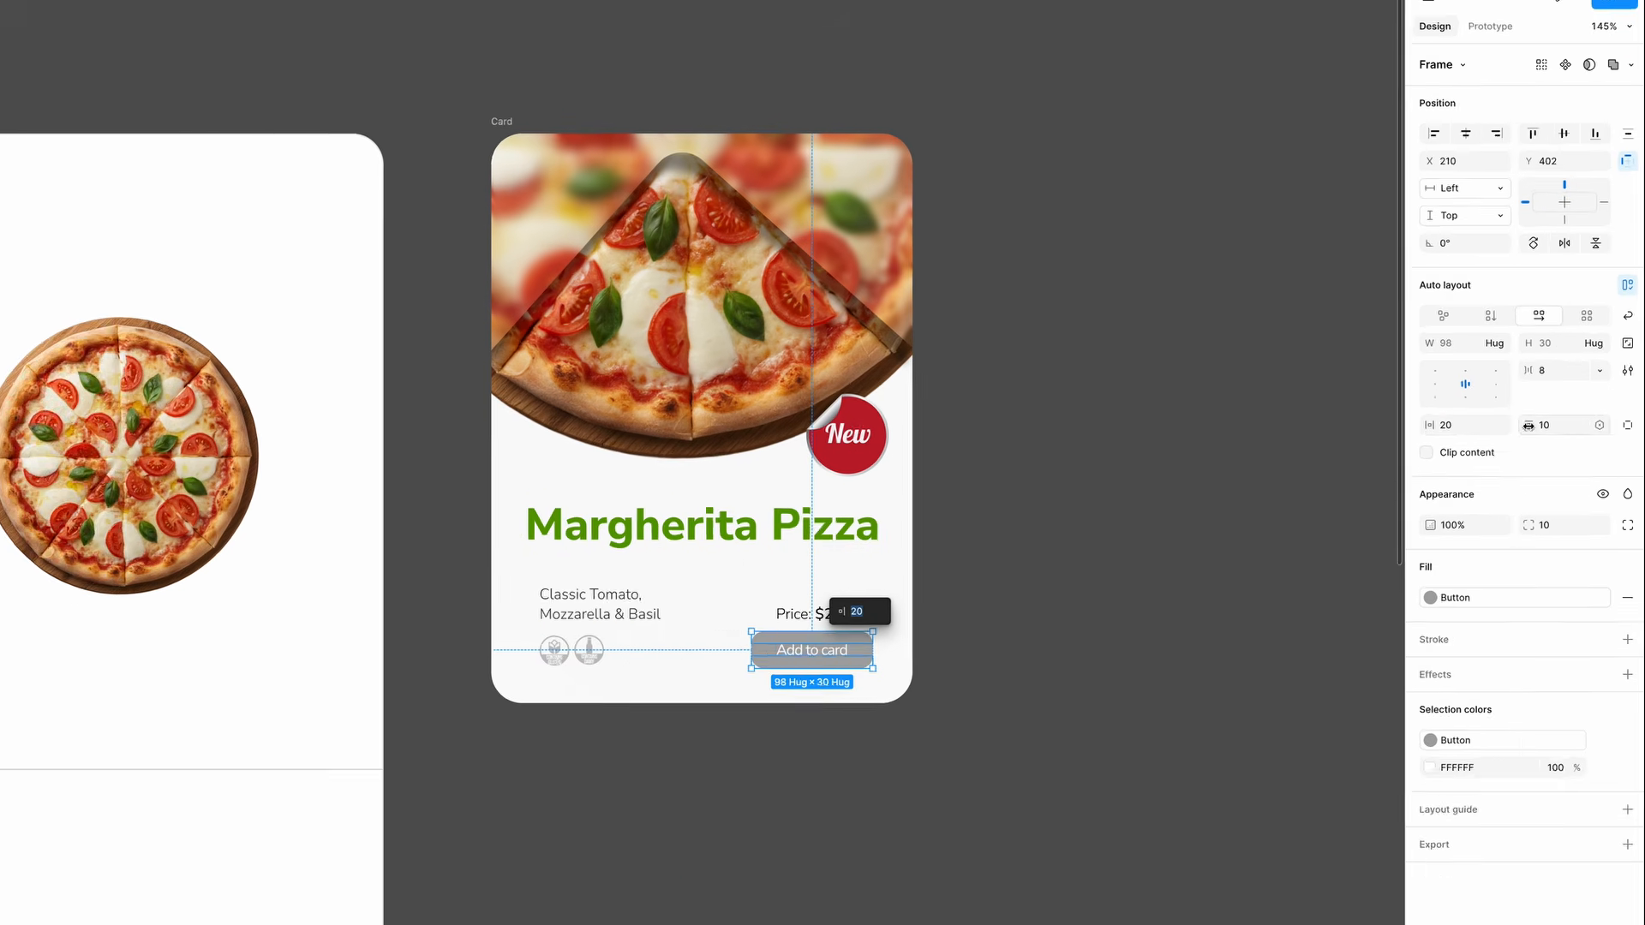
- Turn off content clipping for the Card frame
{"action": "left_click", "coordinate": [947, 574]}
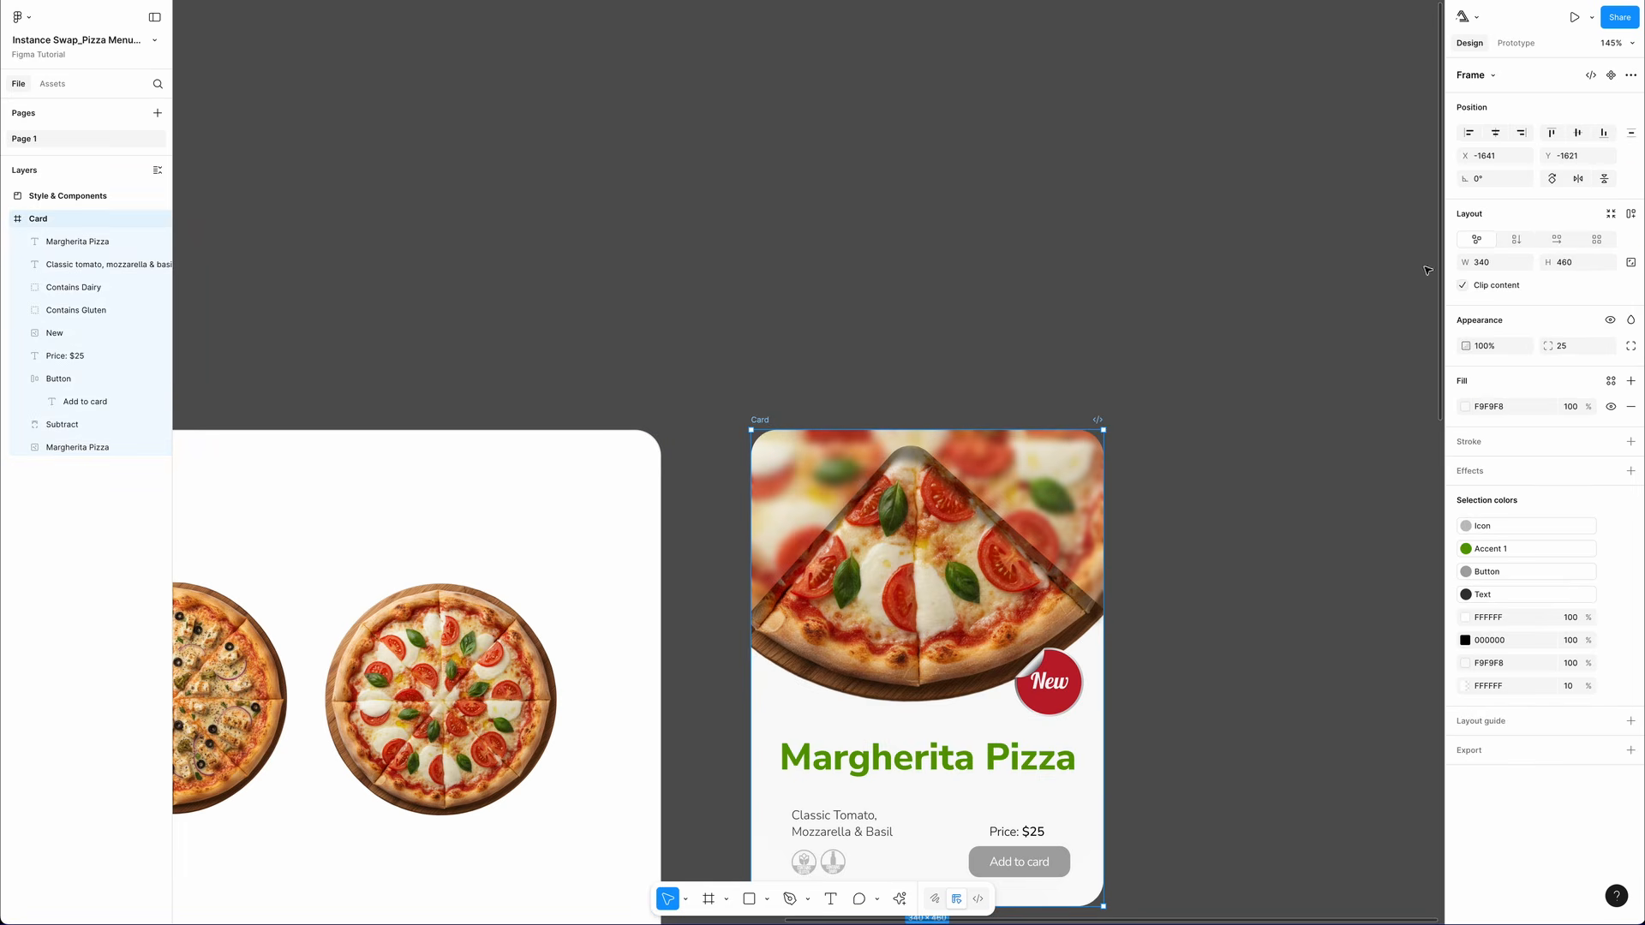
{"action": "left_click", "coordinate": [1463, 286]}
{"action": "scroll", "coordinate": [1032, 266], "scroll_direction": "down", "scroll_amount": 5}
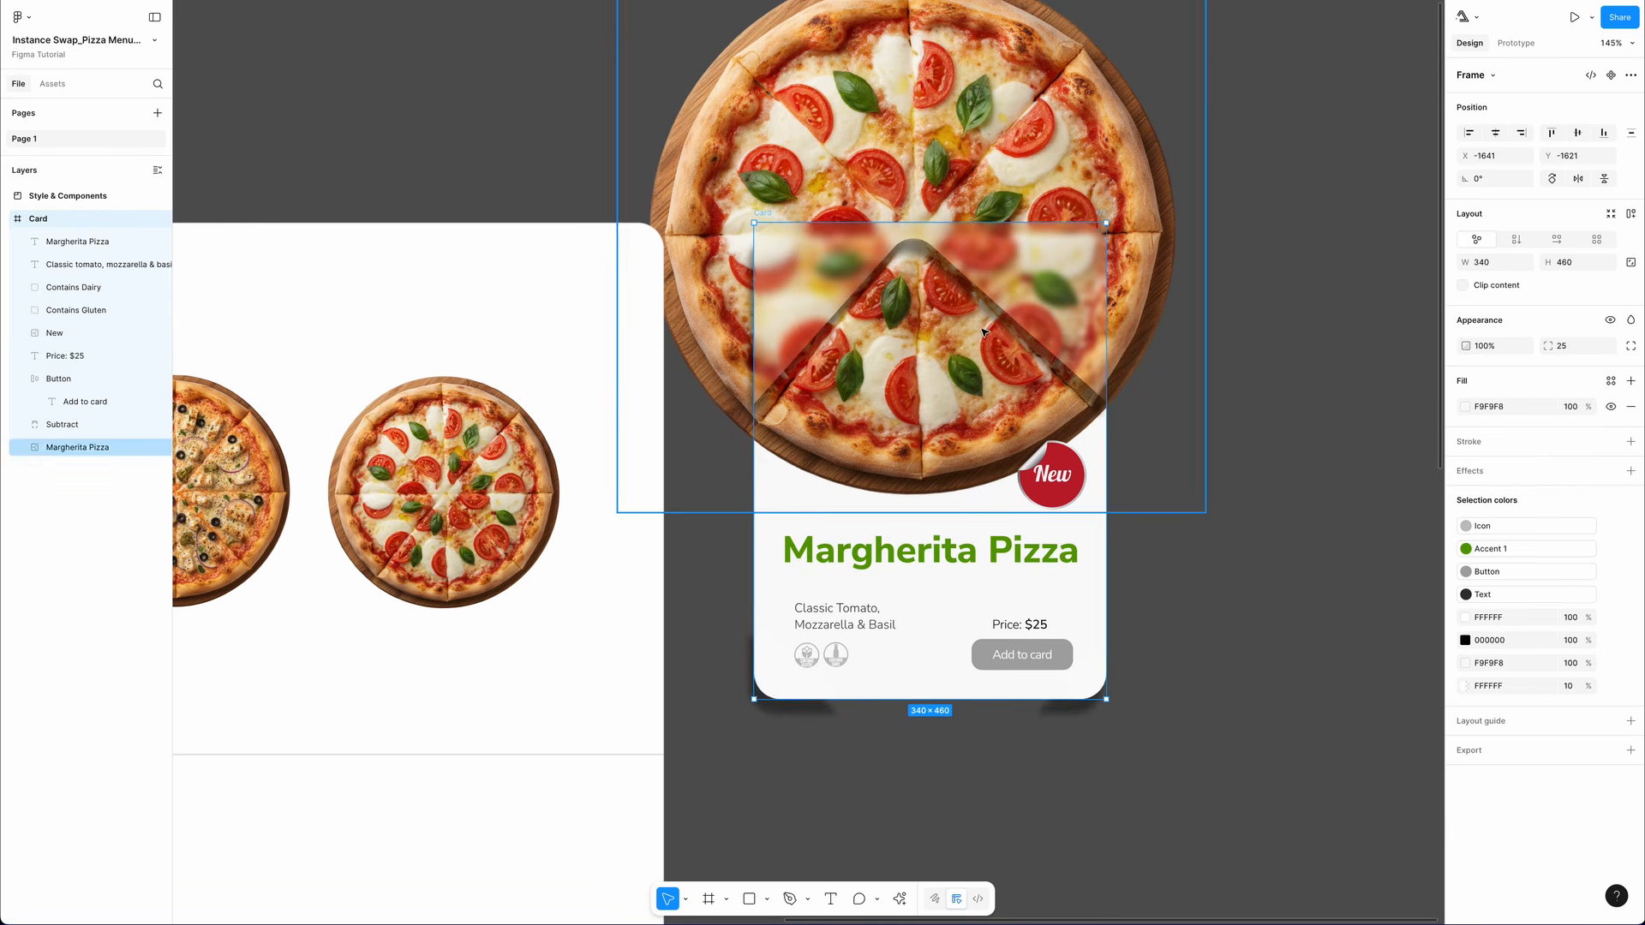
- Examine the Subtract overlay on the card and the two rectangles that form it
{"action": "left_click", "coordinate": [1033, 266]}
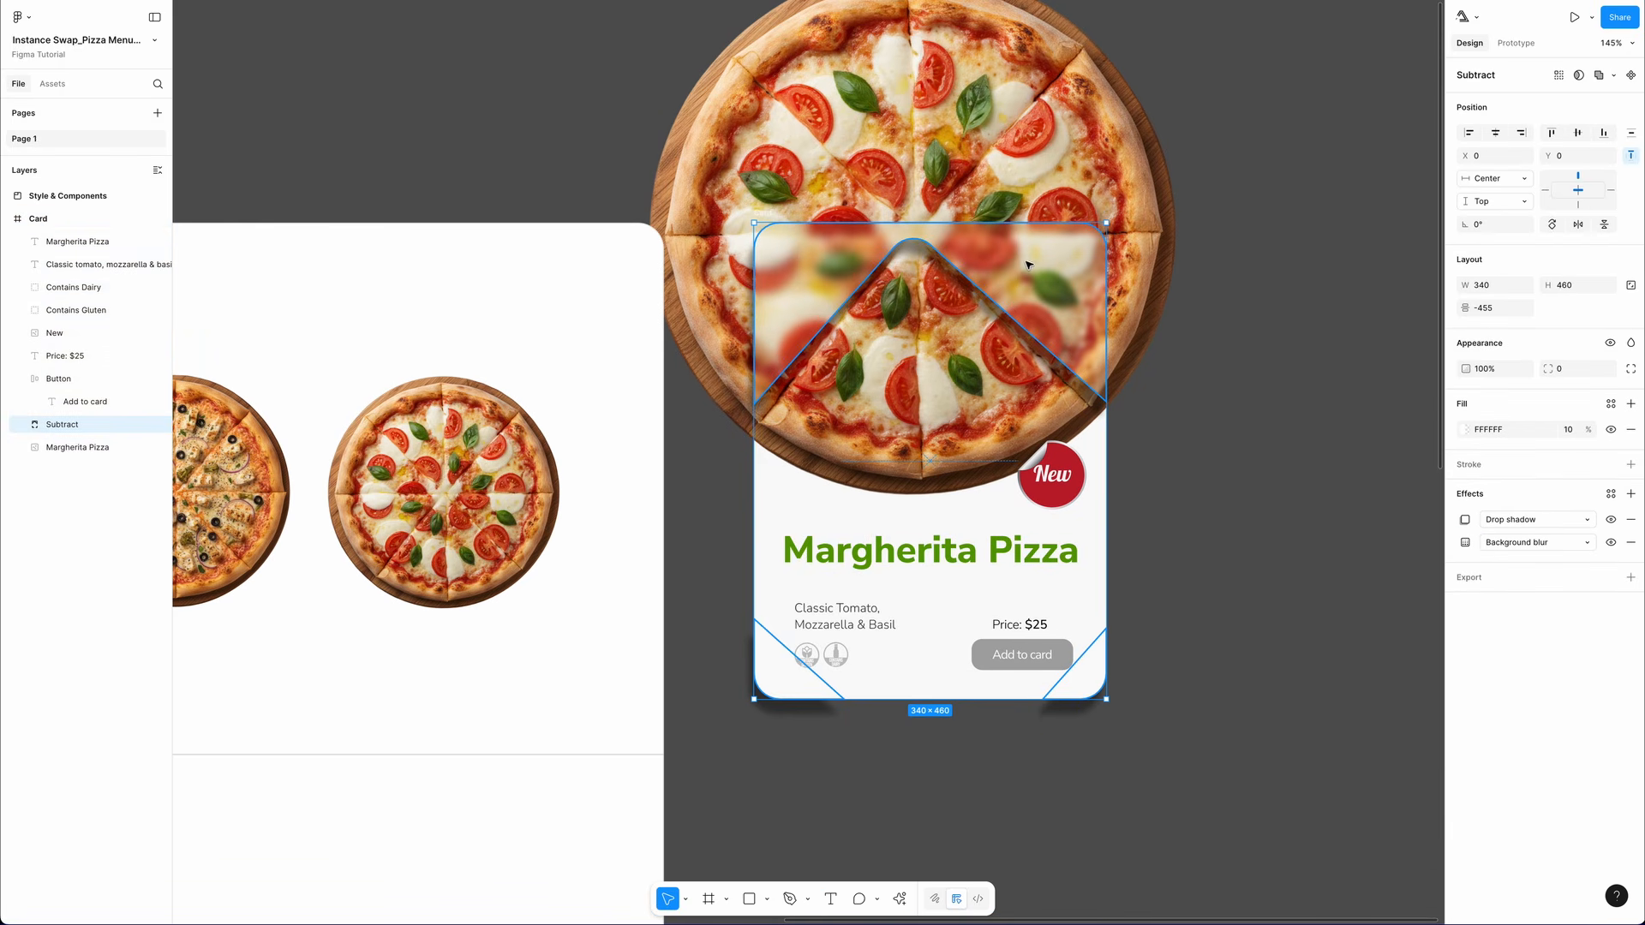
{"action": "left_click", "coordinate": [24, 425]}
{"action": "left_click", "coordinate": [104, 470]}
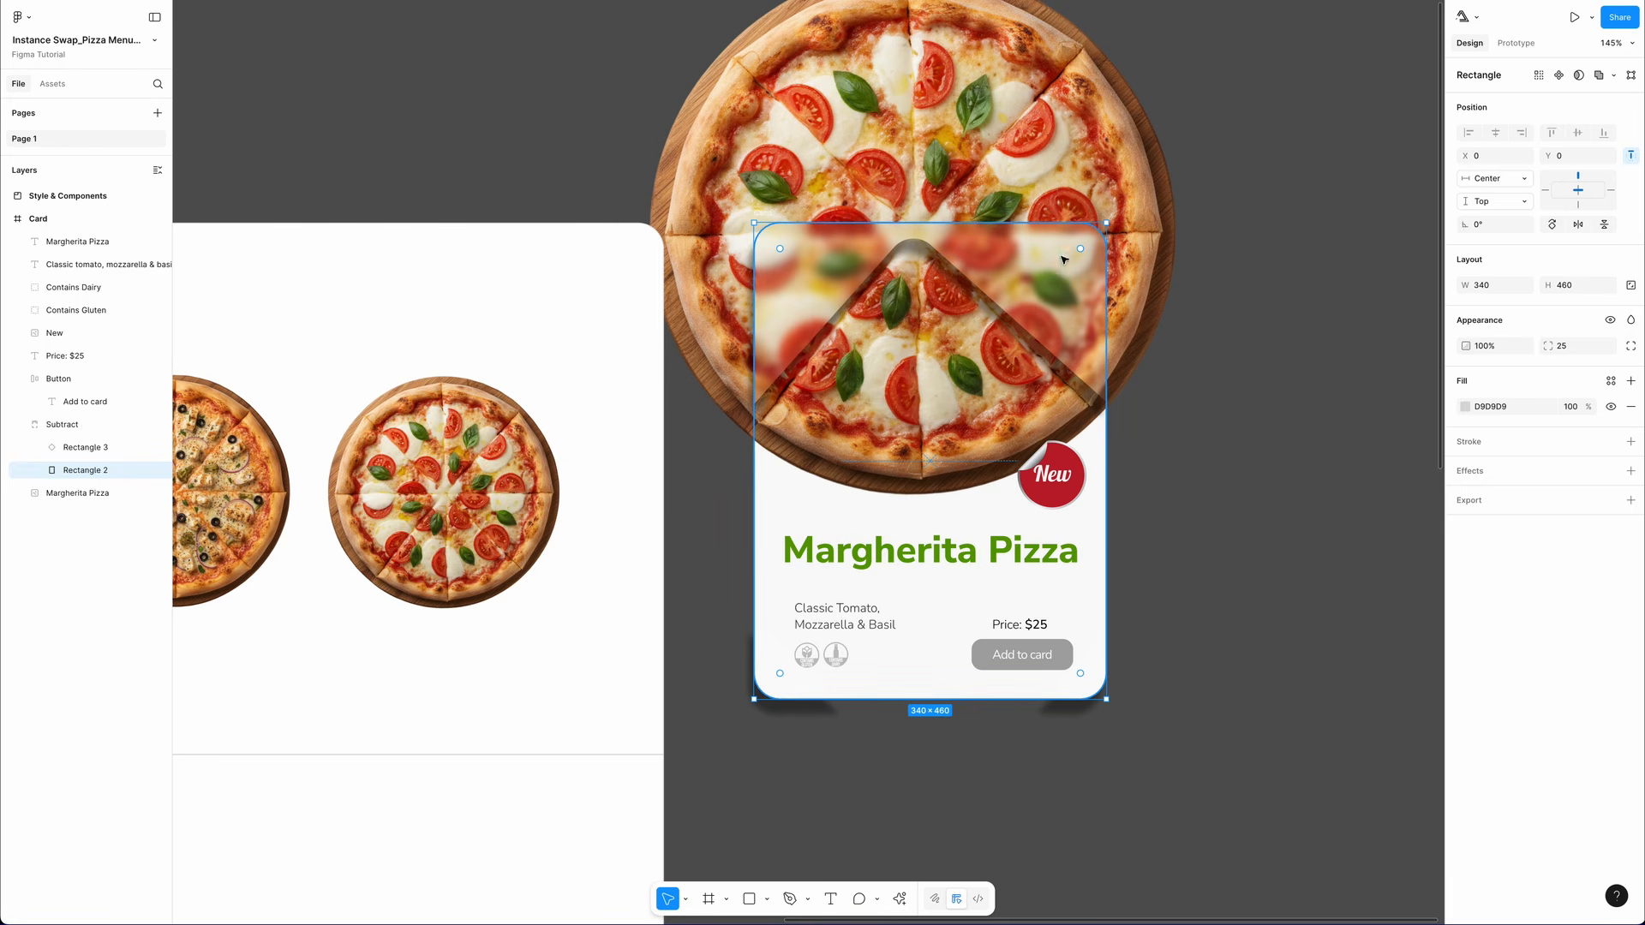
{"action": "left_click", "coordinate": [942, 274]}
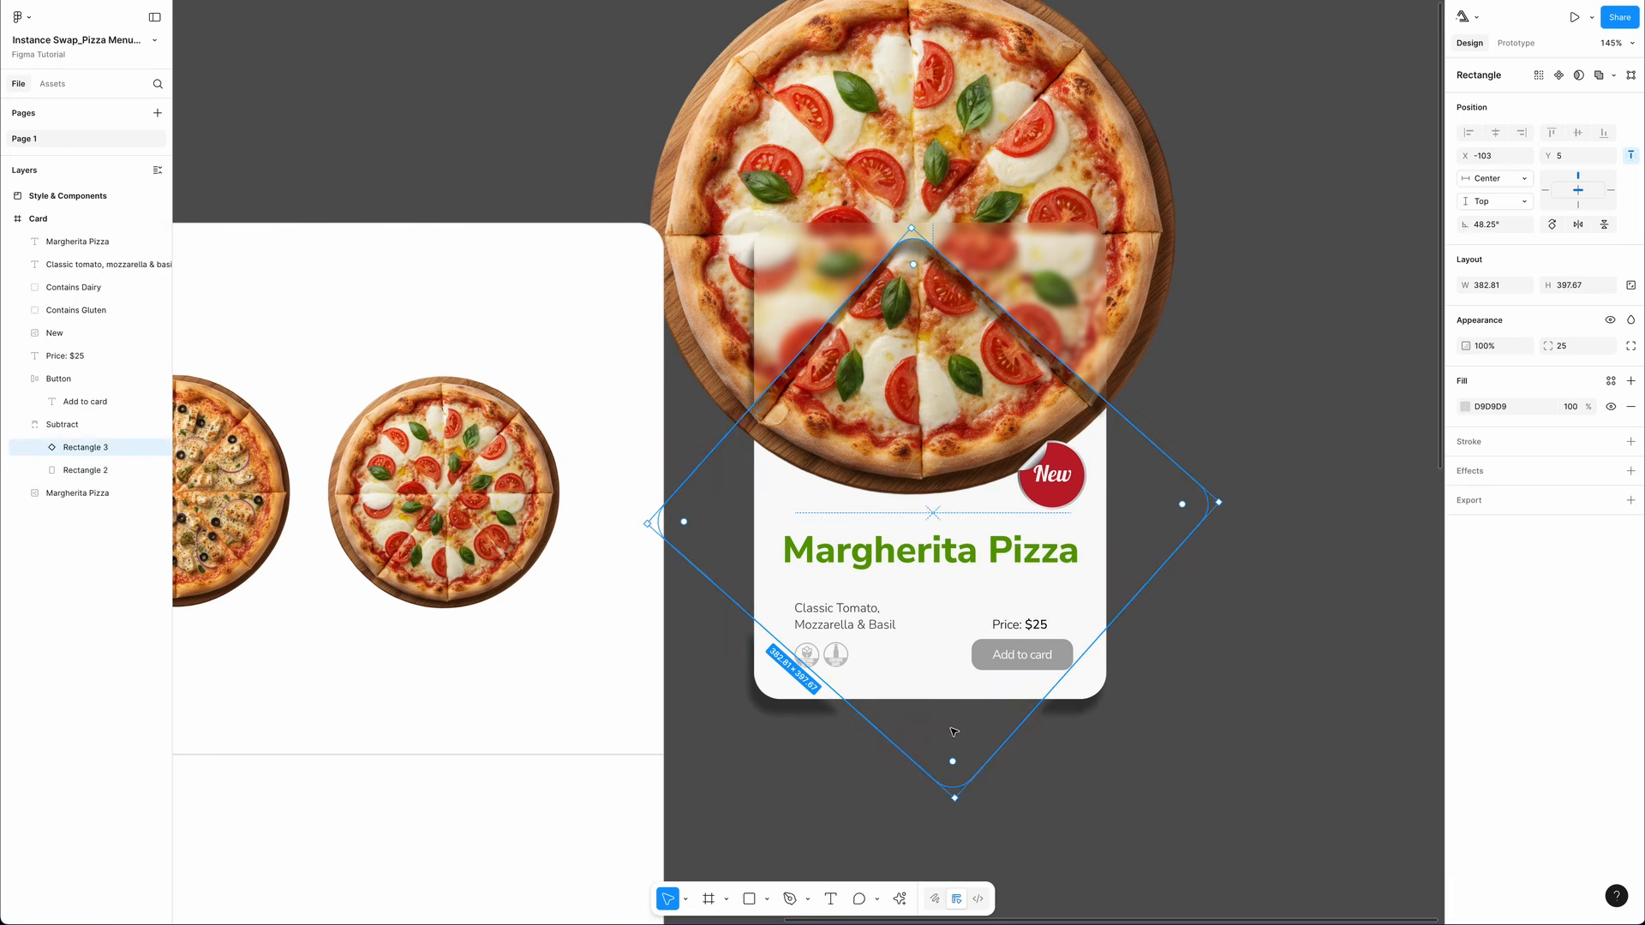
- Reselect the Card frame and turn its content clipping back on
{"action": "key", "text": "shift+Return"}
{"action": "key", "text": "shift+Return"}
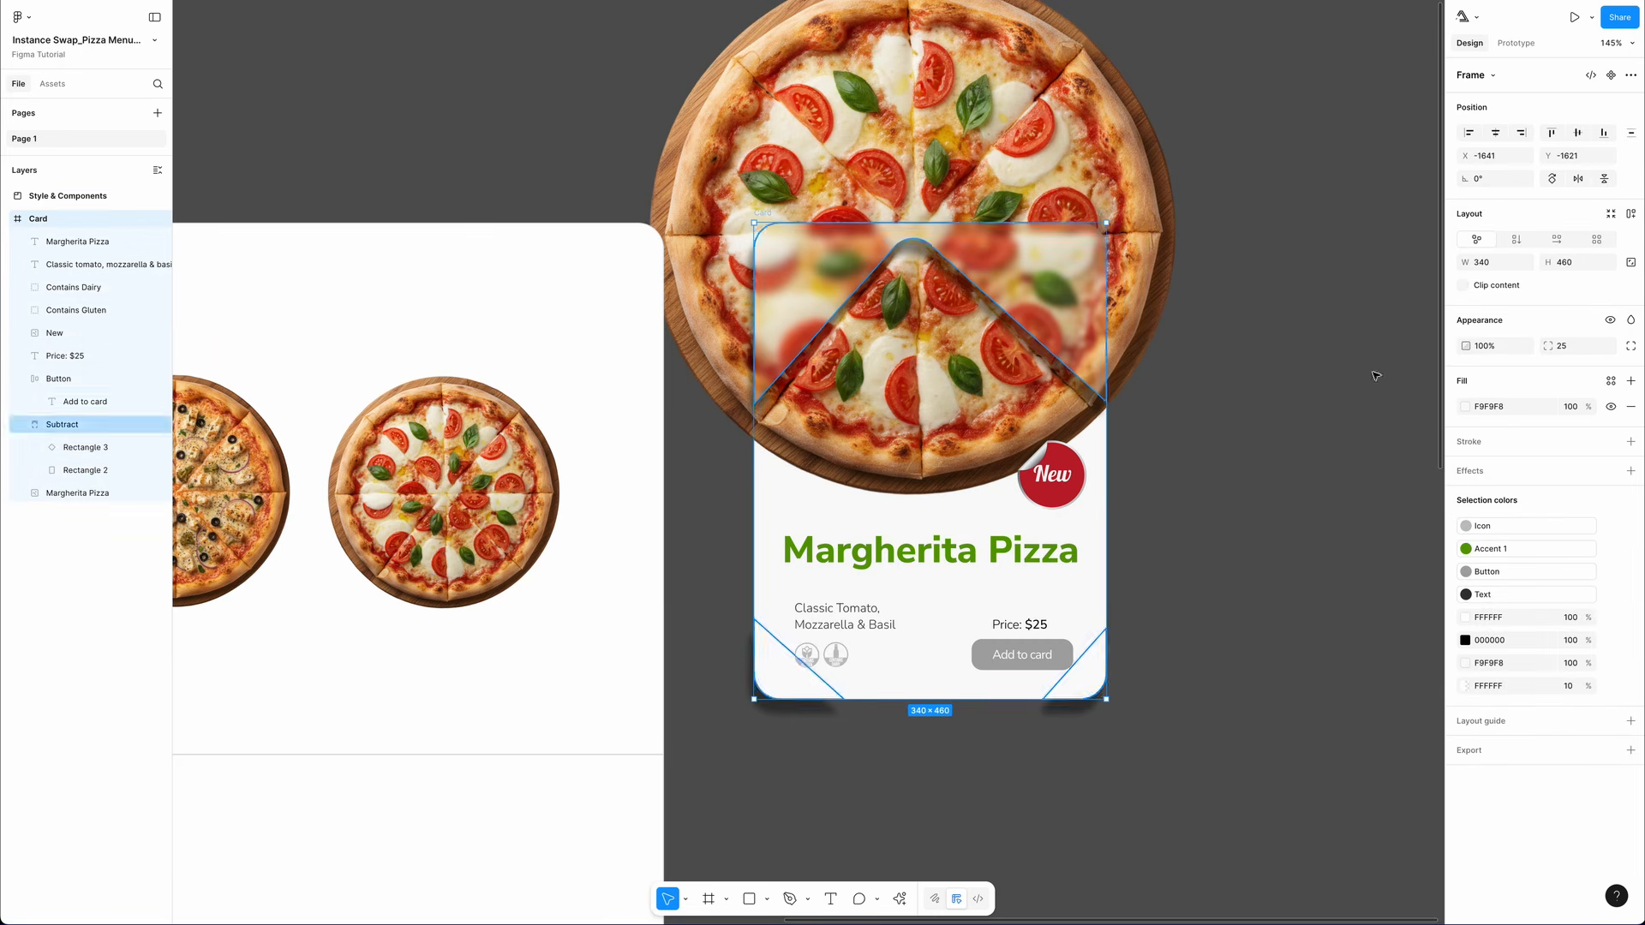
{"action": "left_click", "coordinate": [1462, 286]}
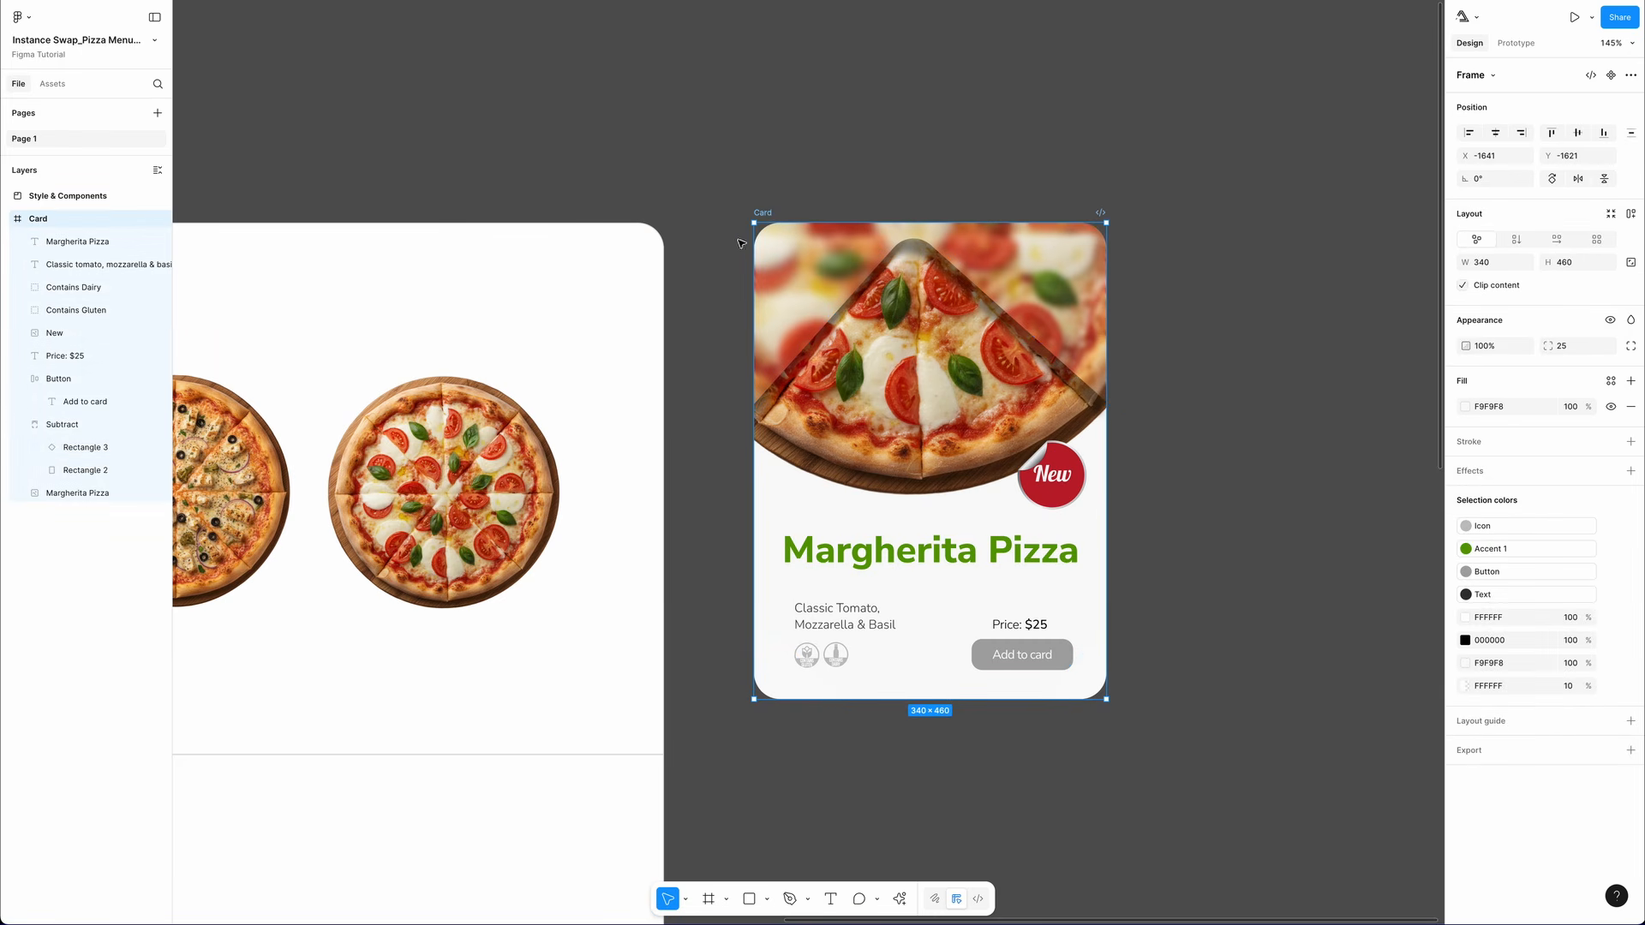
- Examine the drop shadow settings of the Subtract overlay around the pizza slice
{"action": "left_click", "coordinate": [803, 259]}
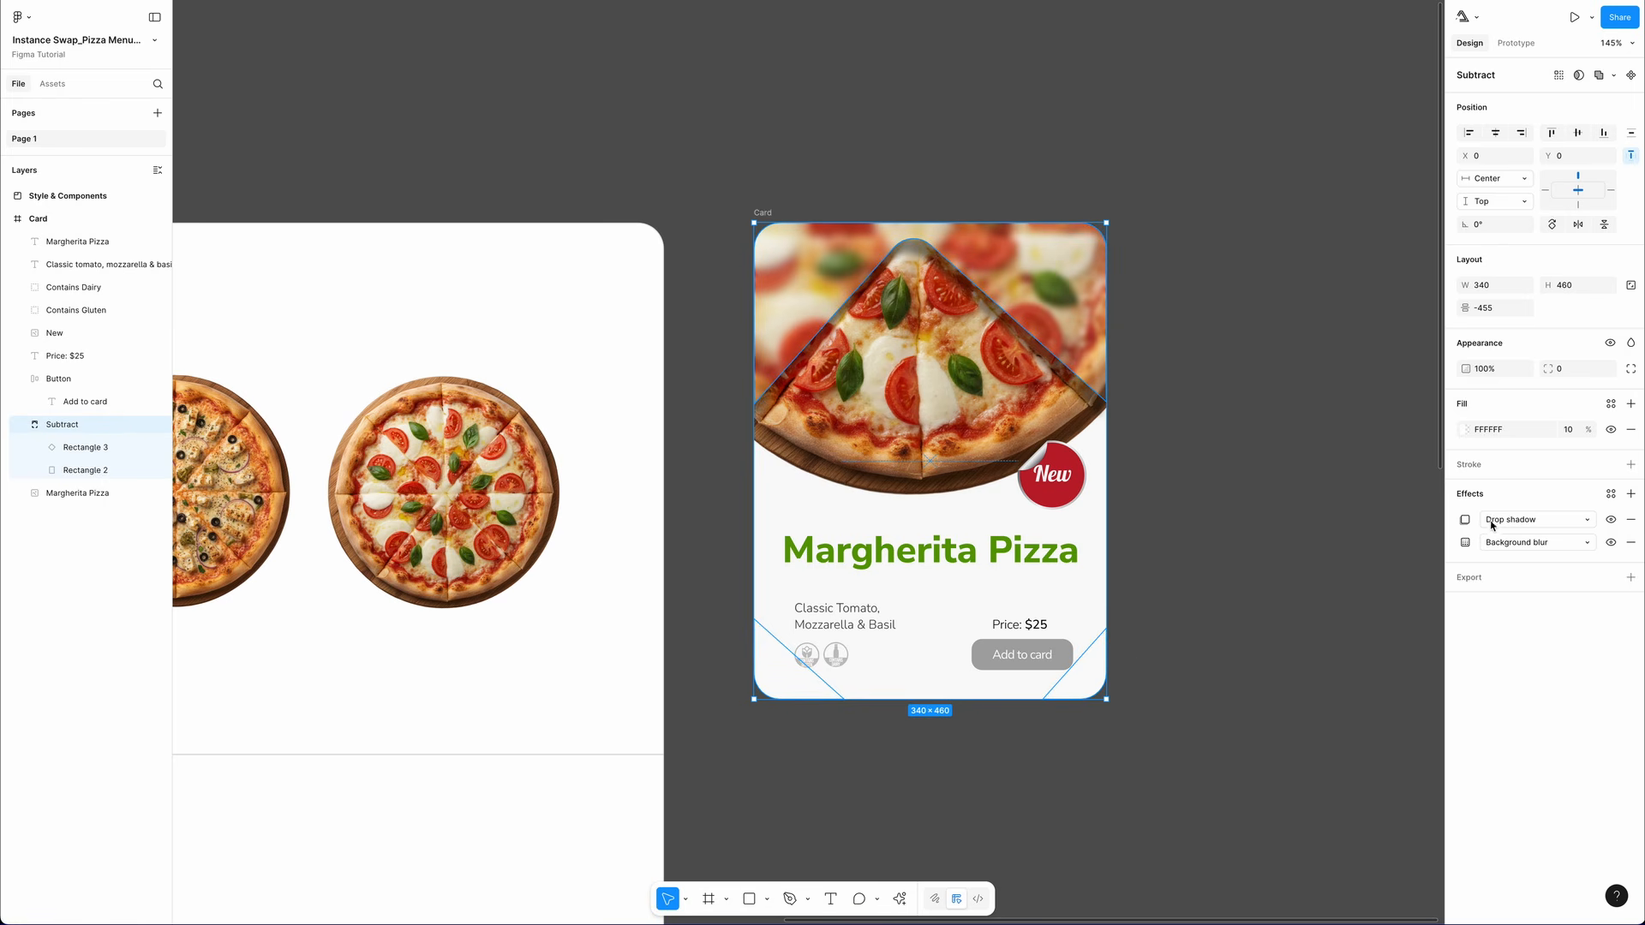
{"action": "left_click", "coordinate": [1465, 520]}
{"action": "scroll", "coordinate": [942, 369], "scroll_direction": "up", "scroll_amount": 5}
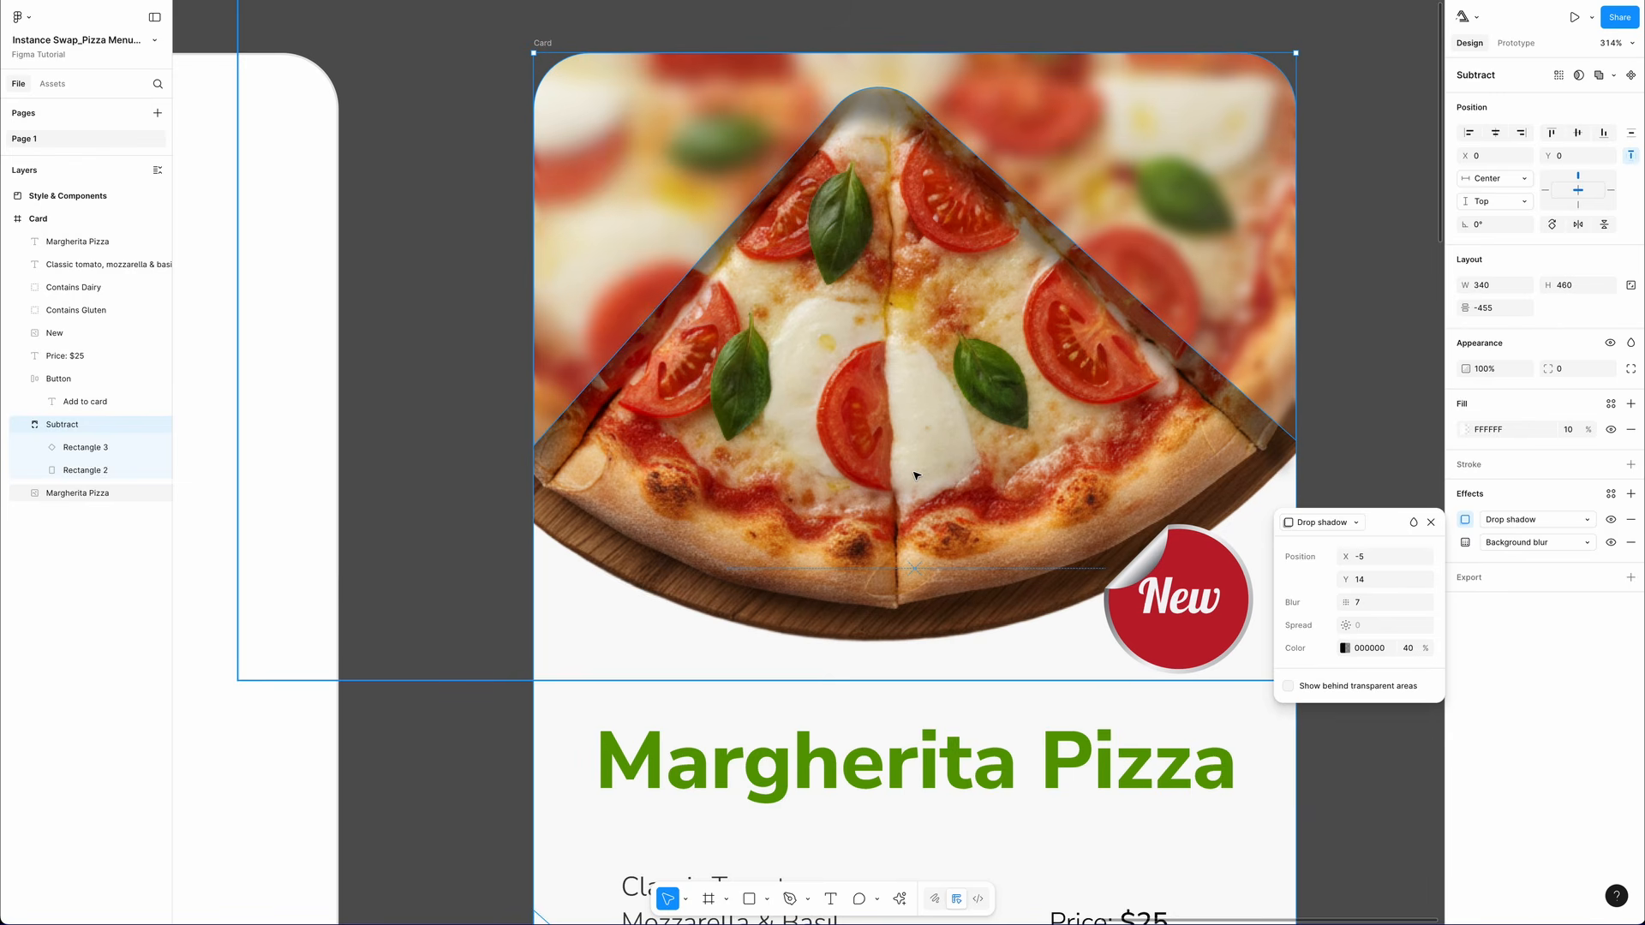
- Slightly shift the end point of the Subtract overlay's progressive background blur near the card's upper edge
{"action": "left_click", "coordinate": [1465, 543]}
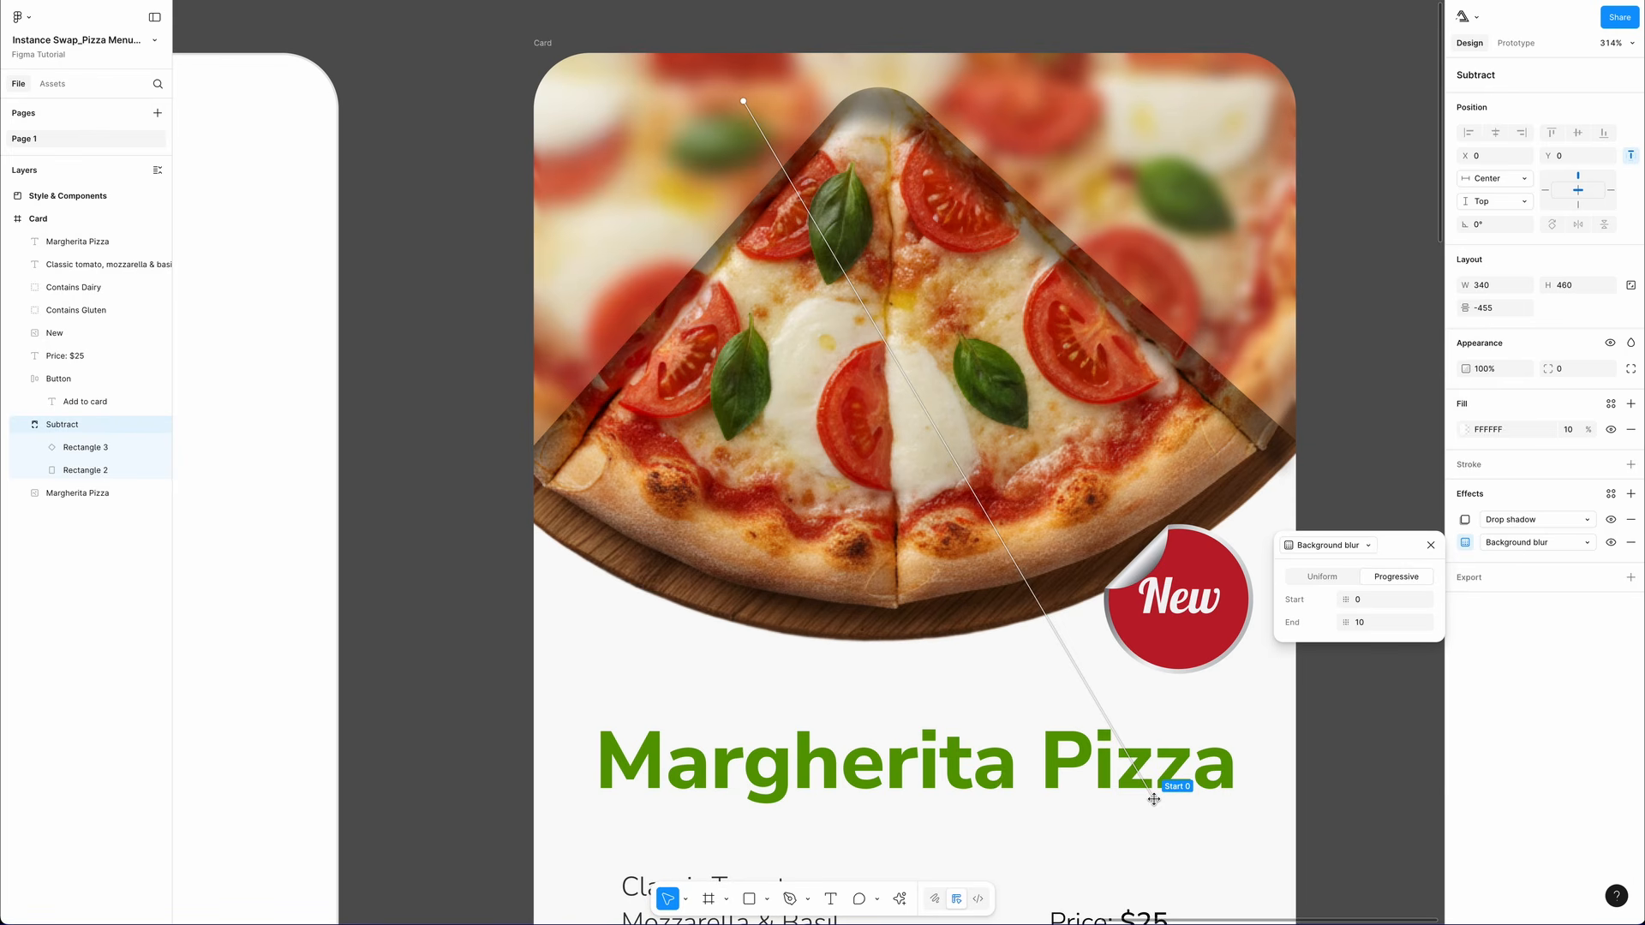
{"action": "mouse_move", "coordinate": [743, 101]}
{"action": "left_mouse_down"}
{"action": "mouse_move", "coordinate": [677, 123]}
{"action": "mouse_move", "coordinate": [739, 116]}
{"action": "left_mouse_up"}
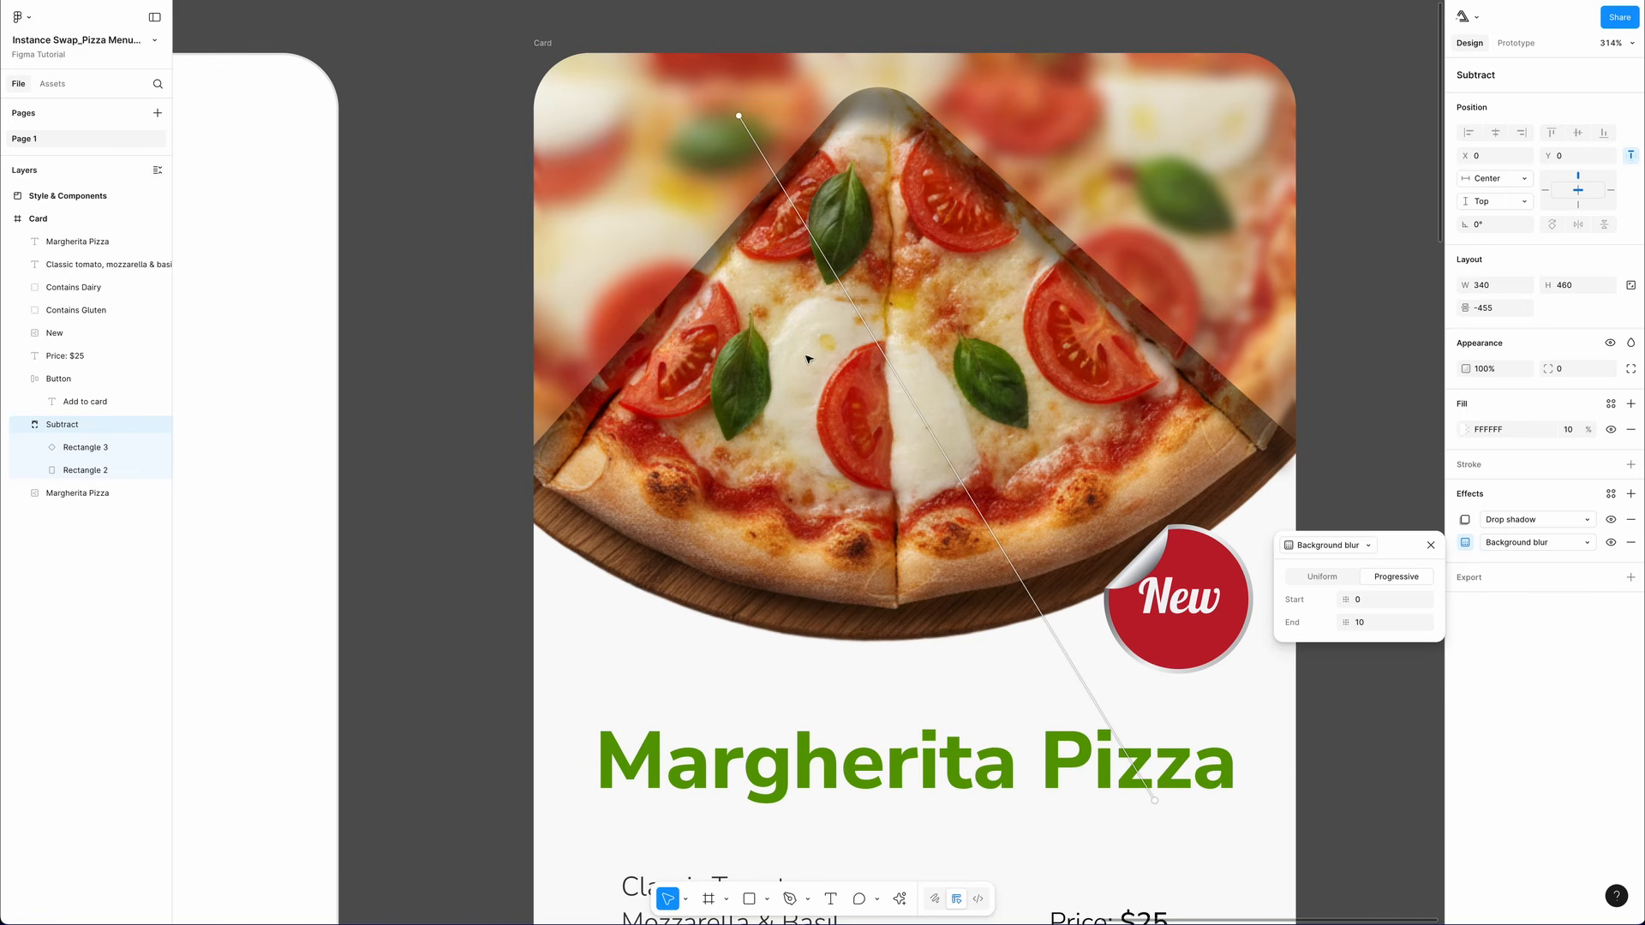
{"action": "key", "text": "Escape"}
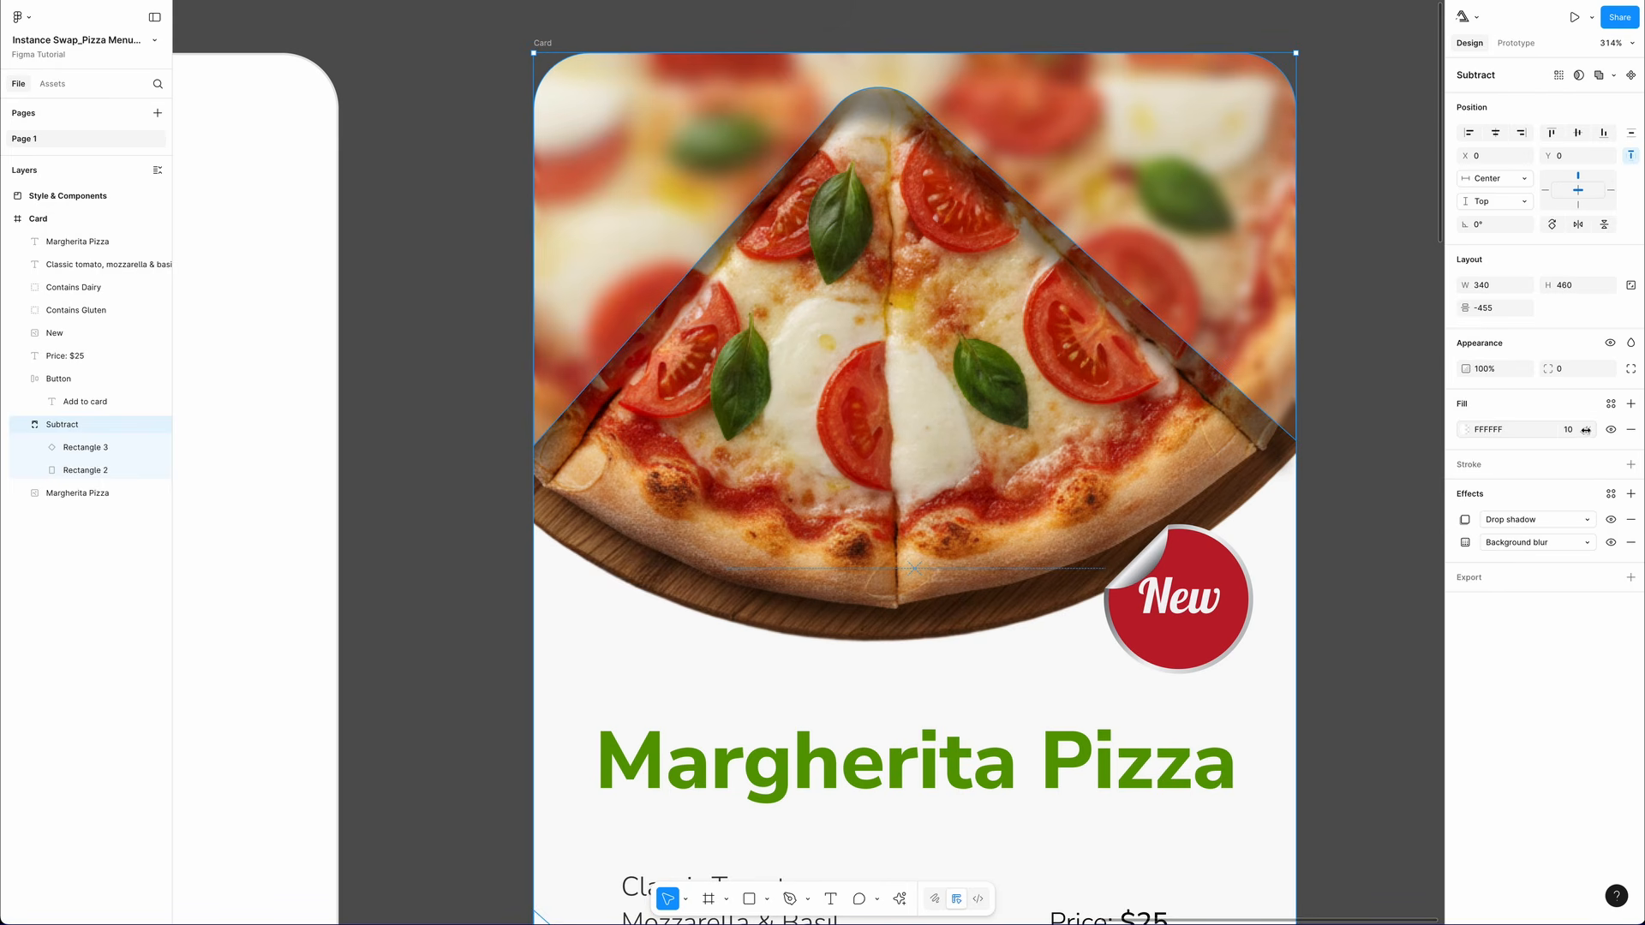
- Try moving the card's New badge higher over the pizza, and undo the move
{"action": "left_click", "coordinate": [1205, 645]}
{"action": "left_click_drag", "start_coordinate": [1202, 645], "coordinate": [1165, 568]}
{"action": "key", "text": "ctrl+z"}
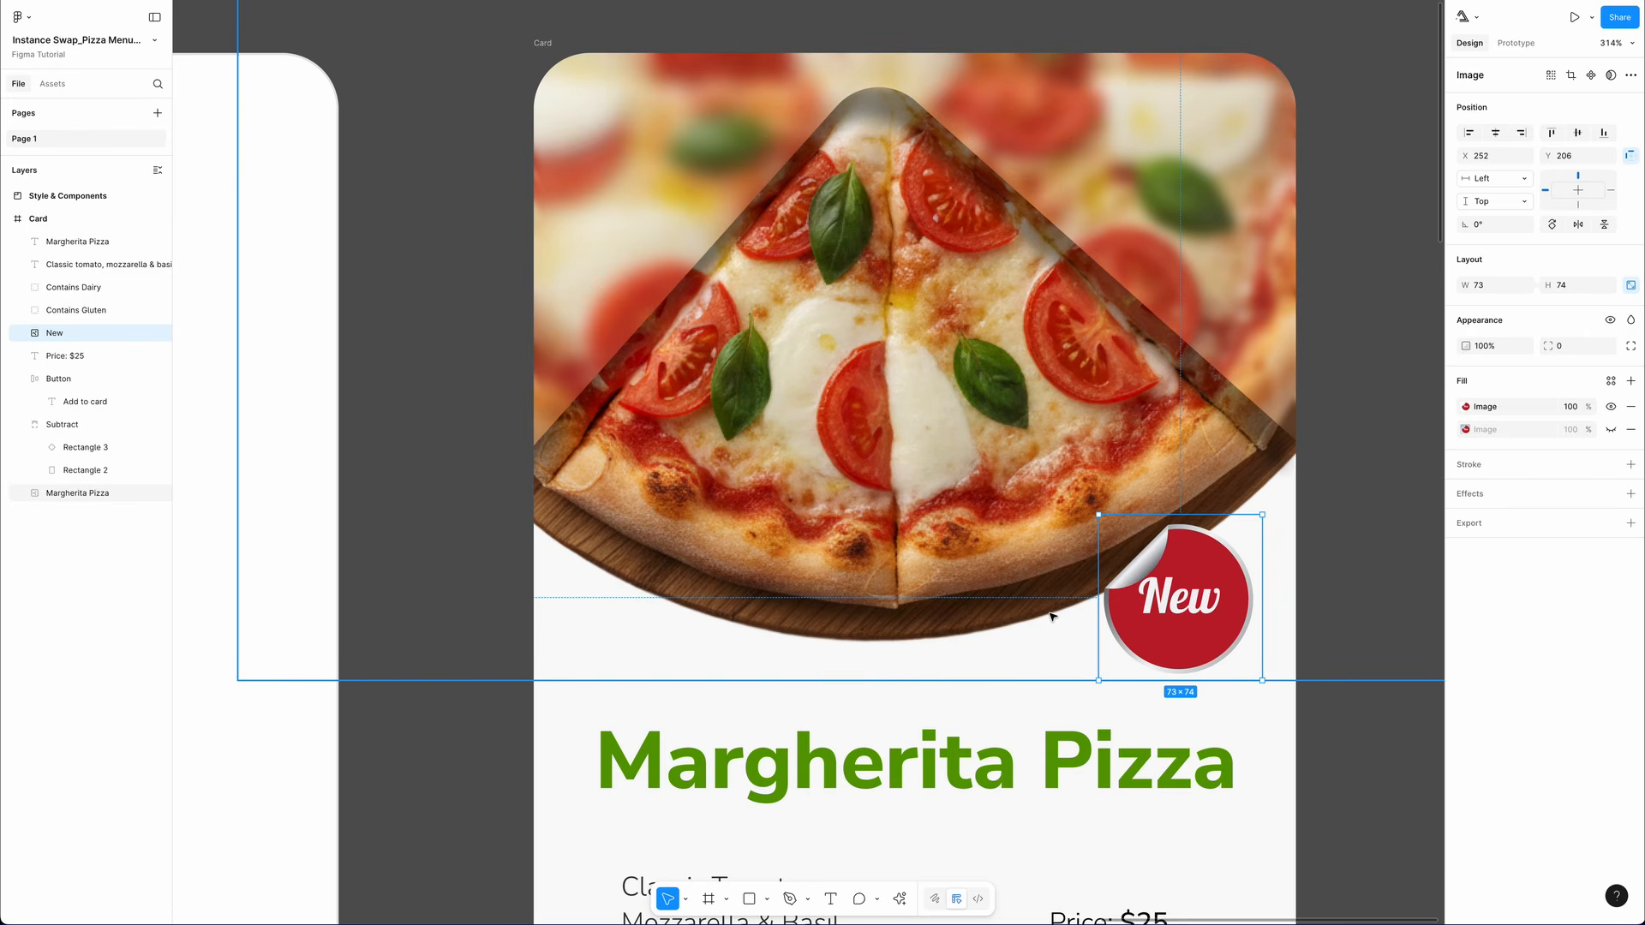
- Turn the Spicy Pepperoni Pizza and Vegan Veggie Pizza images in the Pizza Pictures group into separate components
{"action": "scroll", "coordinate": [1041, 604], "scroll_direction": "down", "scroll_amount": 5}
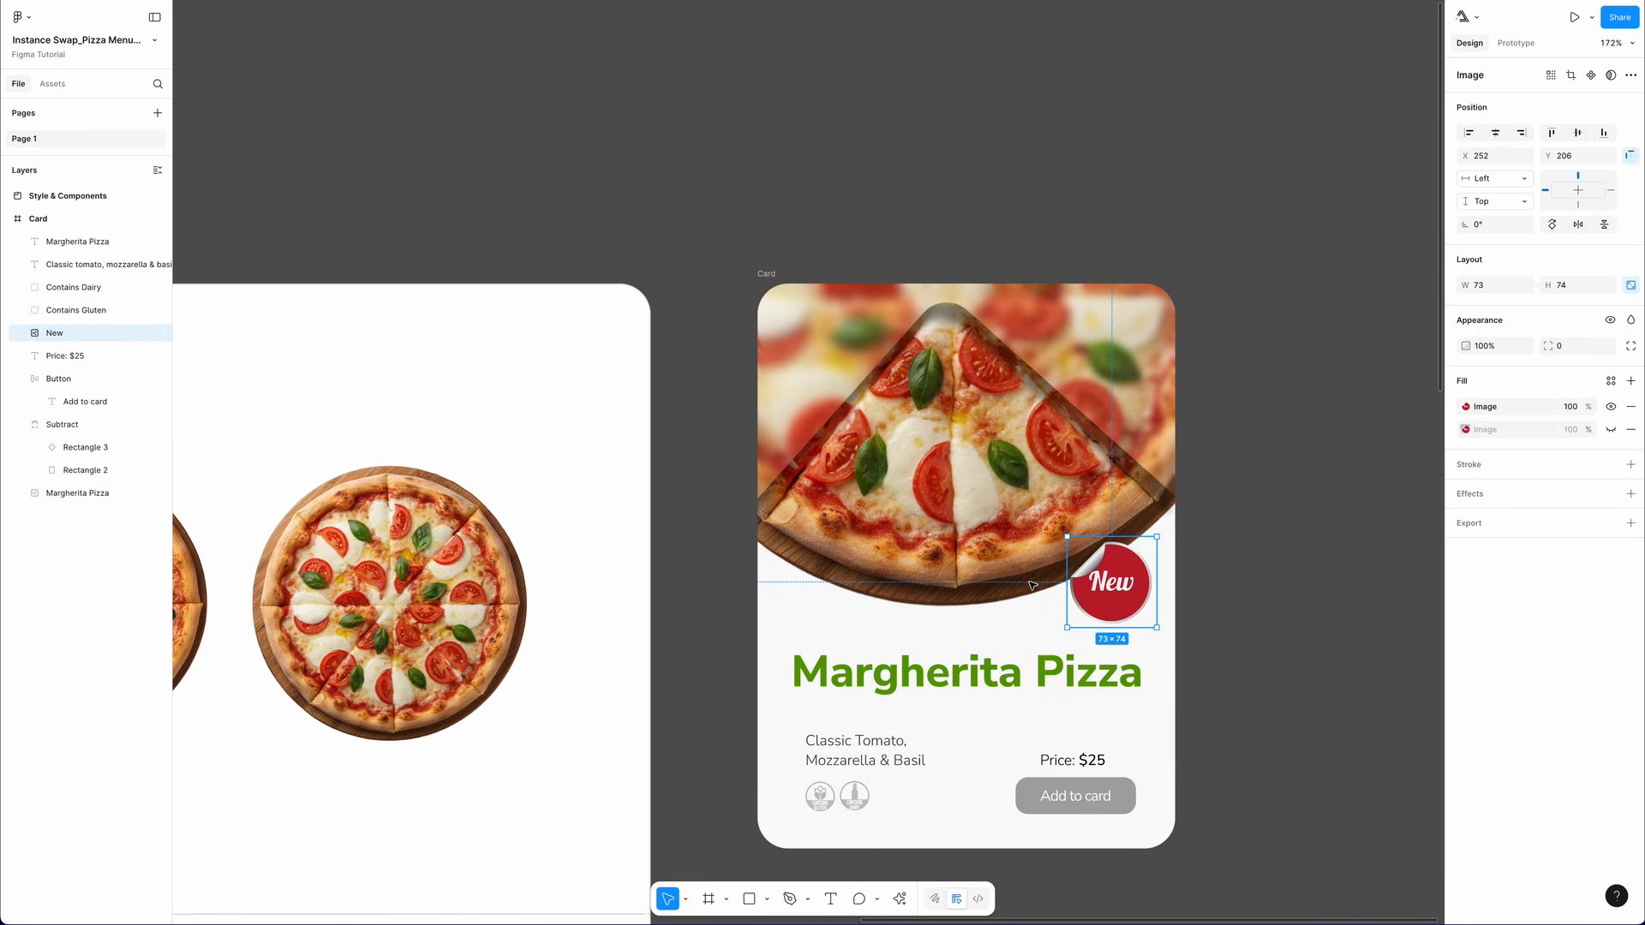
{"action": "scroll", "coordinate": [1033, 586], "scroll_direction": "down", "scroll_amount": 5}
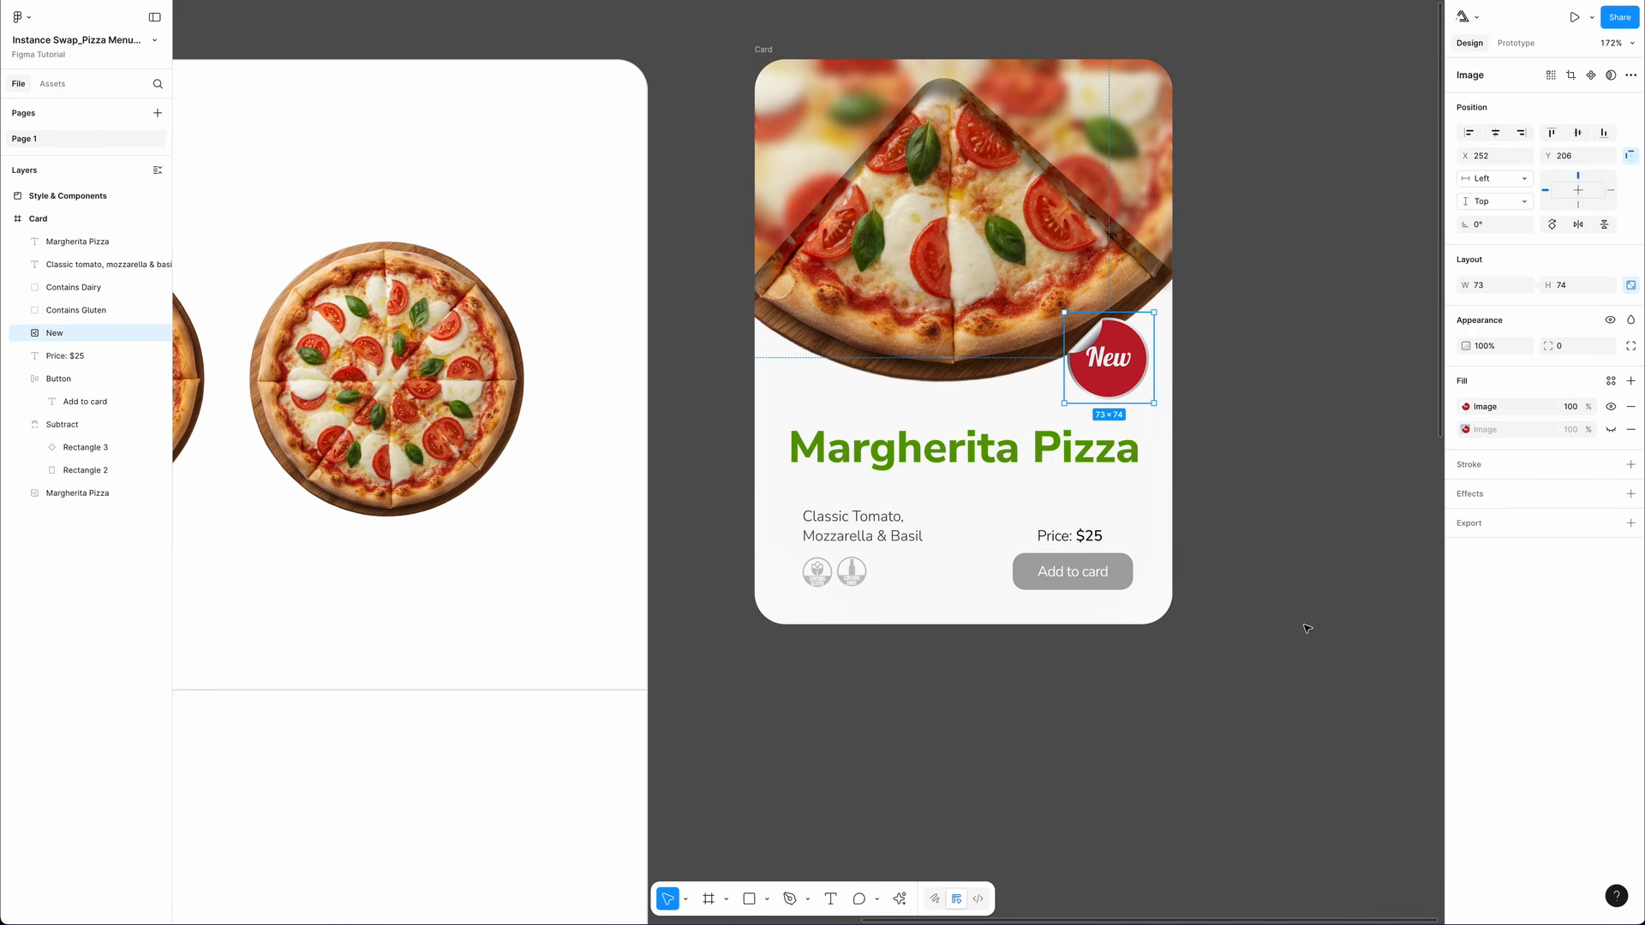
{"action": "left_click", "coordinate": [1216, 626]}
{"action": "left_click_drag", "start_coordinate": [1126, 480], "coordinate": [1076, 533]}
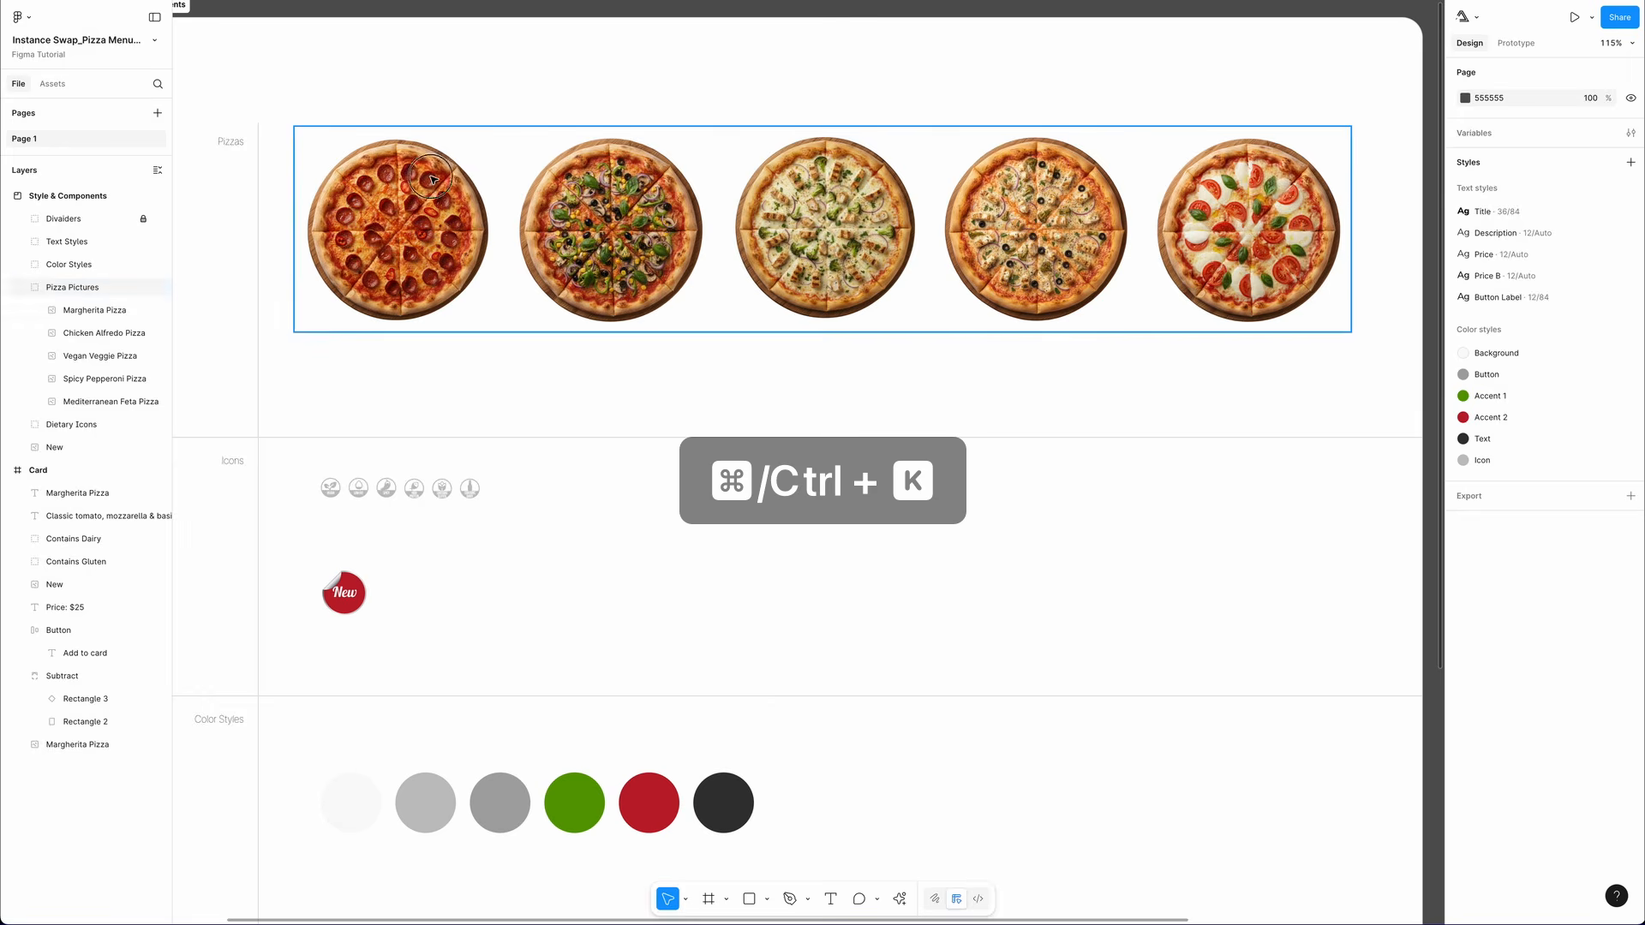
{"action": "left_click", "coordinate": [433, 178]}
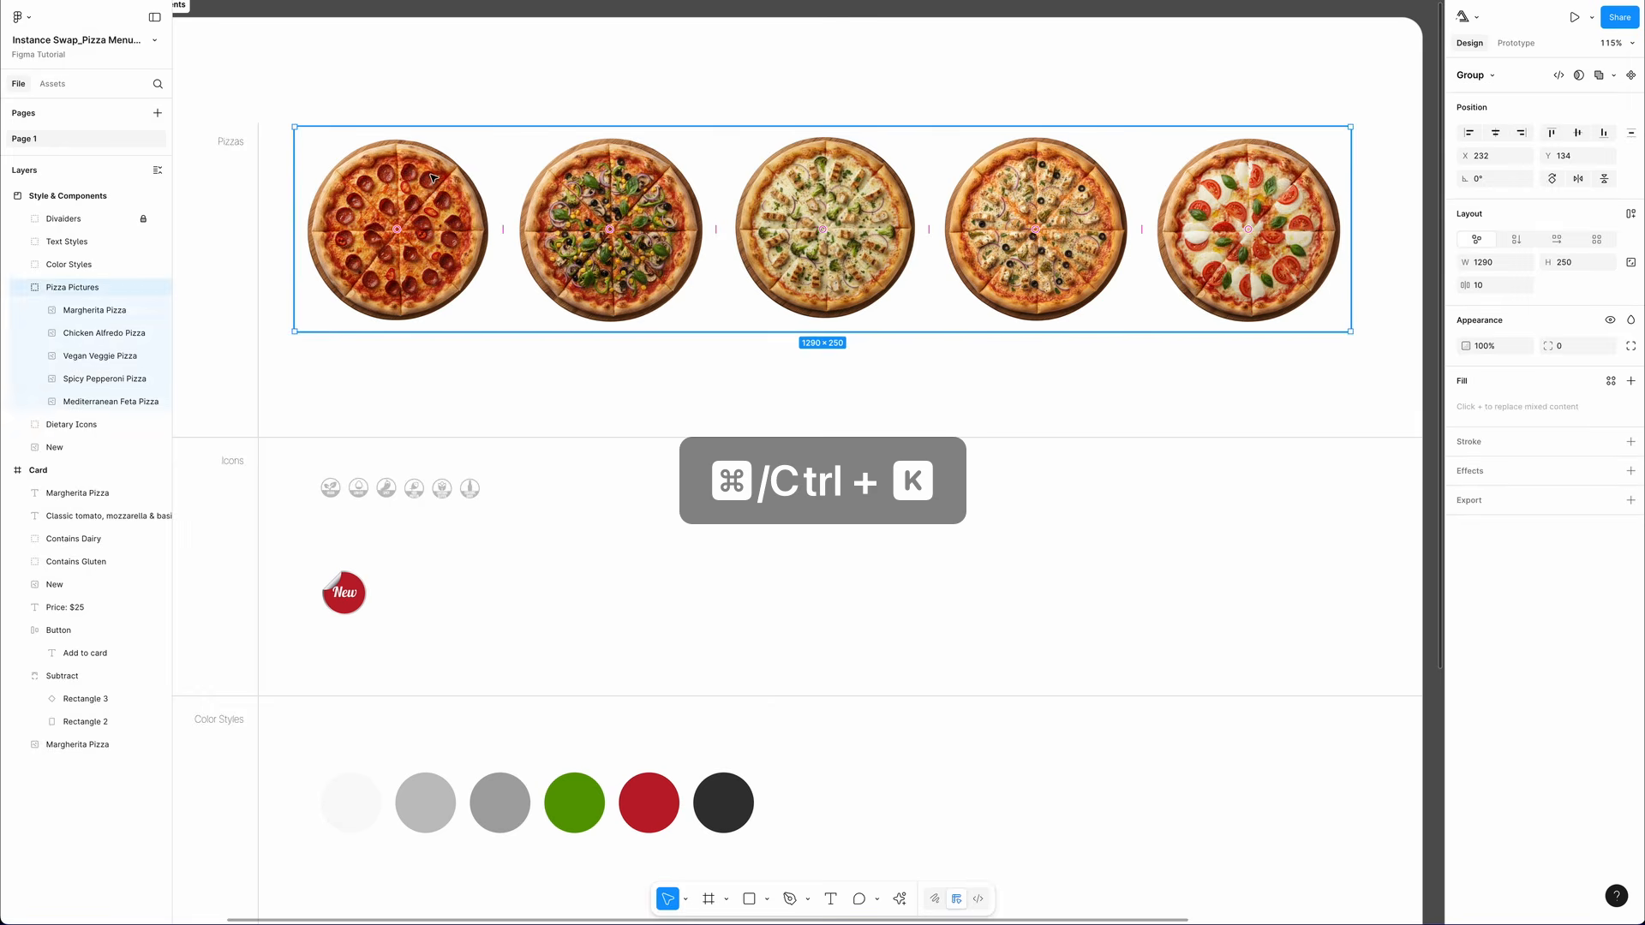
{"action": "double_click", "coordinate": [422, 175]}
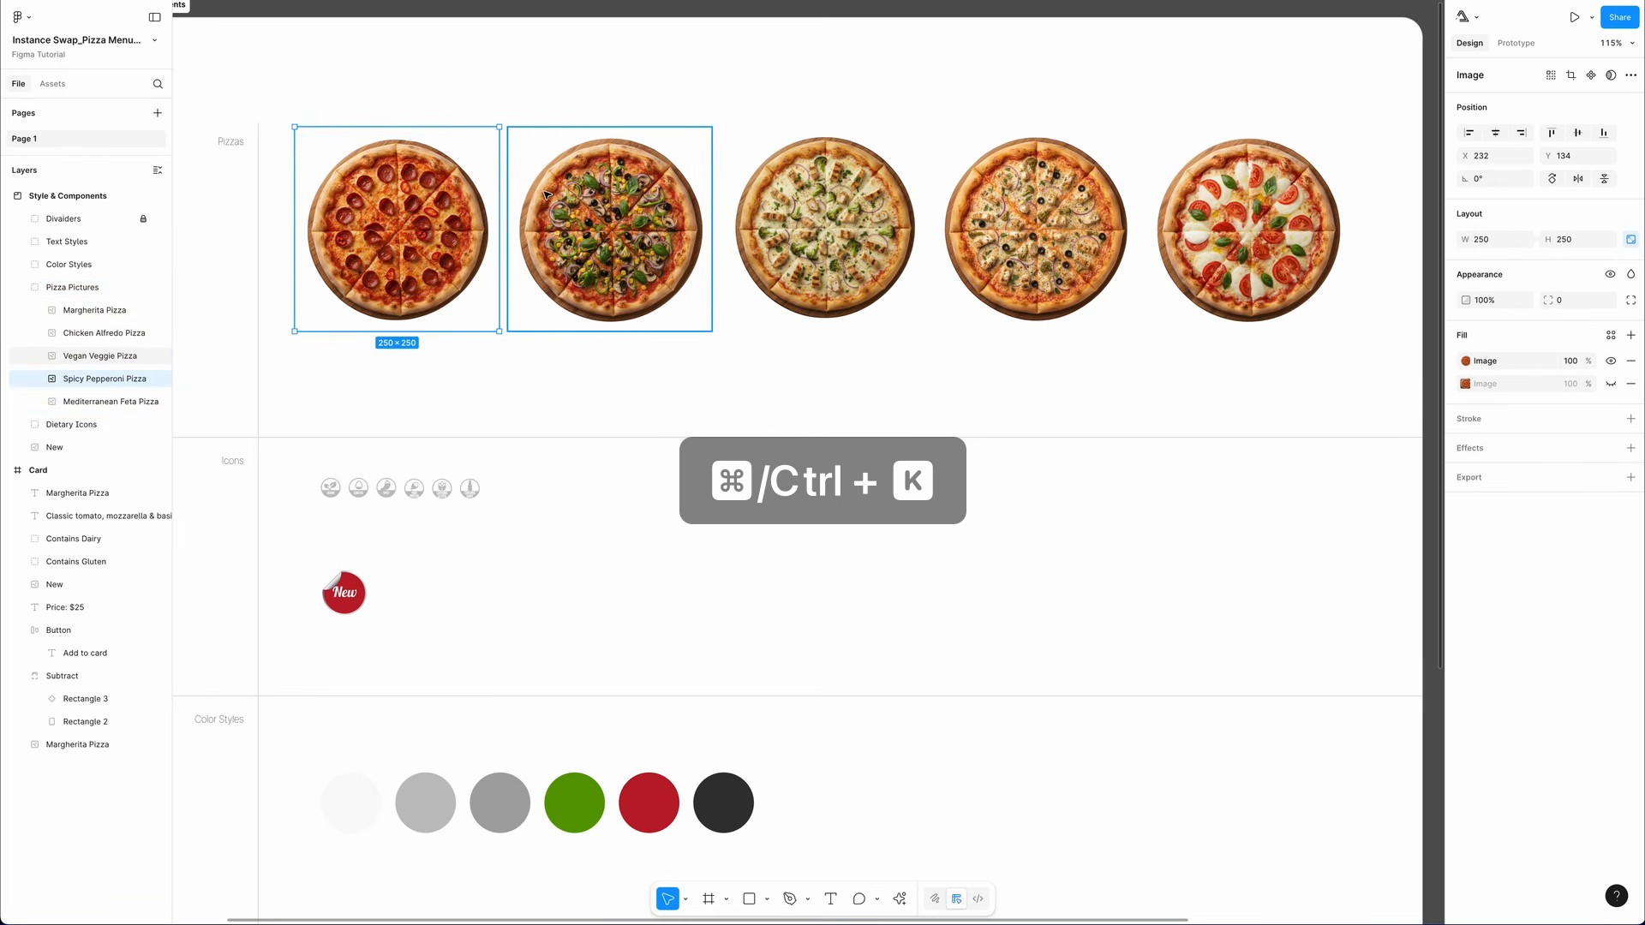
{"action": "key", "text": "alt"}
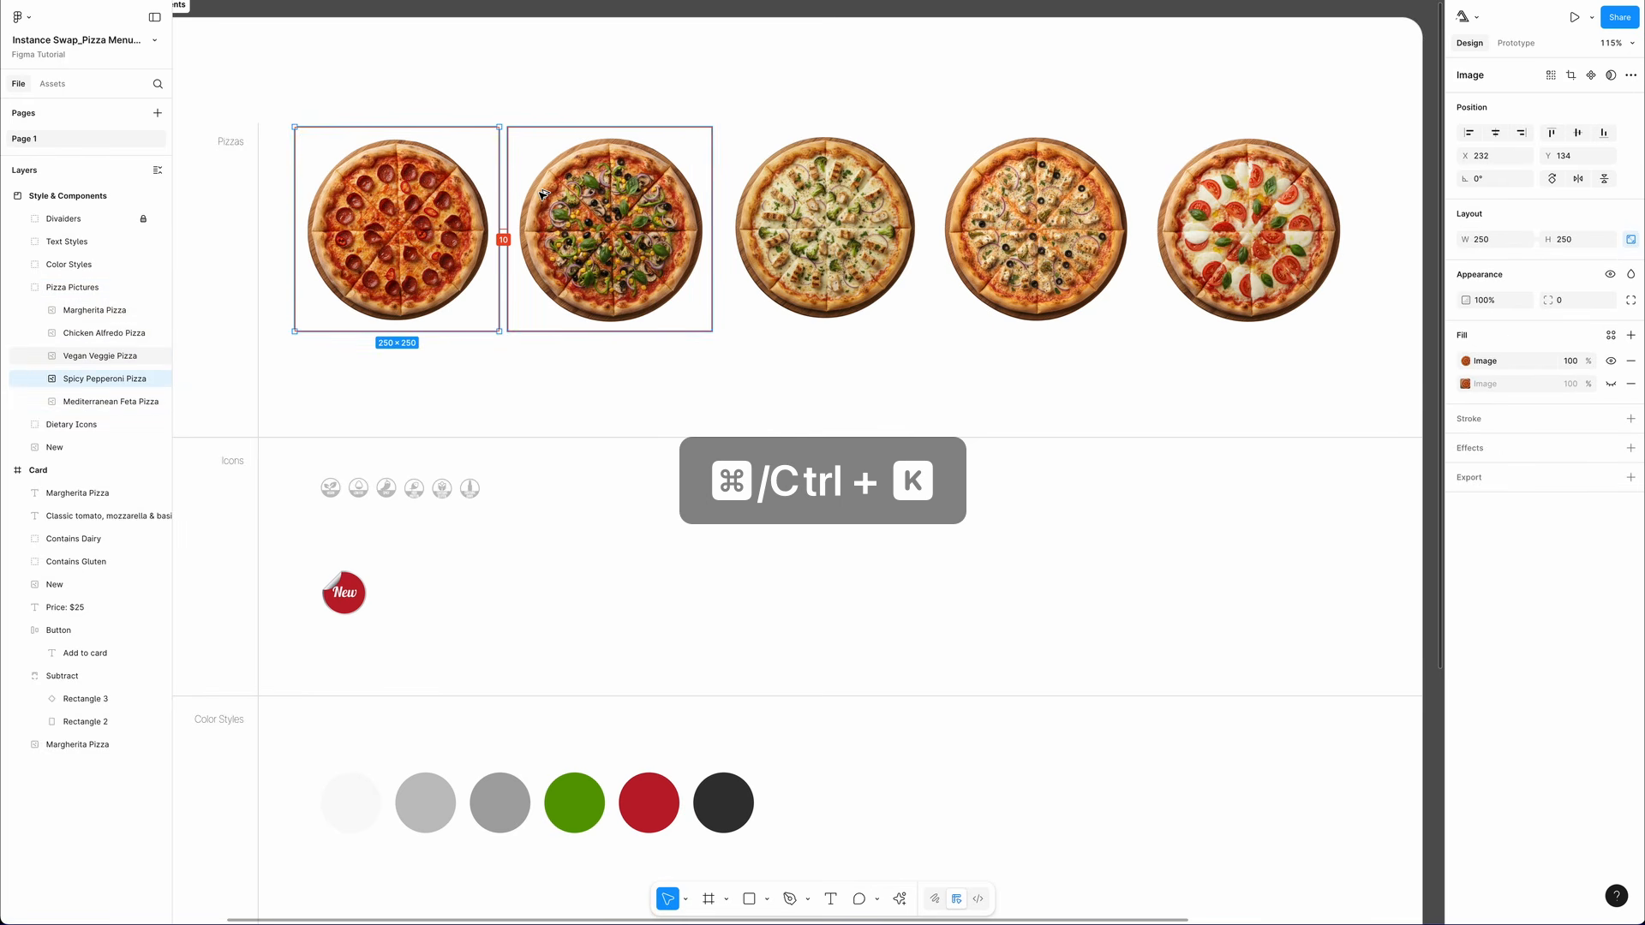
{"action": "key", "text": "ctrl+alt+k"}
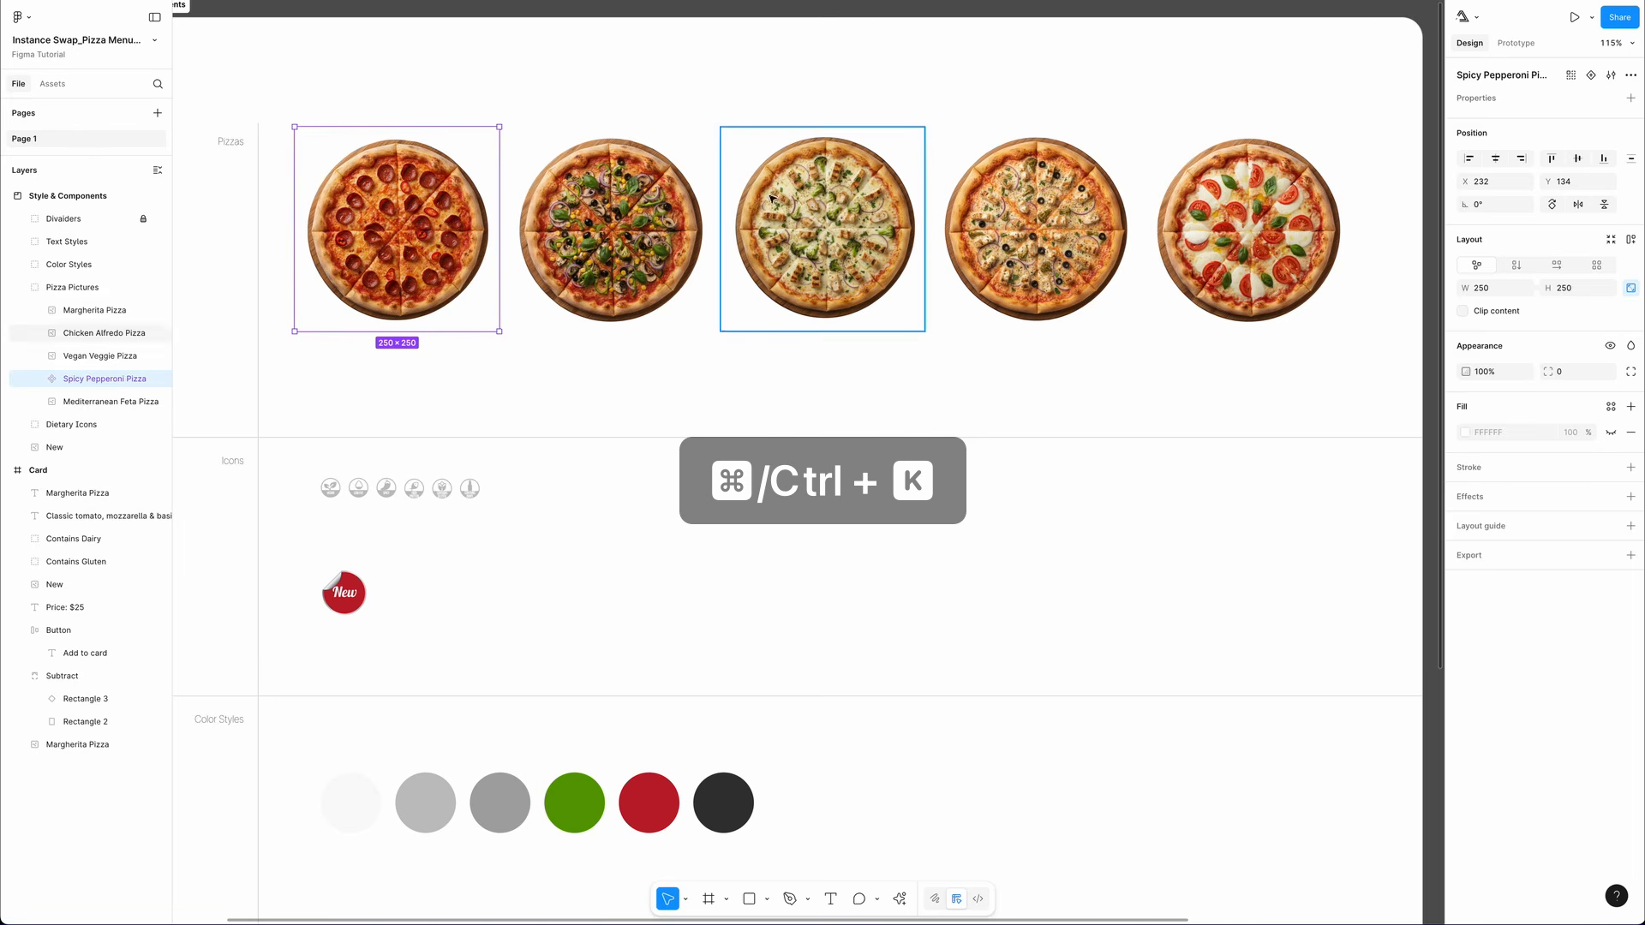
{"action": "left_click", "coordinate": [698, 221]}
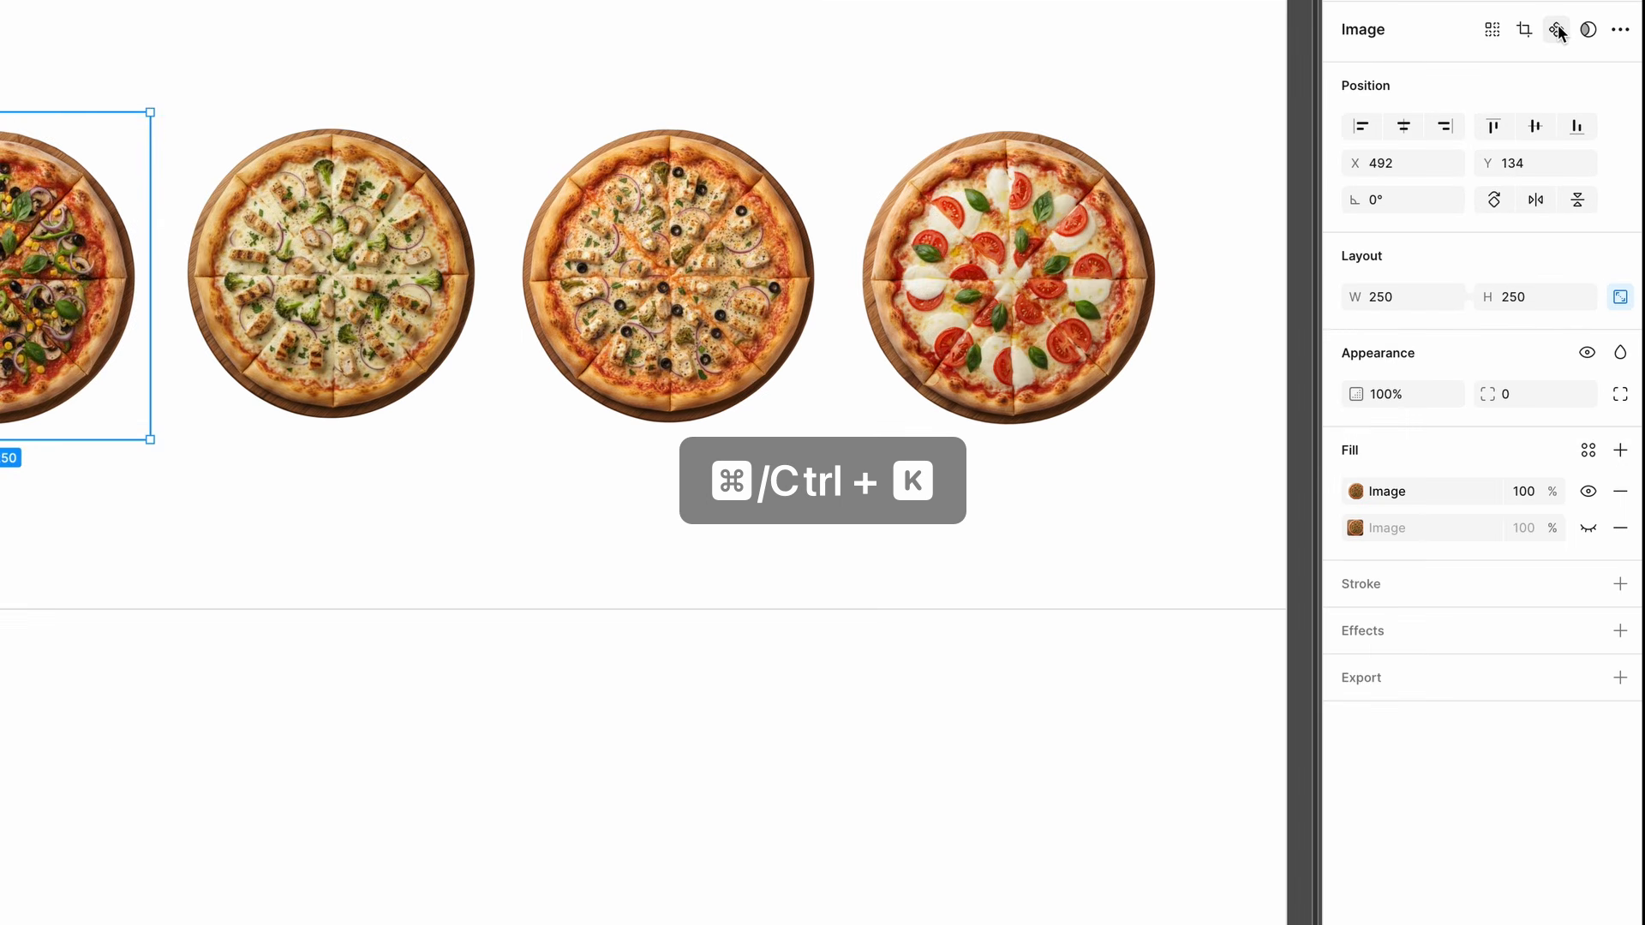
{"action": "left_click", "coordinate": [1558, 31]}
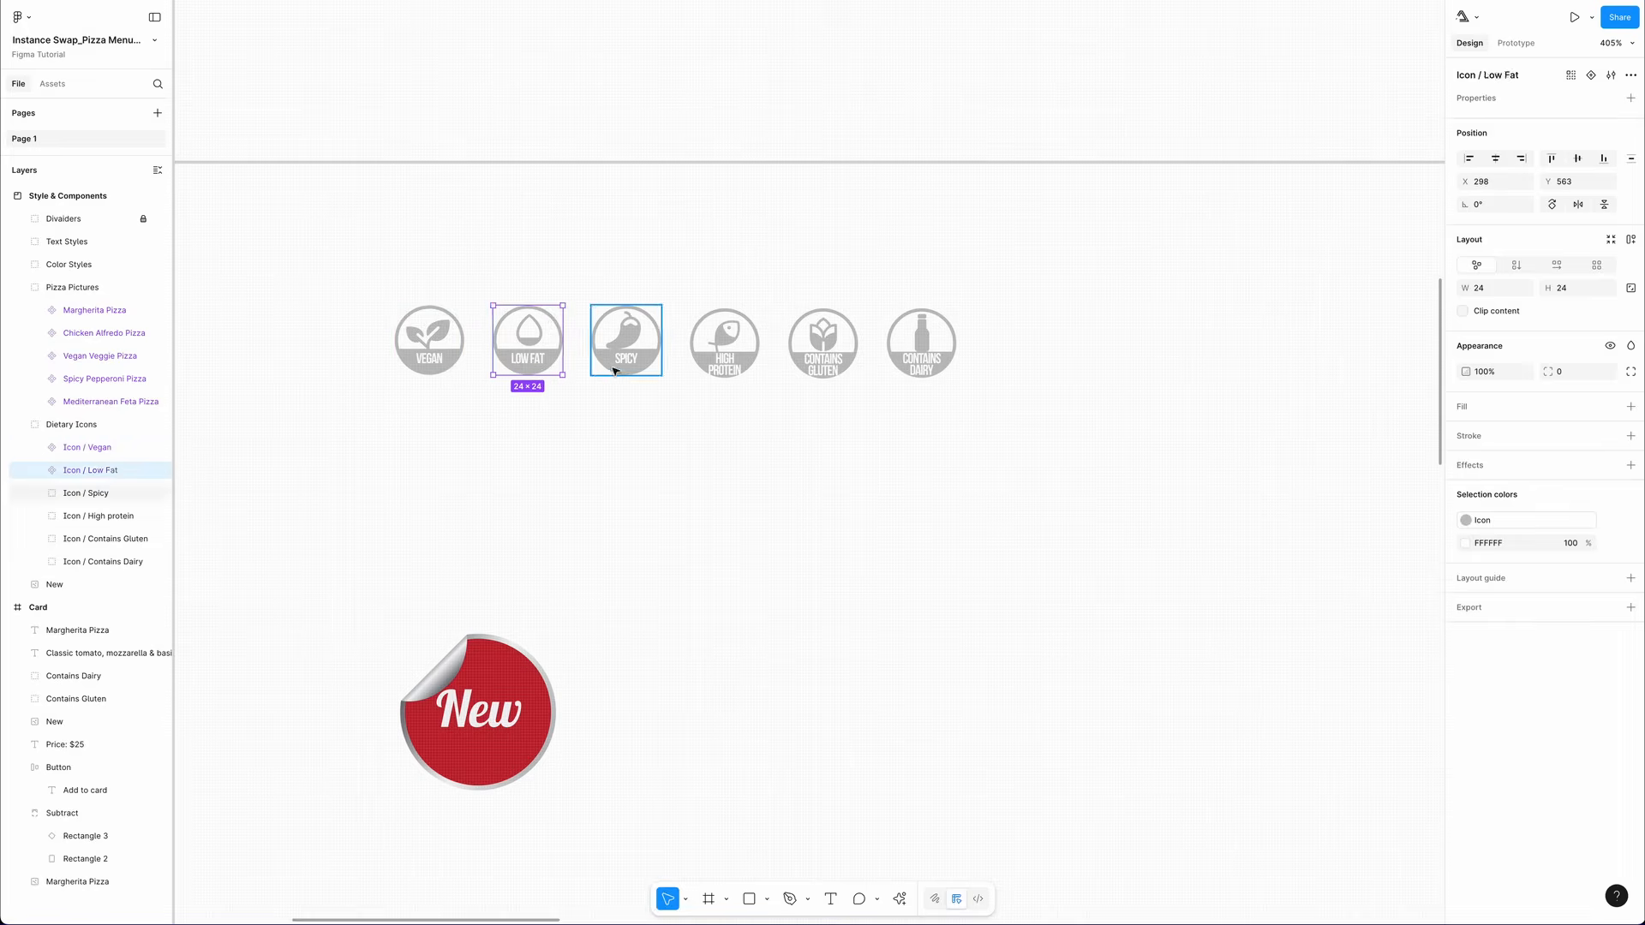
- Turn the Spicy, High protein, Contains Gluten and Contains Dairy icons each into a component
{"action": "left_click", "coordinate": [634, 329]}
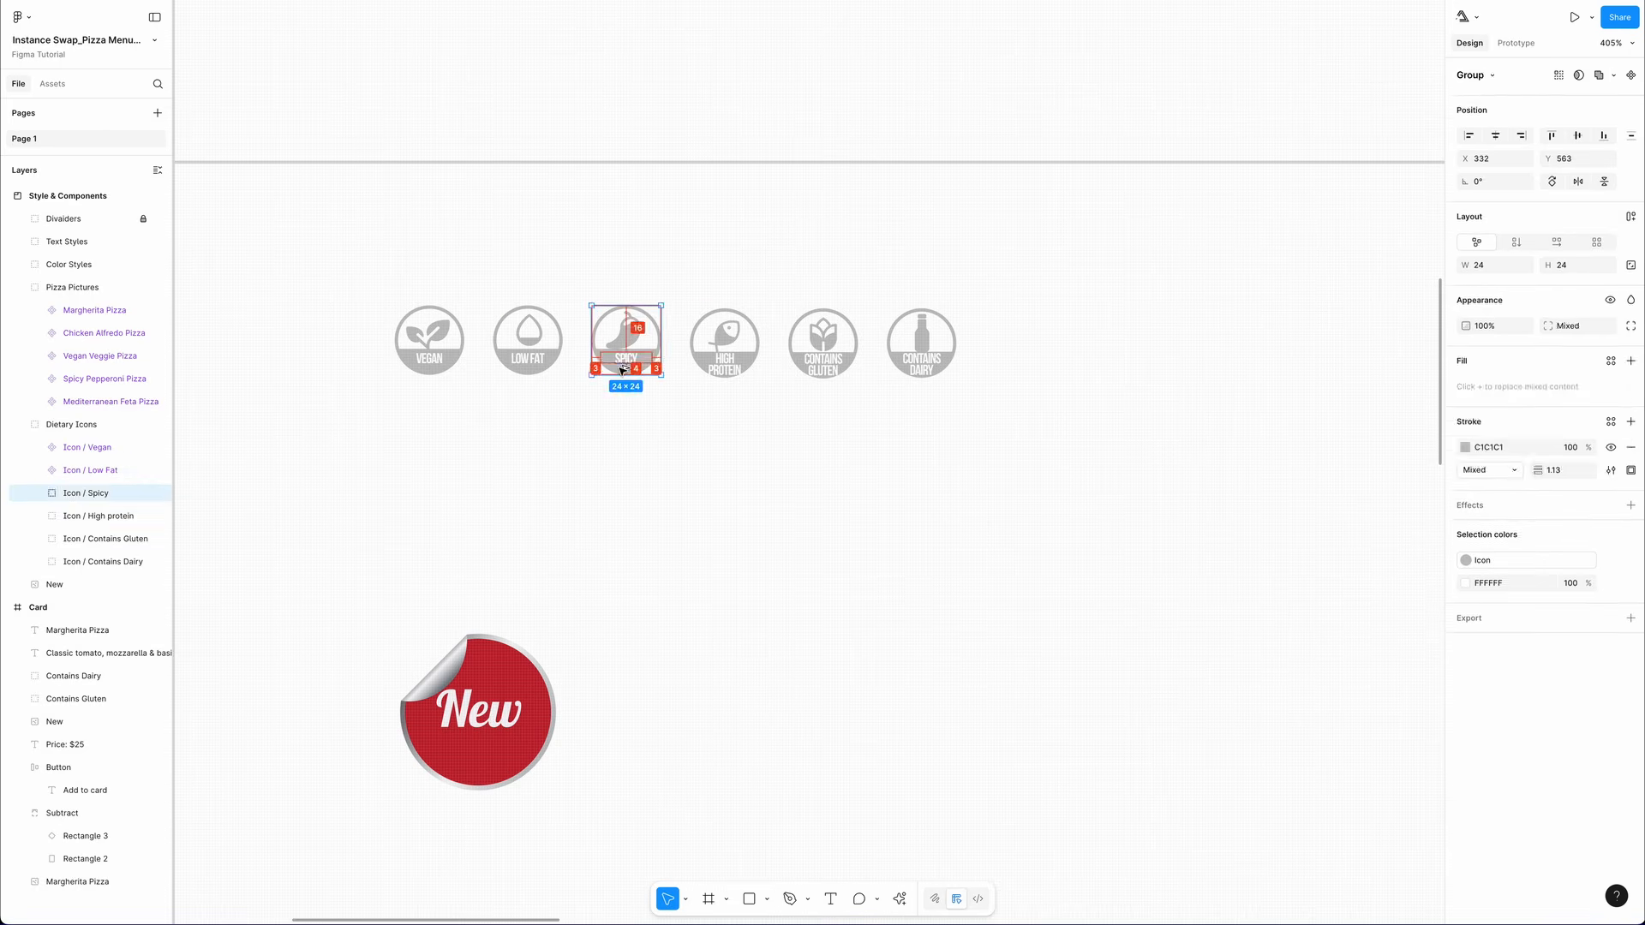
{"action": "left_click", "coordinate": [719, 370]}
{"action": "key", "text": "ctrl+alt+k"}
{"action": "left_click", "coordinate": [792, 370]}
{"action": "key", "text": "ctrl+alt+k"}
{"action": "left_click", "coordinate": [887, 375]}
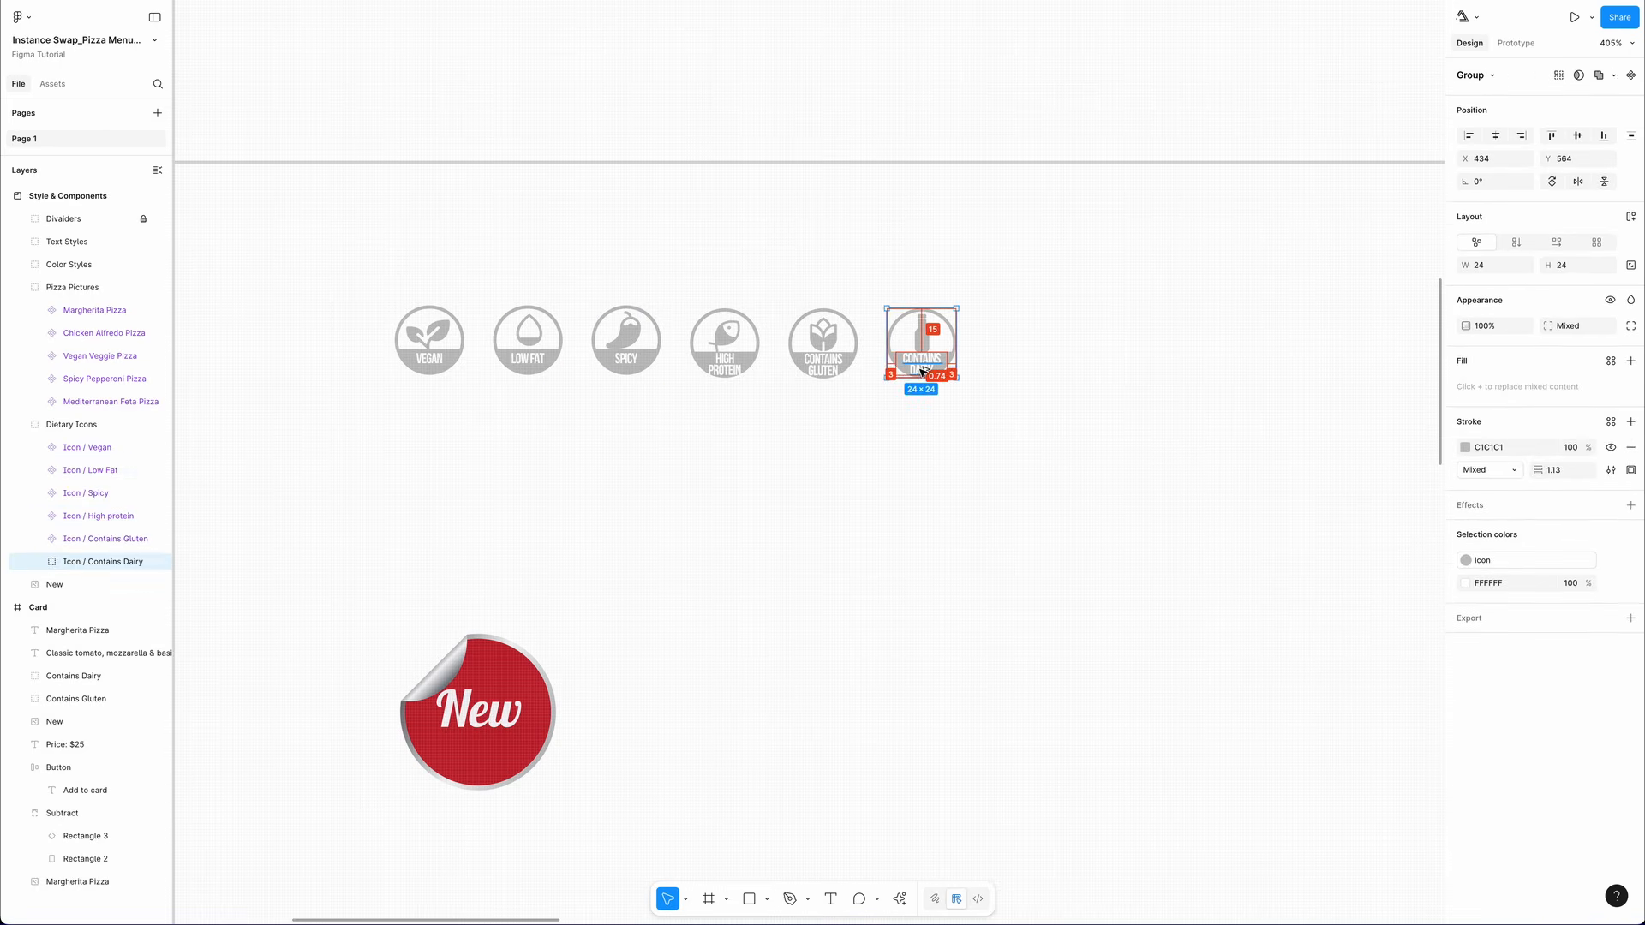
{"action": "key", "text": "ctrl+alt+k"}
- Turn the red New badge below the dietary icons into a component
{"action": "scroll", "coordinate": [761, 436], "scroll_direction": "down", "scroll_amount": 5}
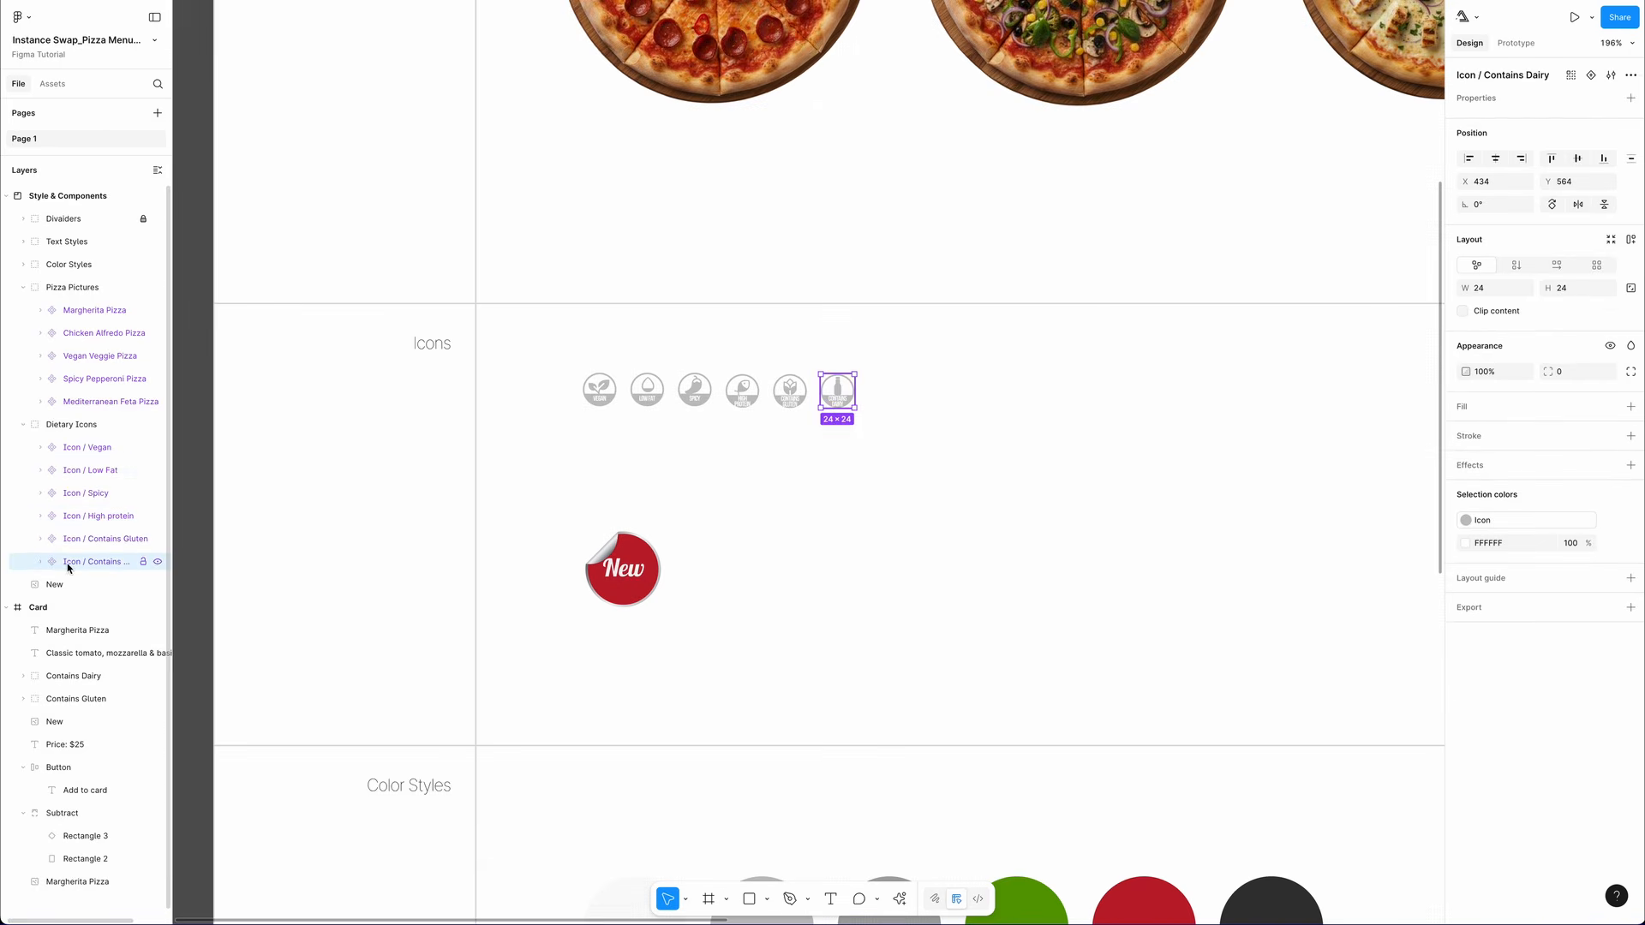
{"action": "left_click", "coordinate": [633, 596]}
{"action": "scroll", "coordinate": [635, 600], "scroll_direction": "down", "scroll_amount": 2}
{"action": "key", "text": "ctrl+alt+k"}
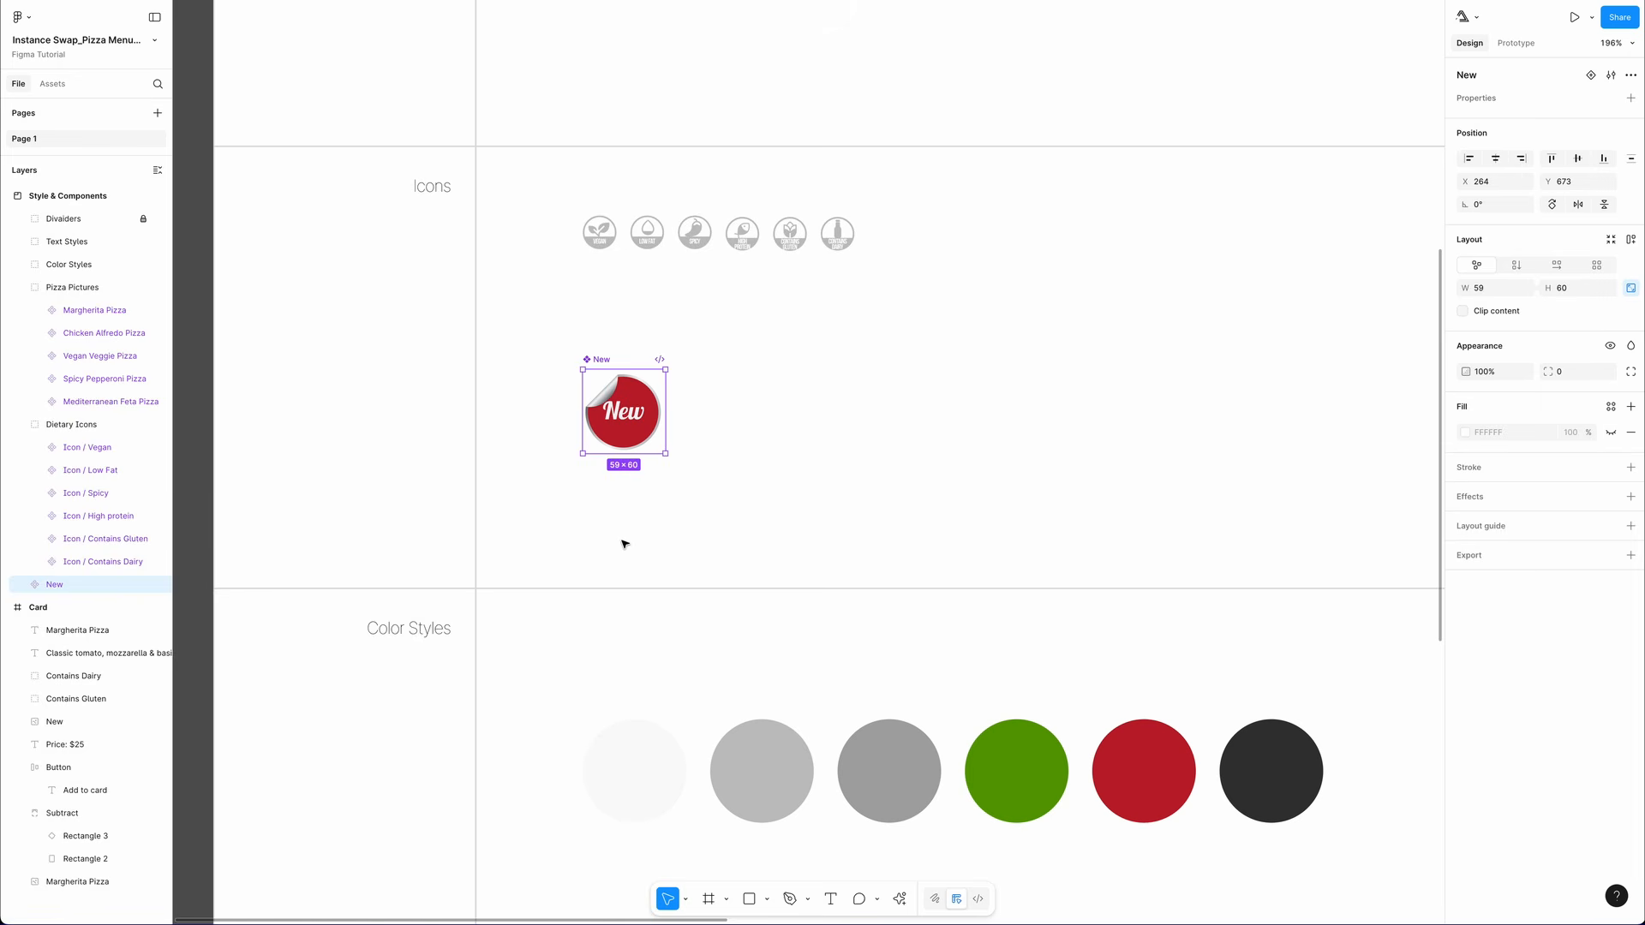
{"action": "left_click", "coordinate": [430, 507]}
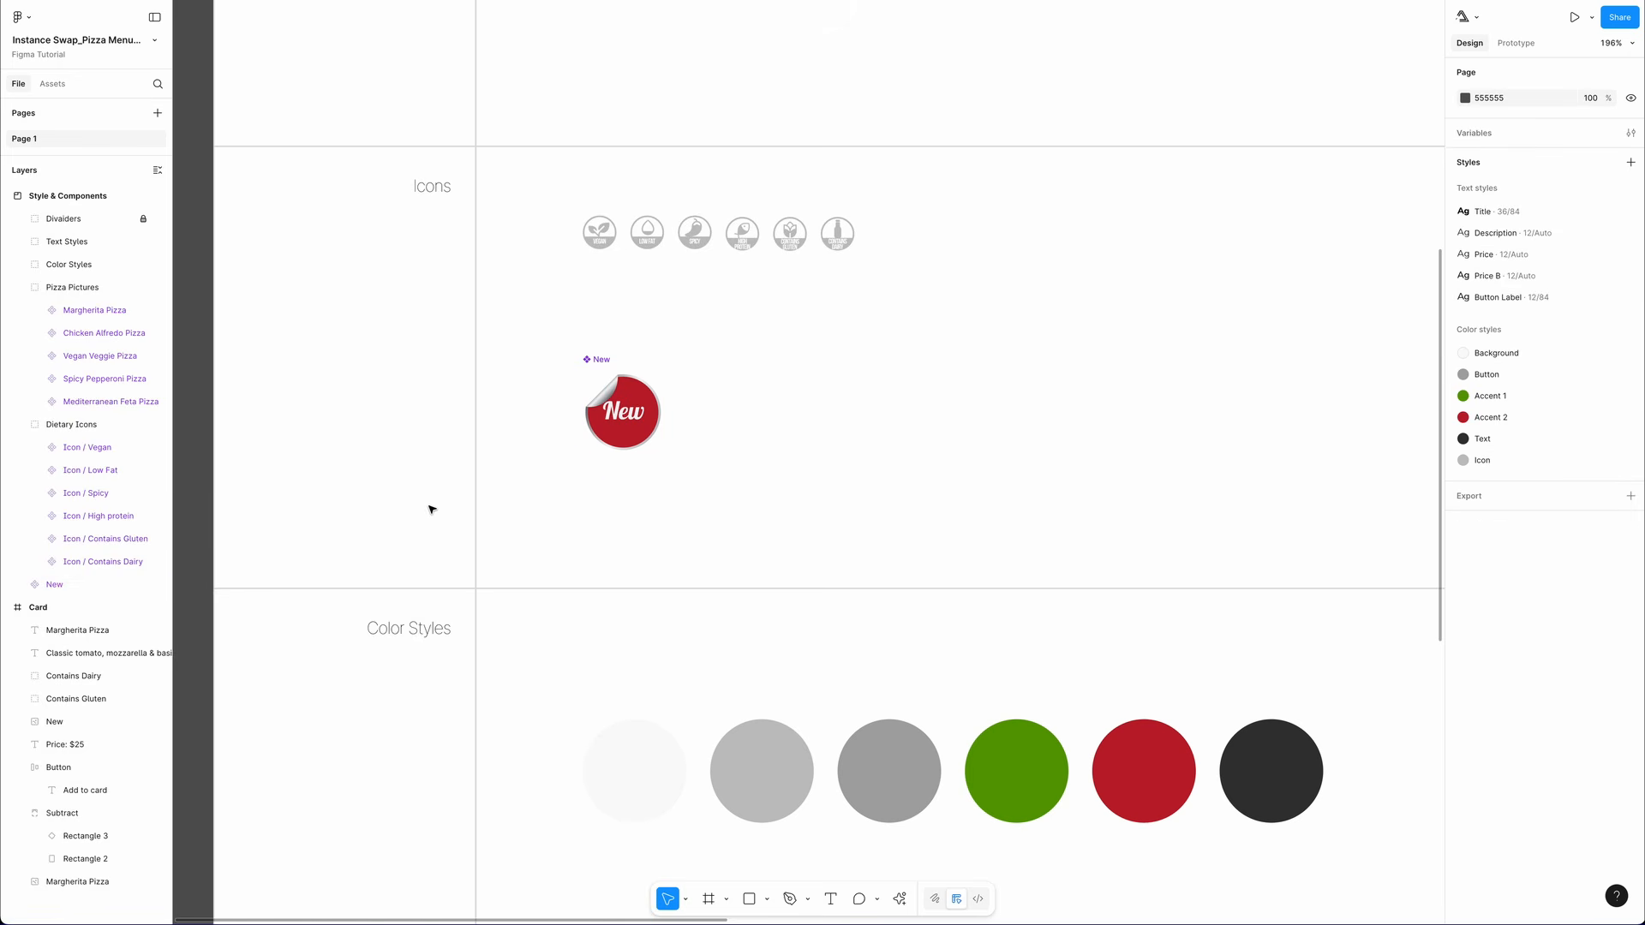
{"action": "scroll", "coordinate": [430, 509], "scroll_direction": "down", "scroll_amount": 5}
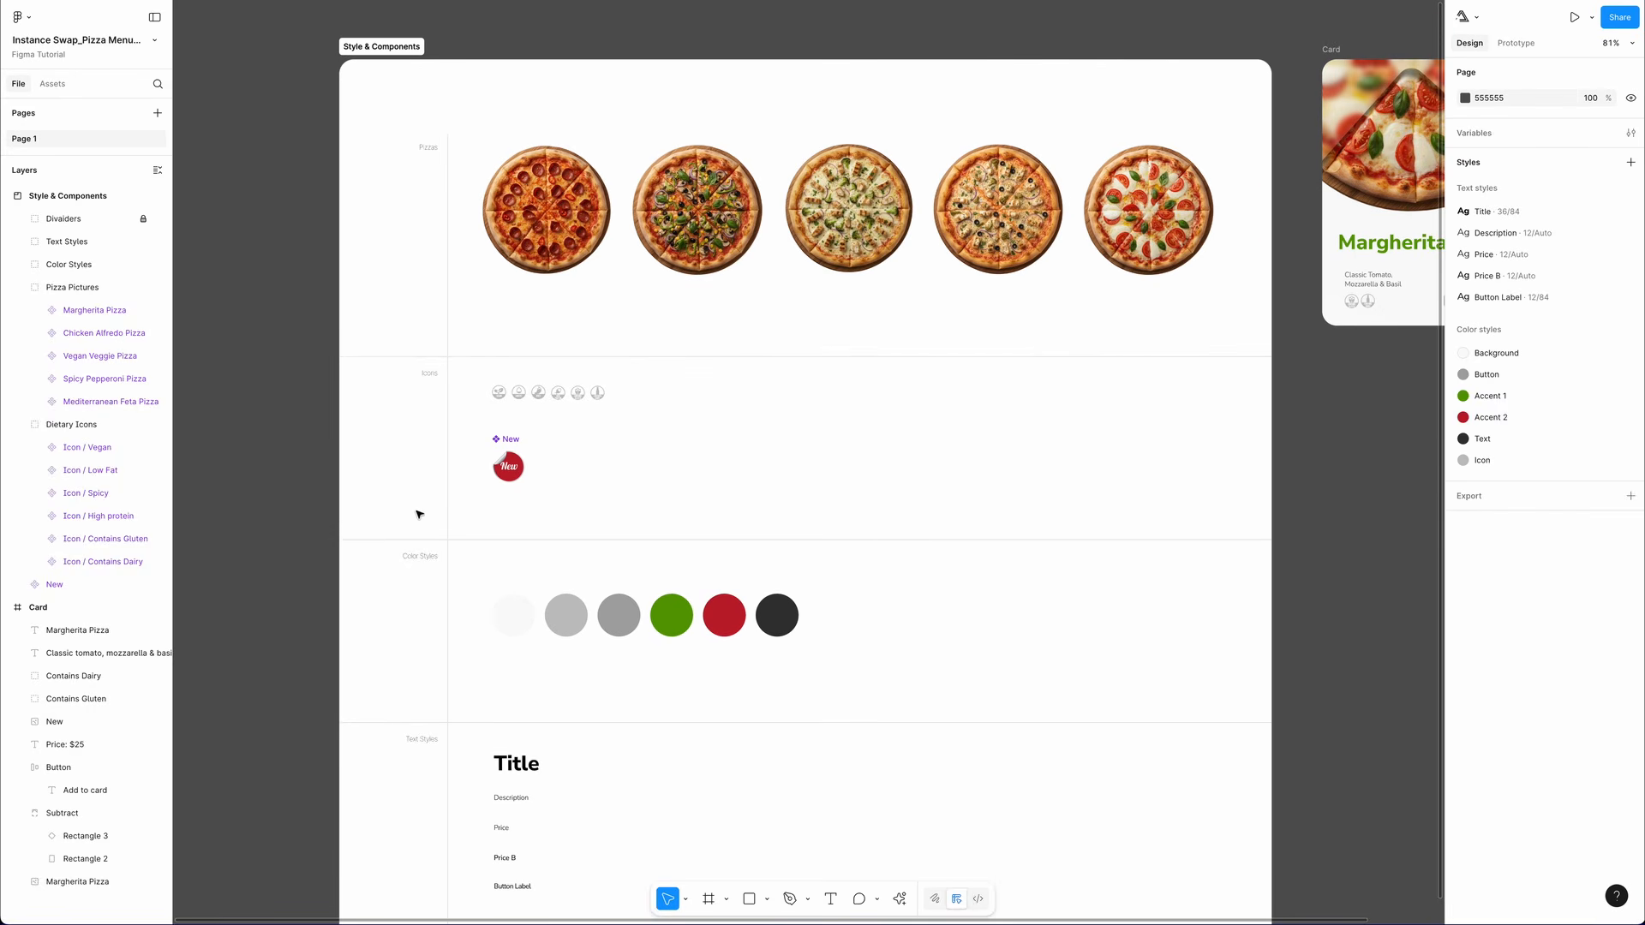
- Examine the components created in this file under Style & Components, including the Icon subgroup of dietary icons
{"action": "left_click", "coordinate": [59, 85]}
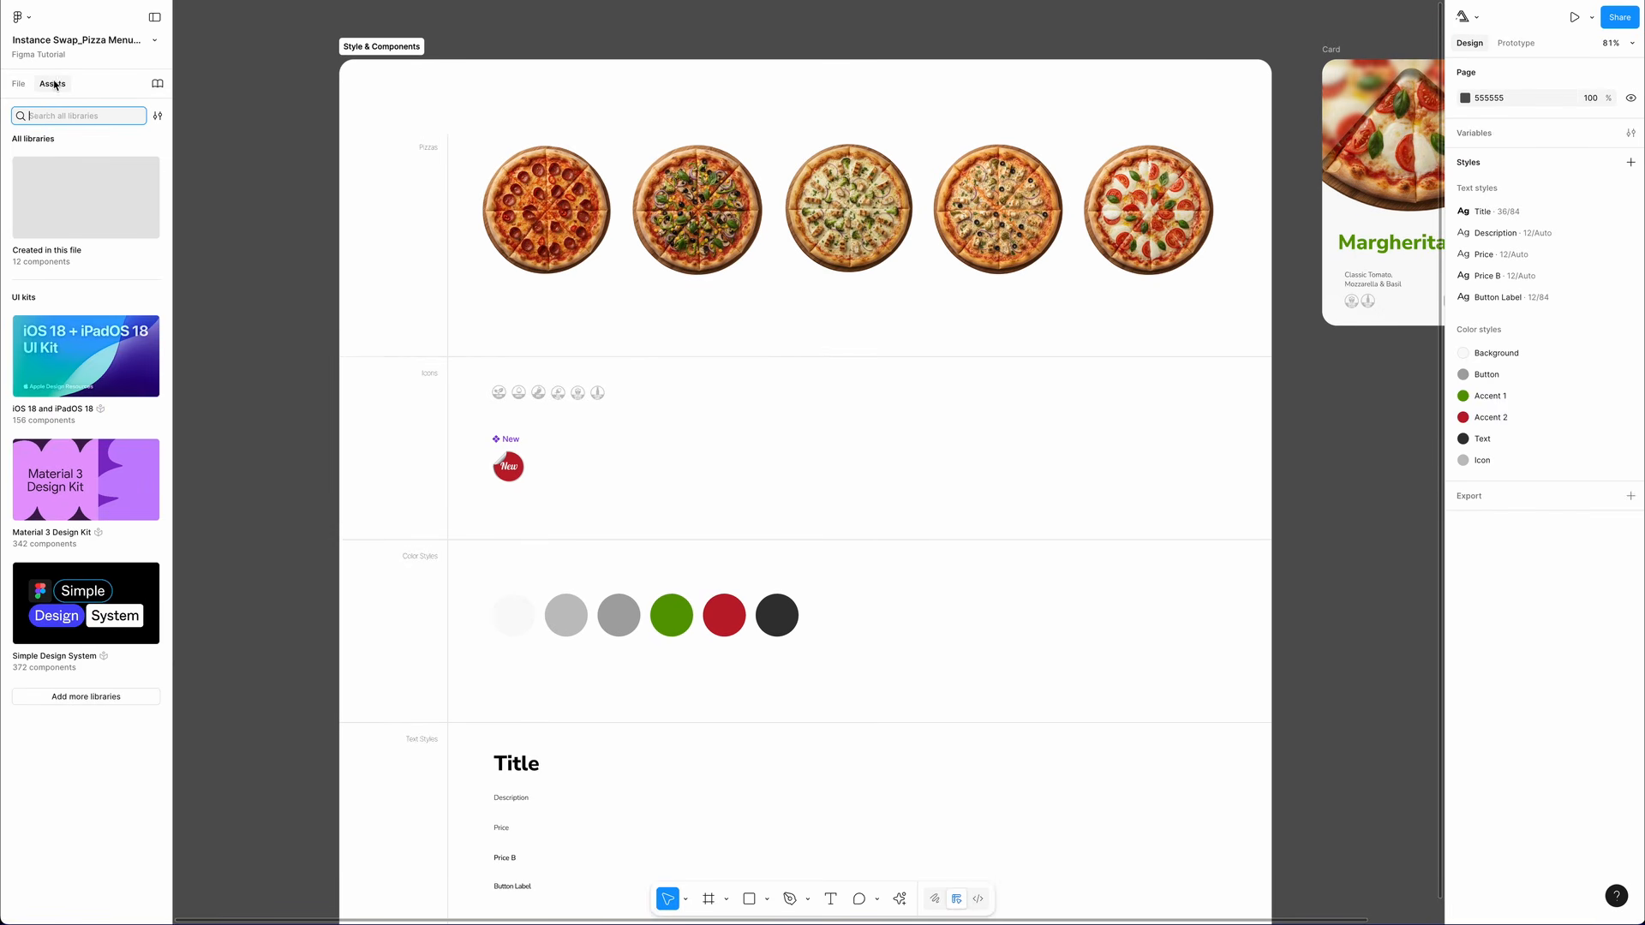
{"action": "left_click", "coordinate": [45, 264]}
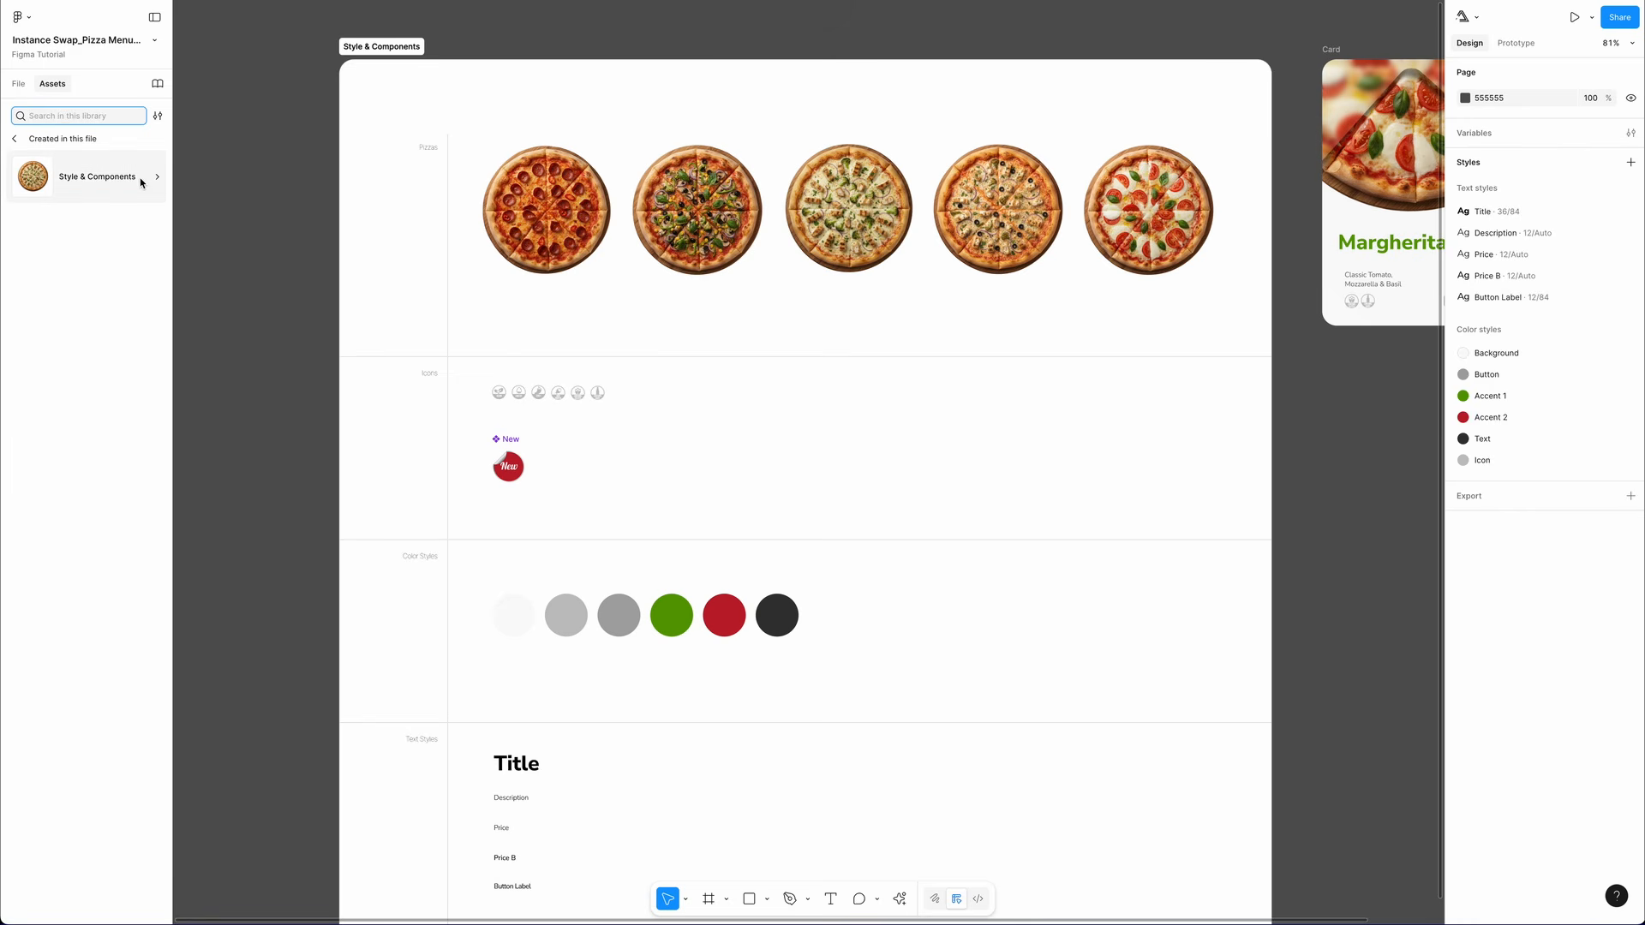
{"action": "left_click", "coordinate": [142, 182]}
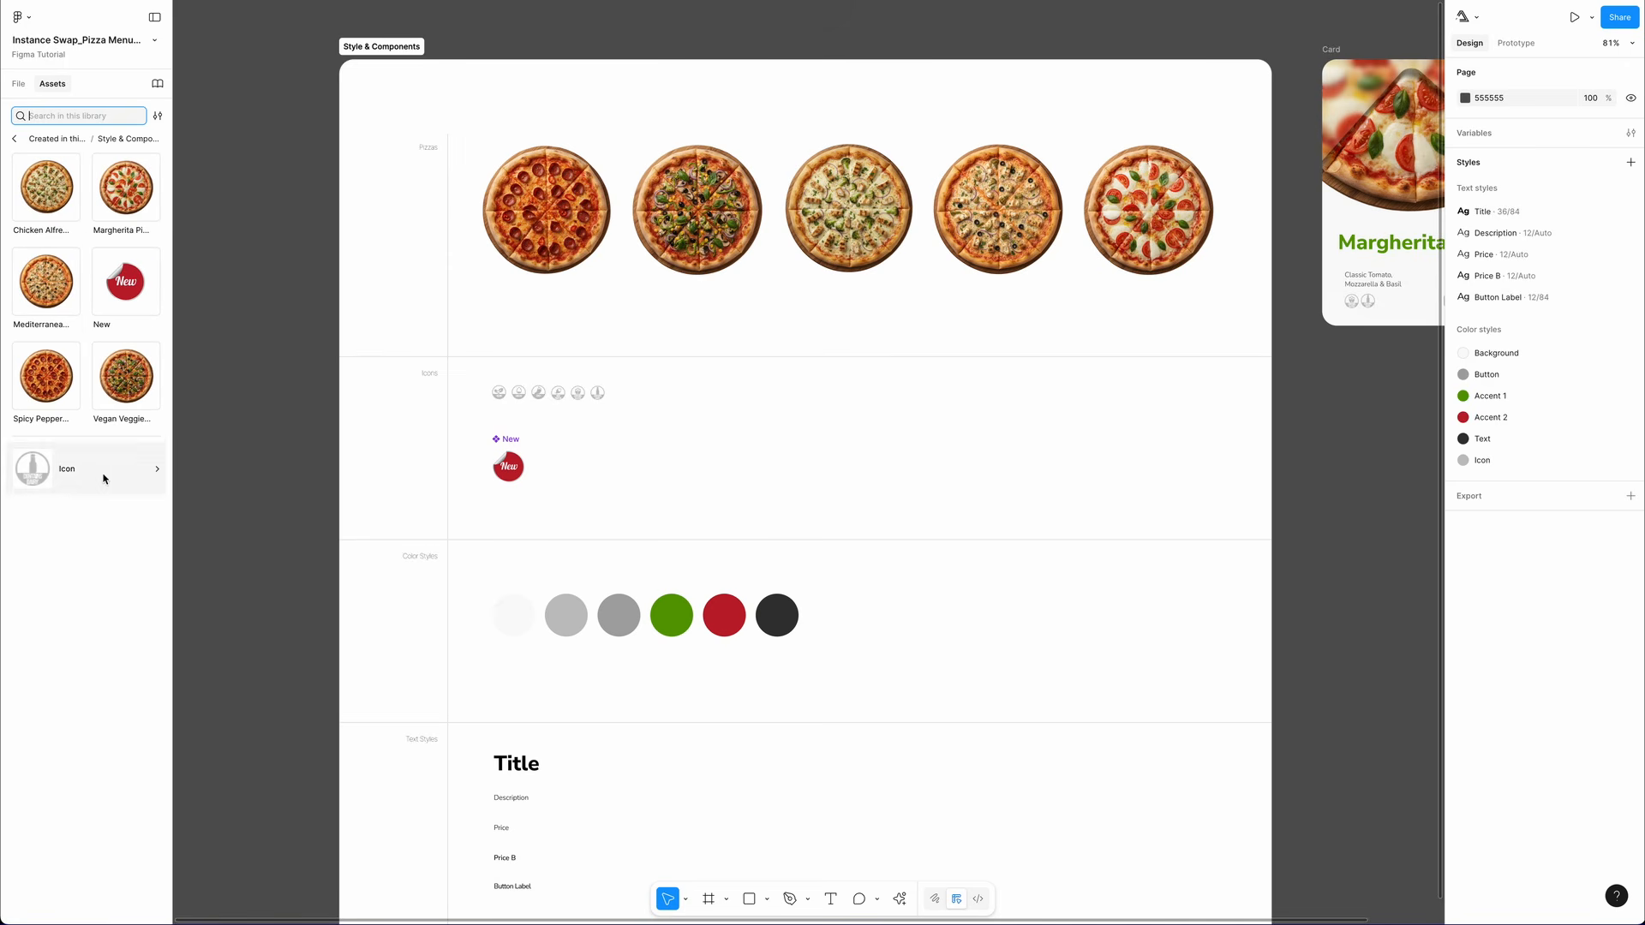
{"action": "left_click", "coordinate": [149, 478]}
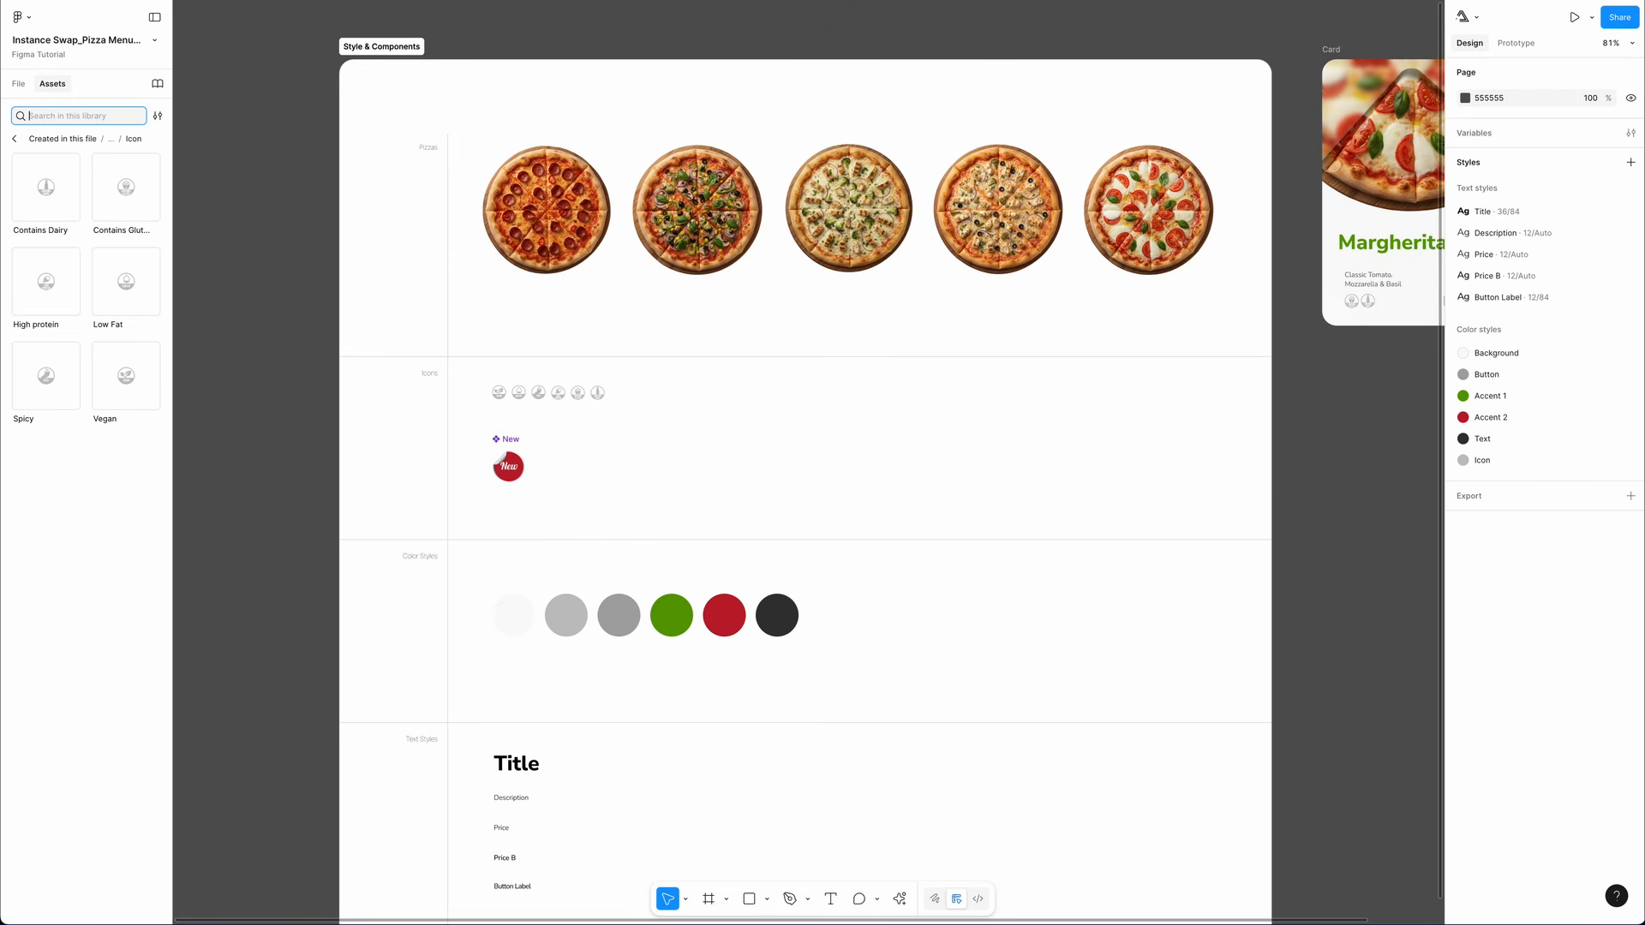
{"action": "left_click", "coordinate": [14, 138]}
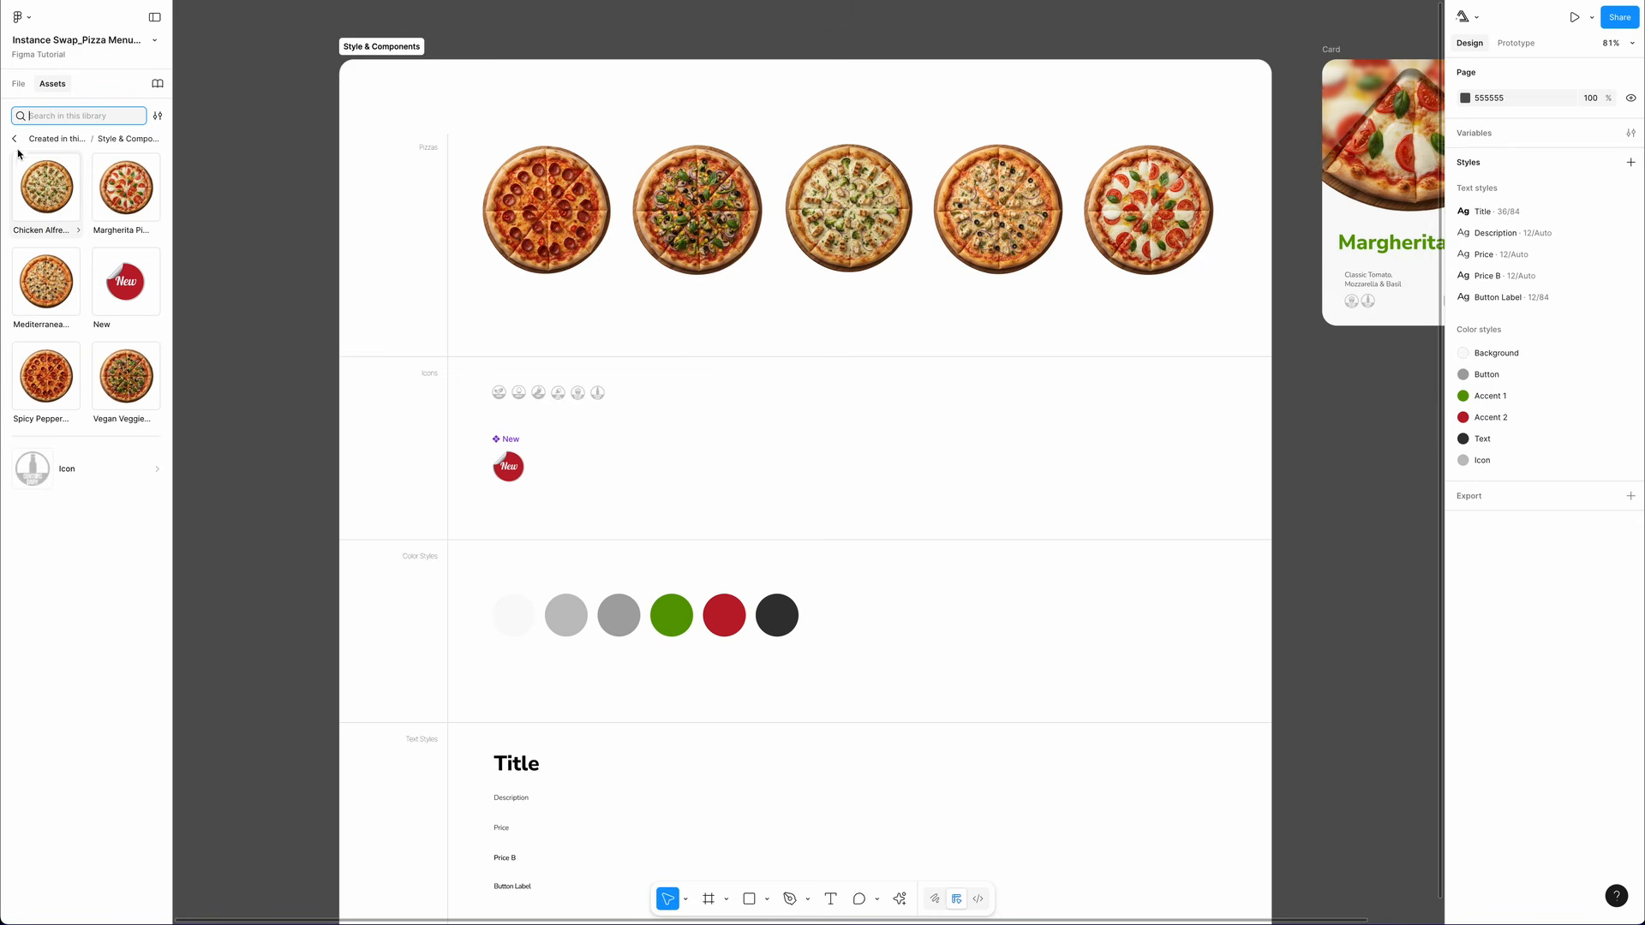
{"action": "left_click", "coordinate": [18, 85]}
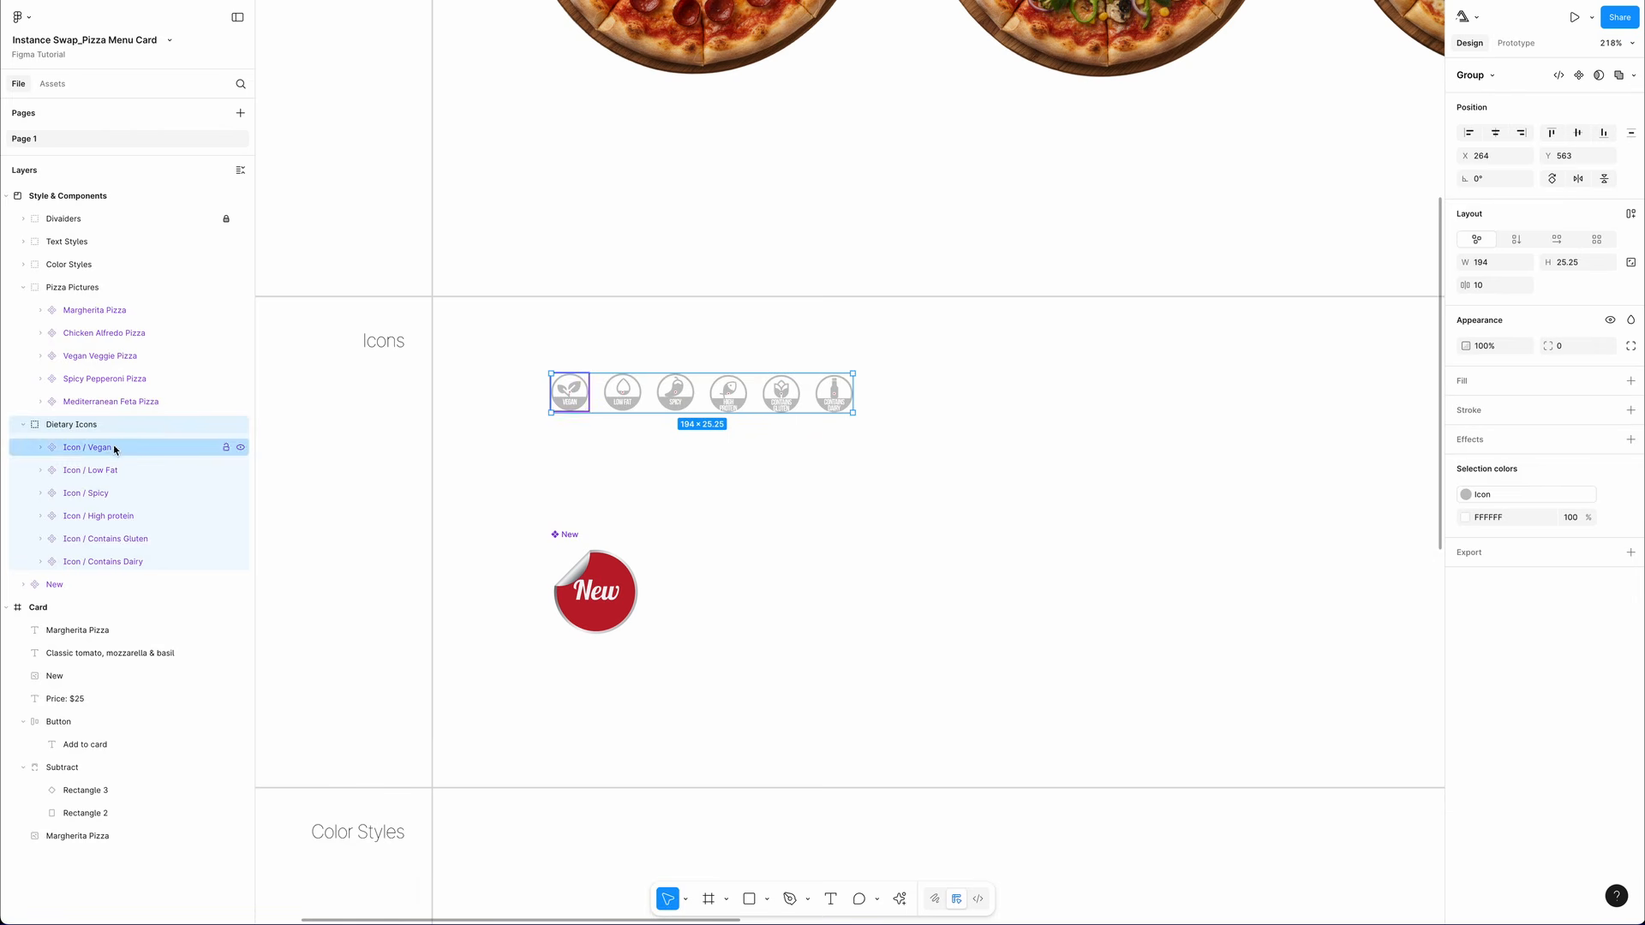
- Combine the six dietary icon components, from Vegan to Contains Dairy, into one set of variants
{"action": "left_click", "coordinate": [114, 446]}
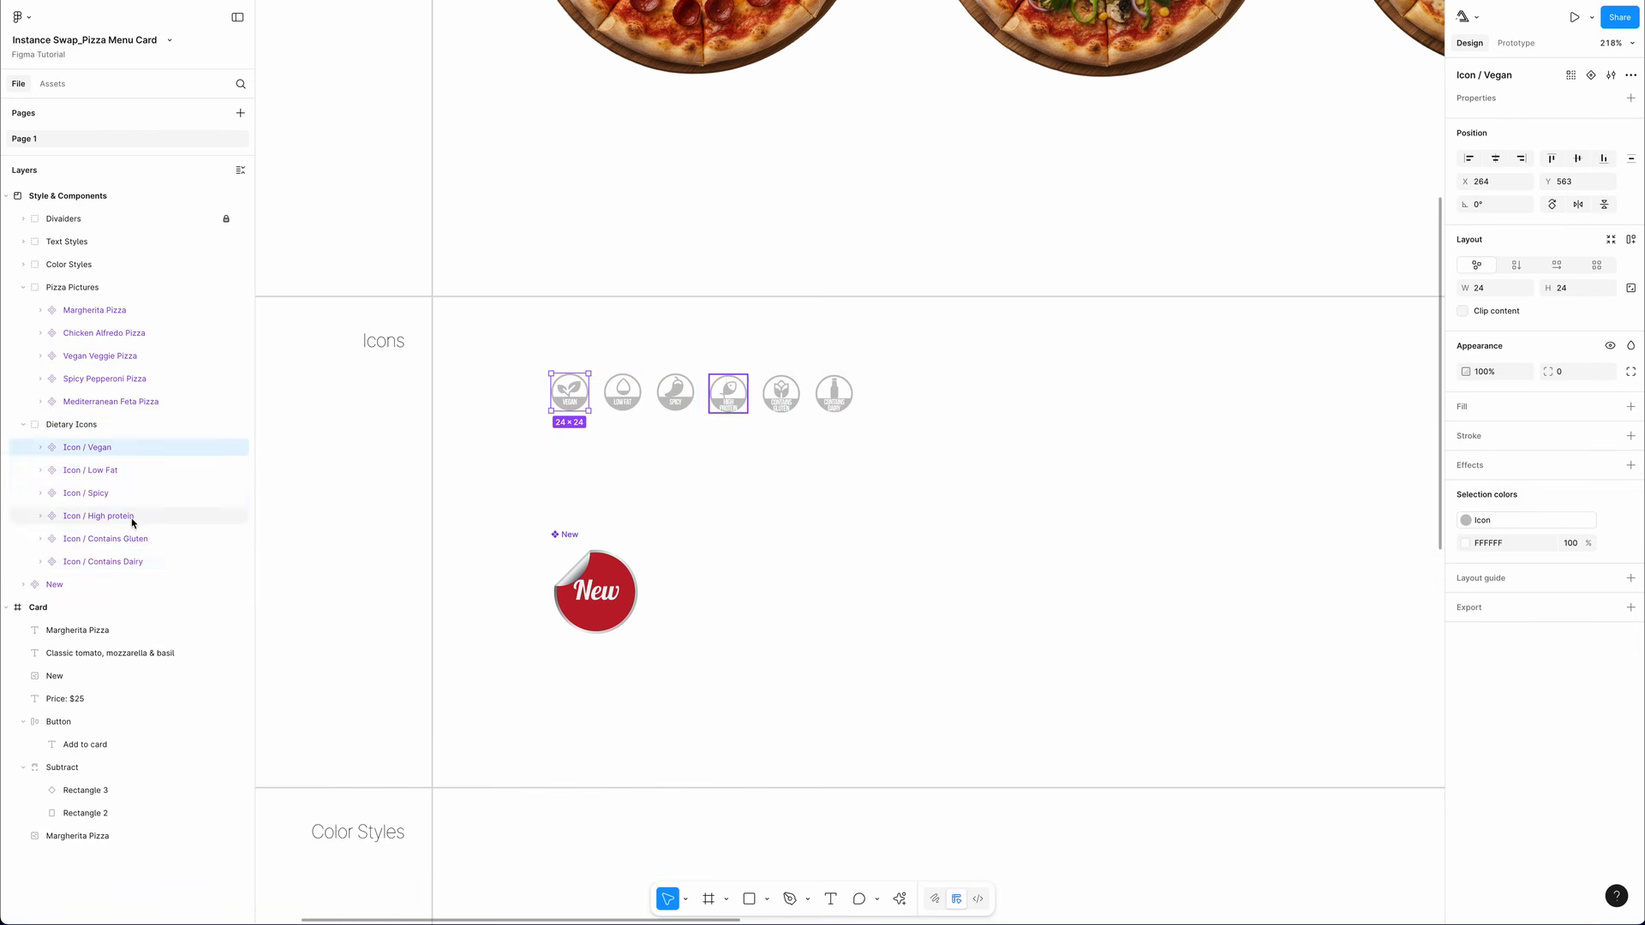
{"action": "left_click", "coordinate": [131, 565], "text": "shift"}
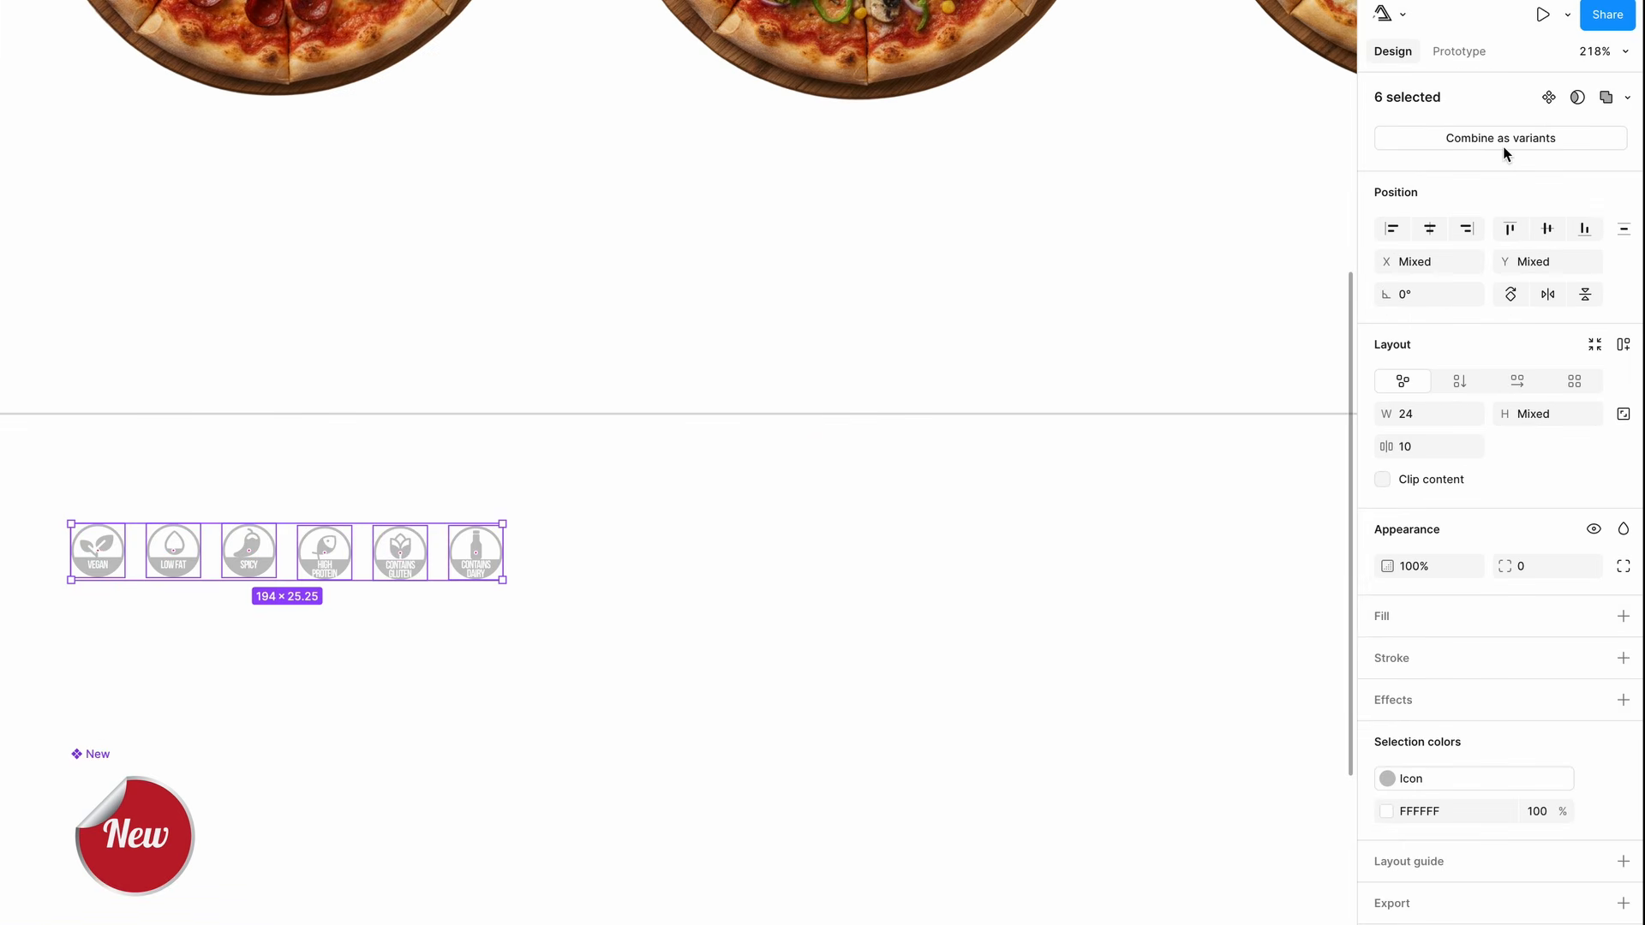
{"action": "left_click", "coordinate": [1501, 141]}
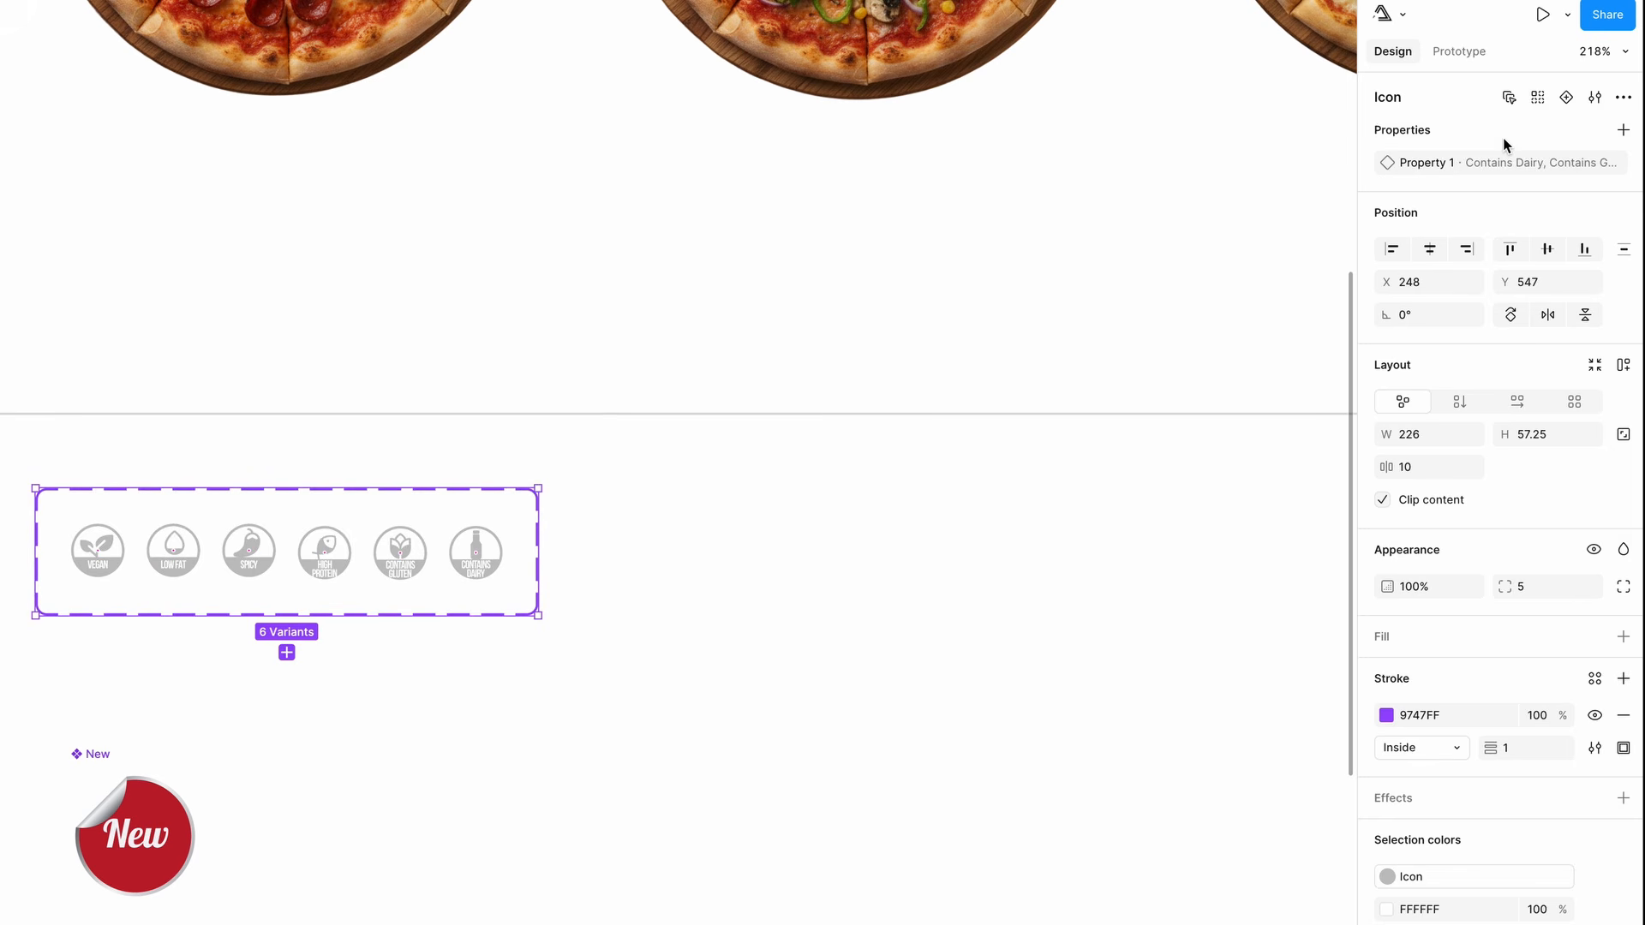
- Rename the icon set's variant property to Dietary Icons and check its value on the Vegan, Low Fat, Spicy and High protein variants
{"action": "double_click", "coordinate": [1426, 163]}
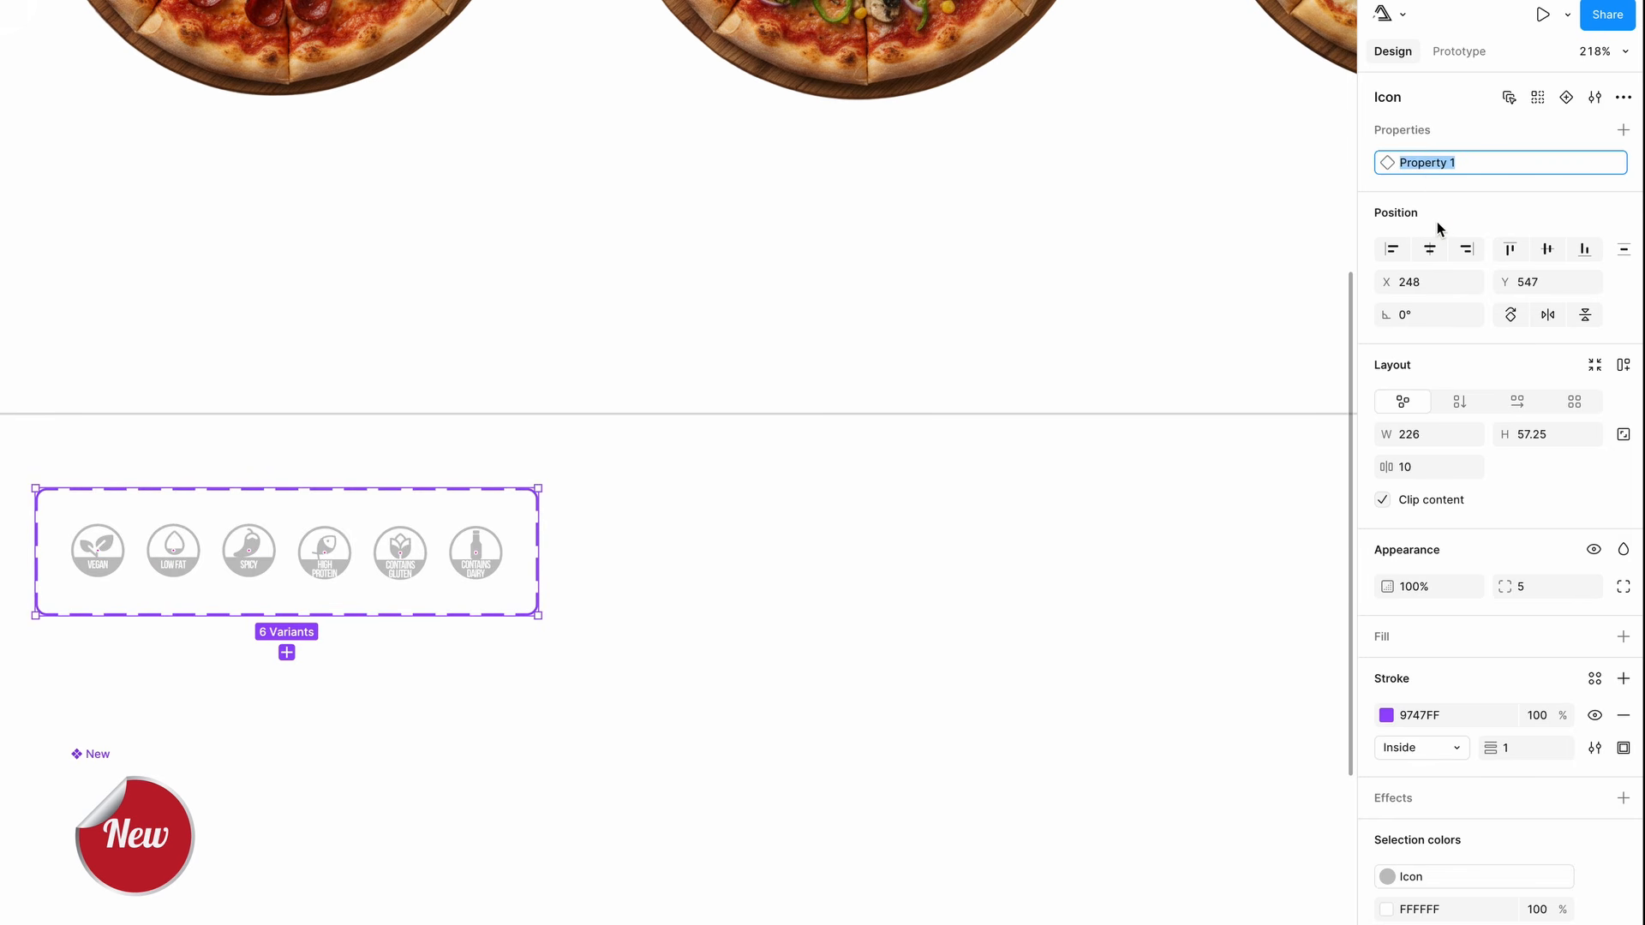
{"action": "type", "text": "Dietary Icons"}
{"action": "double_click", "coordinate": [101, 565]}
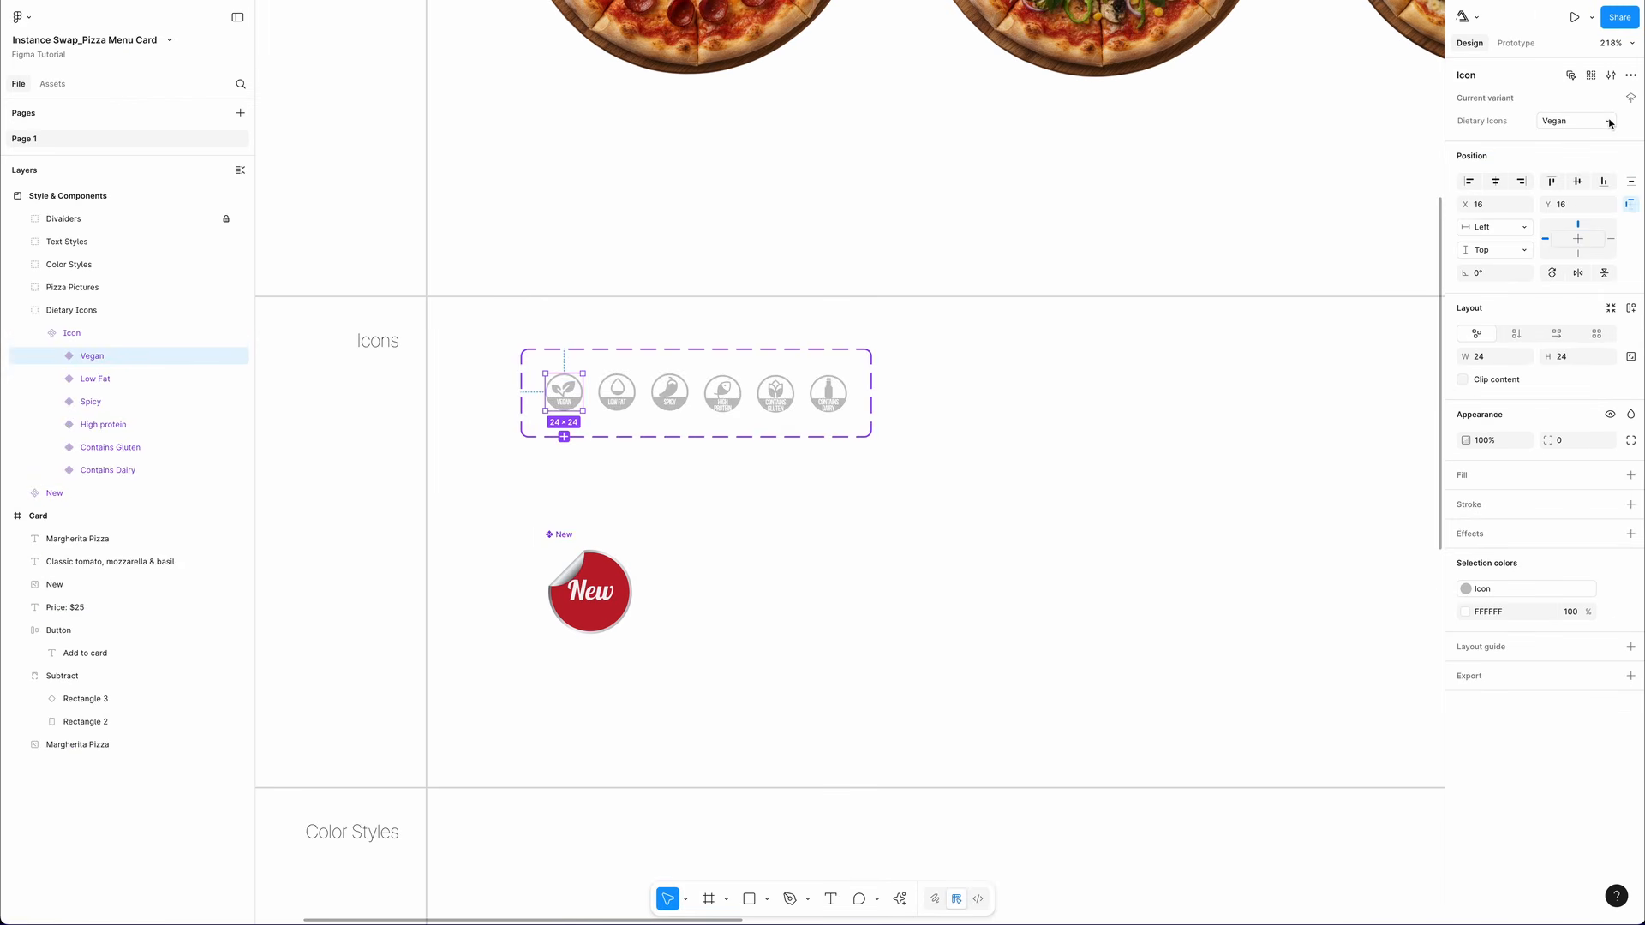
{"action": "left_click", "coordinate": [623, 407]}
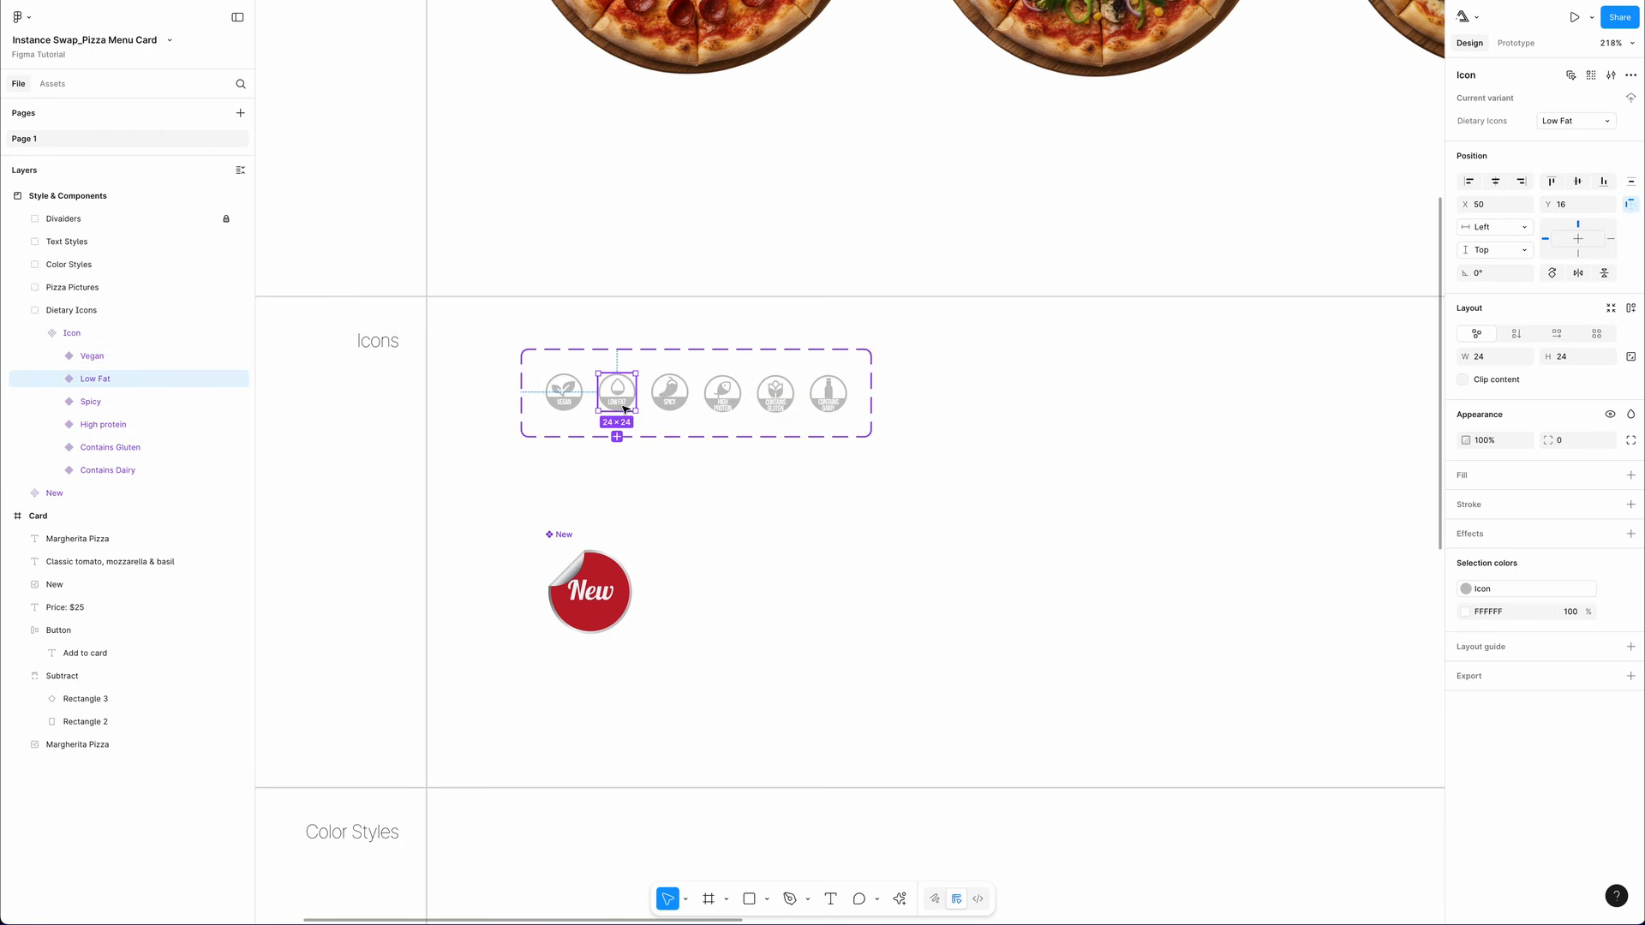
{"action": "left_click", "coordinate": [673, 406]}
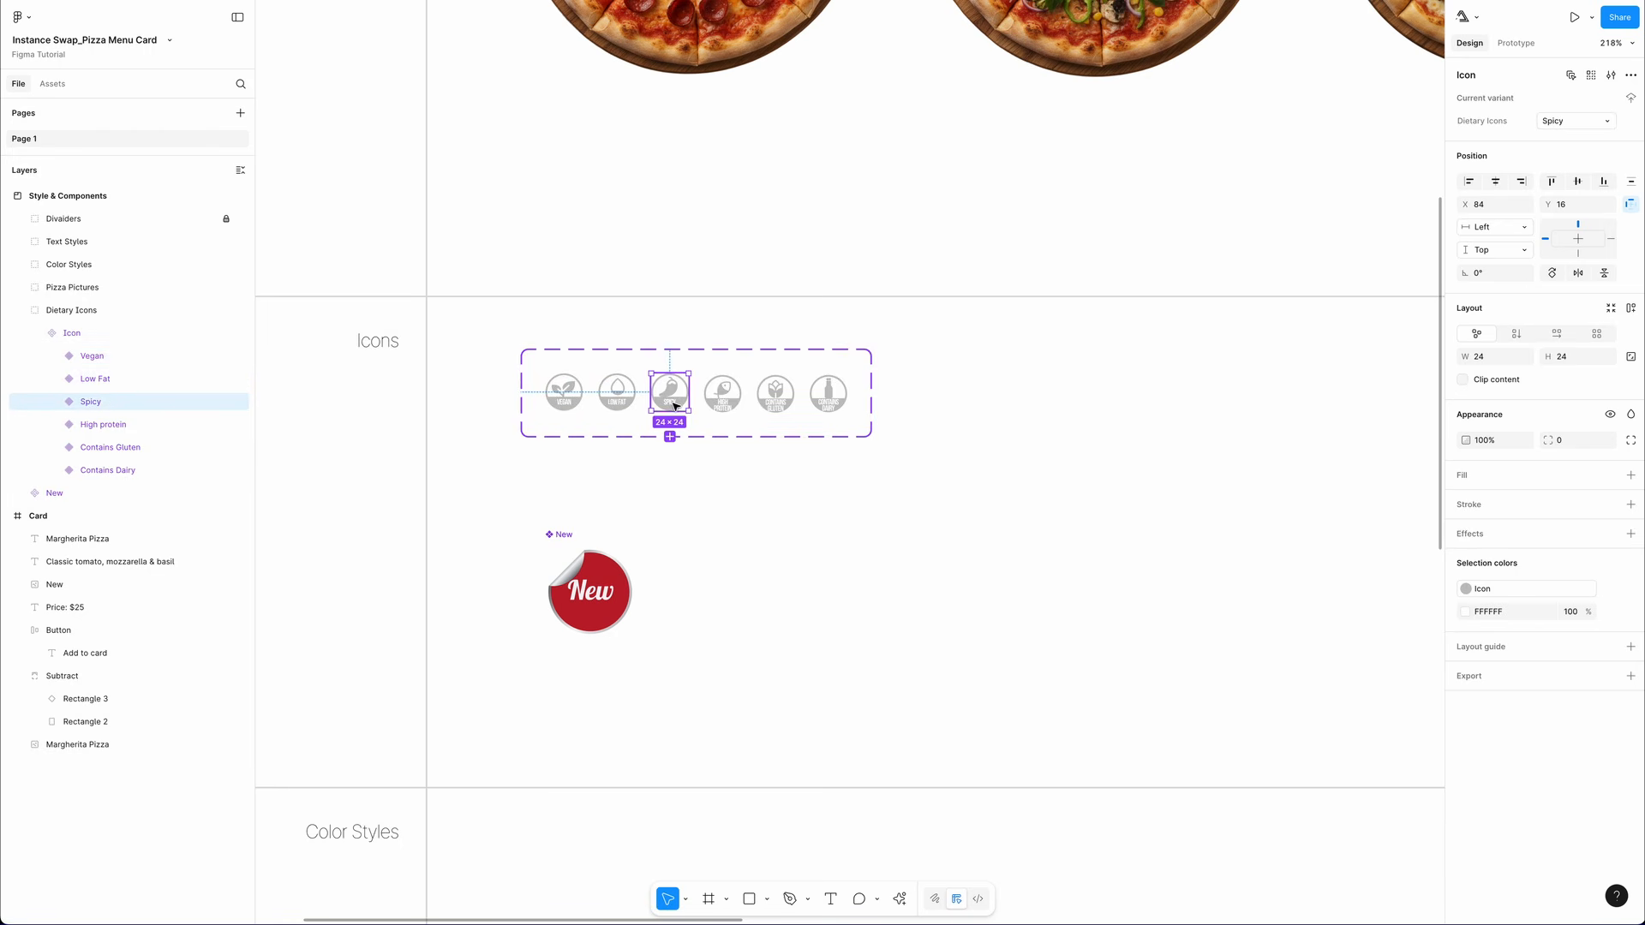
{"action": "left_click", "coordinate": [723, 399]}
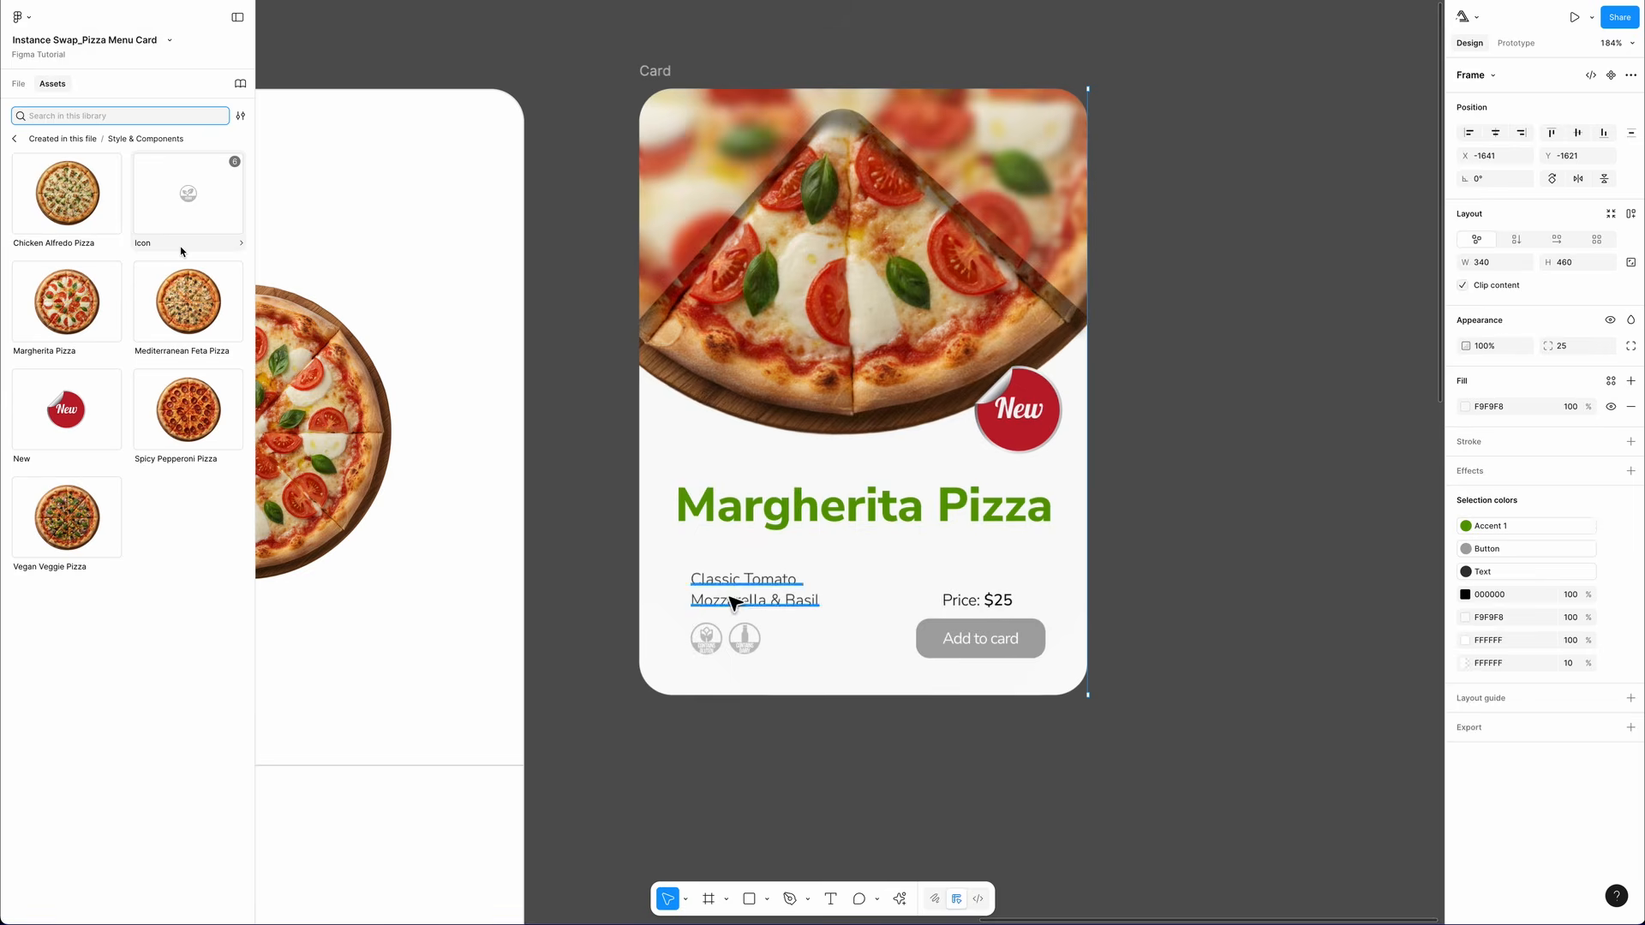
- Replace the card's two dietary icons with instances of the Icon component set to Contains Dairy and Contains Gluten
{"action": "left_click", "coordinate": [705, 638]}
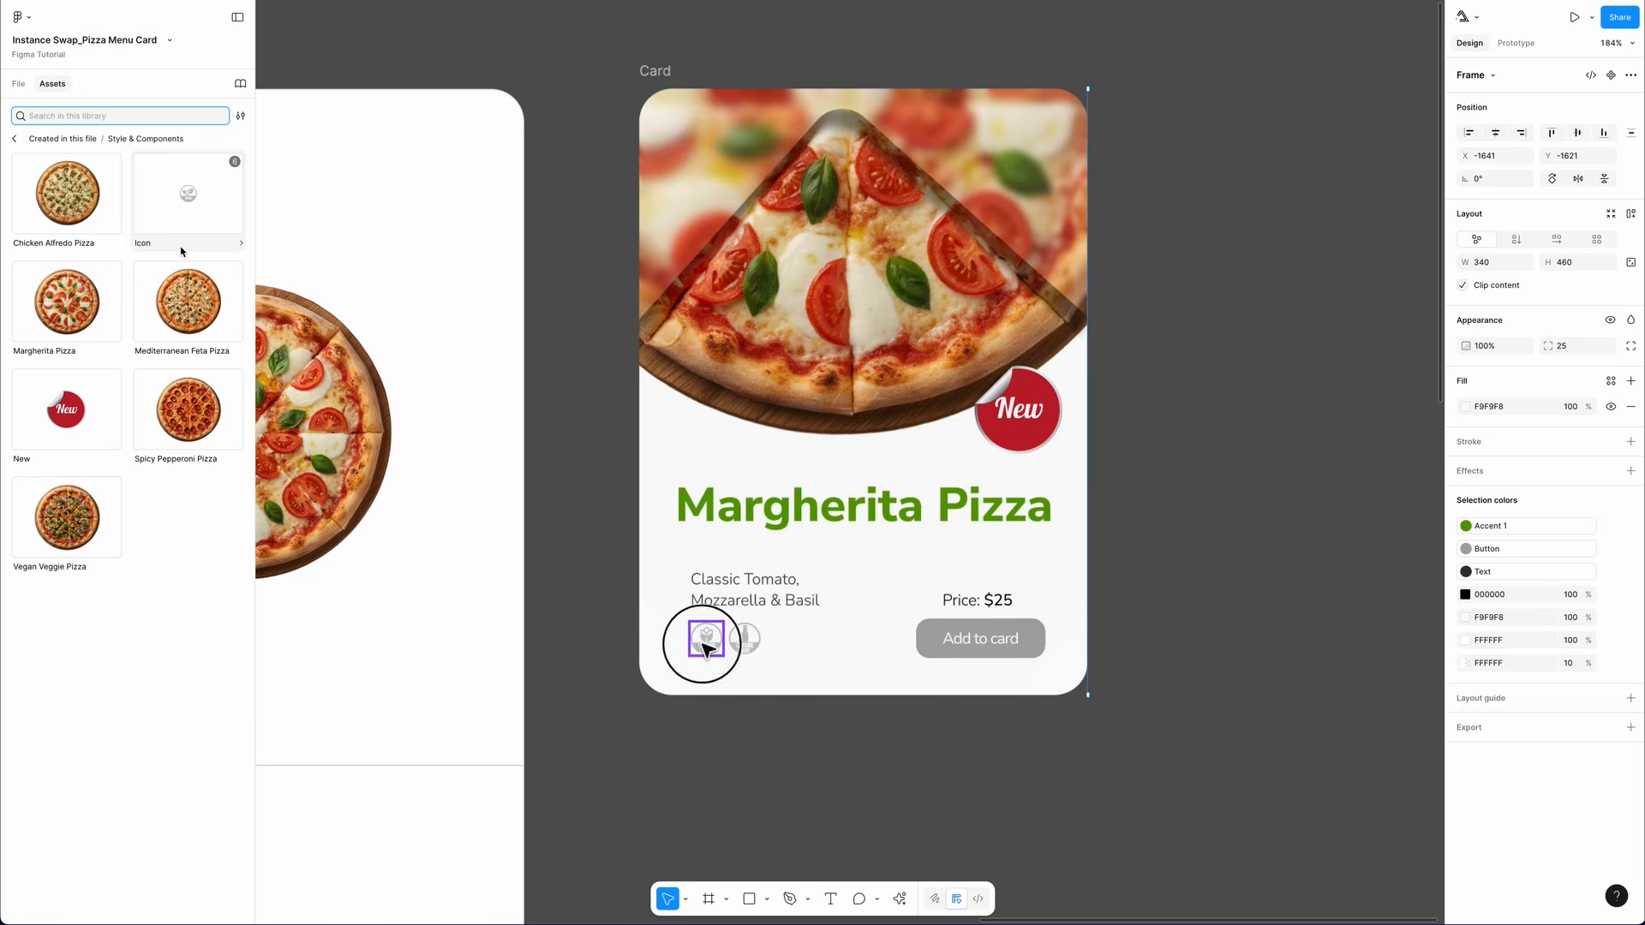
{"action": "left_click", "coordinate": [181, 221]}
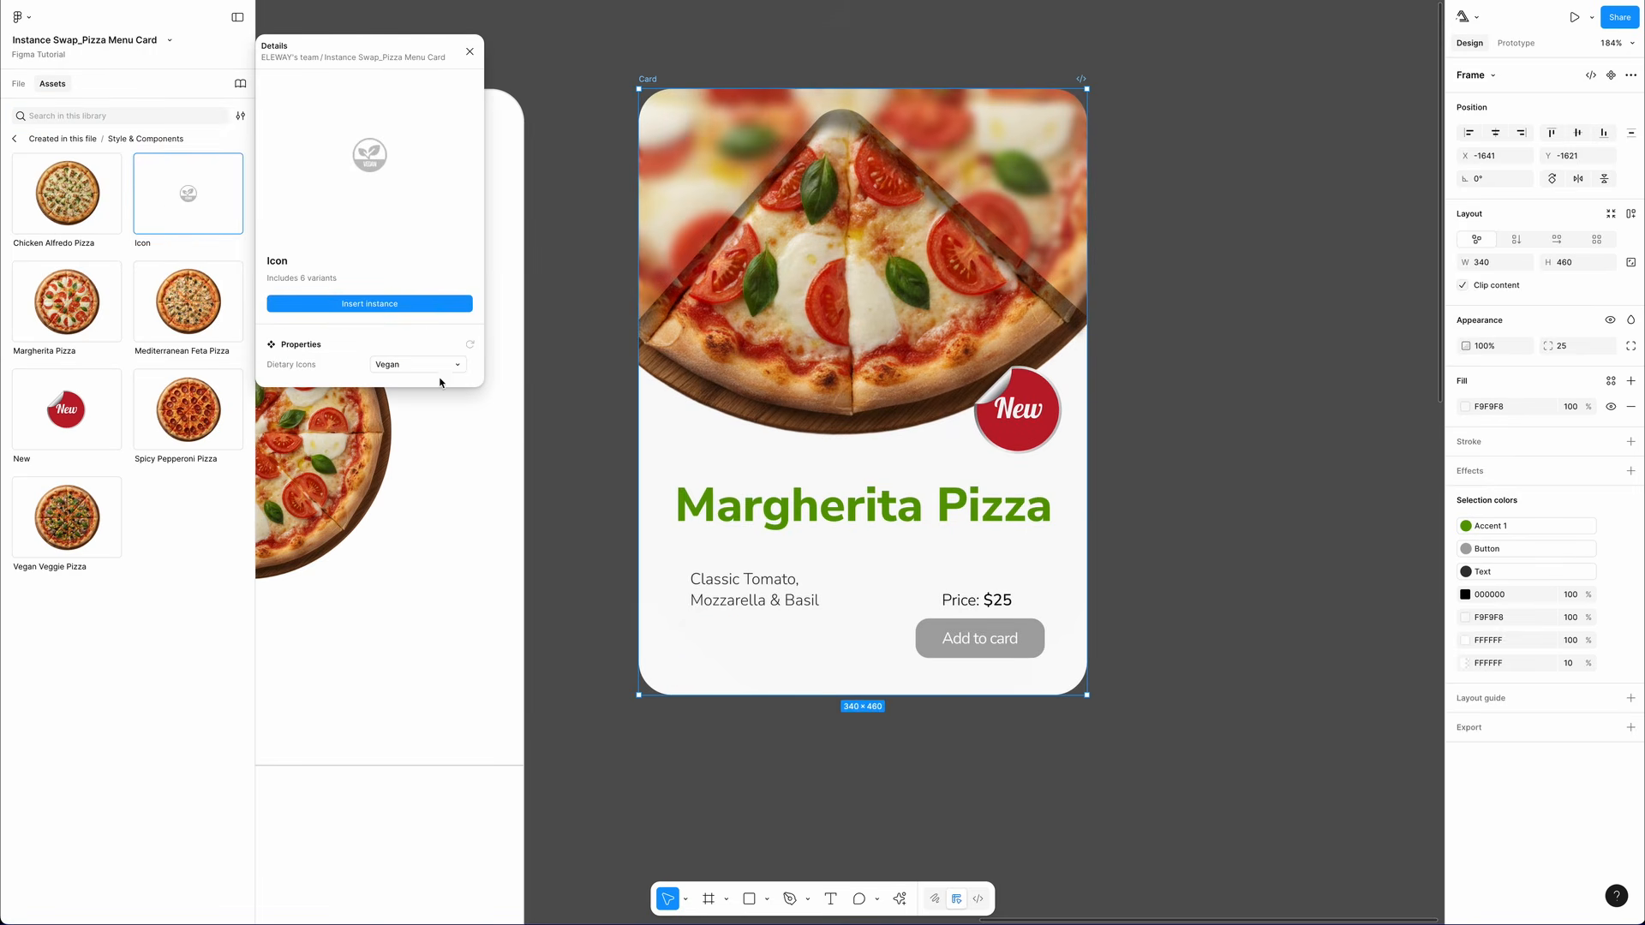
{"action": "left_click", "coordinate": [415, 364]}
{"action": "left_click", "coordinate": [379, 279]}
{"action": "left_click", "coordinate": [369, 304]}
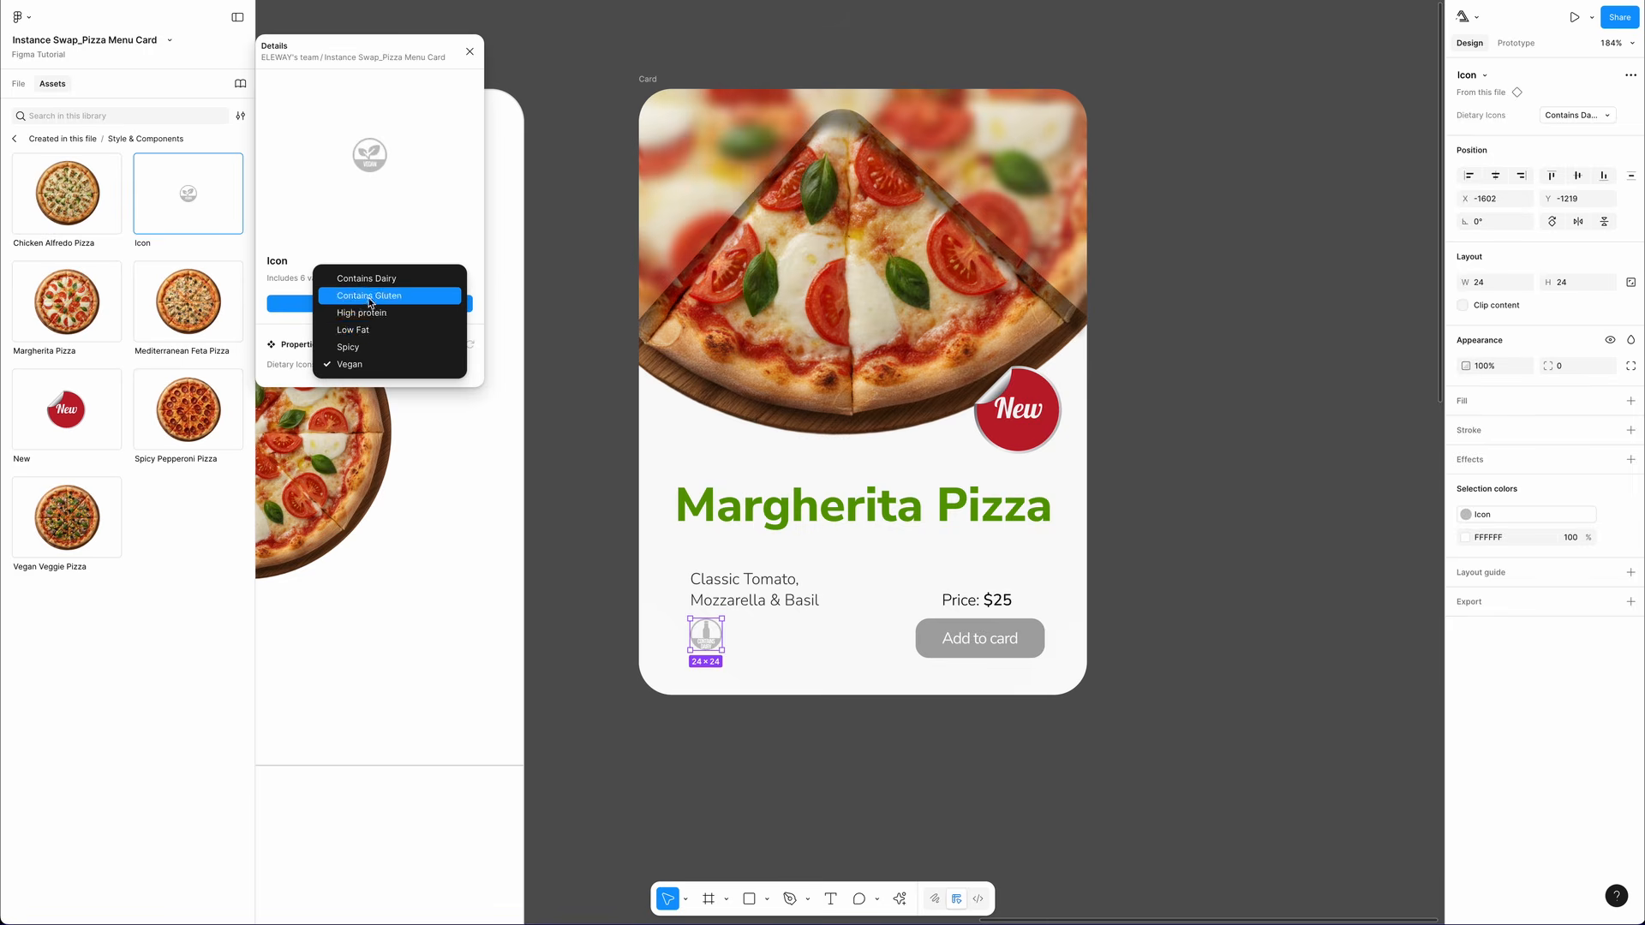
{"action": "left_click", "coordinate": [369, 295]}
{"action": "left_click", "coordinate": [369, 304]}
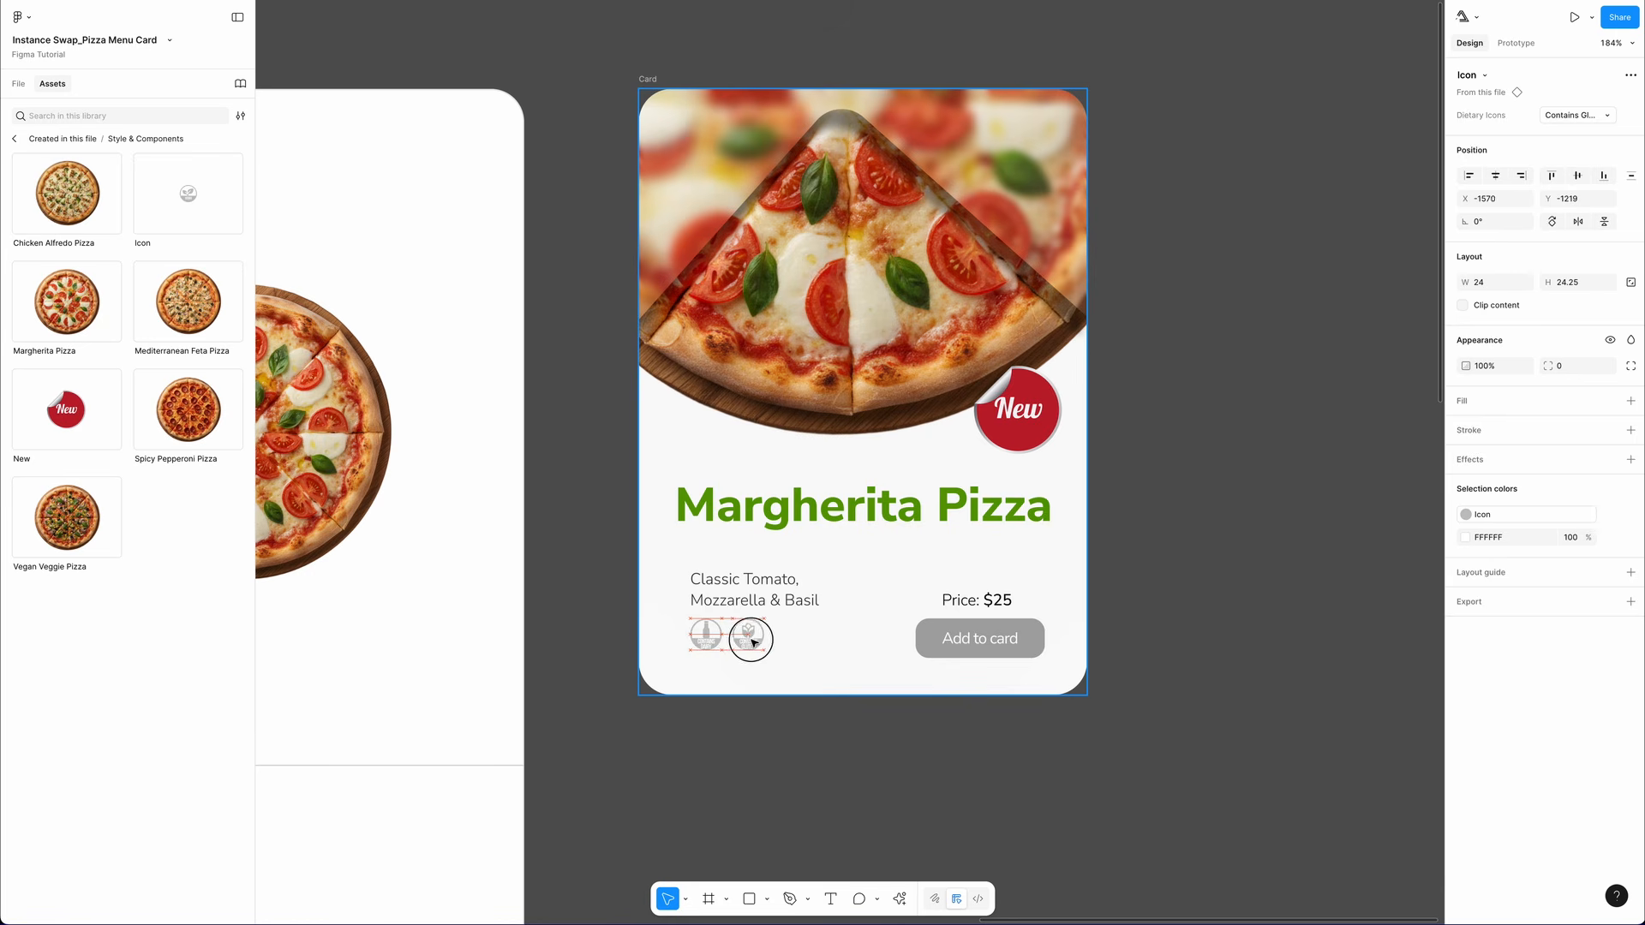
- Wrap the two icon instances in a horizontal auto layout frame with a gap of 4 and name it Dietary Icons
{"action": "left_click", "coordinate": [704, 640], "text": "shift"}
{"action": "key", "text": "shift+a"}
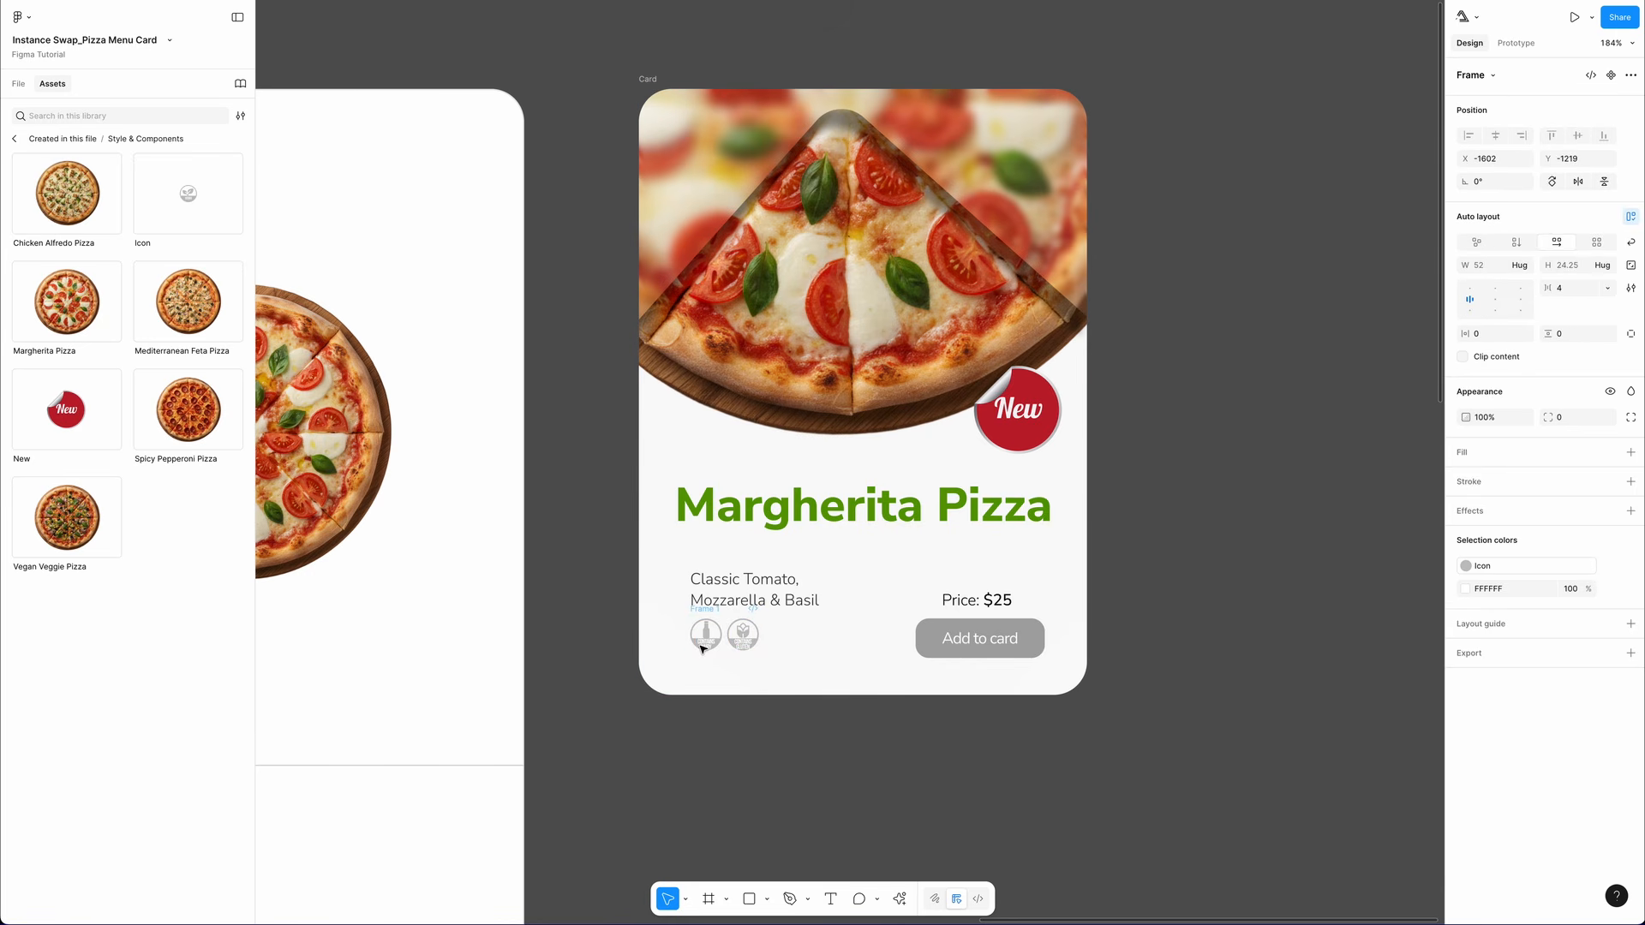
{"action": "left_click", "coordinate": [18, 83]}
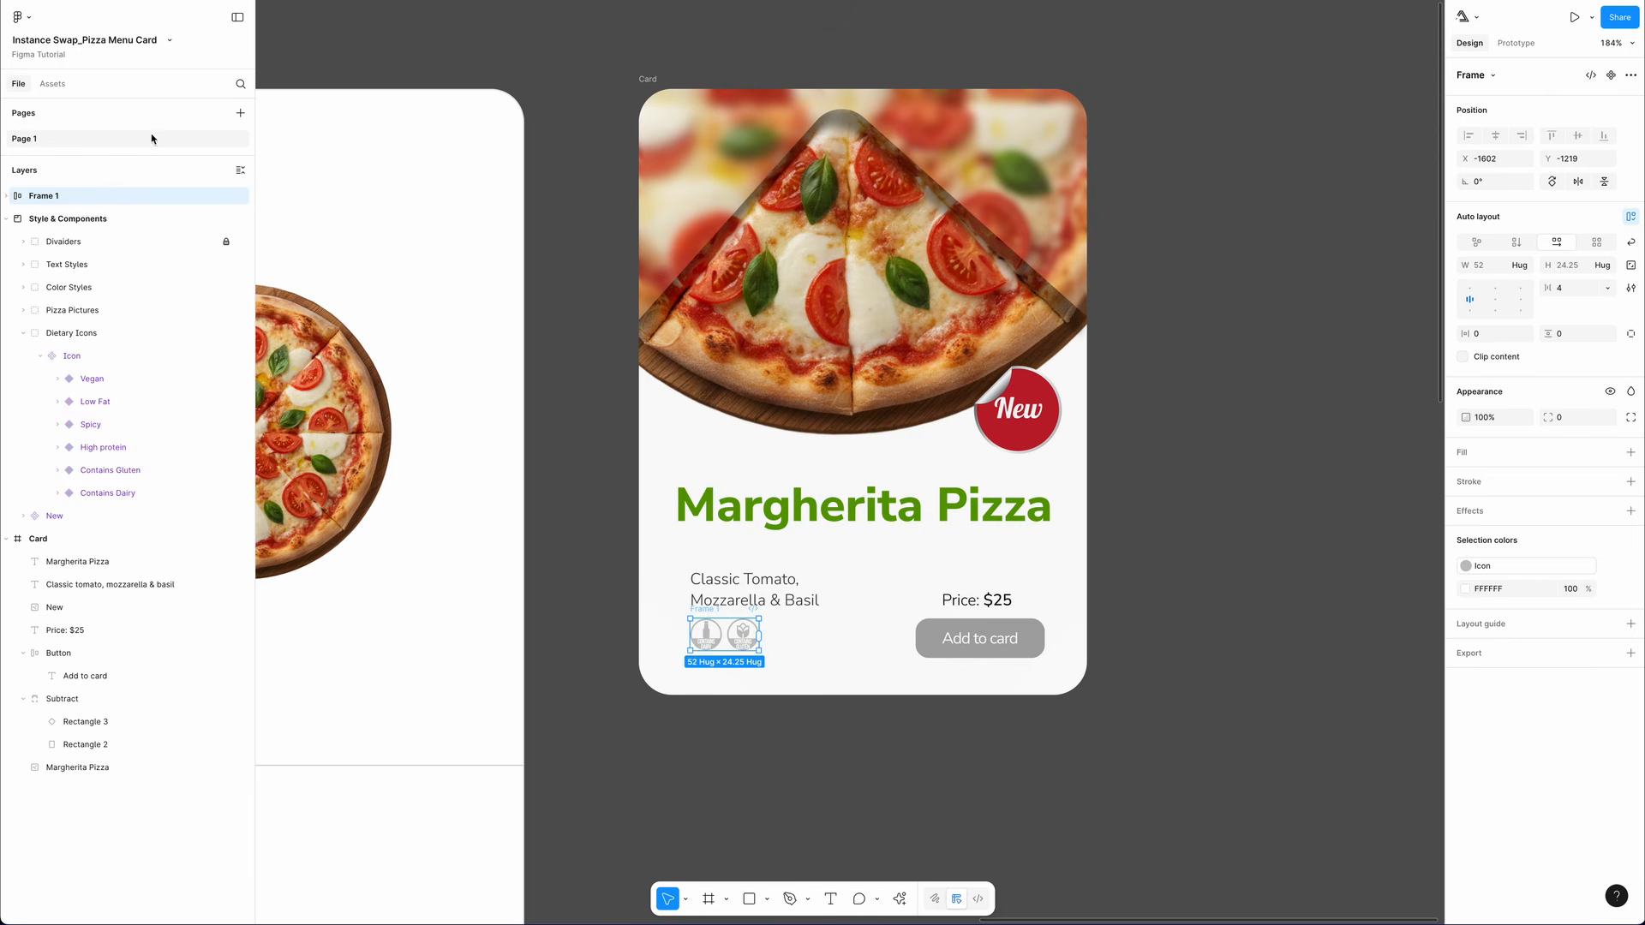
{"action": "double_click", "coordinate": [42, 196]}
{"action": "type", "text": "Dietary Icons"}
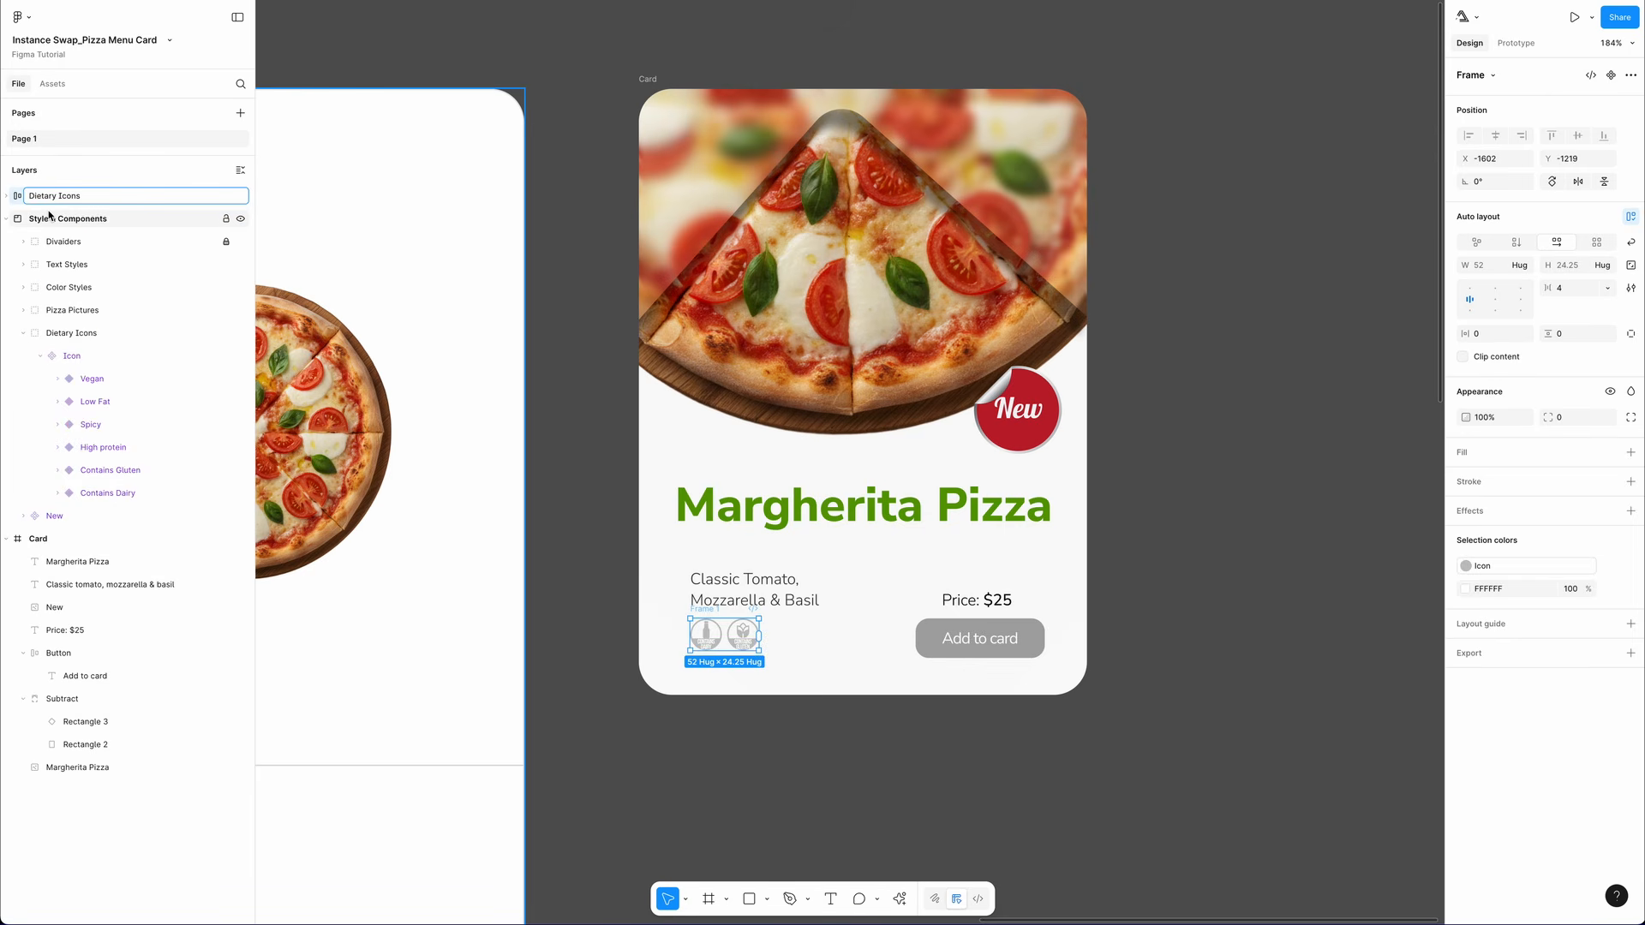
- Wrap the price text and Add to card button in an auto layout frame named Price, ordered directly beneath the Dietary Icons layer
{"action": "left_click", "coordinate": [963, 653], "text": "shift"}
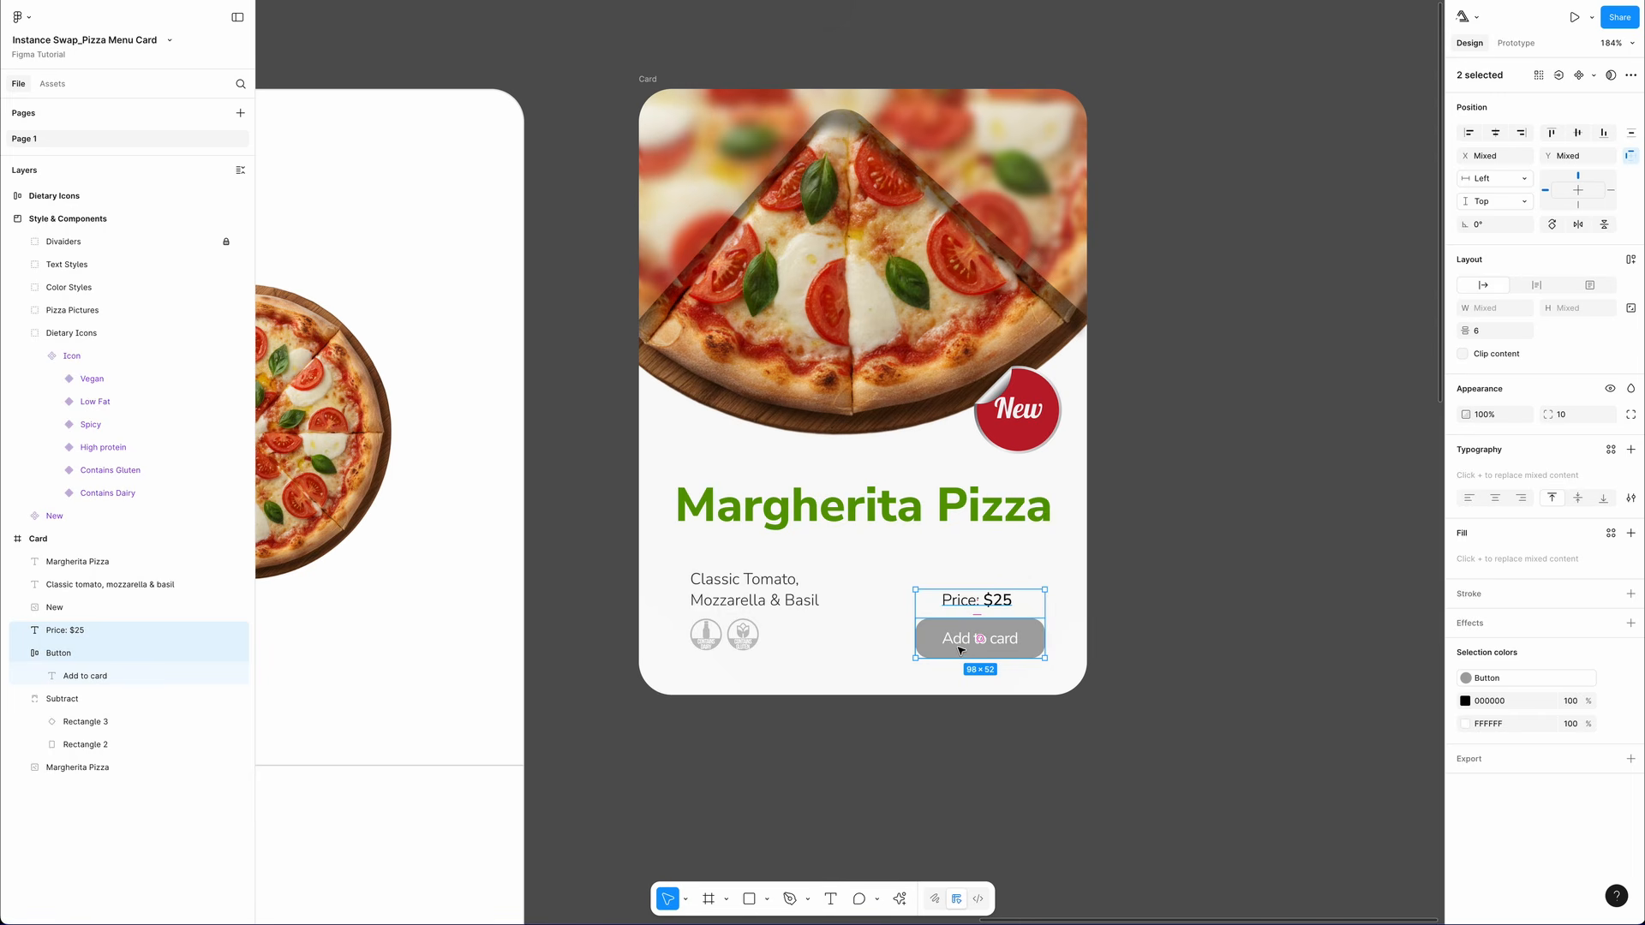
{"action": "key", "text": "shift+a"}
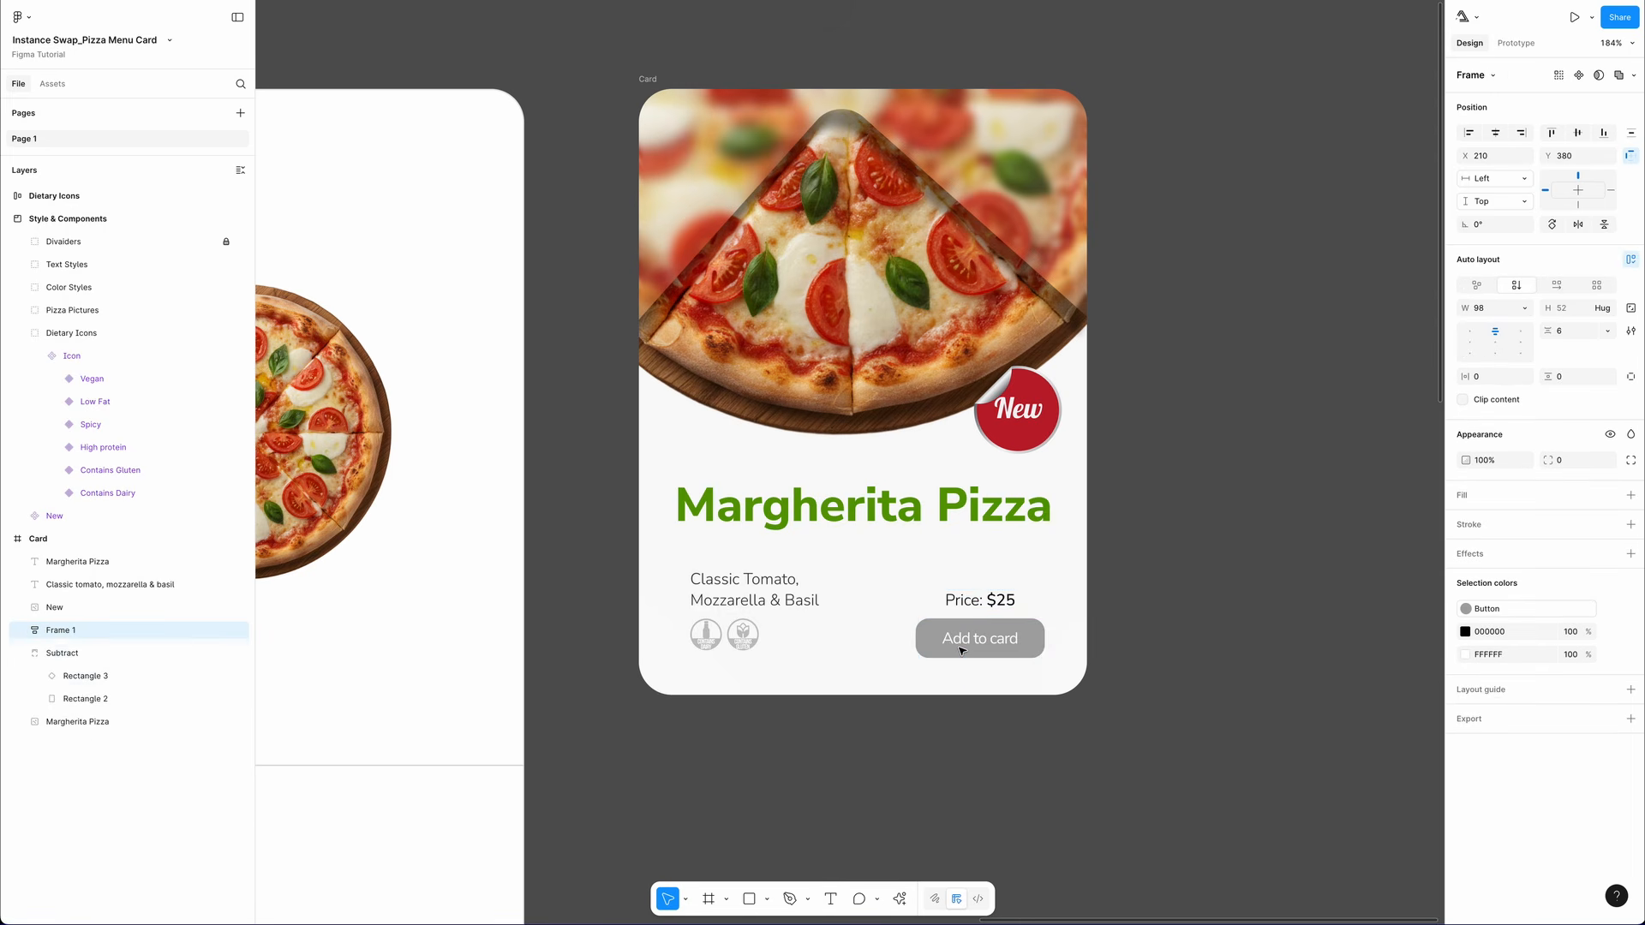
{"action": "double_click", "coordinate": [83, 634]}
{"action": "type", "text": "Price"}
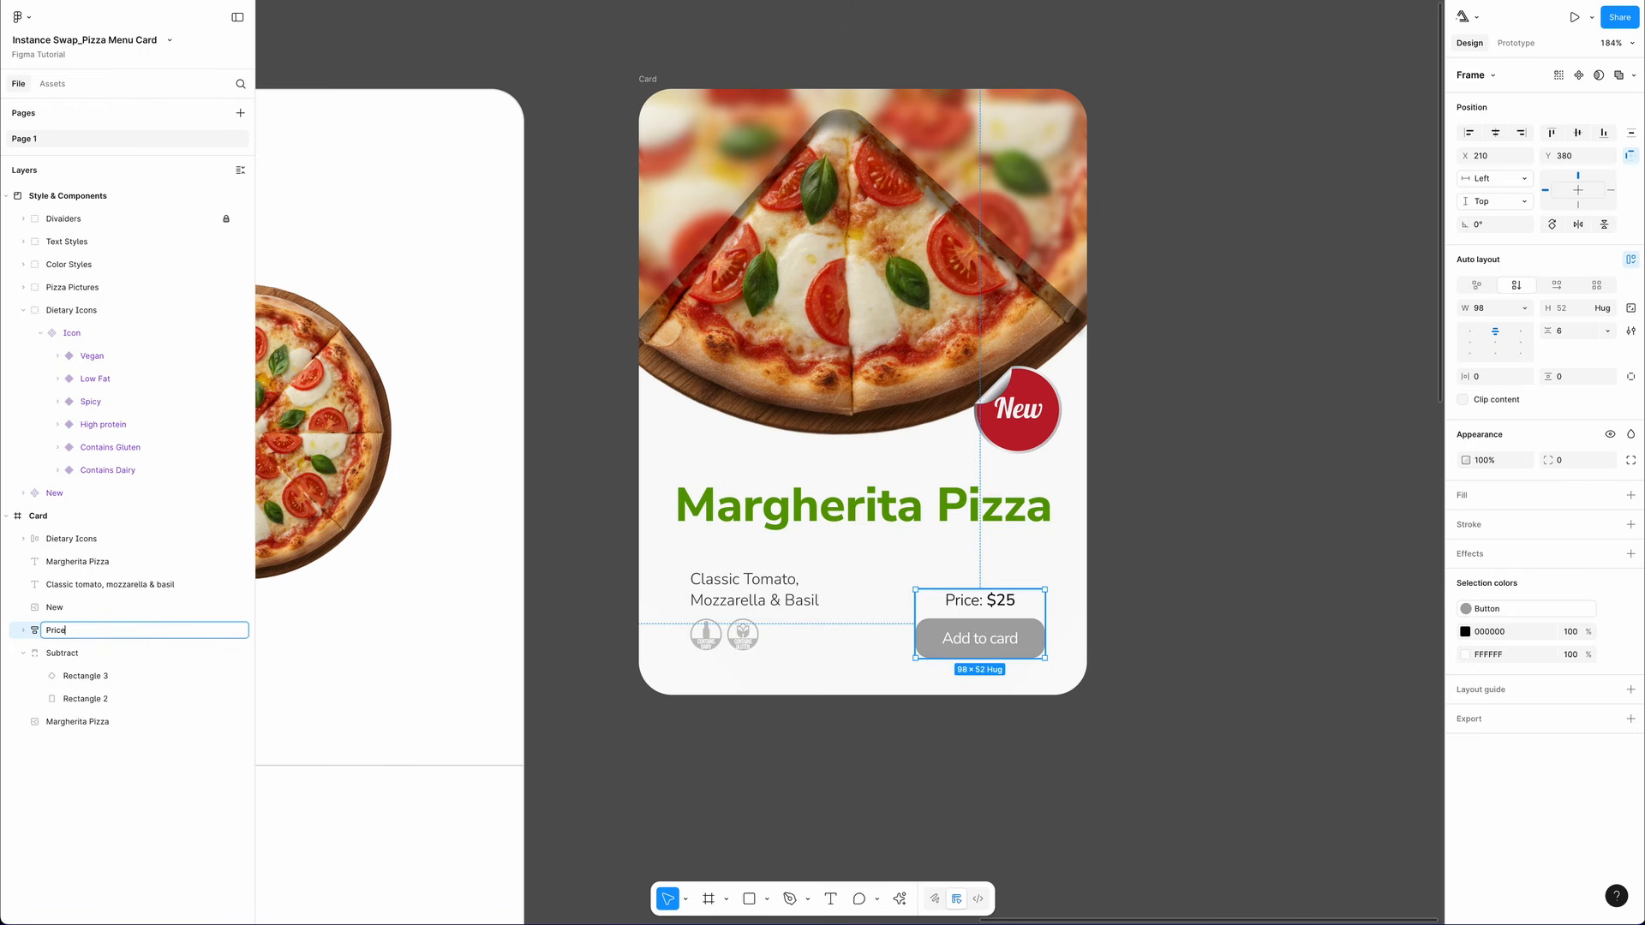
{"action": "key", "text": "Return"}
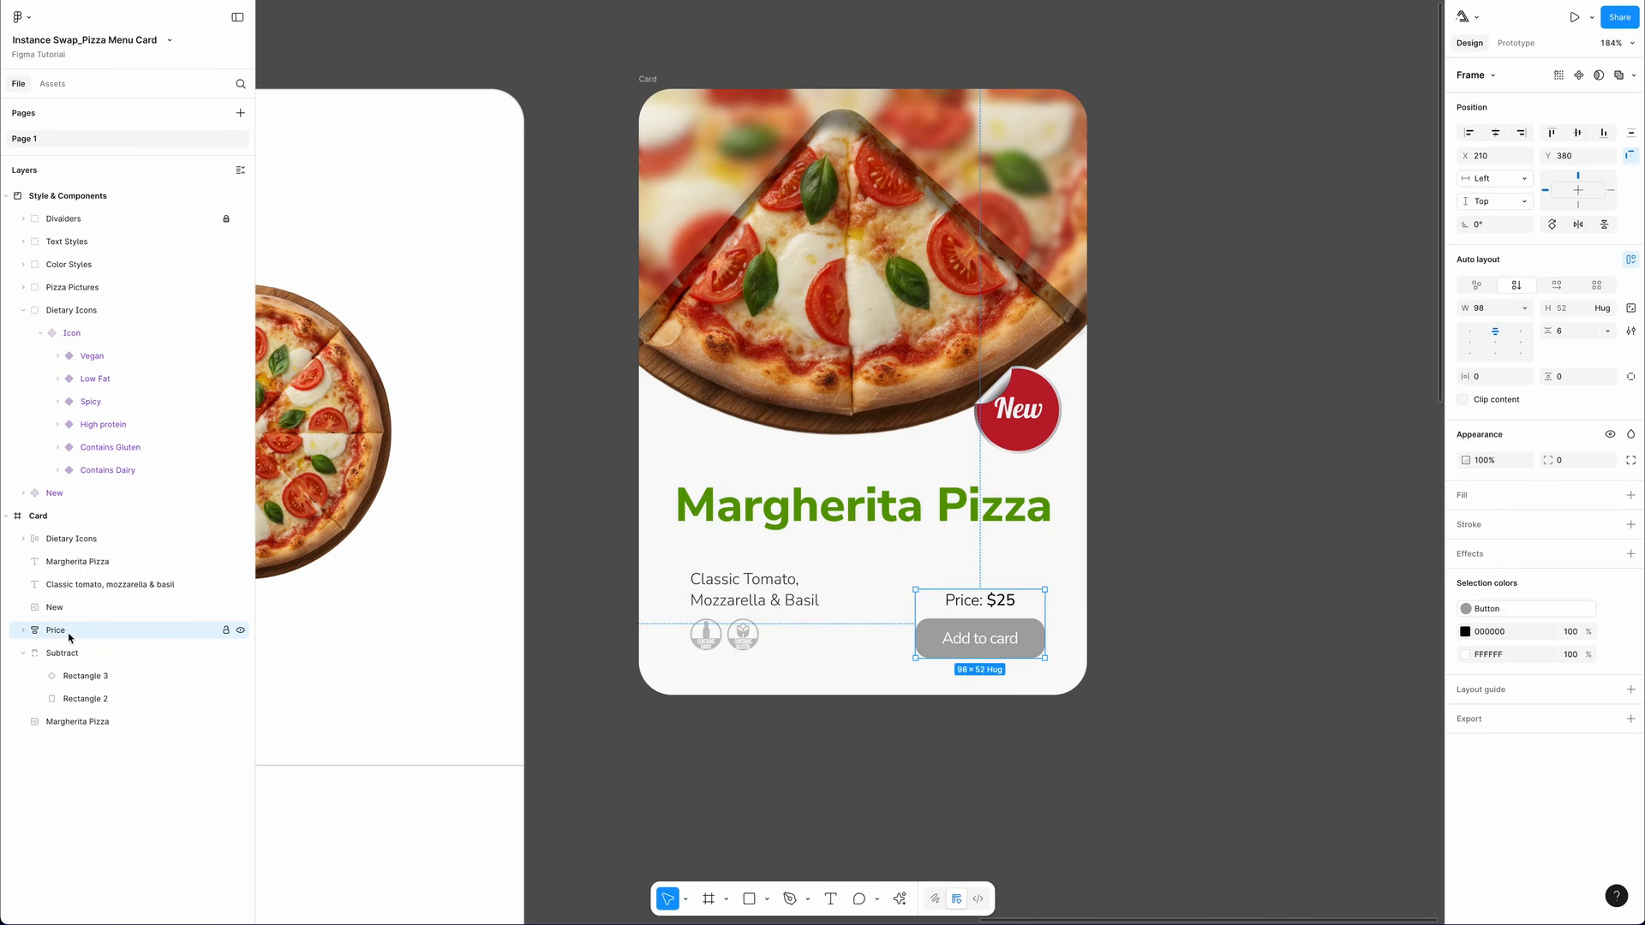
{"action": "left_click_drag", "start_coordinate": [52, 635], "coordinate": [60, 559]}
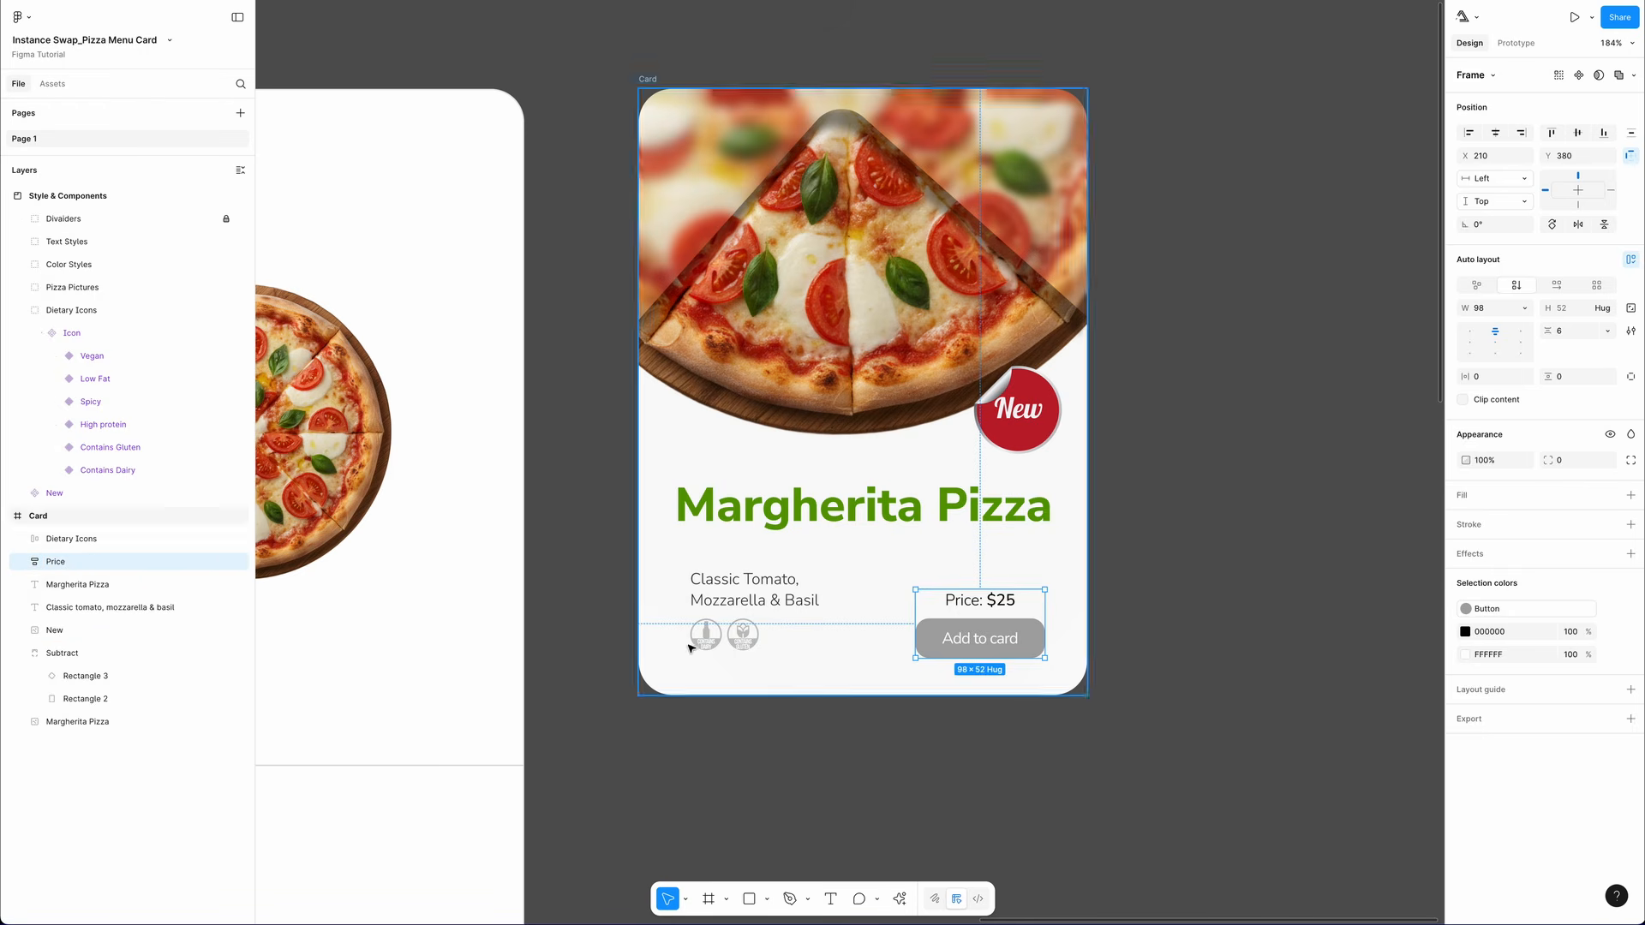
- Wrap the pizza's ingredient text and the Dietary Icons frame in a vertical auto layout frame named Description
{"action": "left_click", "coordinate": [747, 603]}
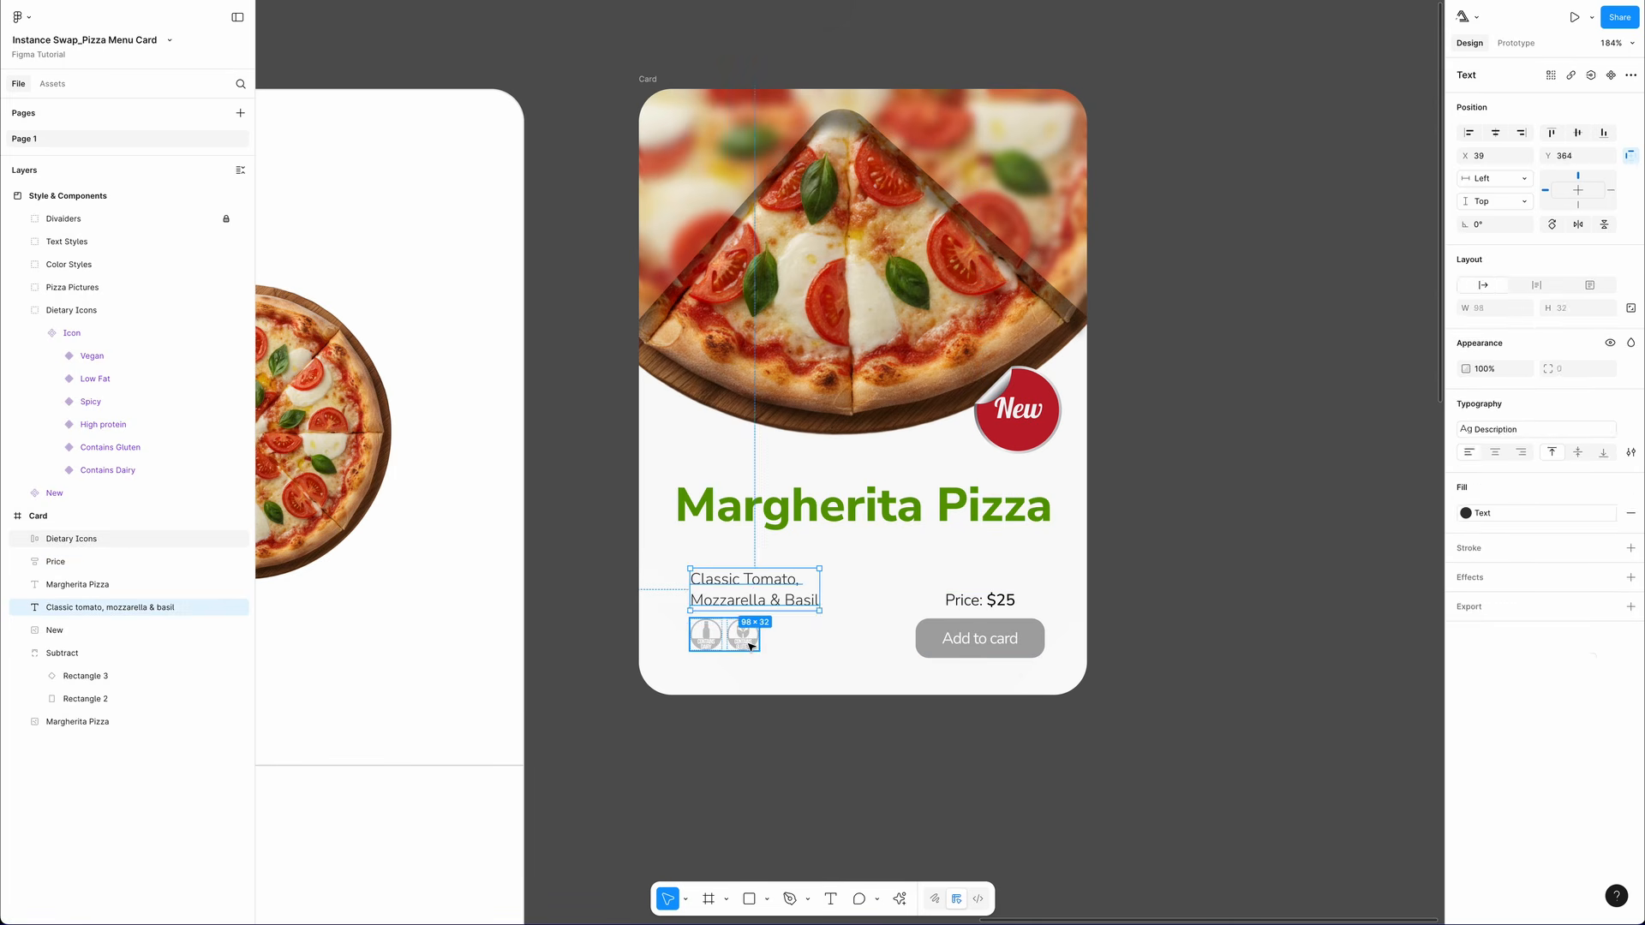
{"action": "left_click", "coordinate": [748, 646], "text": "shift"}
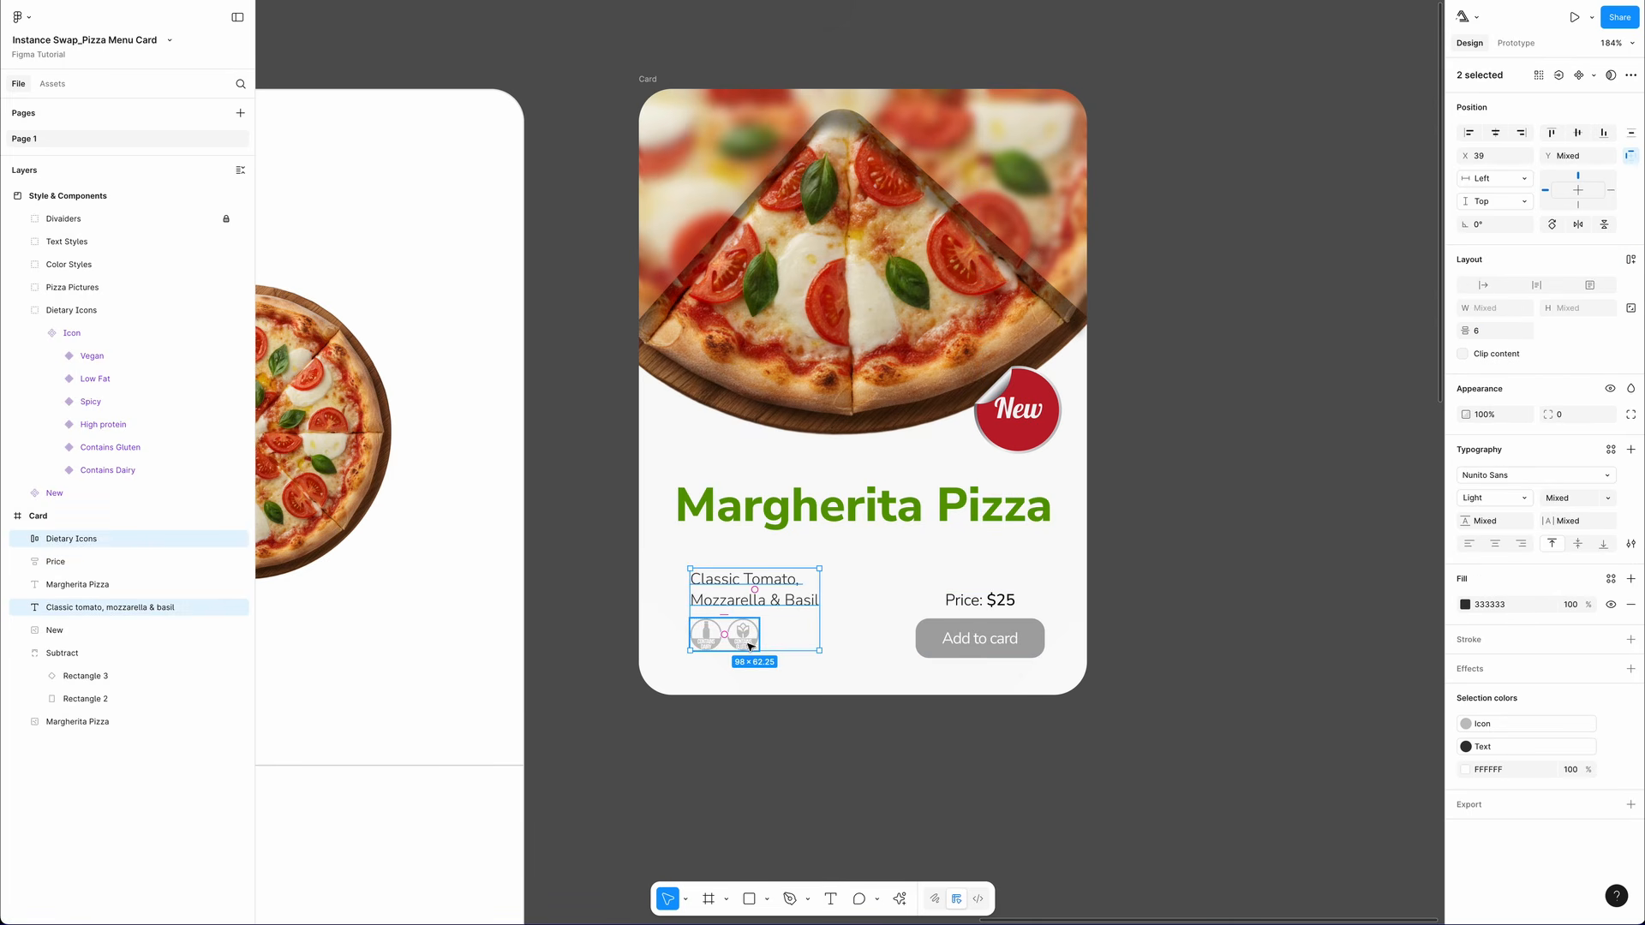
{"action": "key", "text": "shift+a"}
{"action": "key", "text": "ctrl+r"}
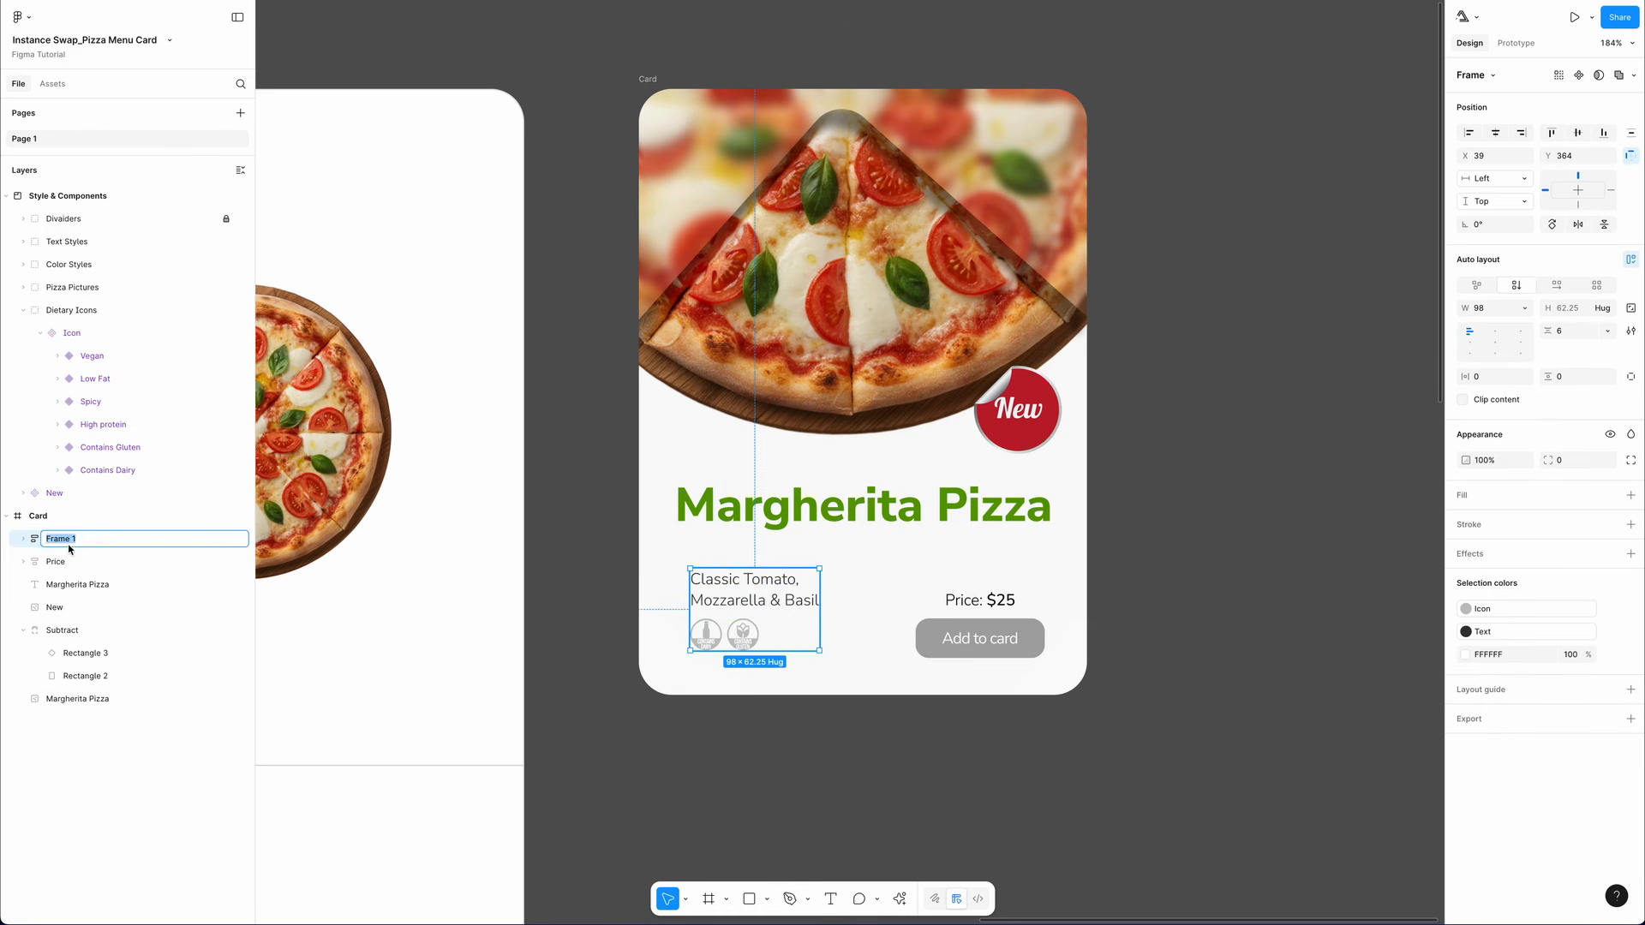
{"action": "type", "text": "Description"}
{"action": "key", "text": "Return"}
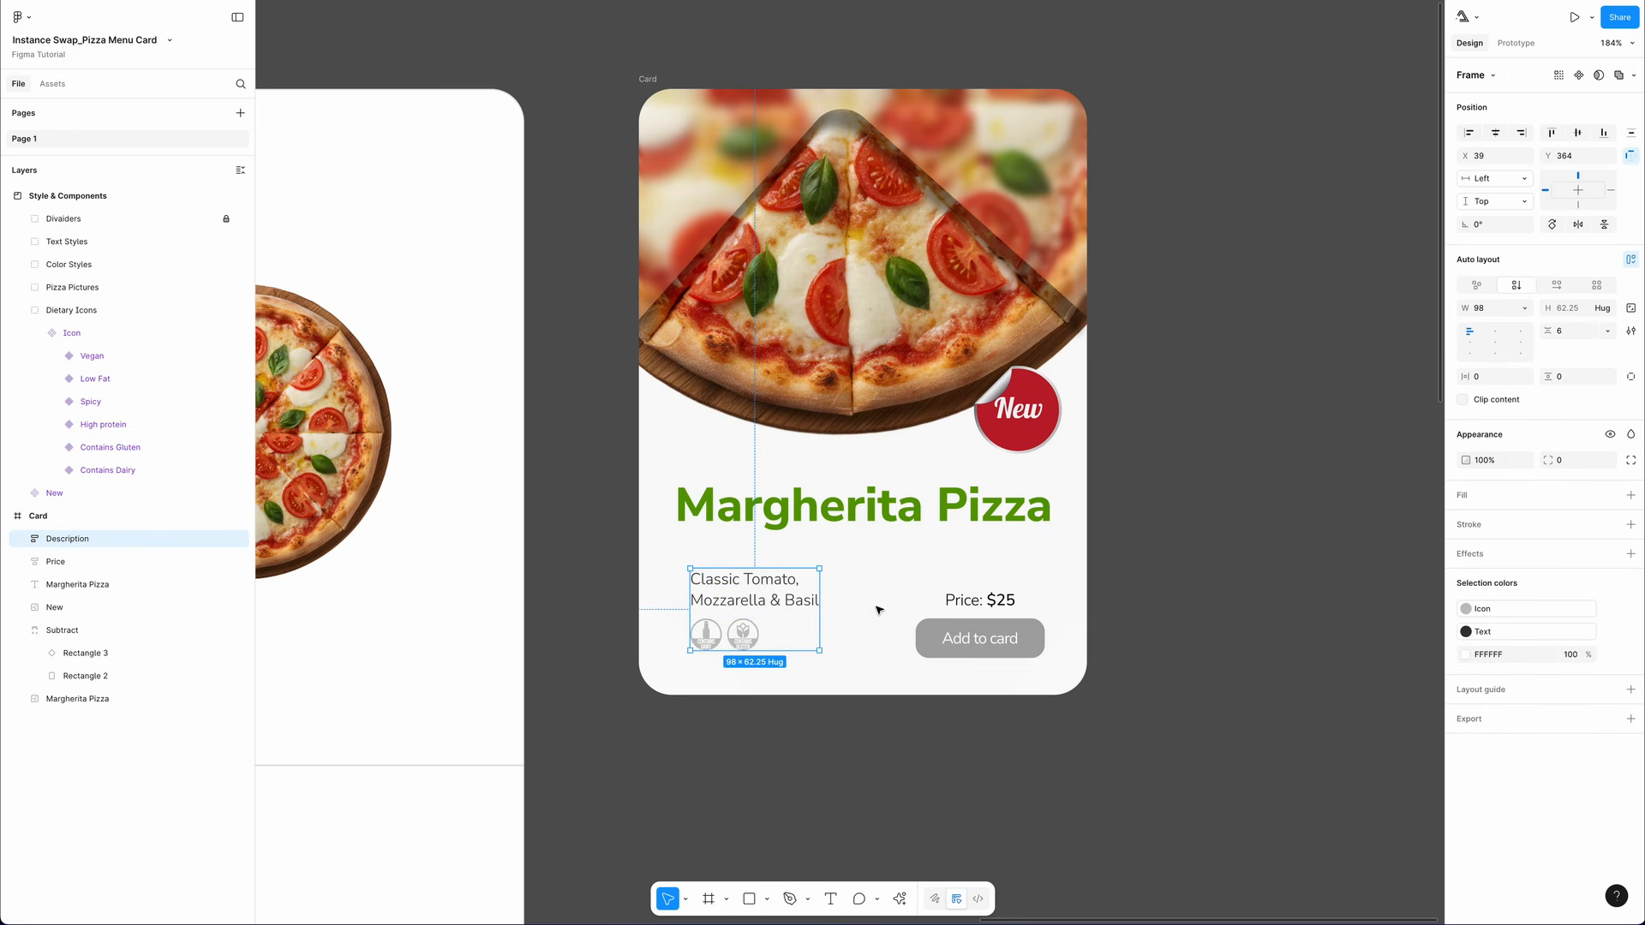
- Wrap the Description and Price frames together in a horizontal auto layout frame named Pizza Info
{"action": "left_click", "coordinate": [978, 607], "text": "shift"}
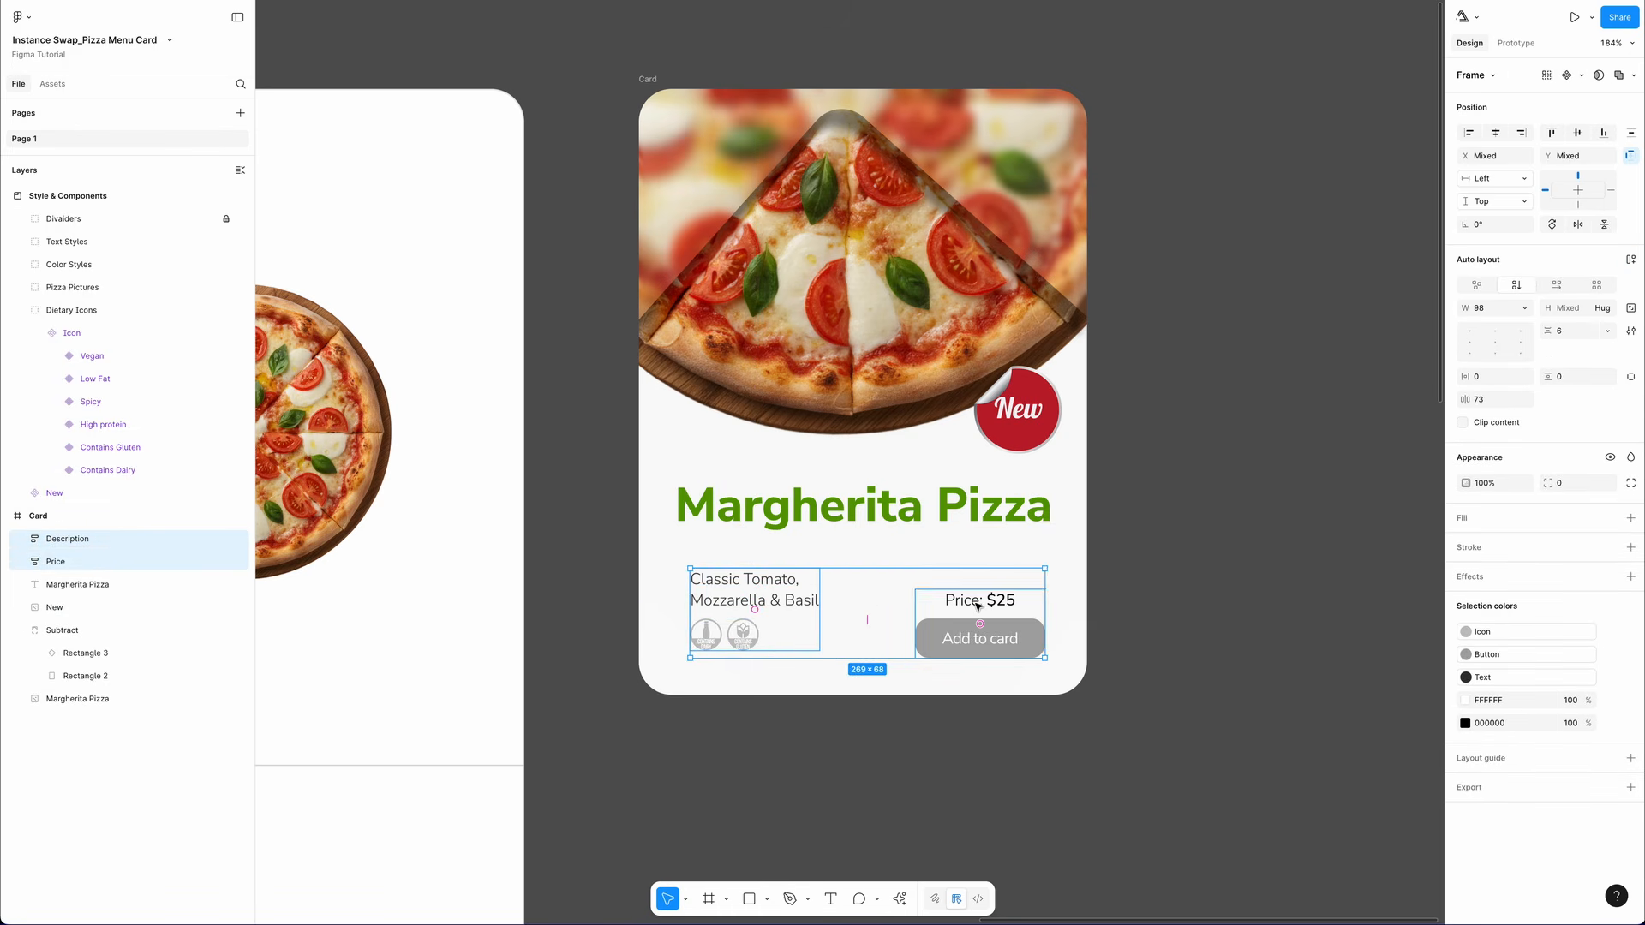
{"action": "key", "text": "shift+a"}
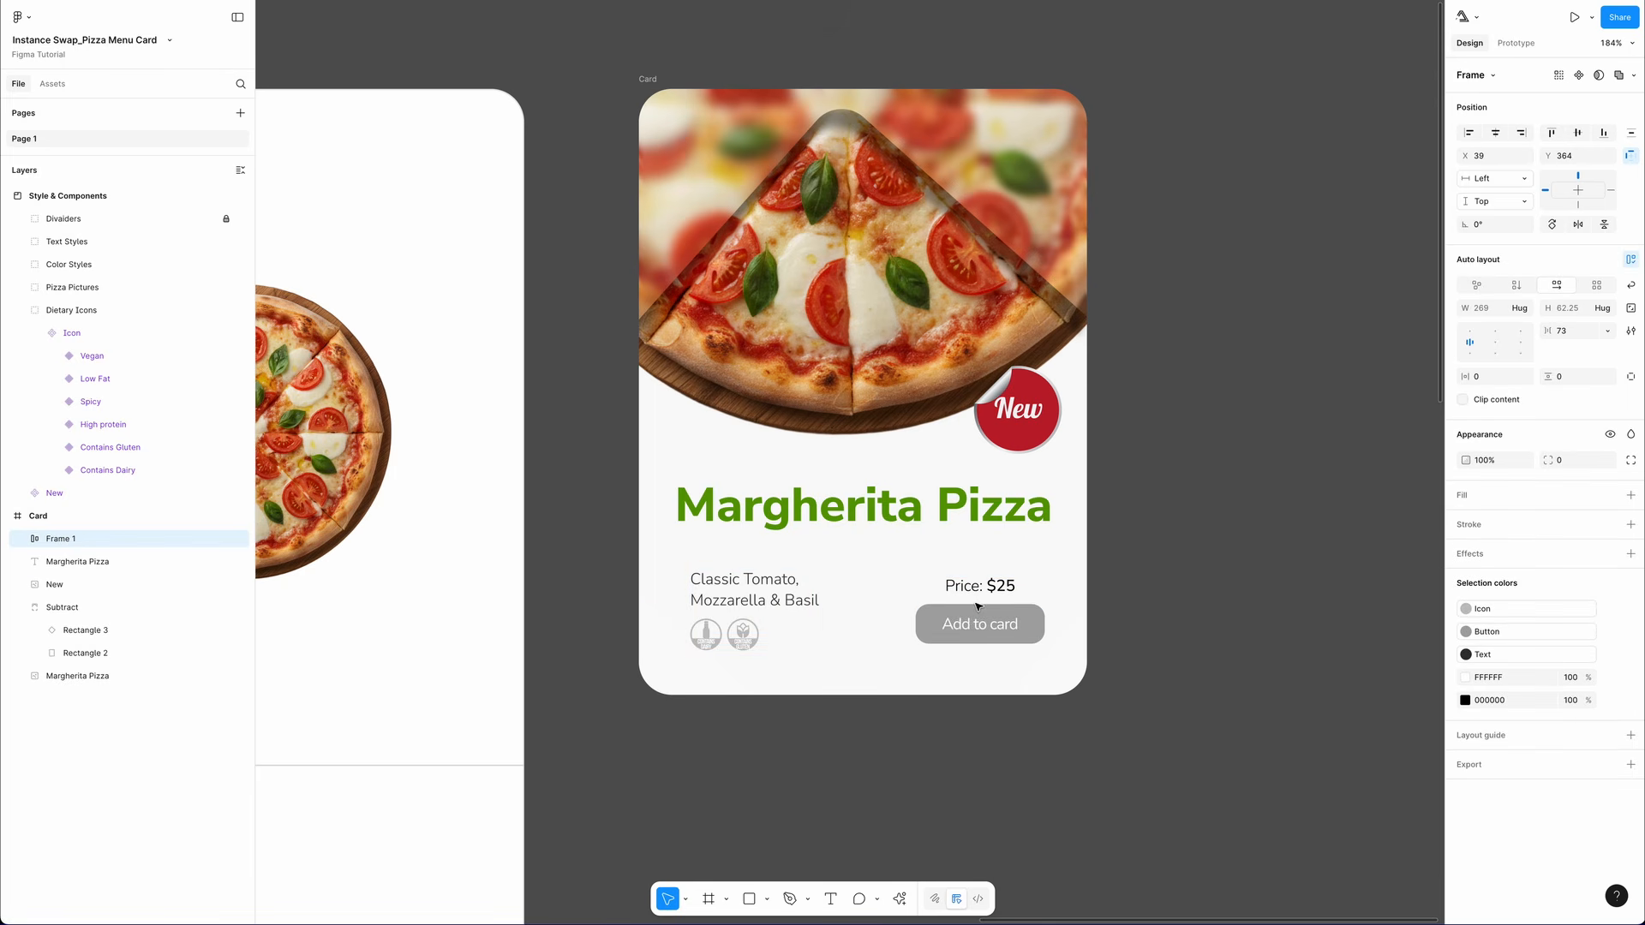
{"action": "key", "text": "ctrl+r"}
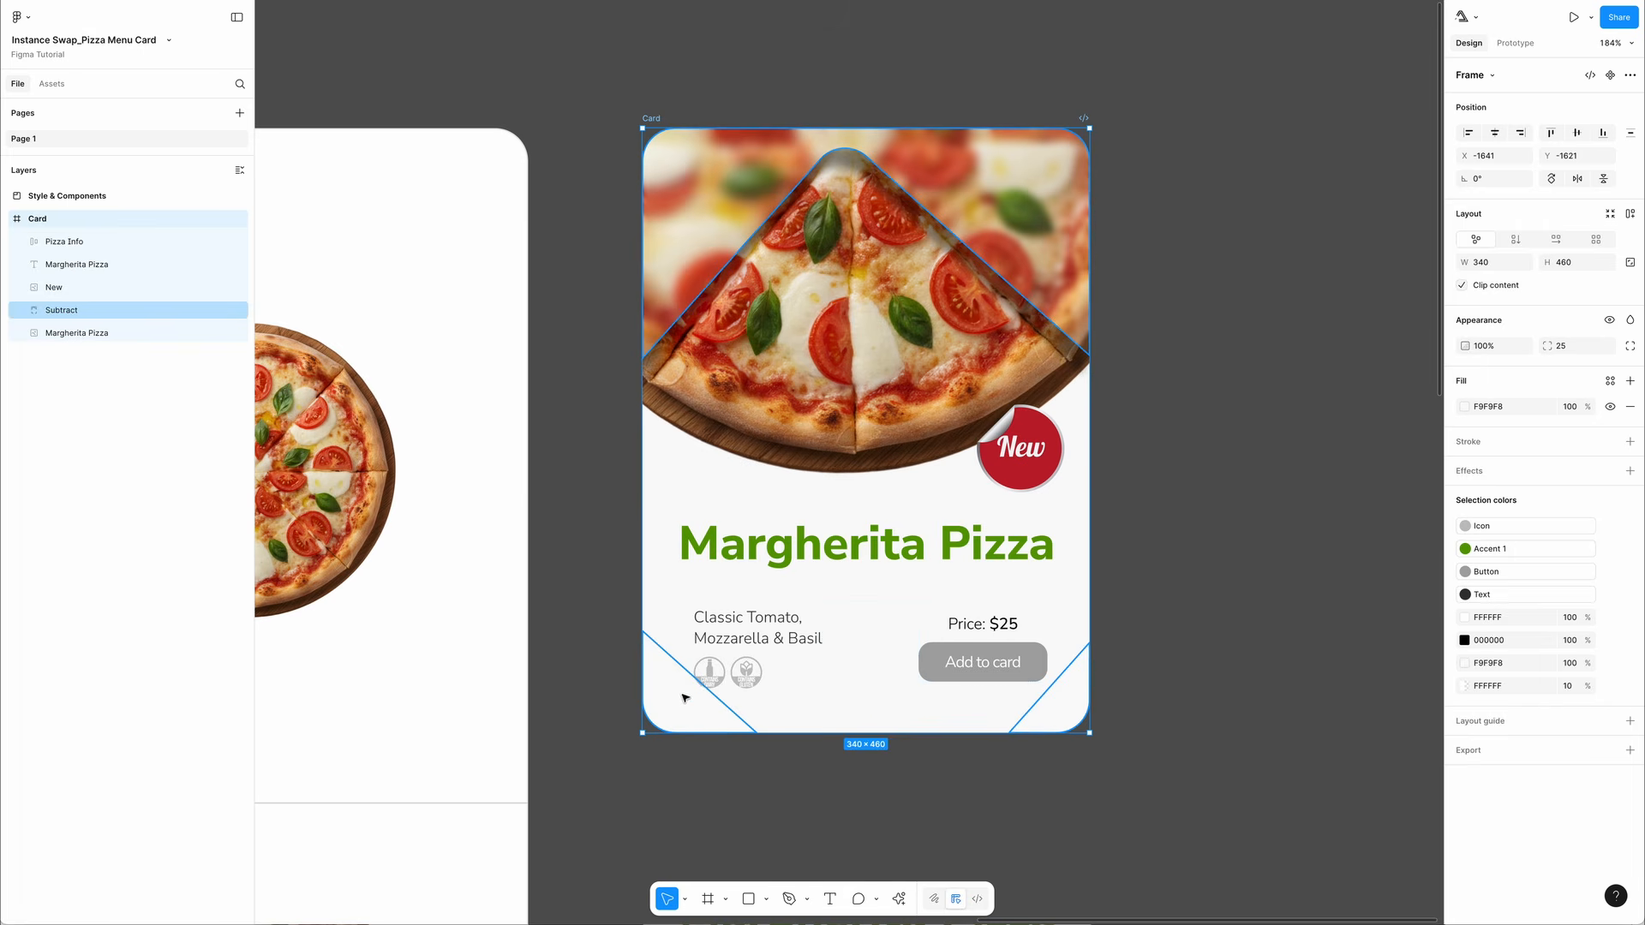
- Flatten the Subtract shape overlaying the card into a single vector path
{"action": "double_click", "coordinate": [707, 249]}
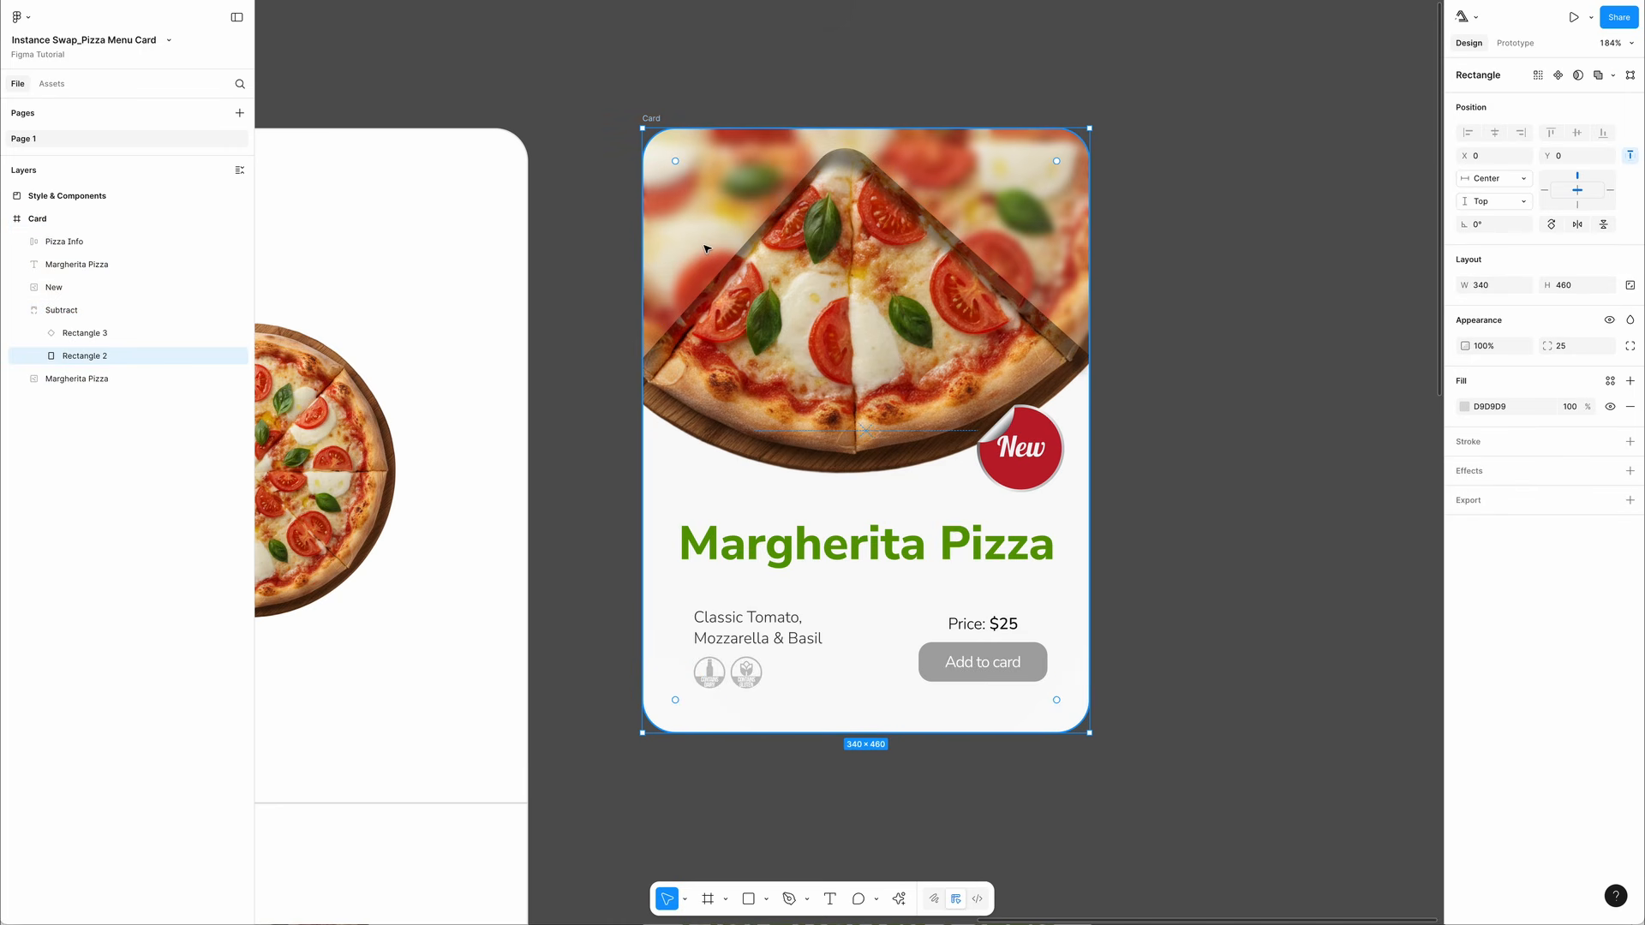
{"action": "left_click", "coordinate": [79, 312]}
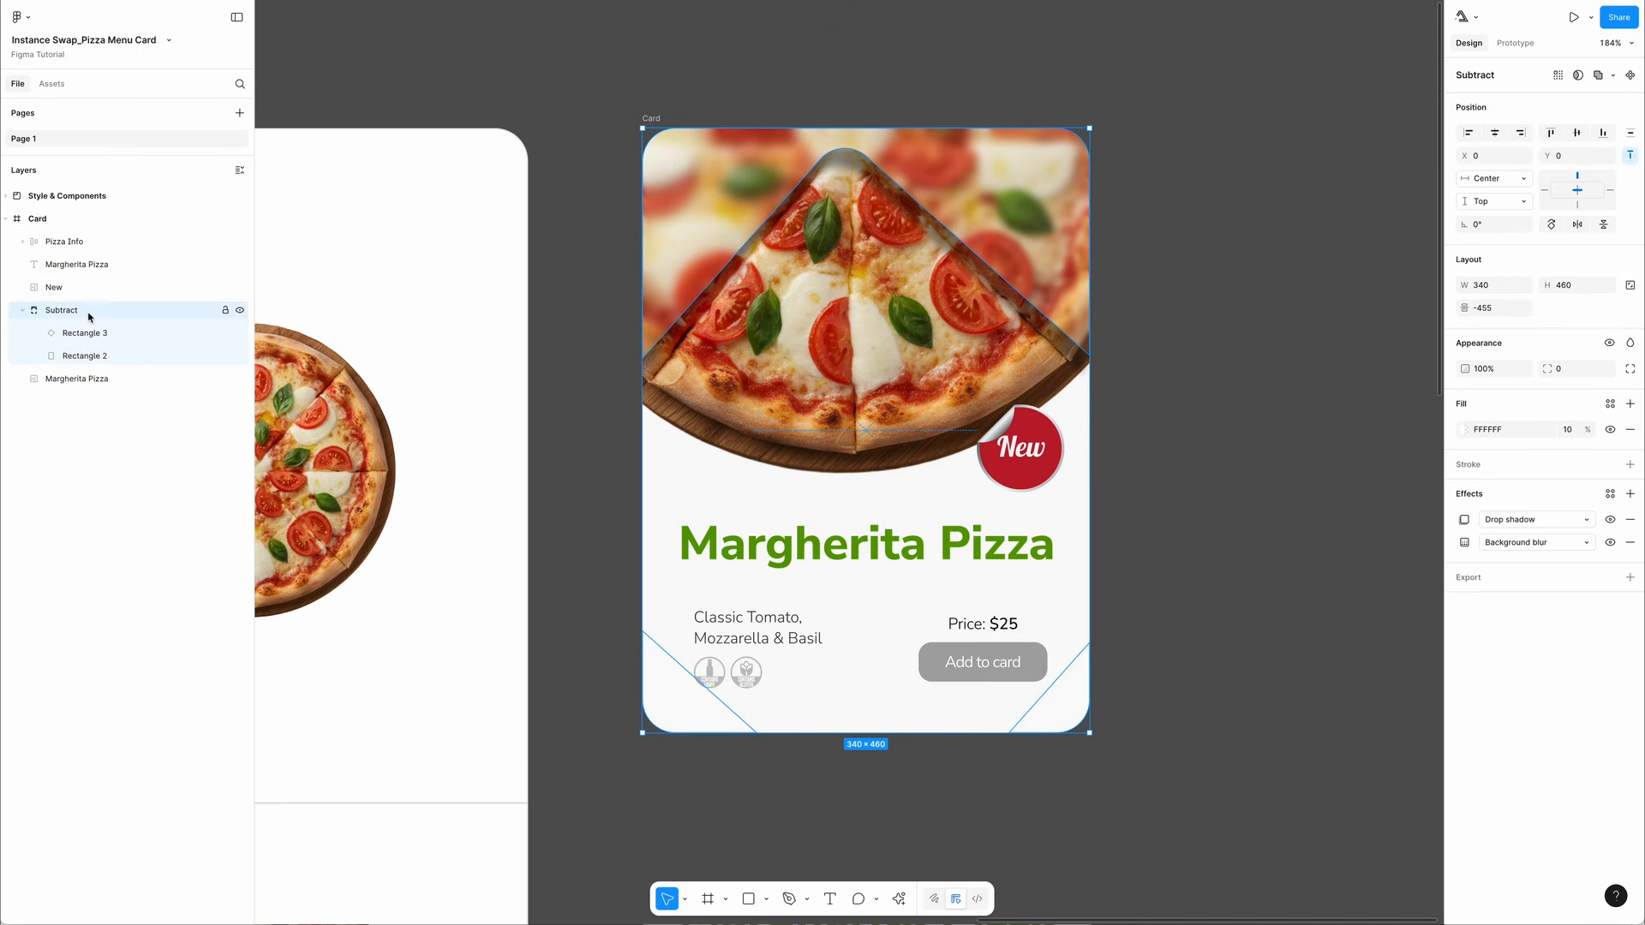
{"action": "left_click", "coordinate": [1613, 74]}
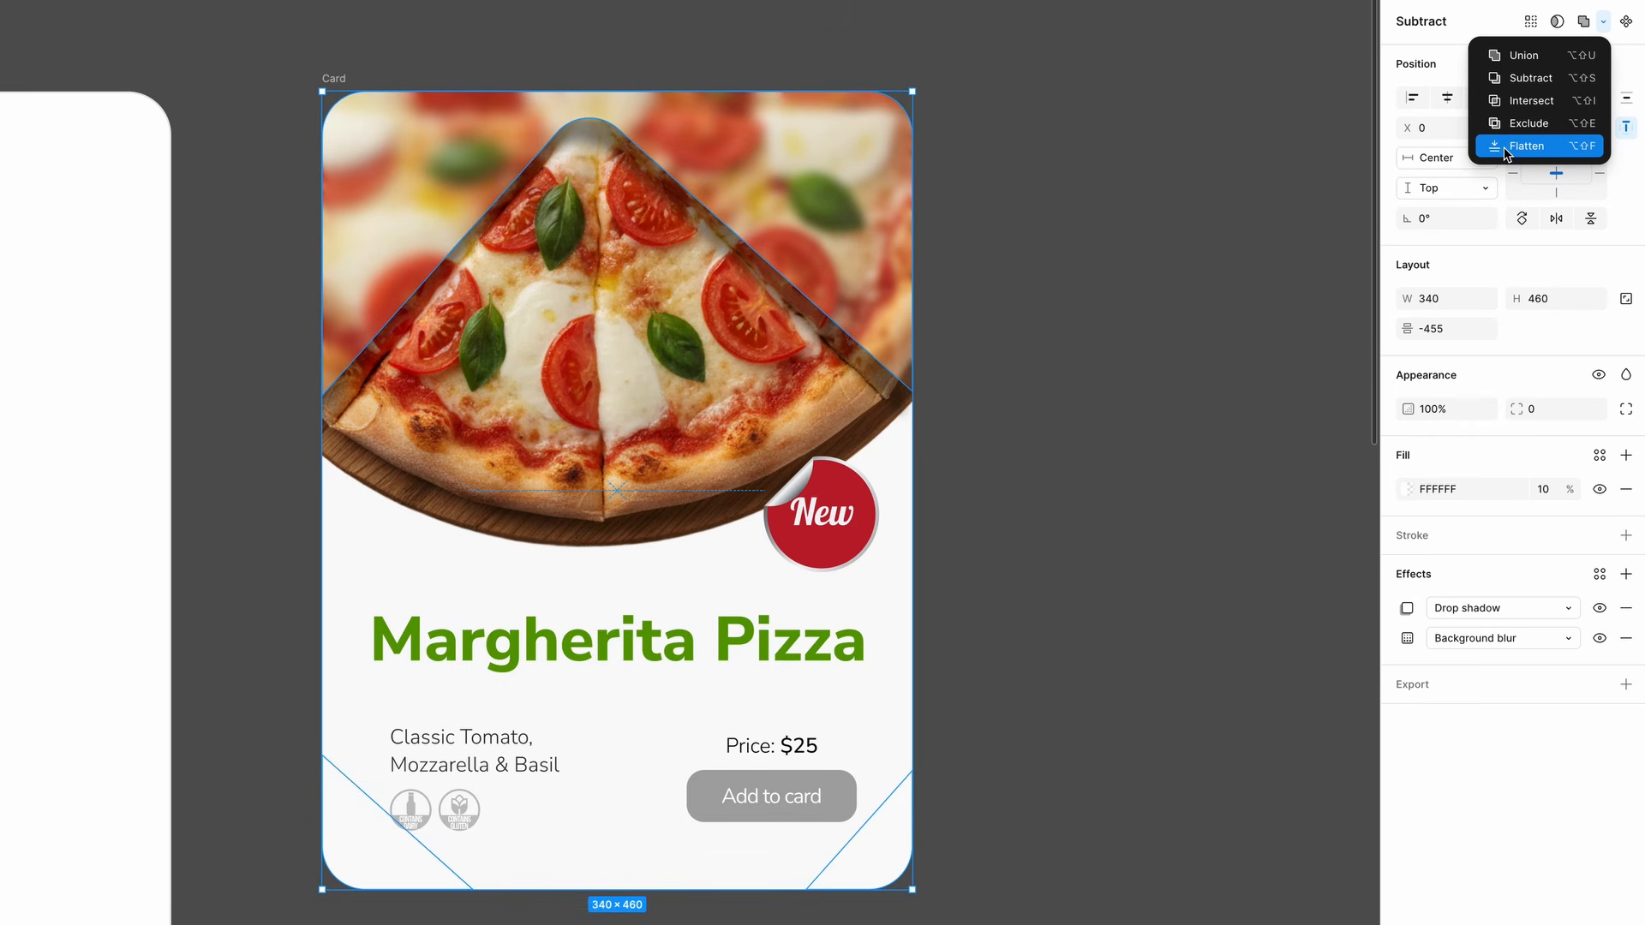
{"action": "left_click", "coordinate": [1525, 146]}
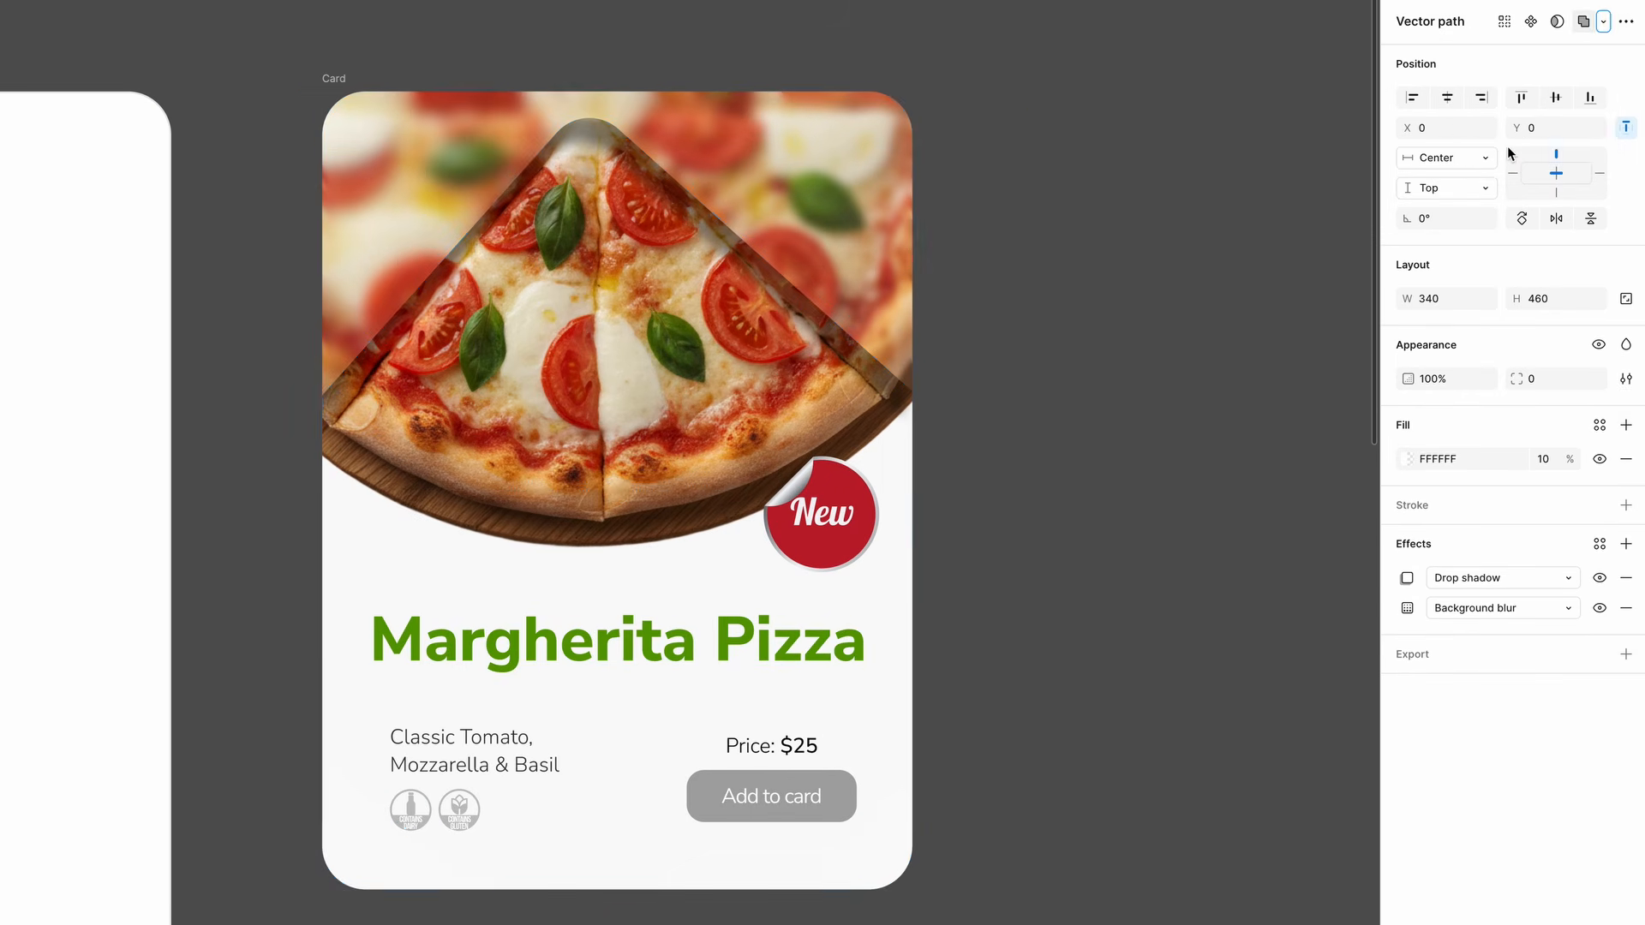
- Remove the two leftover triangular regions at the card's lower corners from the flattened vector using the Shape builder
{"action": "key", "text": "Return"}
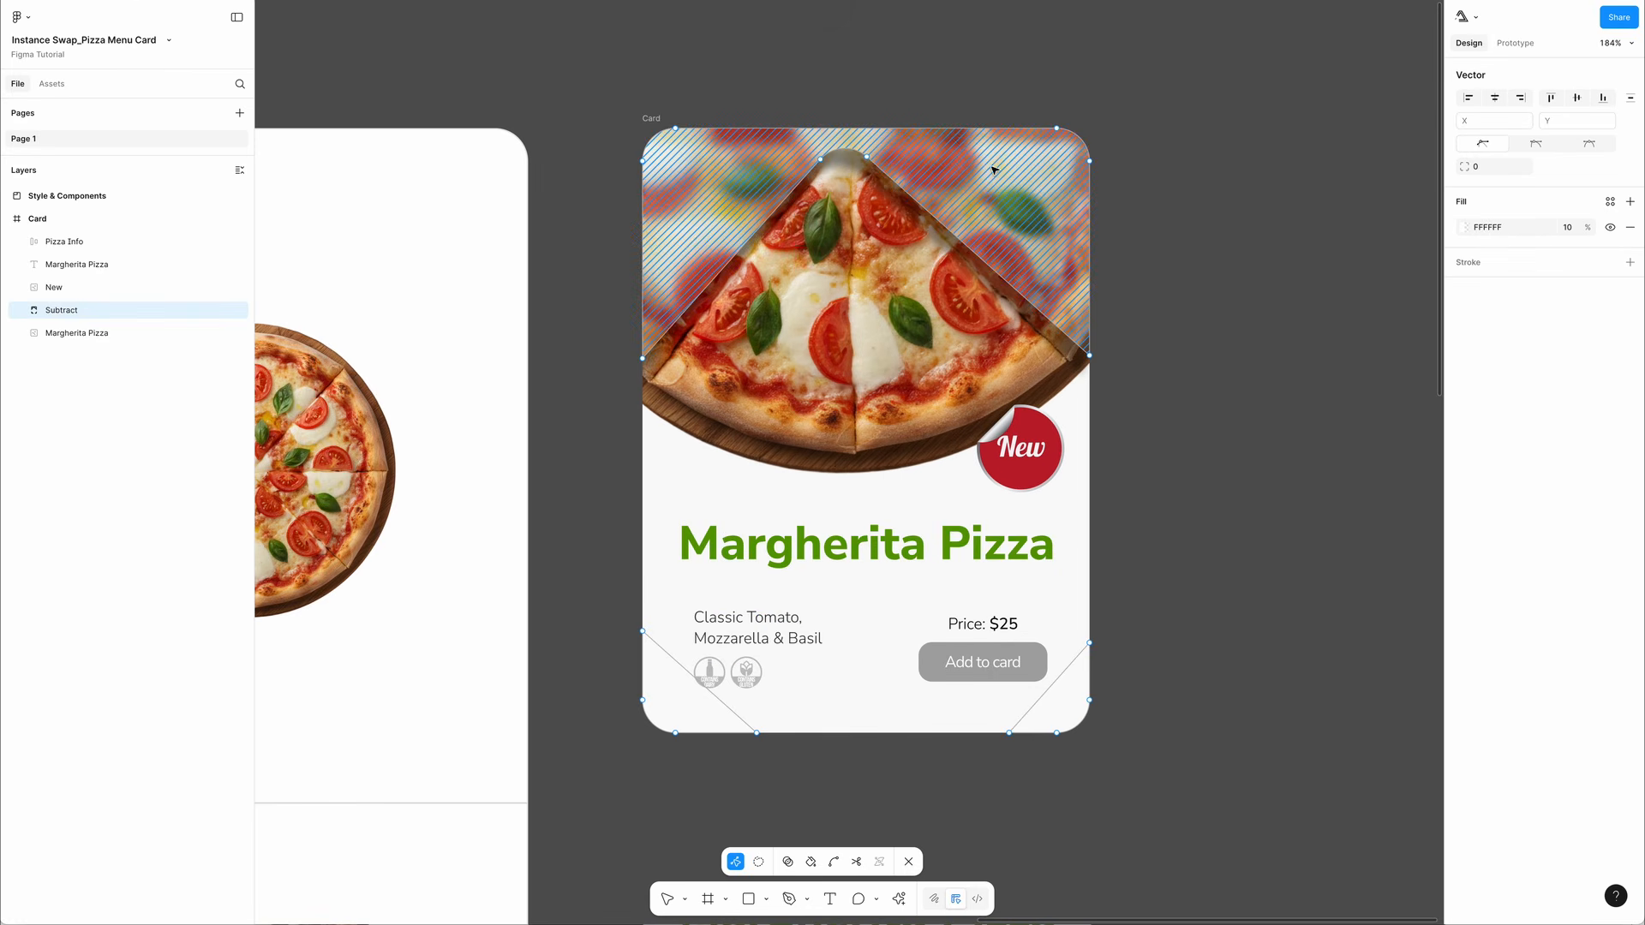
{"action": "scroll", "coordinate": [851, 823], "scroll_direction": "up", "scroll_amount": 1}
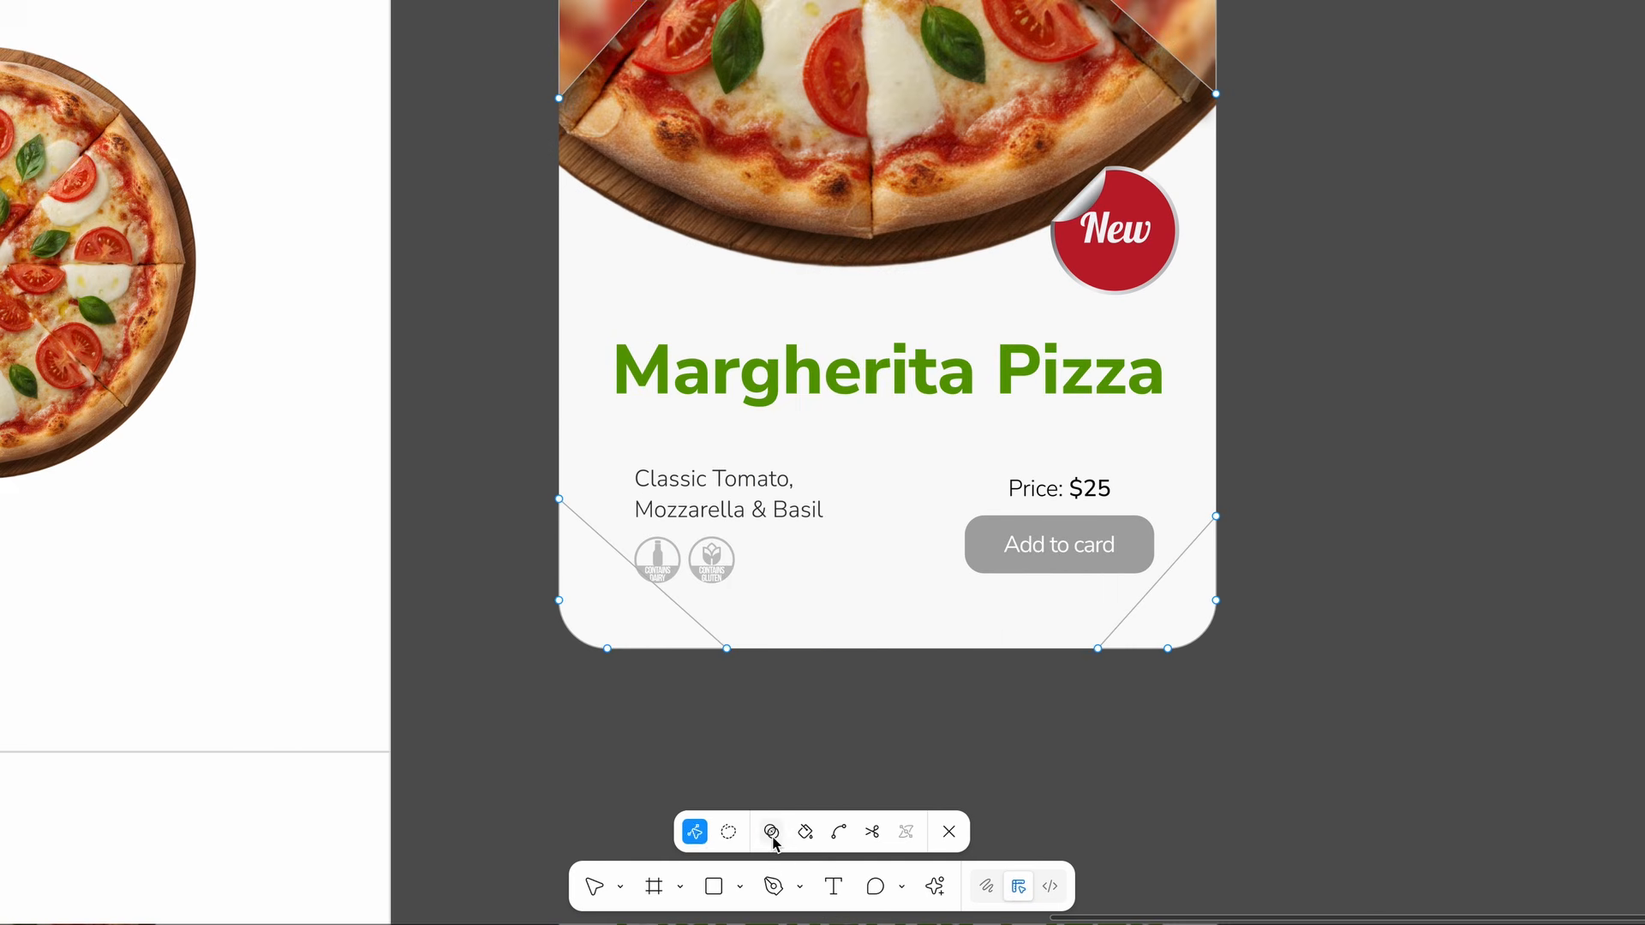
{"action": "left_click", "coordinate": [772, 836]}
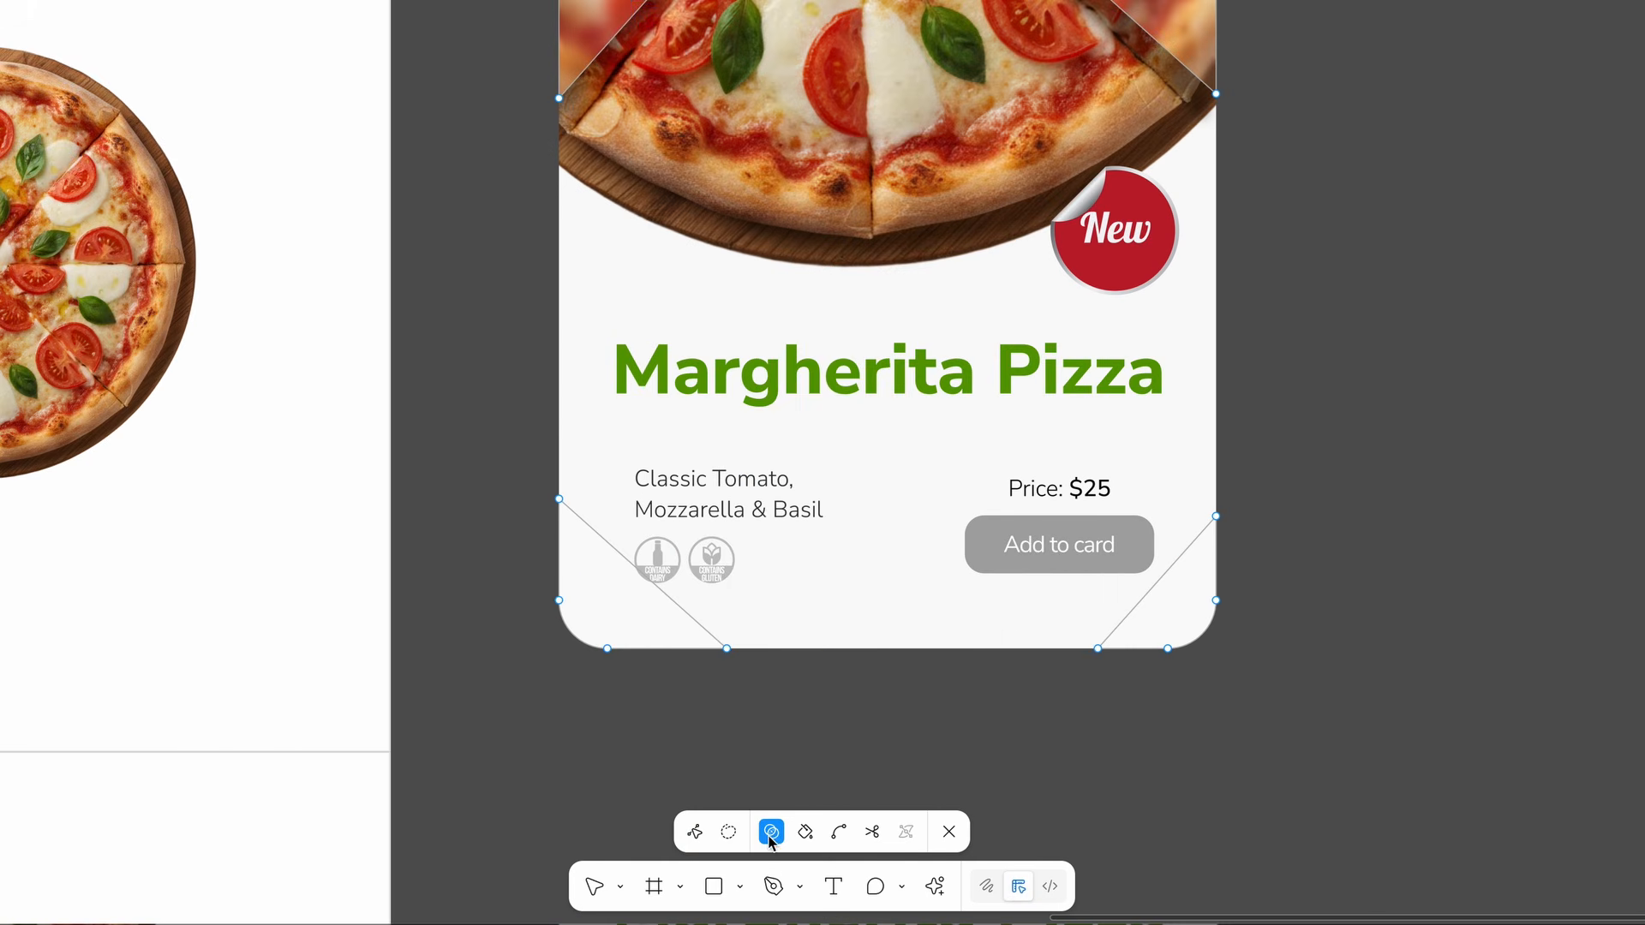
{"action": "left_click", "coordinate": [665, 634], "text": "alt"}
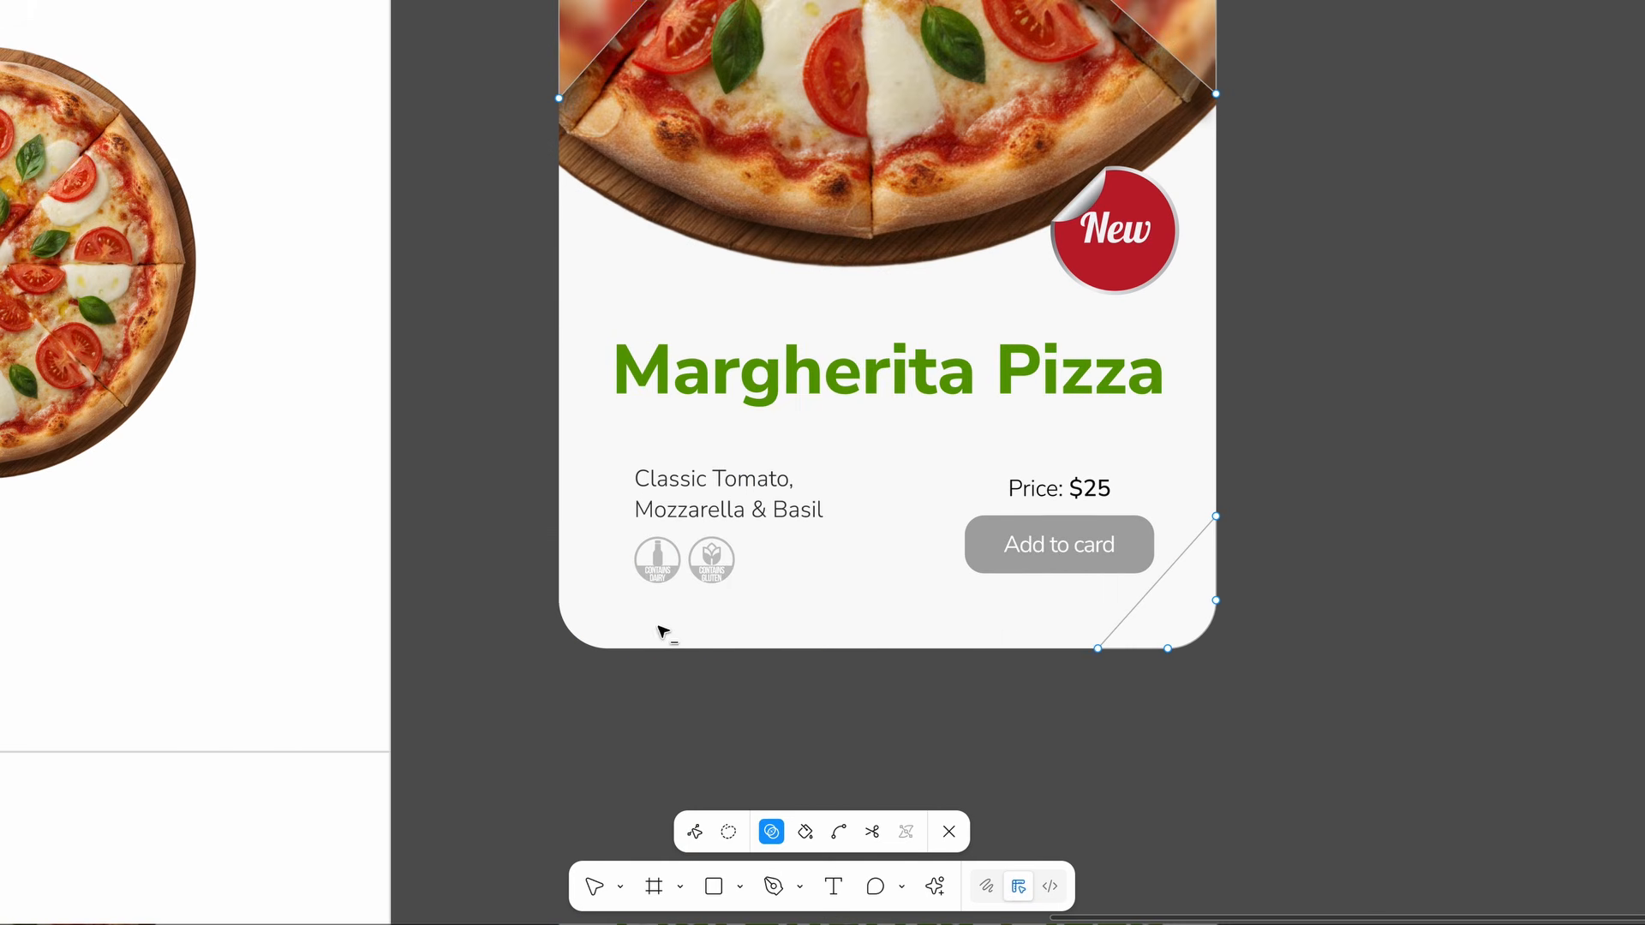
{"action": "left_click", "coordinate": [1167, 615], "text": "alt"}
{"action": "left_click", "coordinate": [1291, 460]}
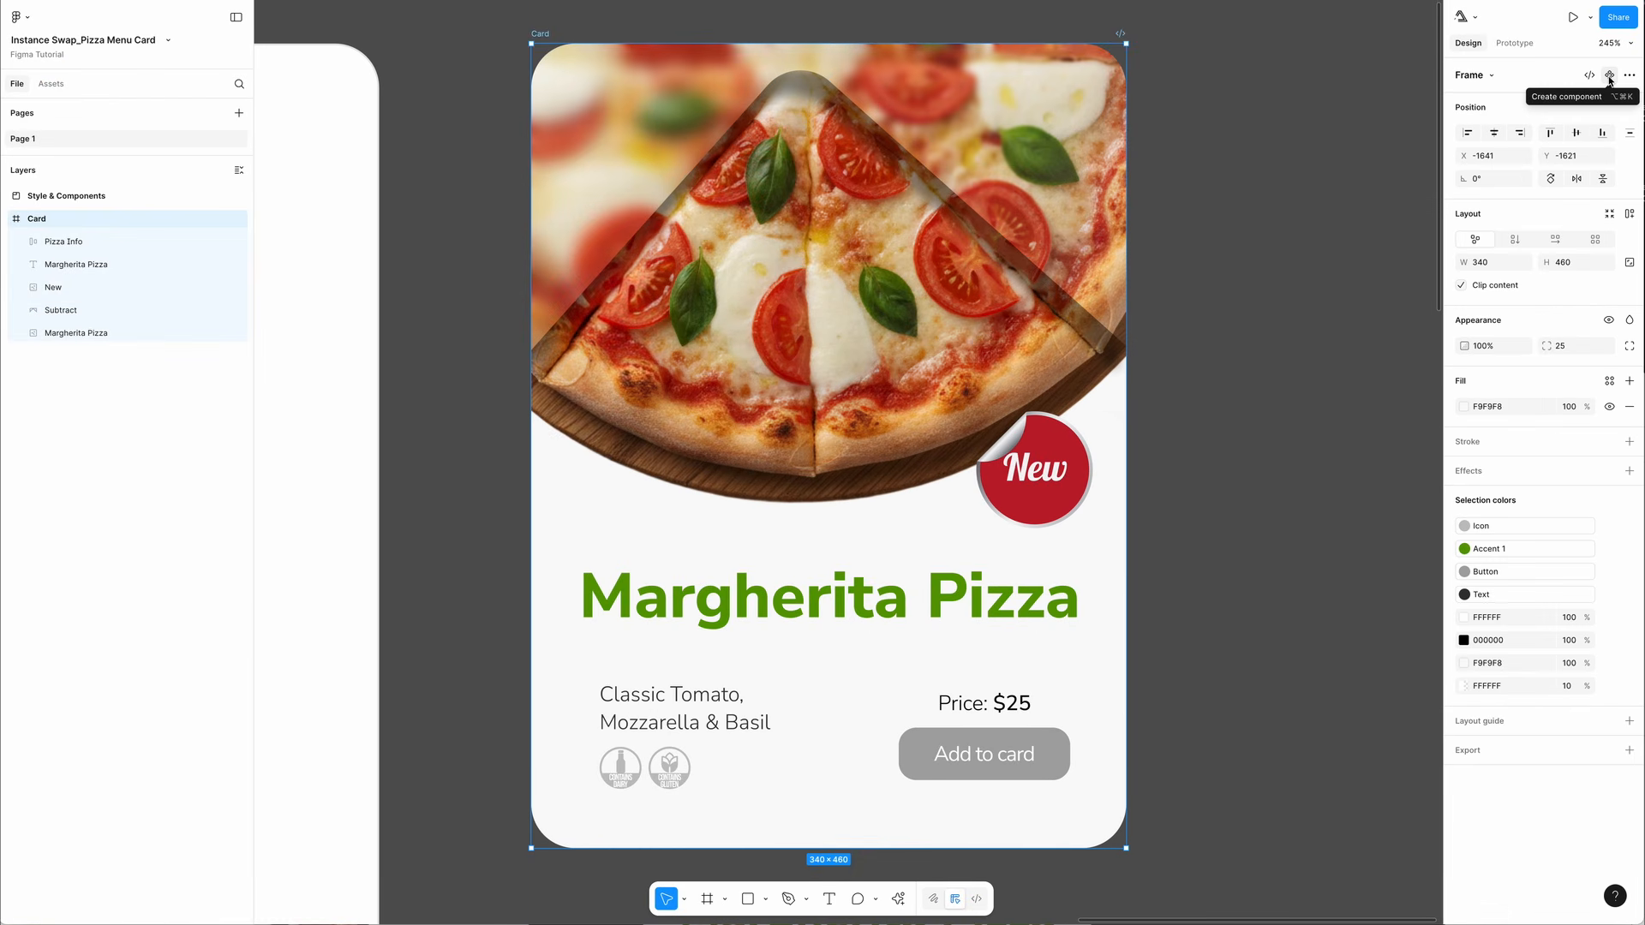
- Convert the Card frame into a component and create a text property named Title with the value Pizza Name
{"action": "left_click", "coordinate": [1609, 77]}
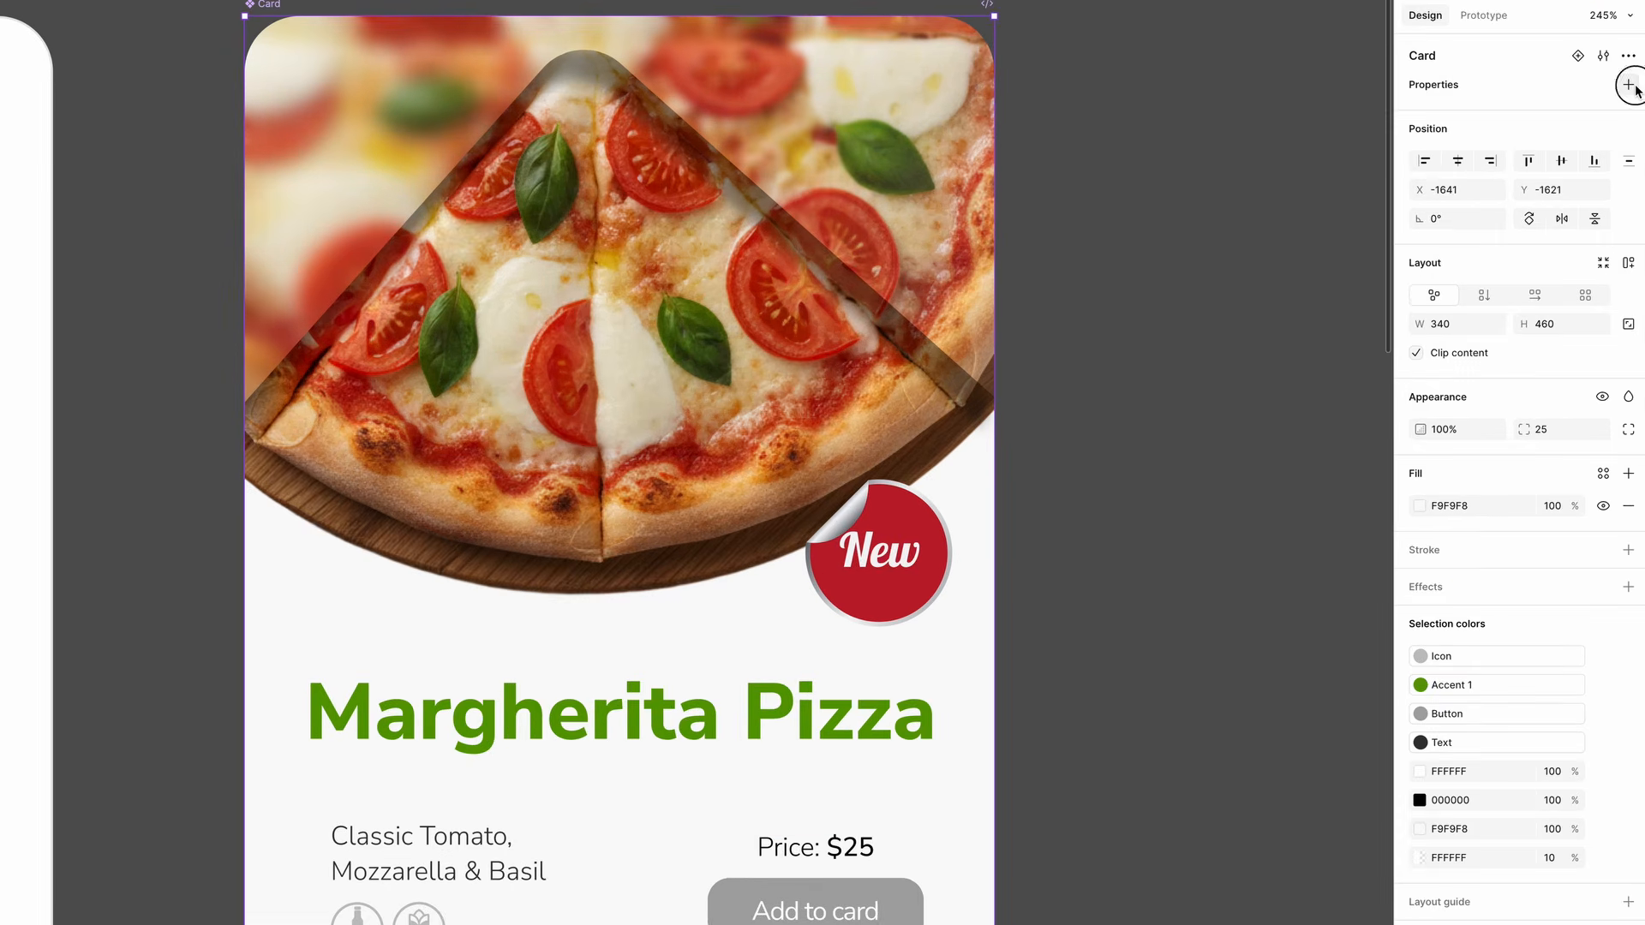
{"action": "left_click", "coordinate": [1630, 97]}
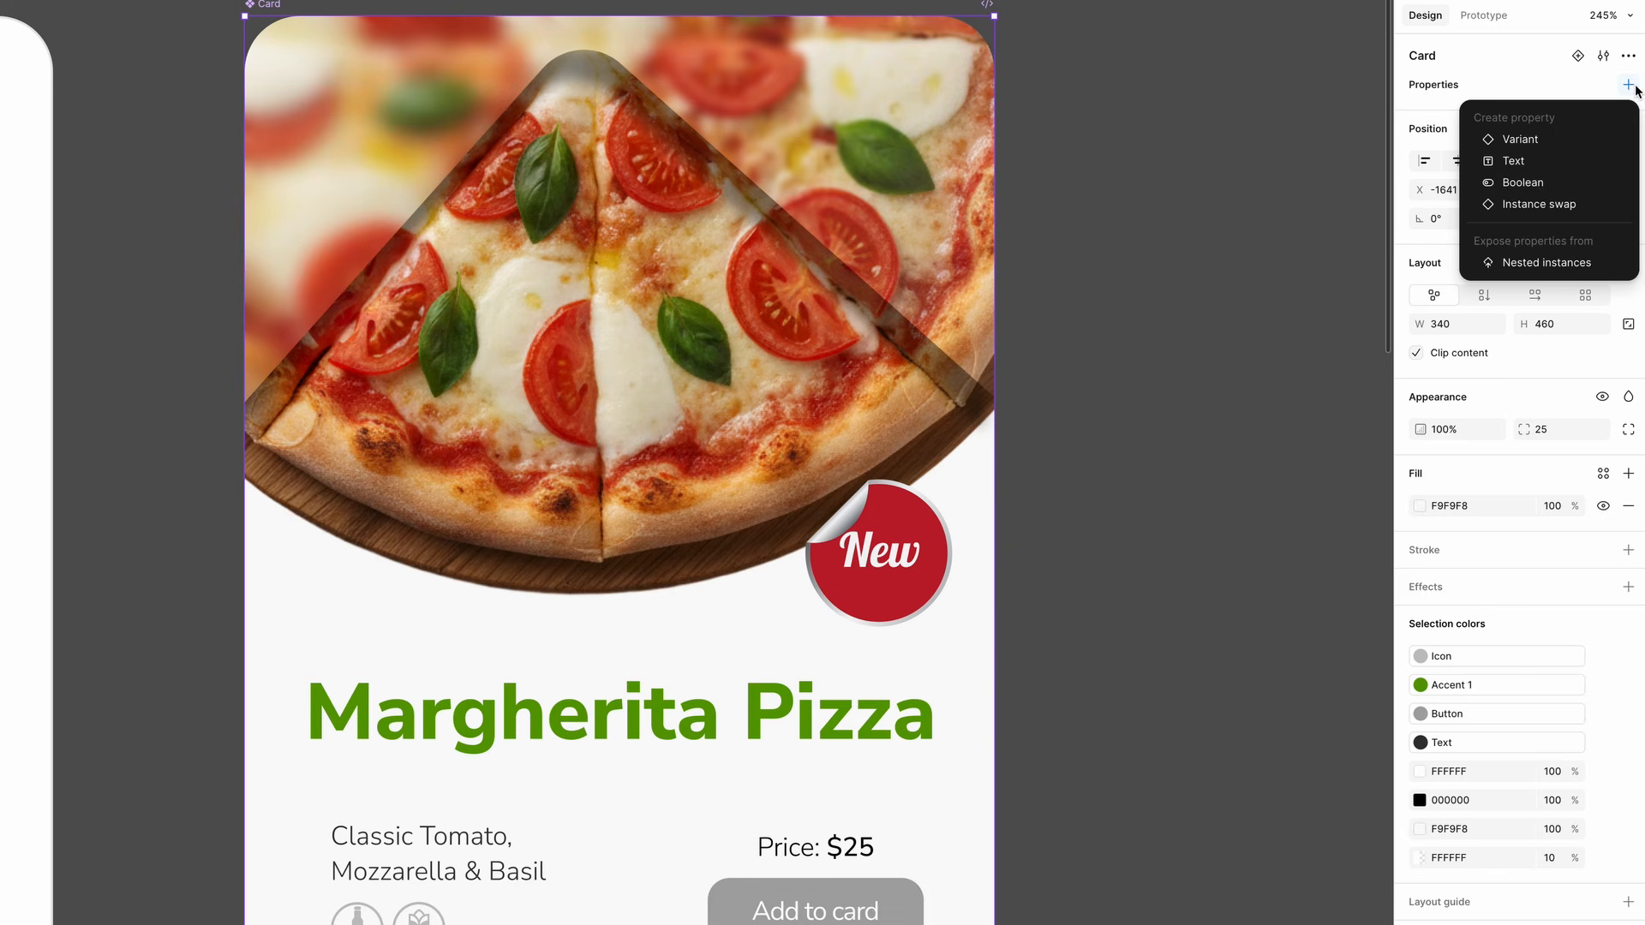
{"action": "left_click", "coordinate": [1523, 162]}
{"action": "type", "text": "Title"}
{"action": "key", "text": "Tab"}
{"action": "type", "text": "Pizza"}
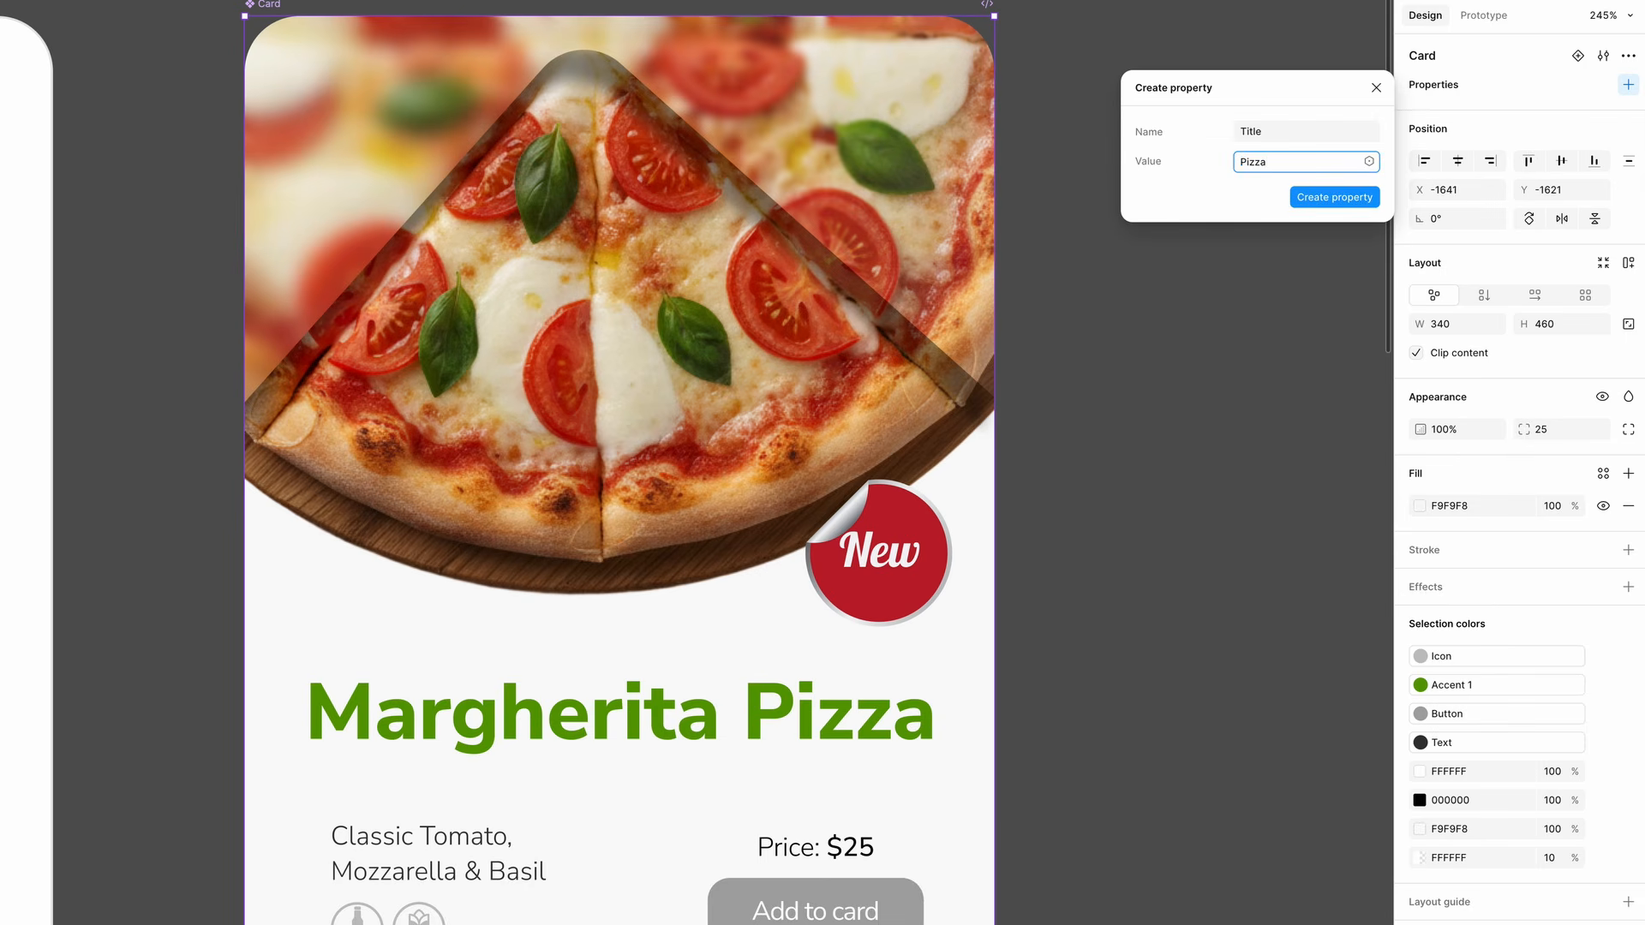
{"action": "type", "text": " Name"}
{"action": "key", "text": "Return"}
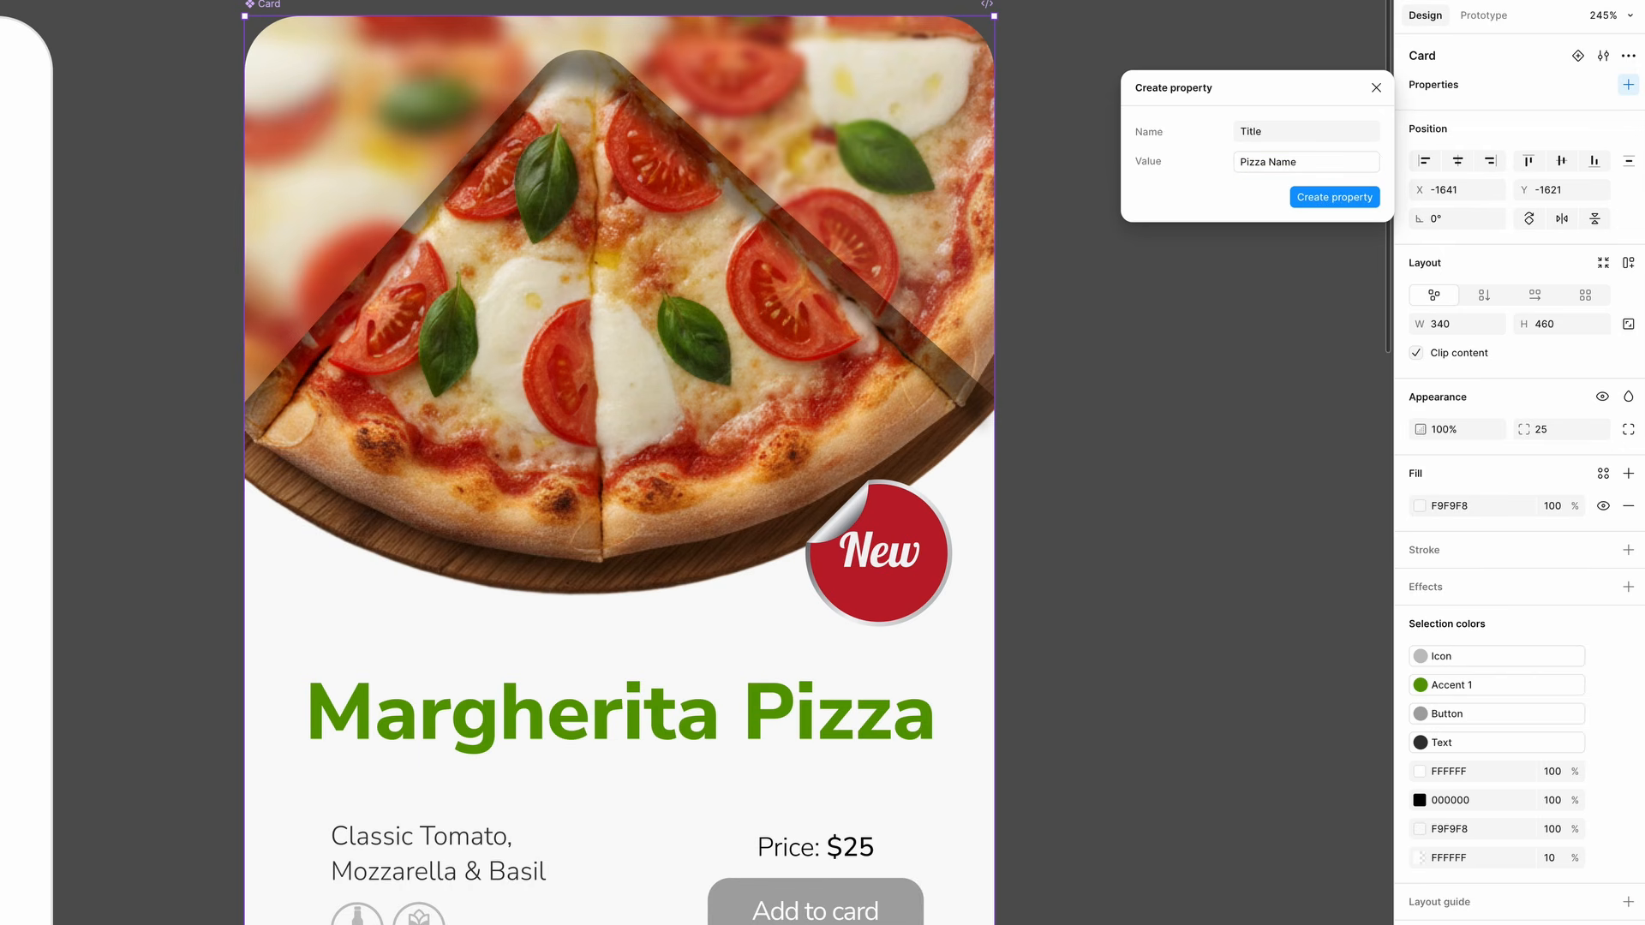
{"action": "left_click", "coordinate": [1372, 200]}
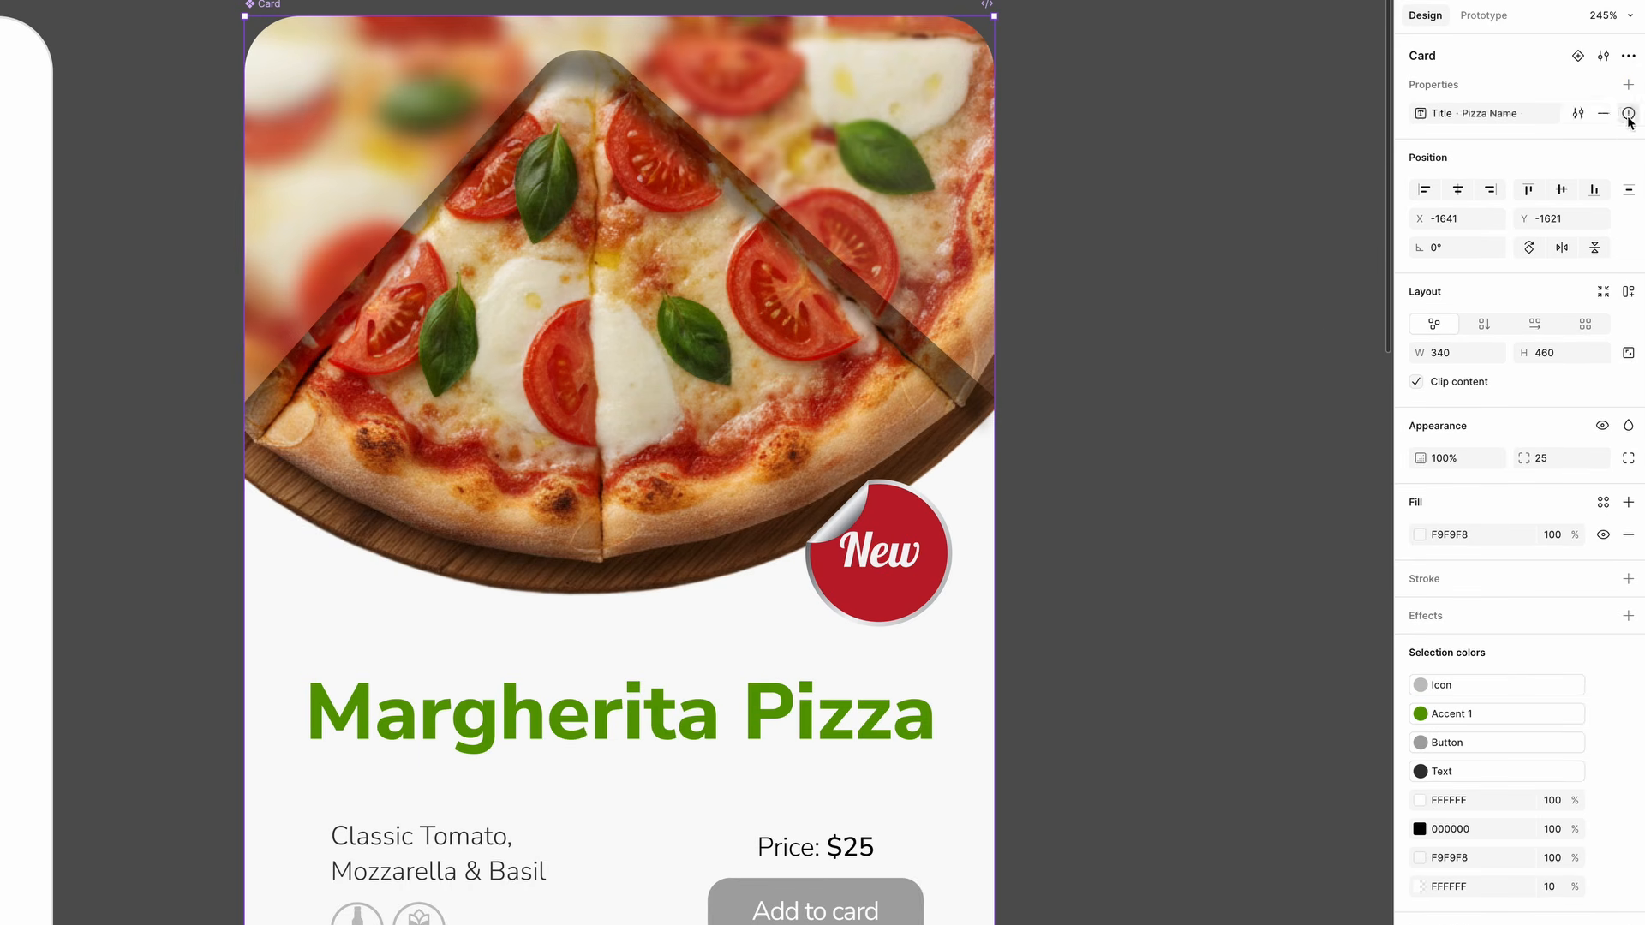
- Apply the Title property to the card's Margherita Pizza heading text
{"action": "double_click", "coordinate": [516, 729]}
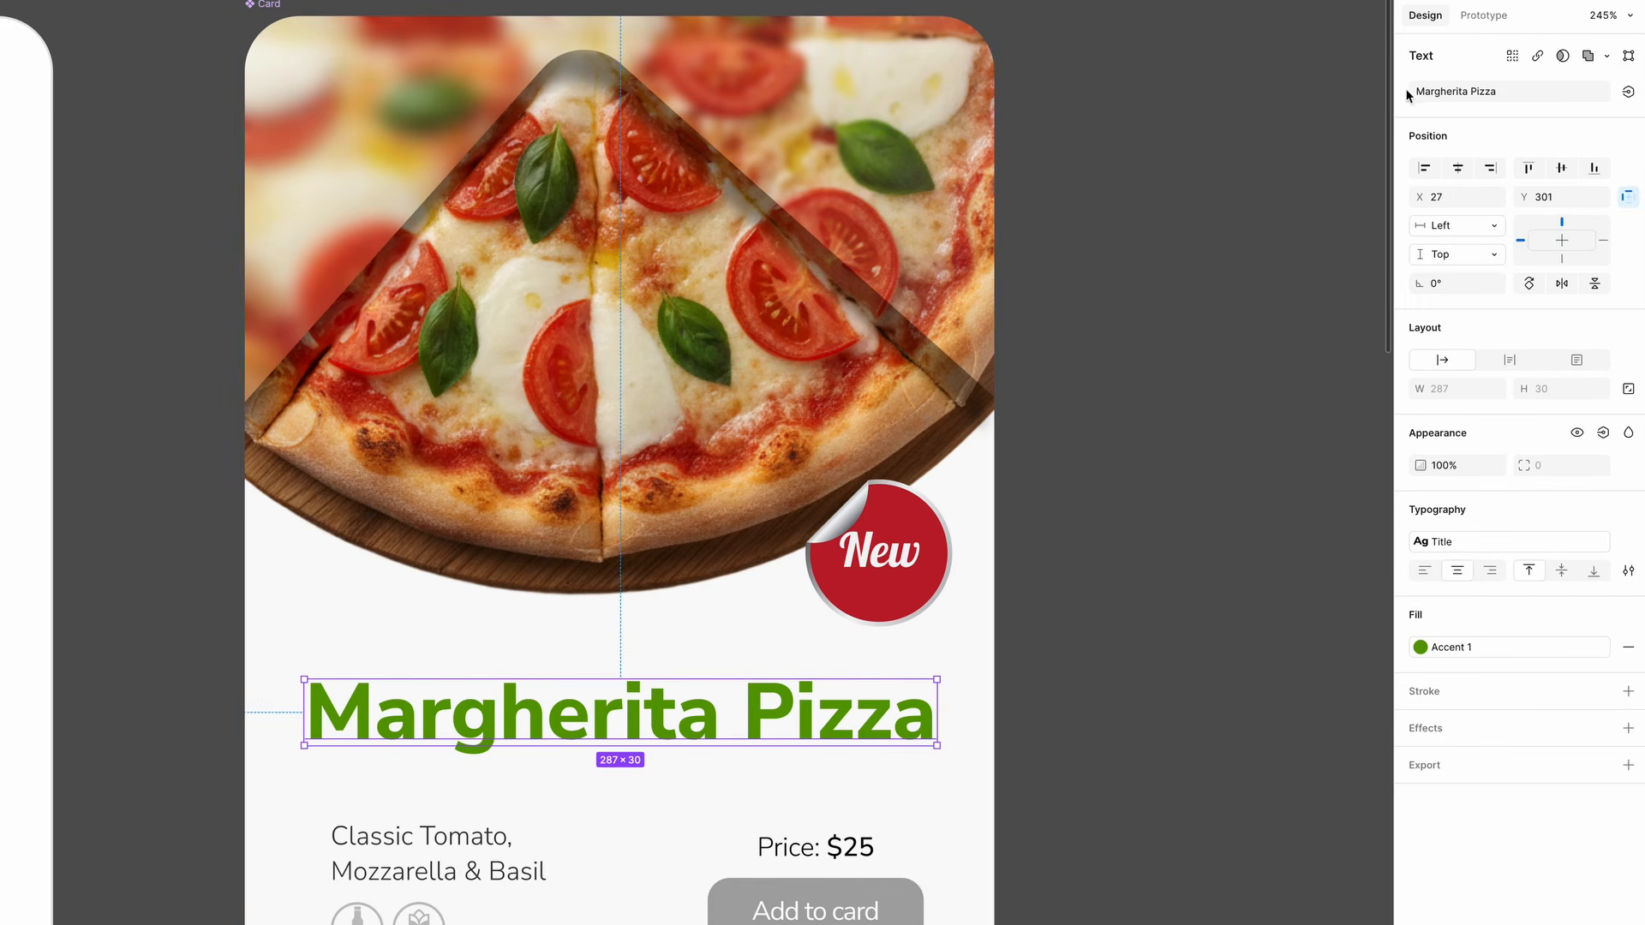
{"action": "left_click", "coordinate": [1629, 92]}
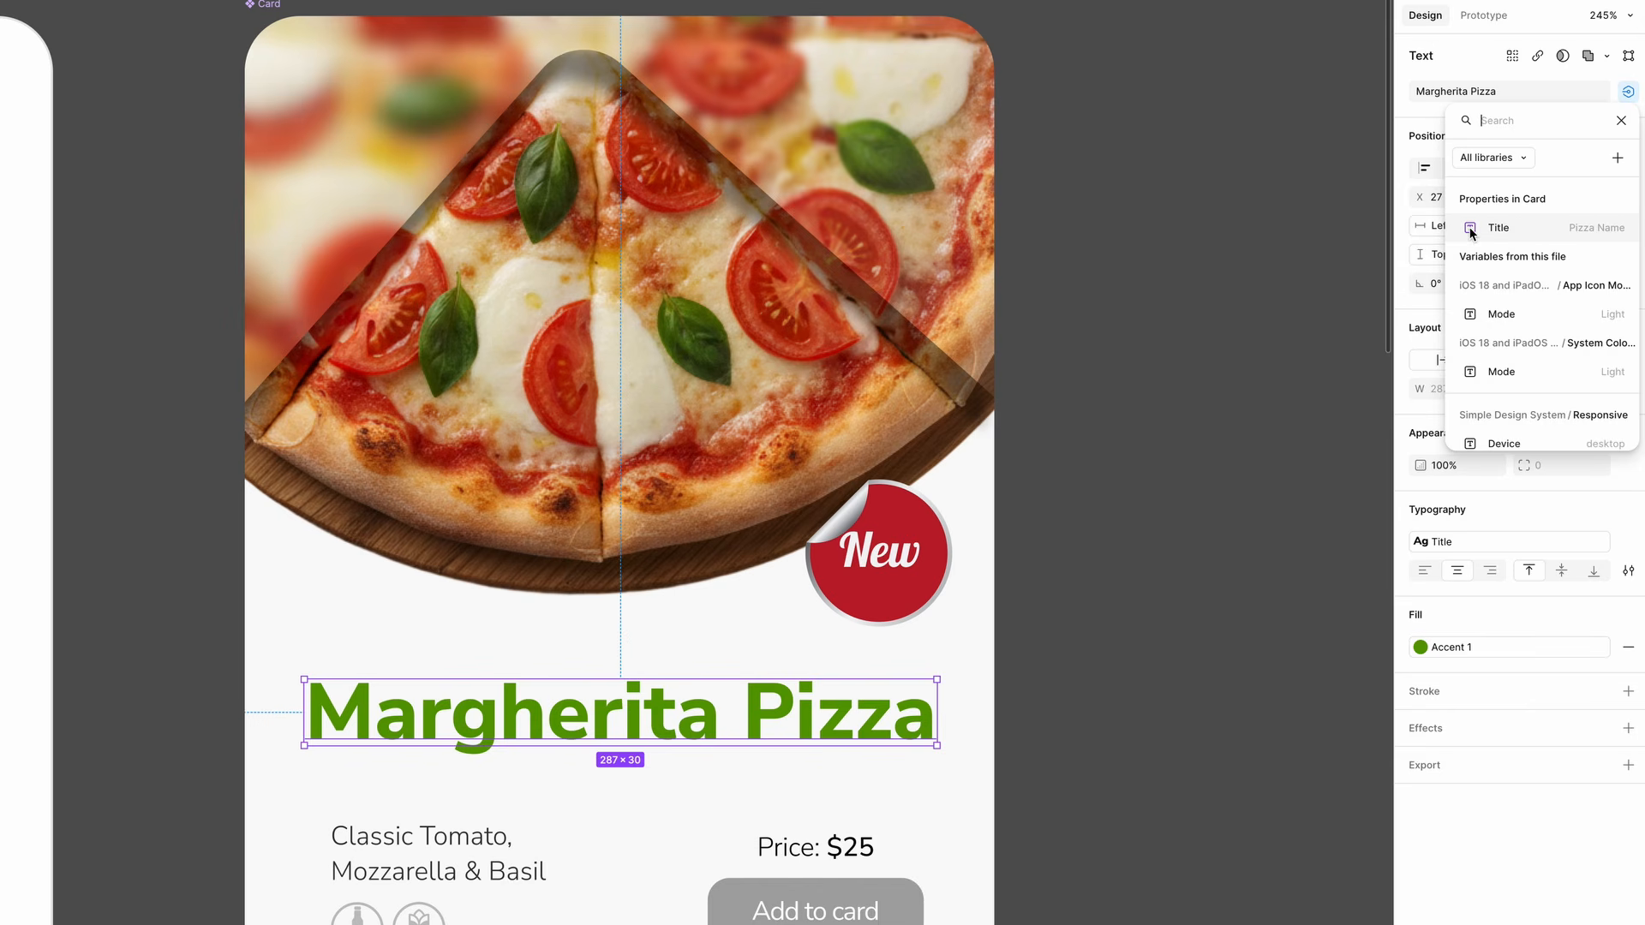
{"action": "left_click", "coordinate": [1497, 228]}
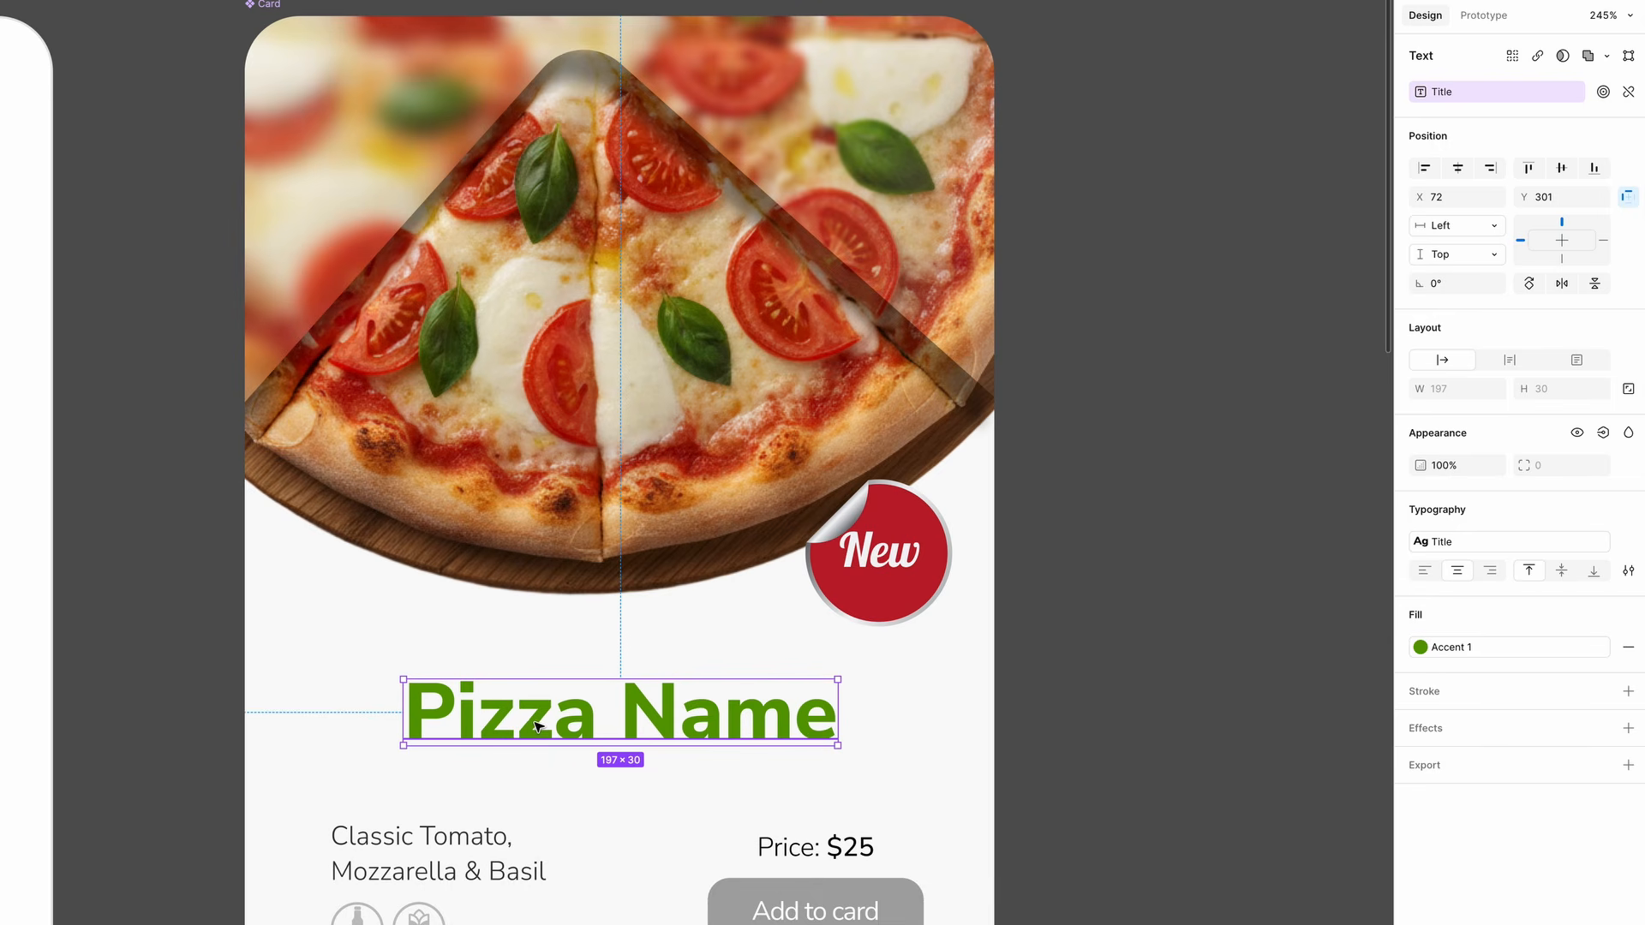
- Create a Card text property named Description with the value Pizza Description and apply it to the ingredient text
{"action": "left_click", "coordinate": [262, 7]}
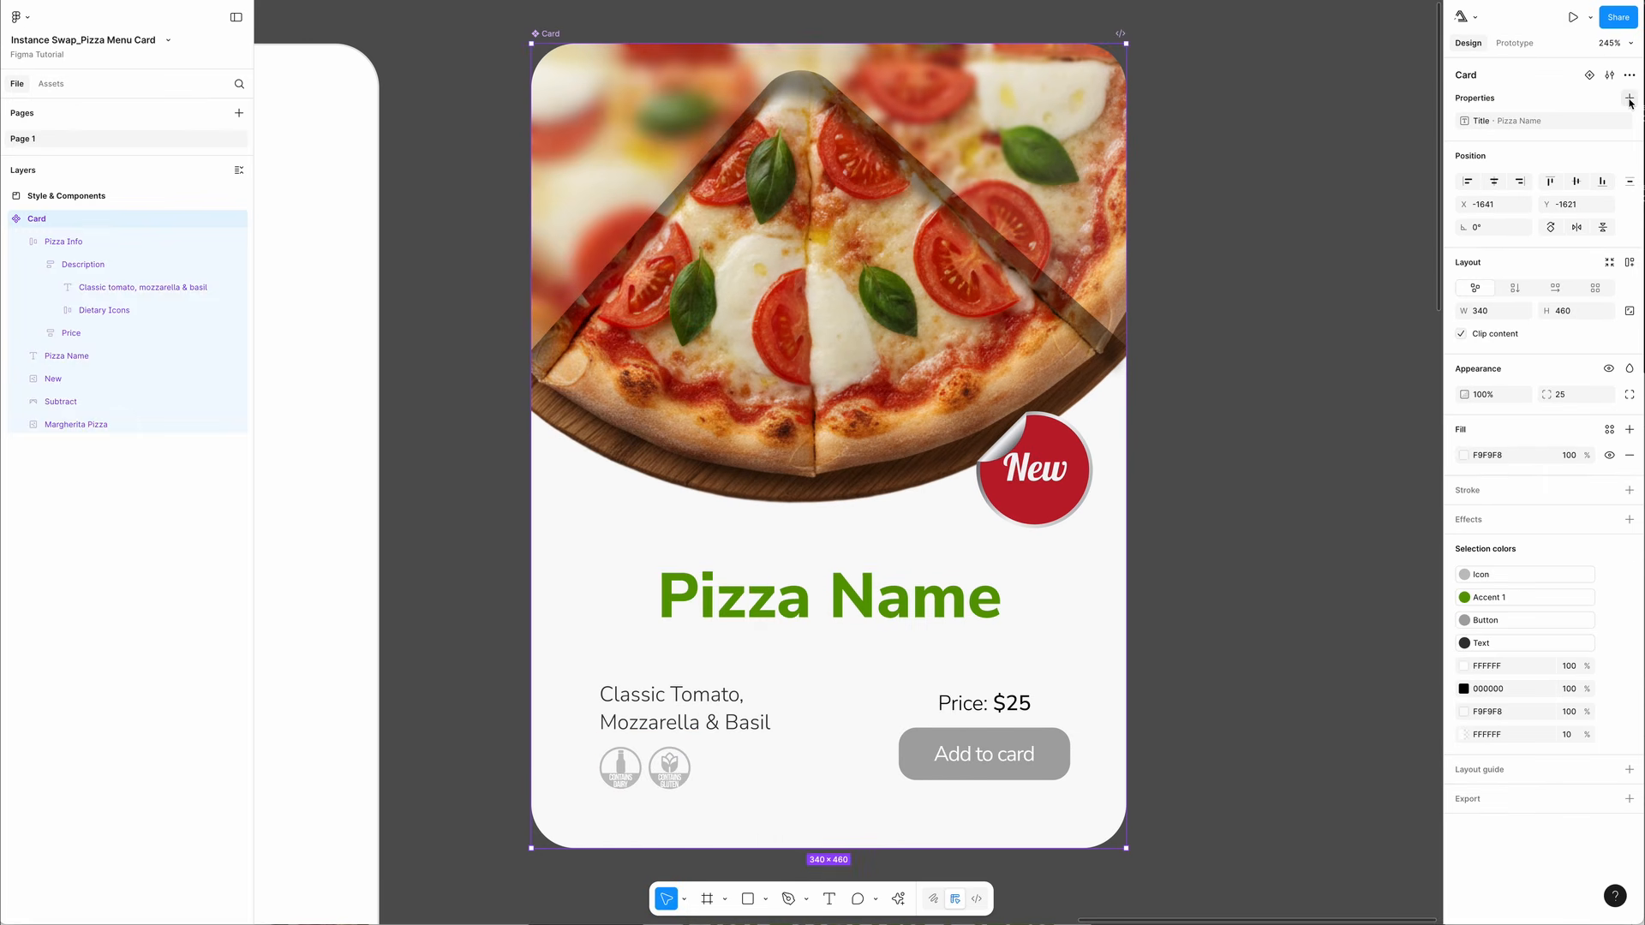
{"action": "left_click", "coordinate": [1630, 98]}
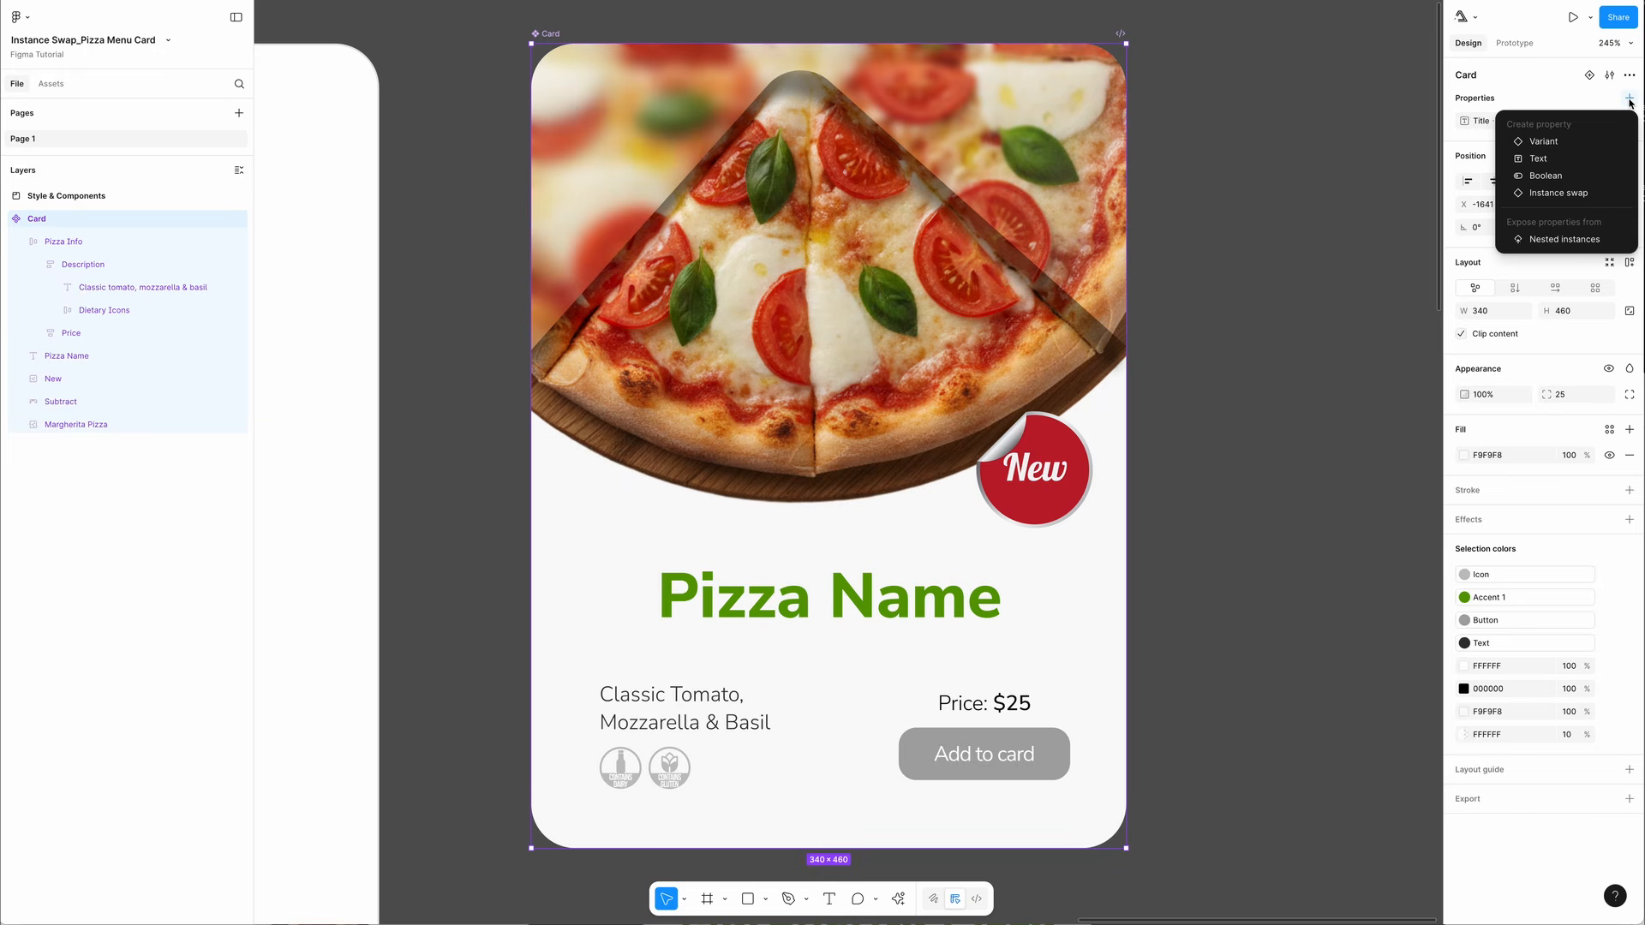
{"action": "left_click", "coordinate": [1532, 160]}
{"action": "type", "text": "Description"}
{"action": "key", "text": "Tab"}
{"action": "type", "text": "Pizza Descriptio"}
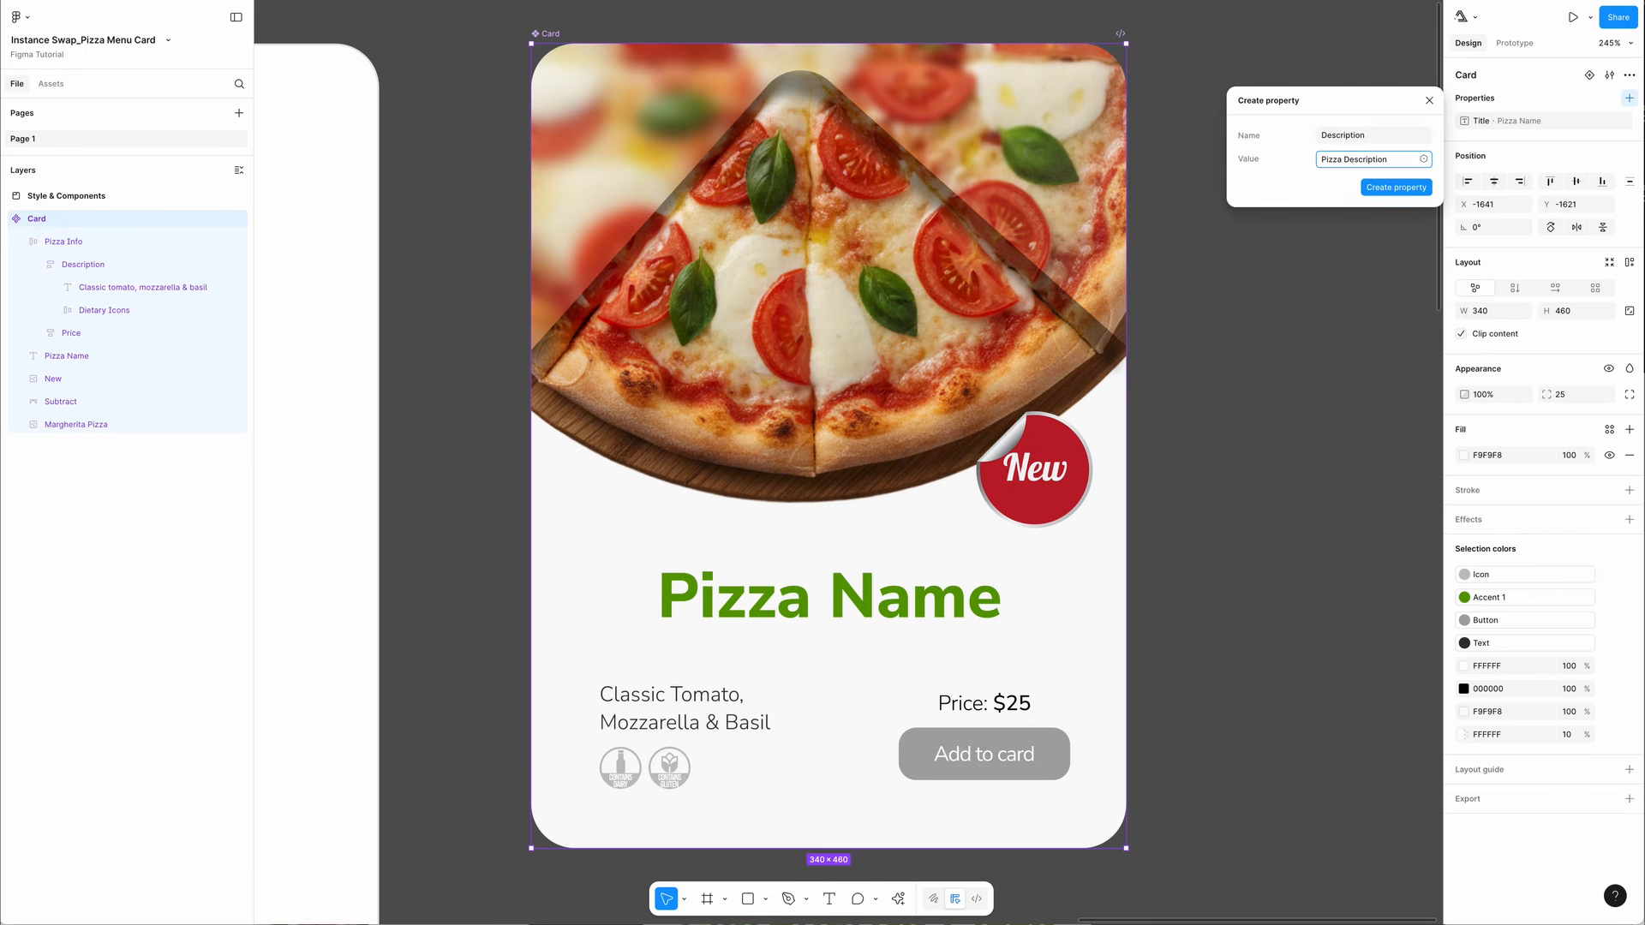
{"action": "left_click", "coordinate": [1397, 187]}
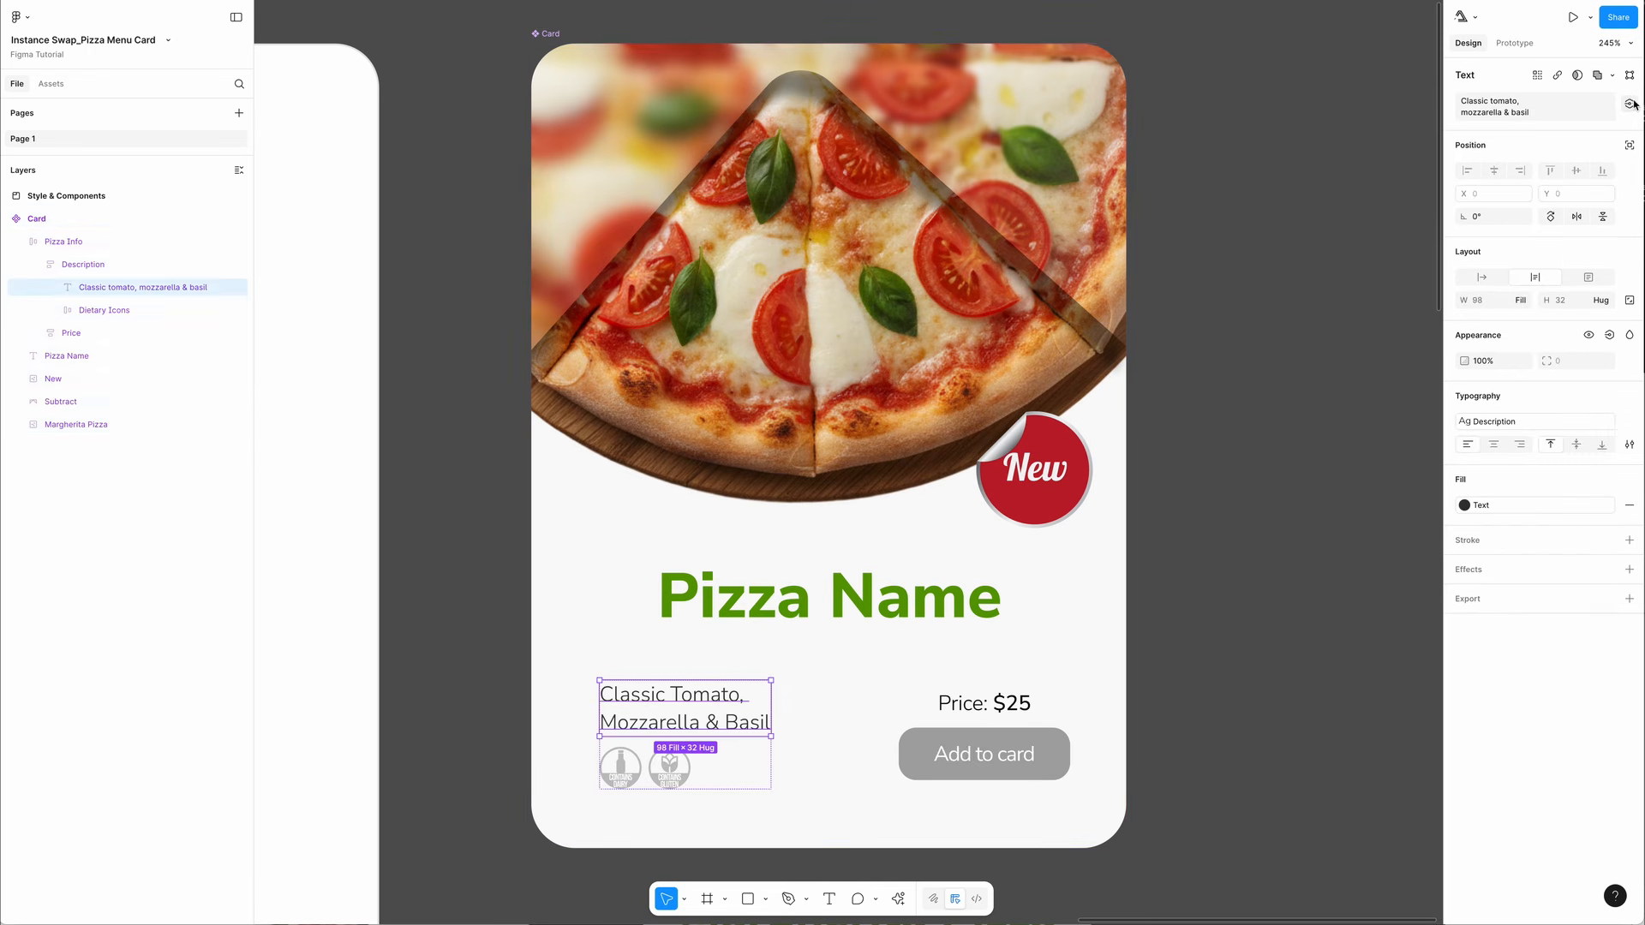
{"action": "left_click", "coordinate": [1630, 103]}
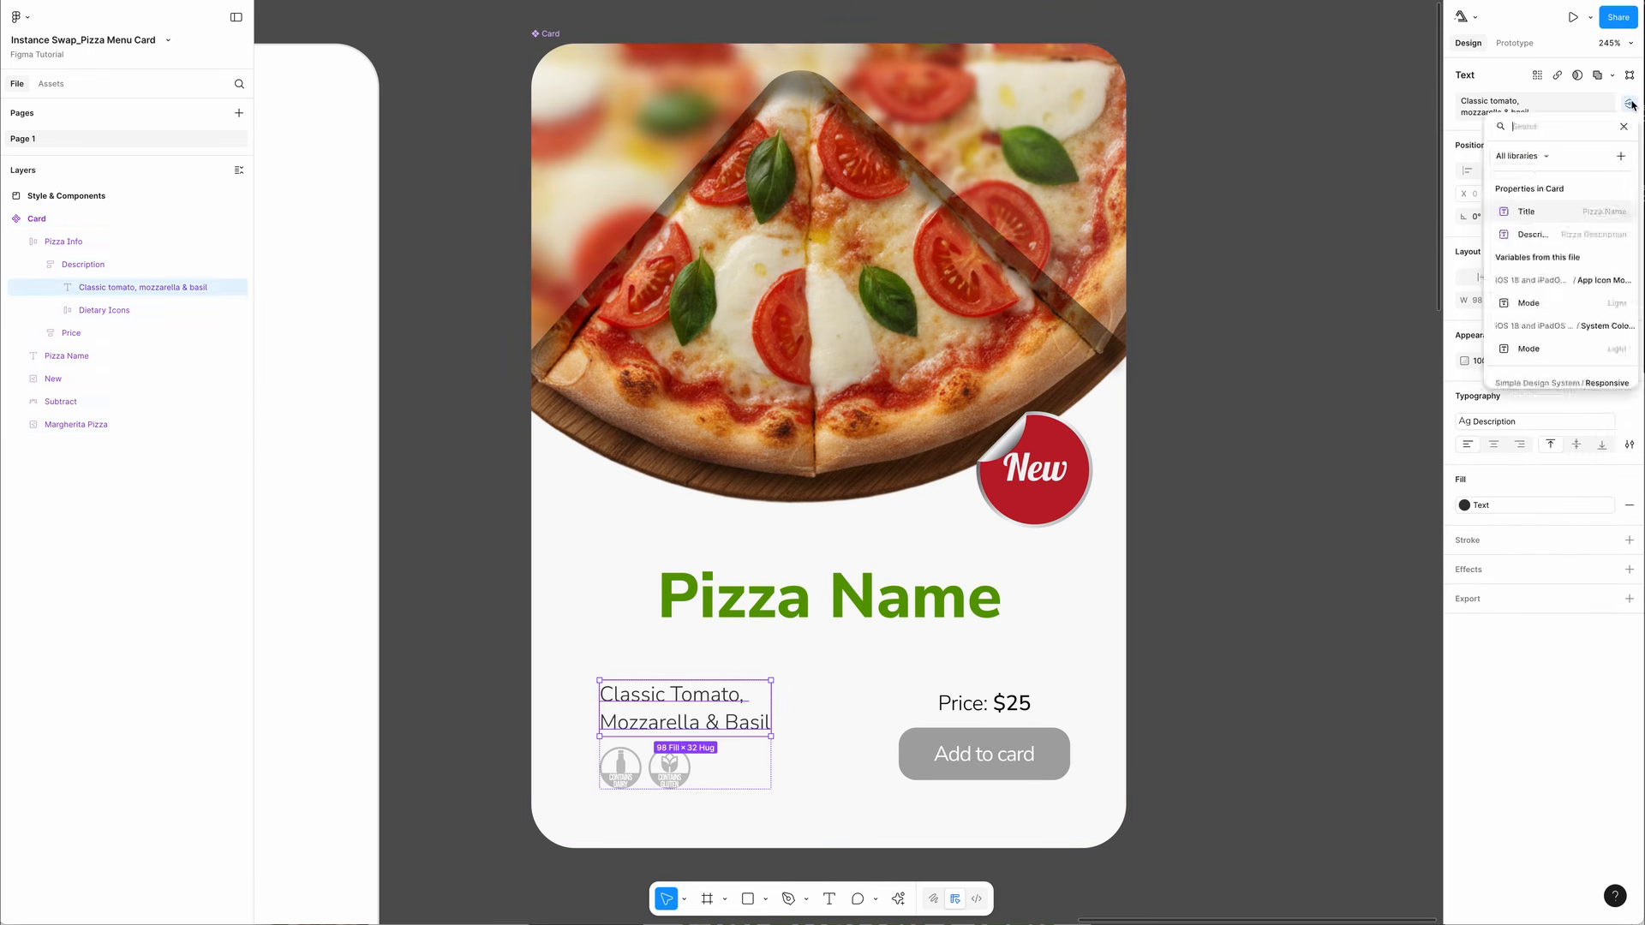
{"action": "left_click", "coordinate": [1531, 234]}
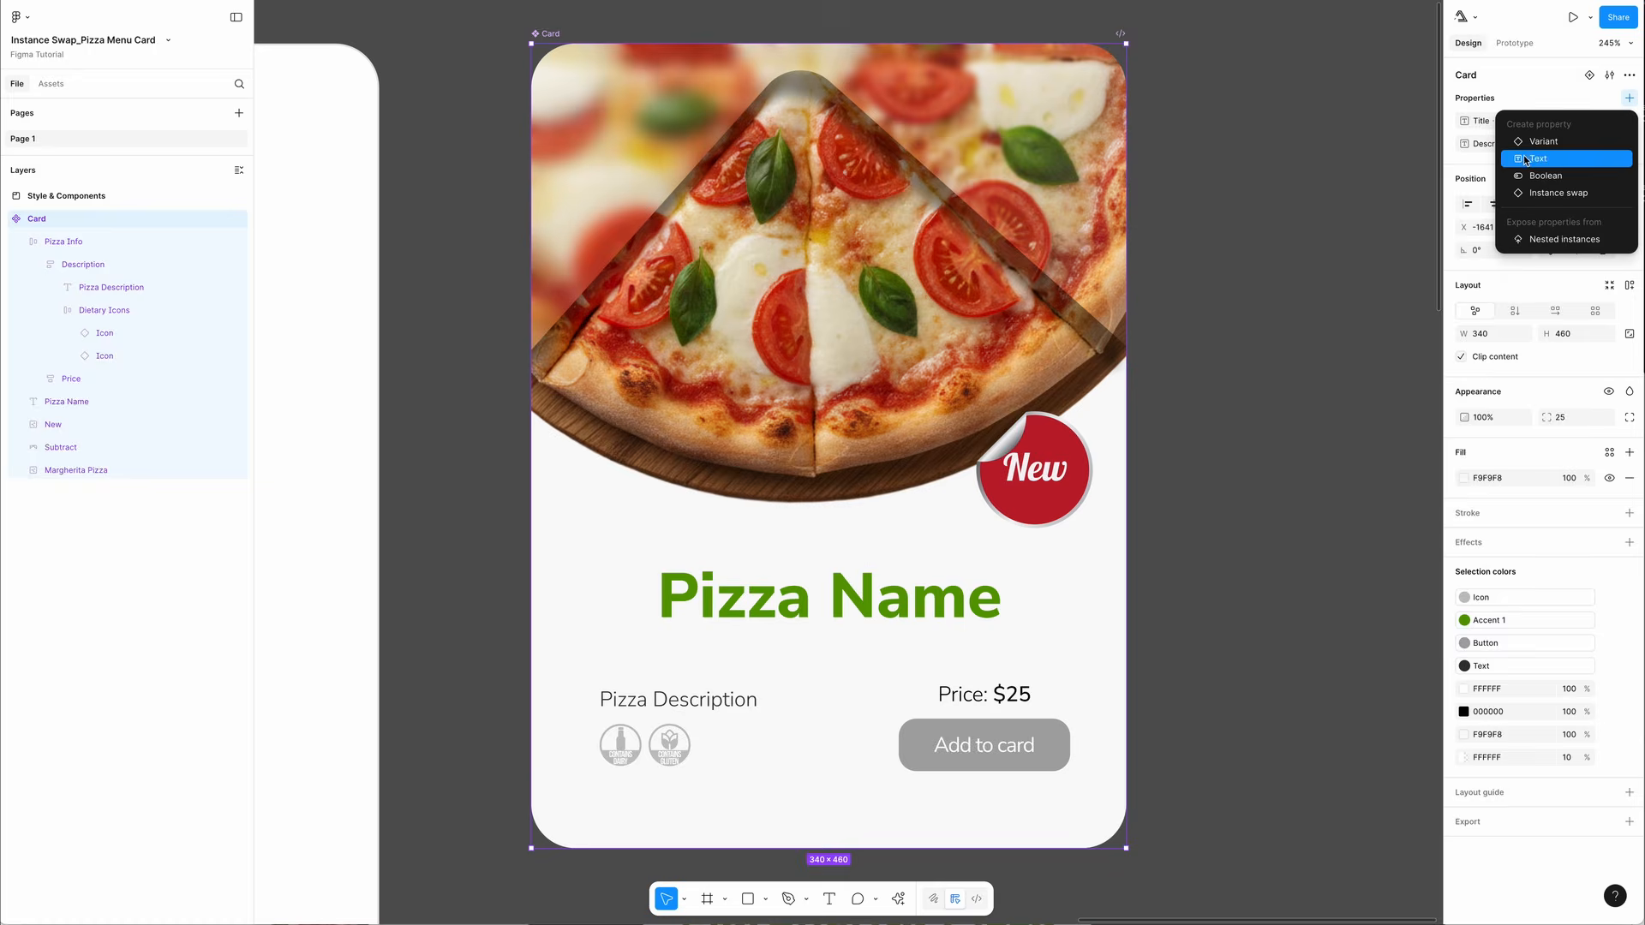
- Create a Card text property named Price with the value "Price: $" and apply it to the price text
{"action": "left_click", "coordinate": [1526, 159]}
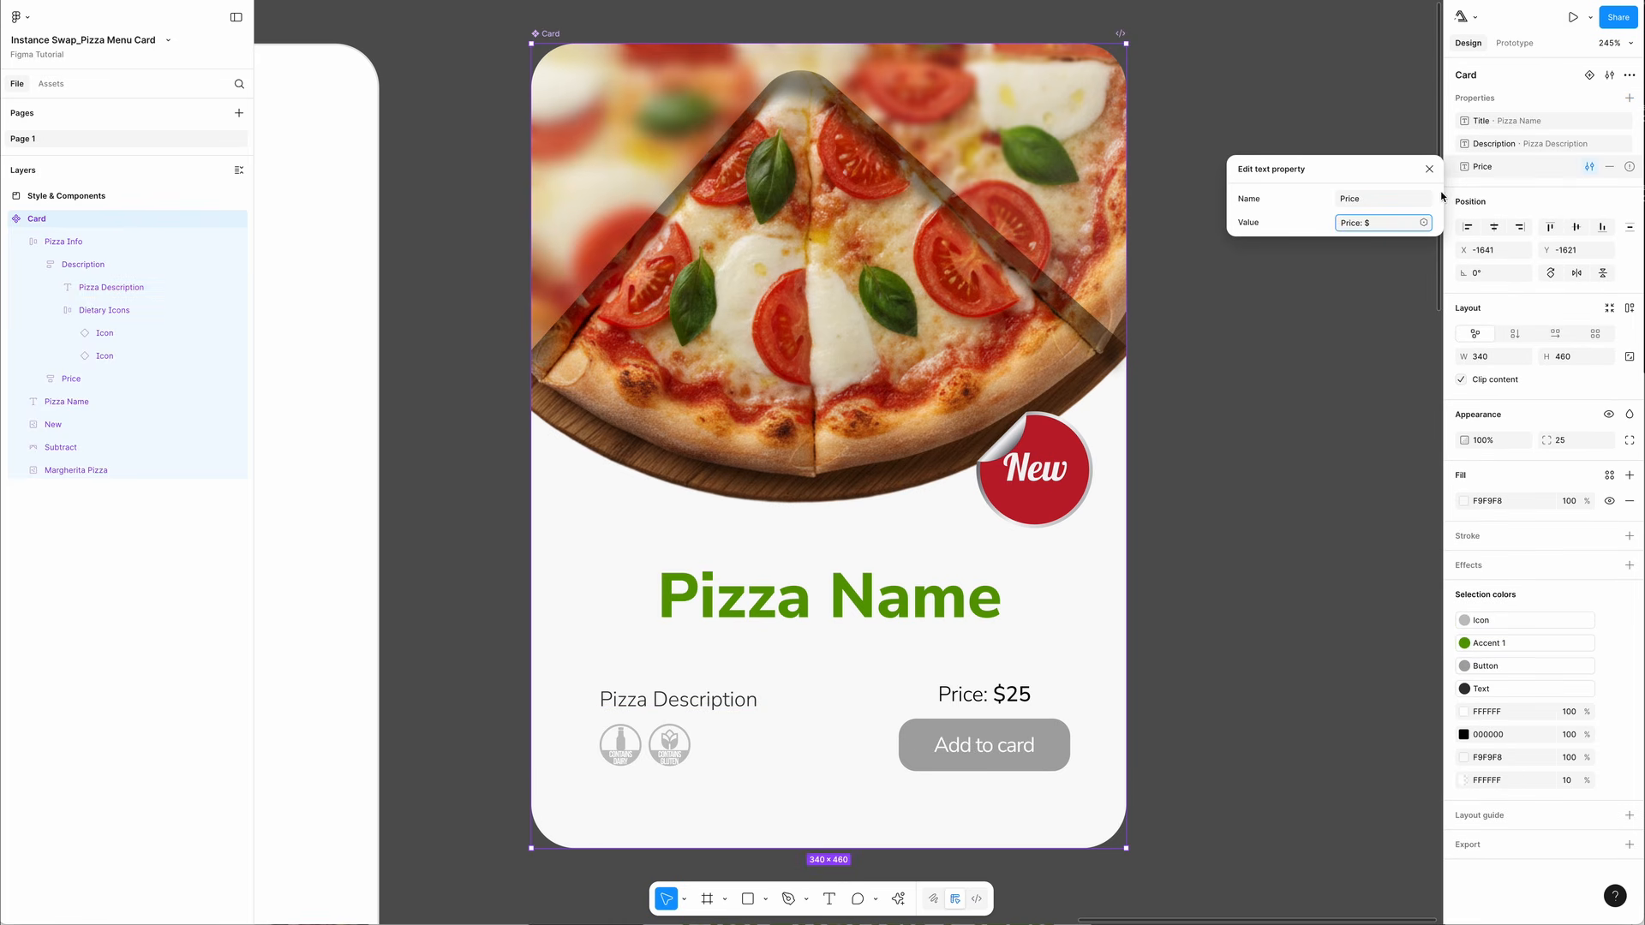
{"action": "left_click", "coordinate": [1429, 168]}
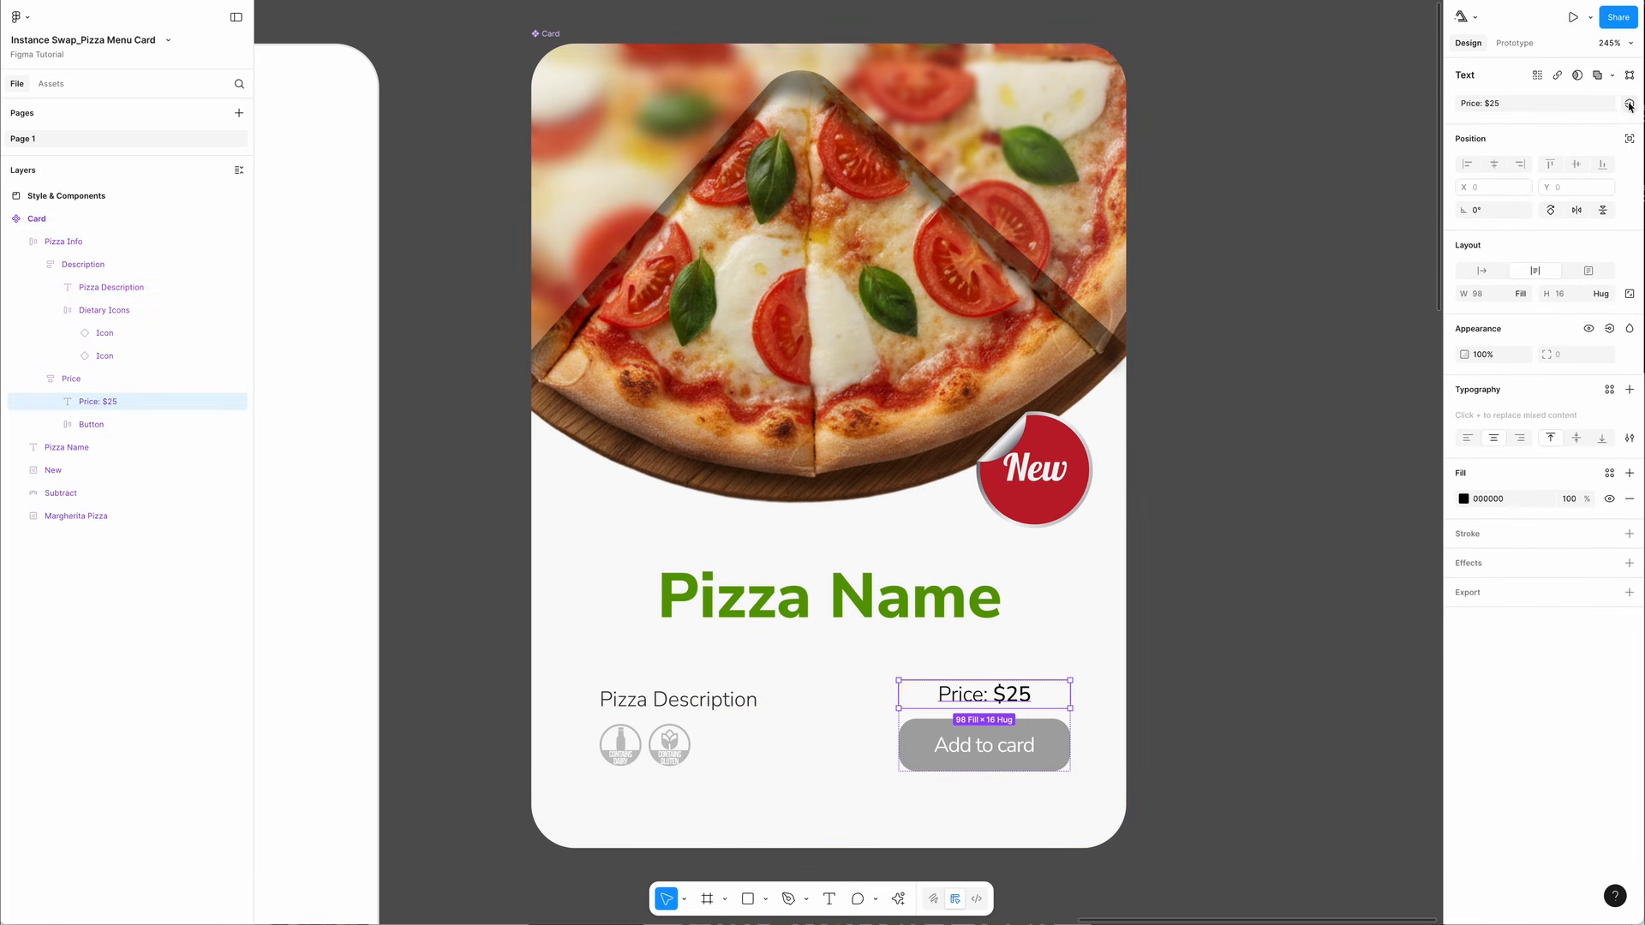
{"action": "left_click", "coordinate": [1630, 105]}
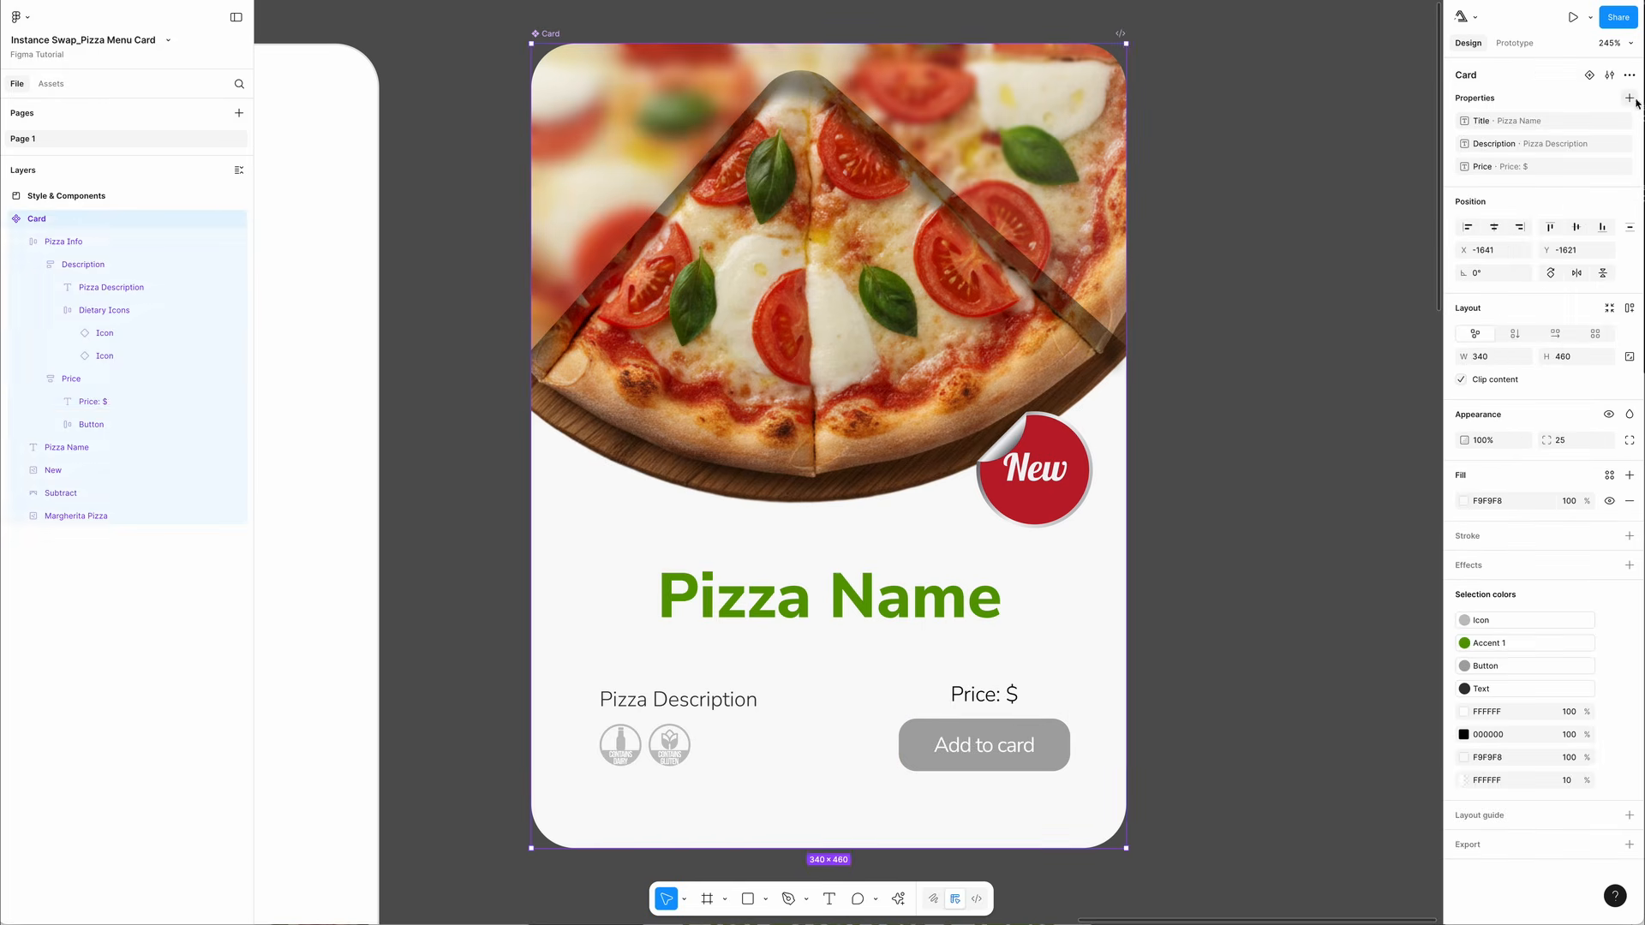
- Create a boolean property named Is New with the value True on the Card component
{"action": "left_click", "coordinate": [1630, 99]}
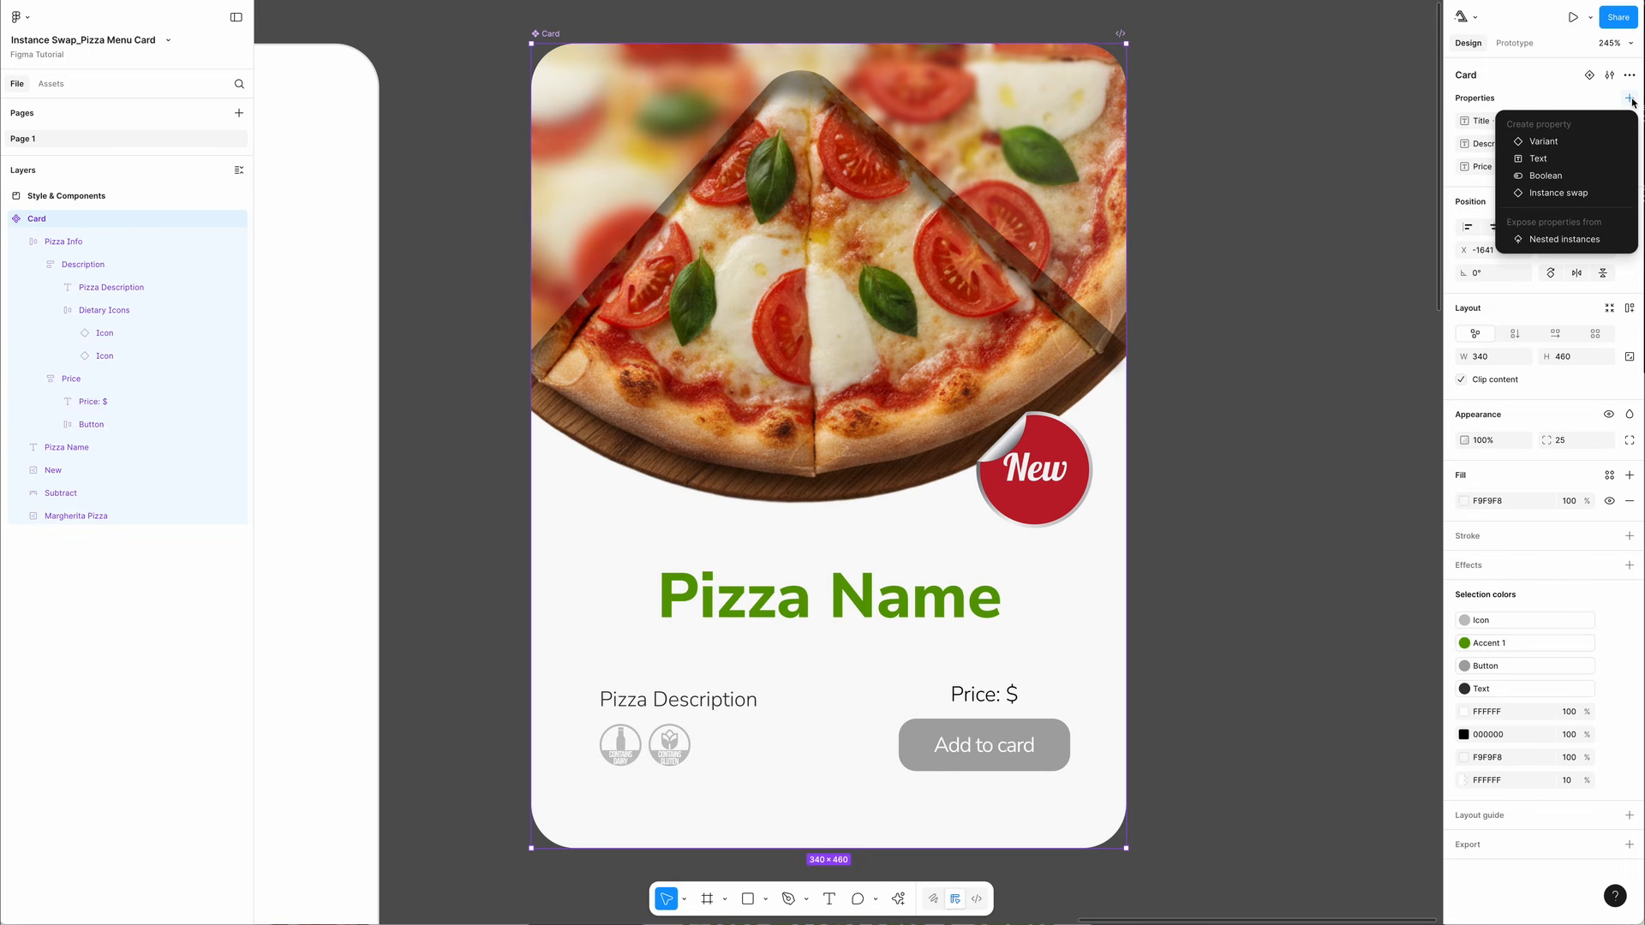
{"action": "left_click", "coordinate": [1545, 176]}
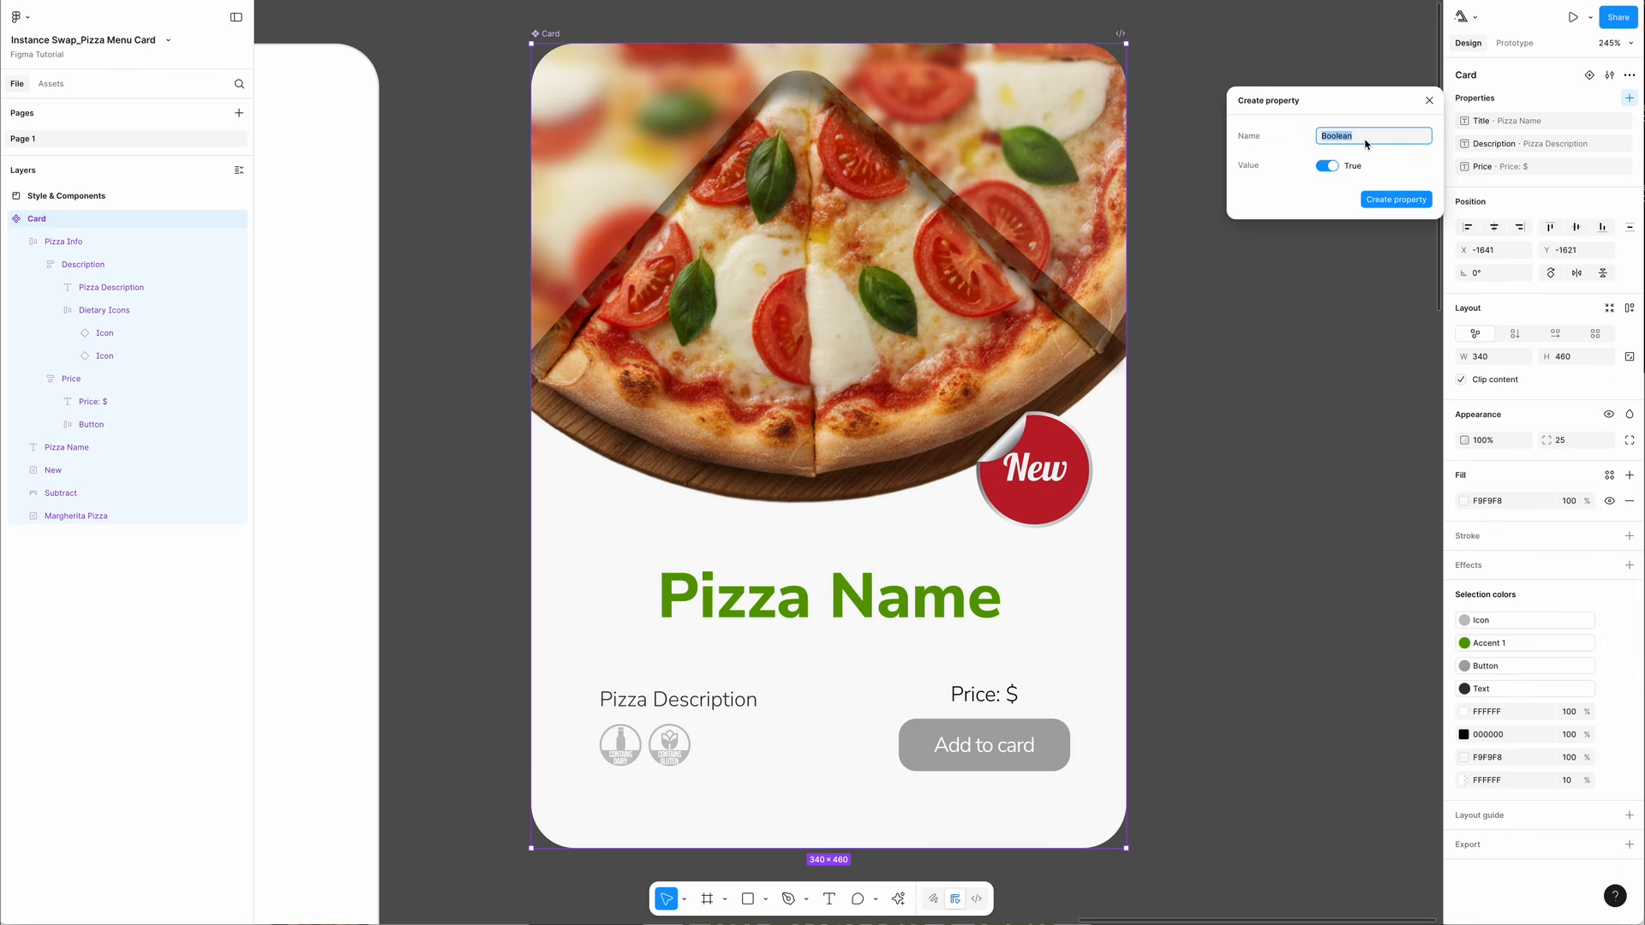
{"action": "key", "text": "BackSpace"}
{"action": "type", "text": "Is "}
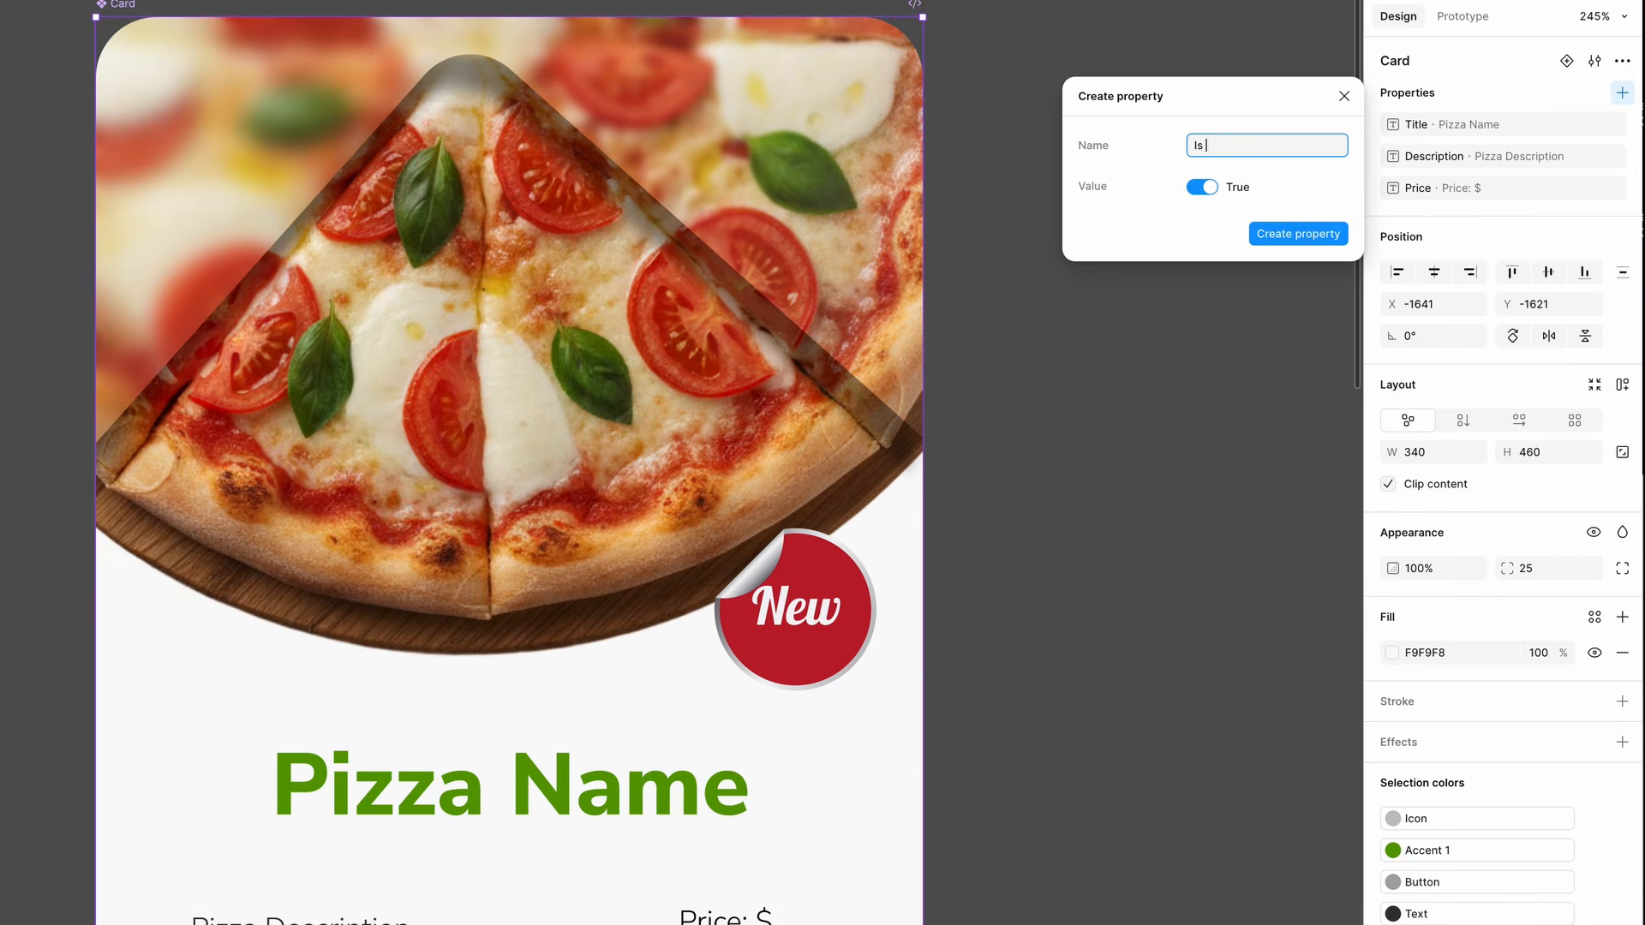
{"action": "type", "text": "New"}
{"action": "left_click", "coordinate": [1310, 233]}
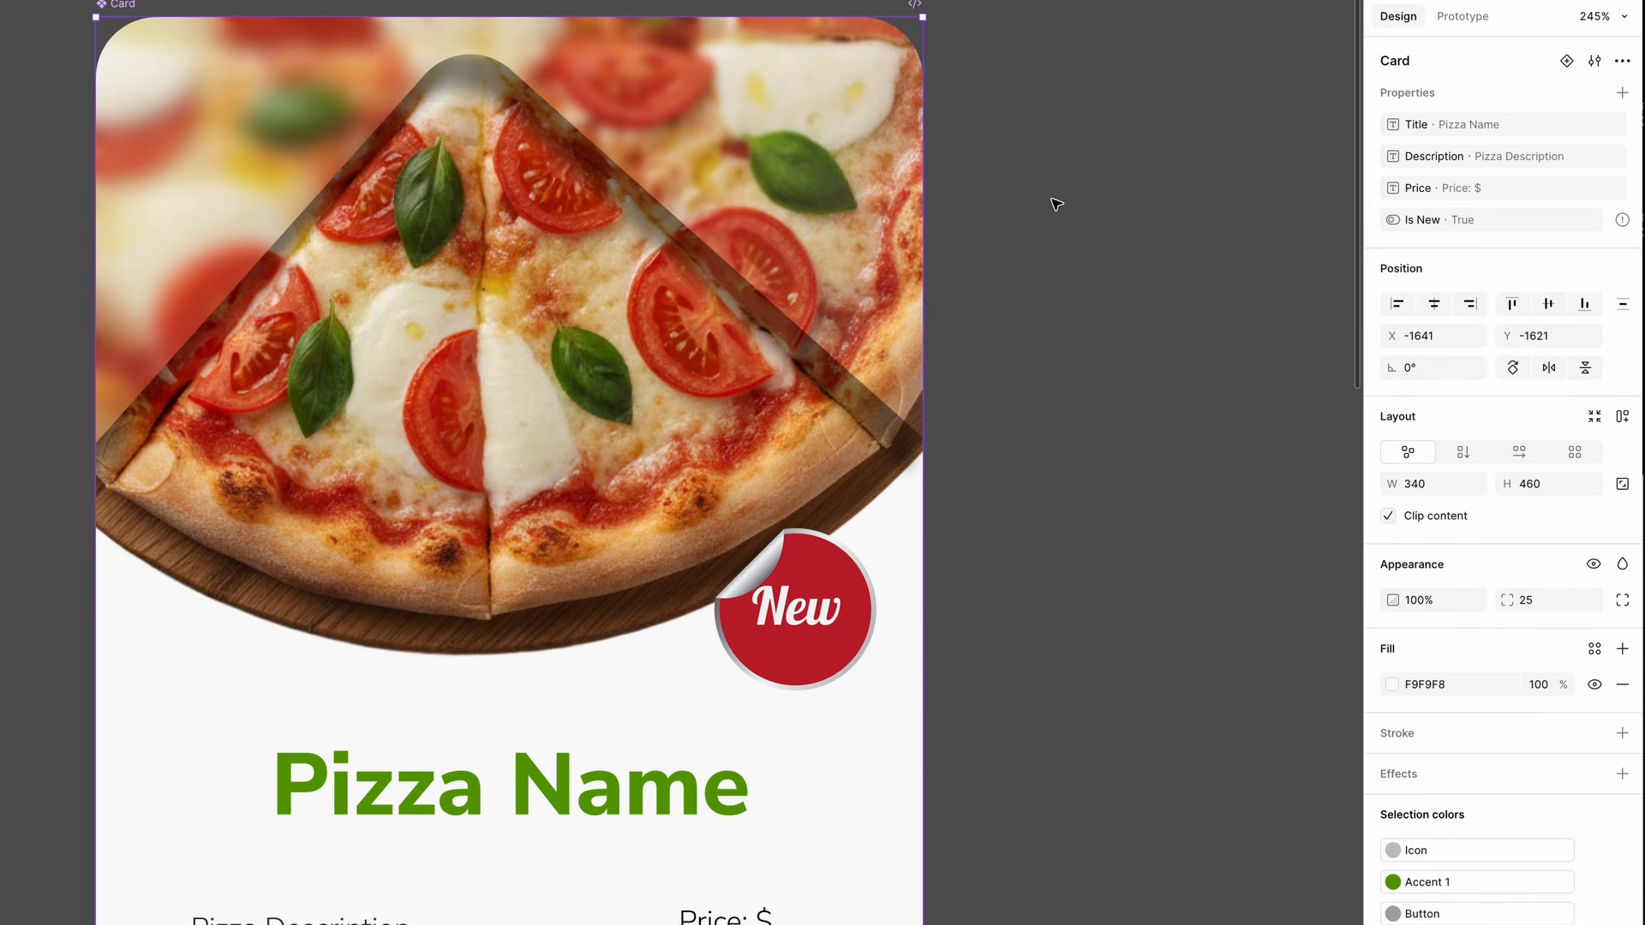
- Link the New badge image's visibility to the Is New property
{"action": "left_click", "coordinate": [792, 572]}
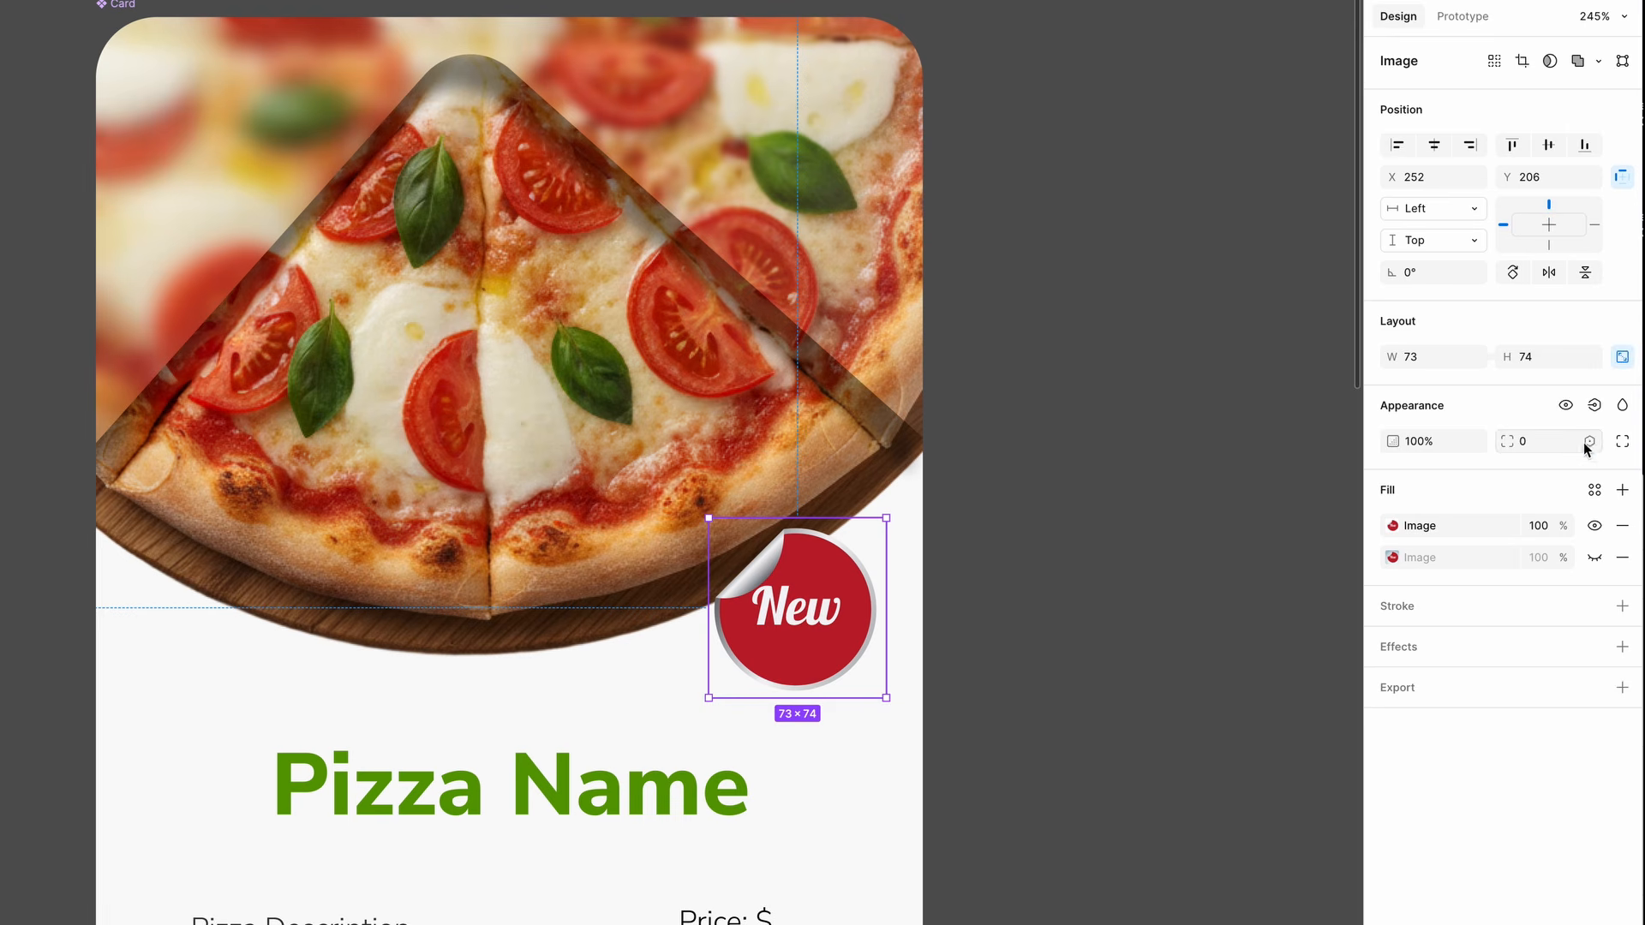
{"action": "left_click", "coordinate": [1594, 405]}
{"action": "left_click", "coordinate": [1424, 558]}
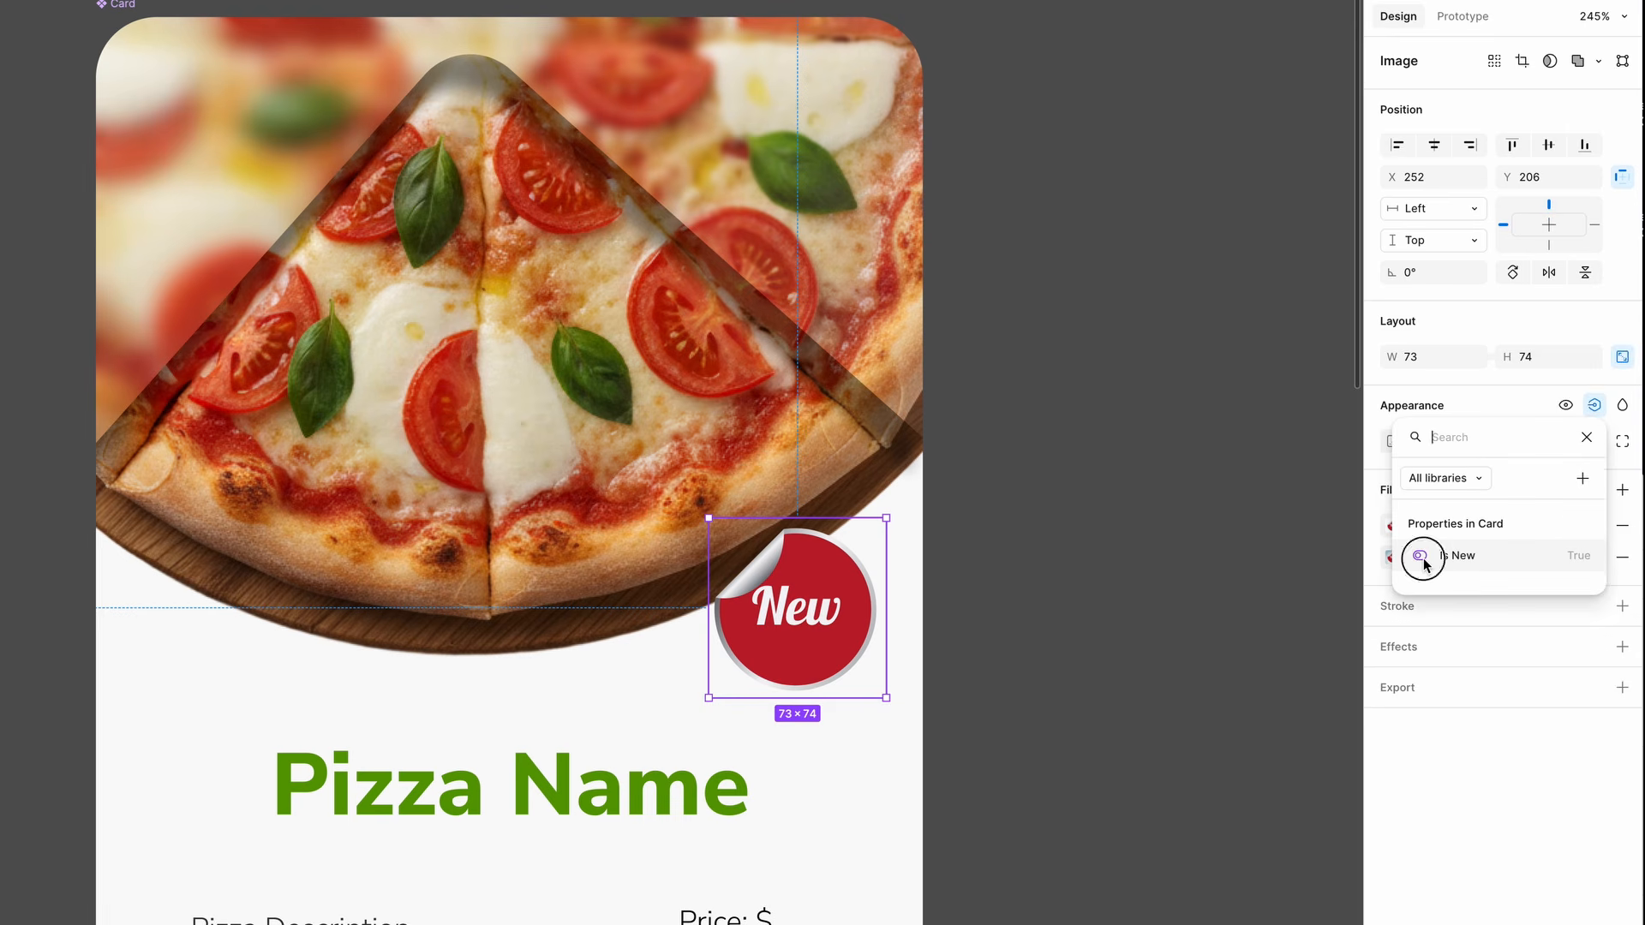
{"action": "key", "text": "Escape"}
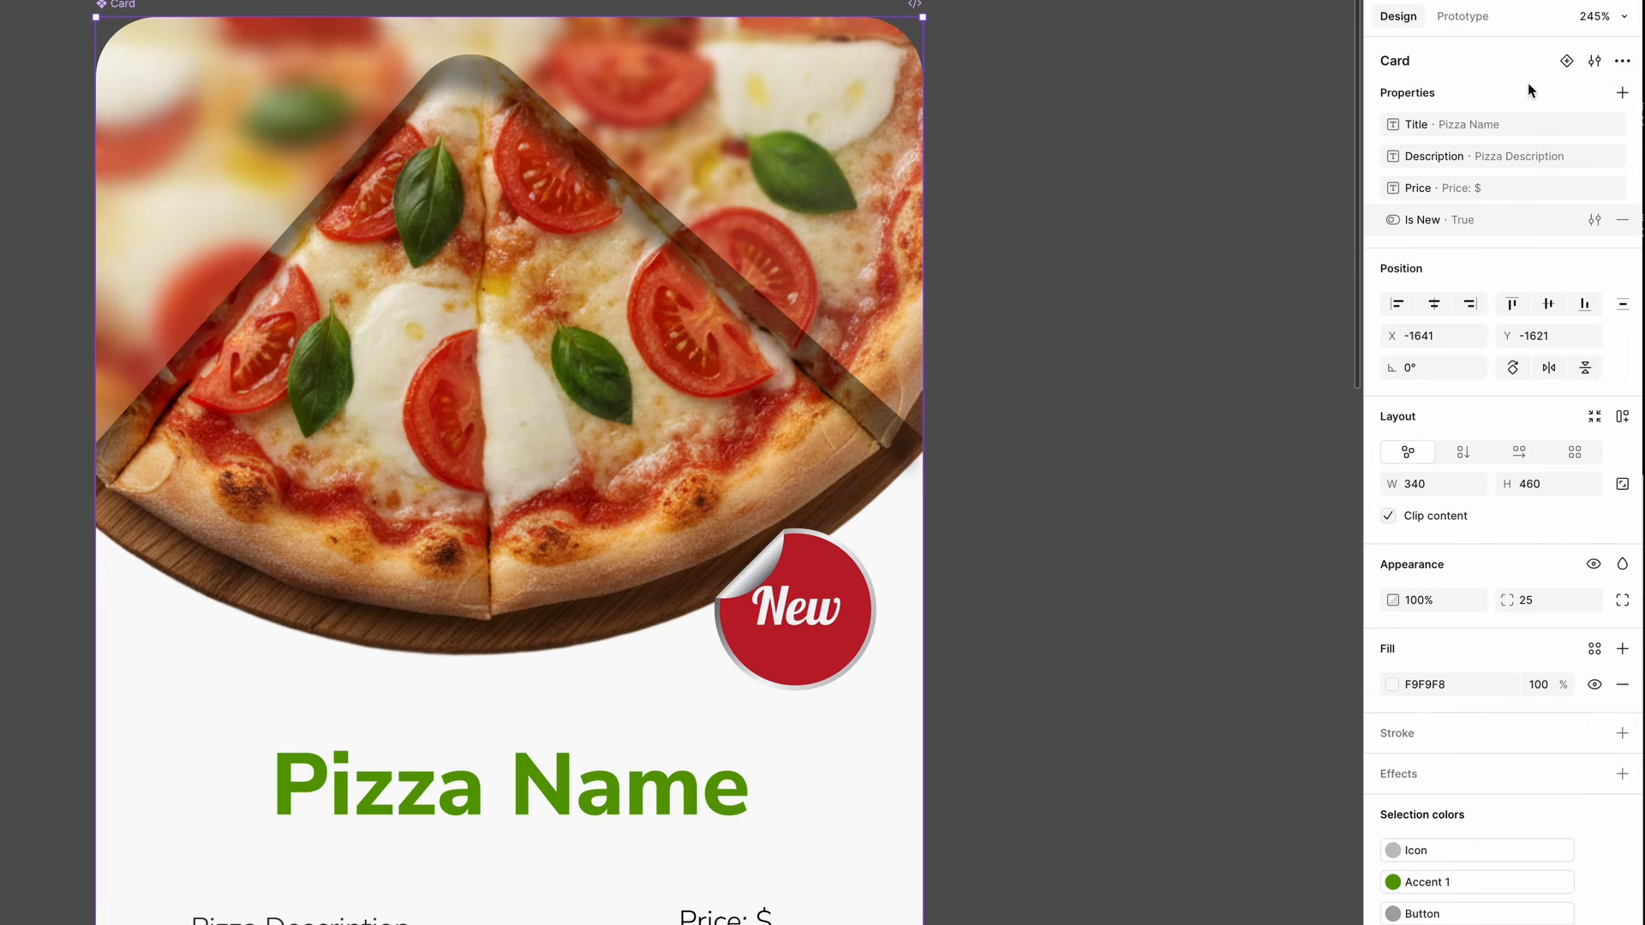
- Set up a Card instance swap property named Pizza Pics with Chicken Alfredo Pizza as its value
{"action": "left_click", "coordinate": [1623, 93]}
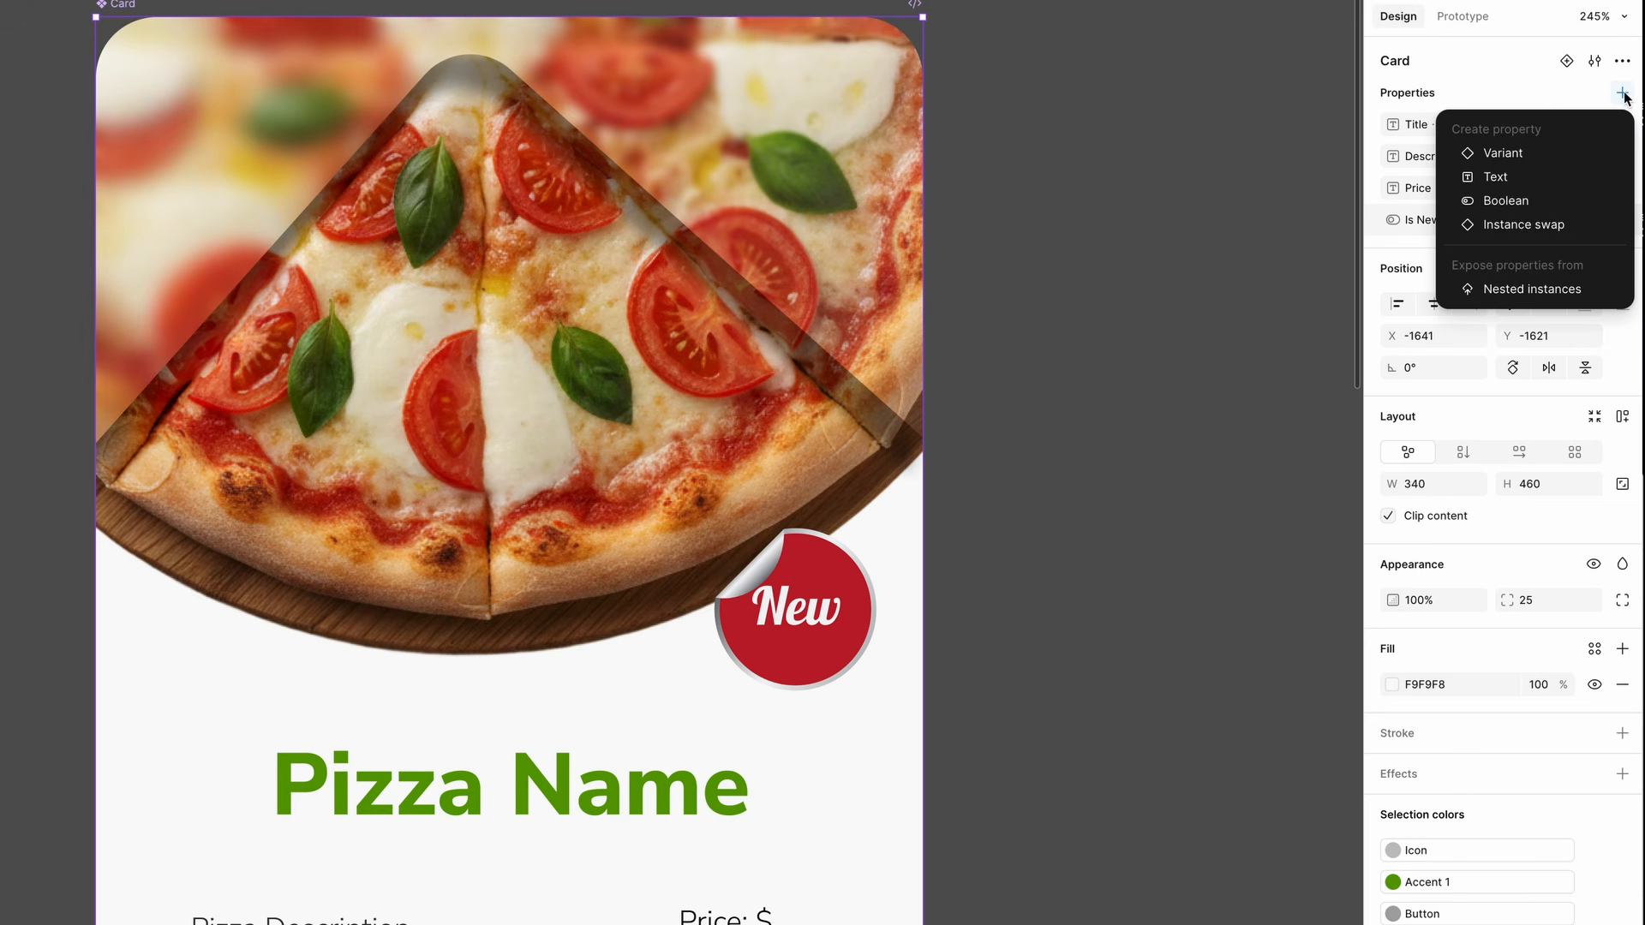
{"action": "left_click", "coordinate": [1513, 227]}
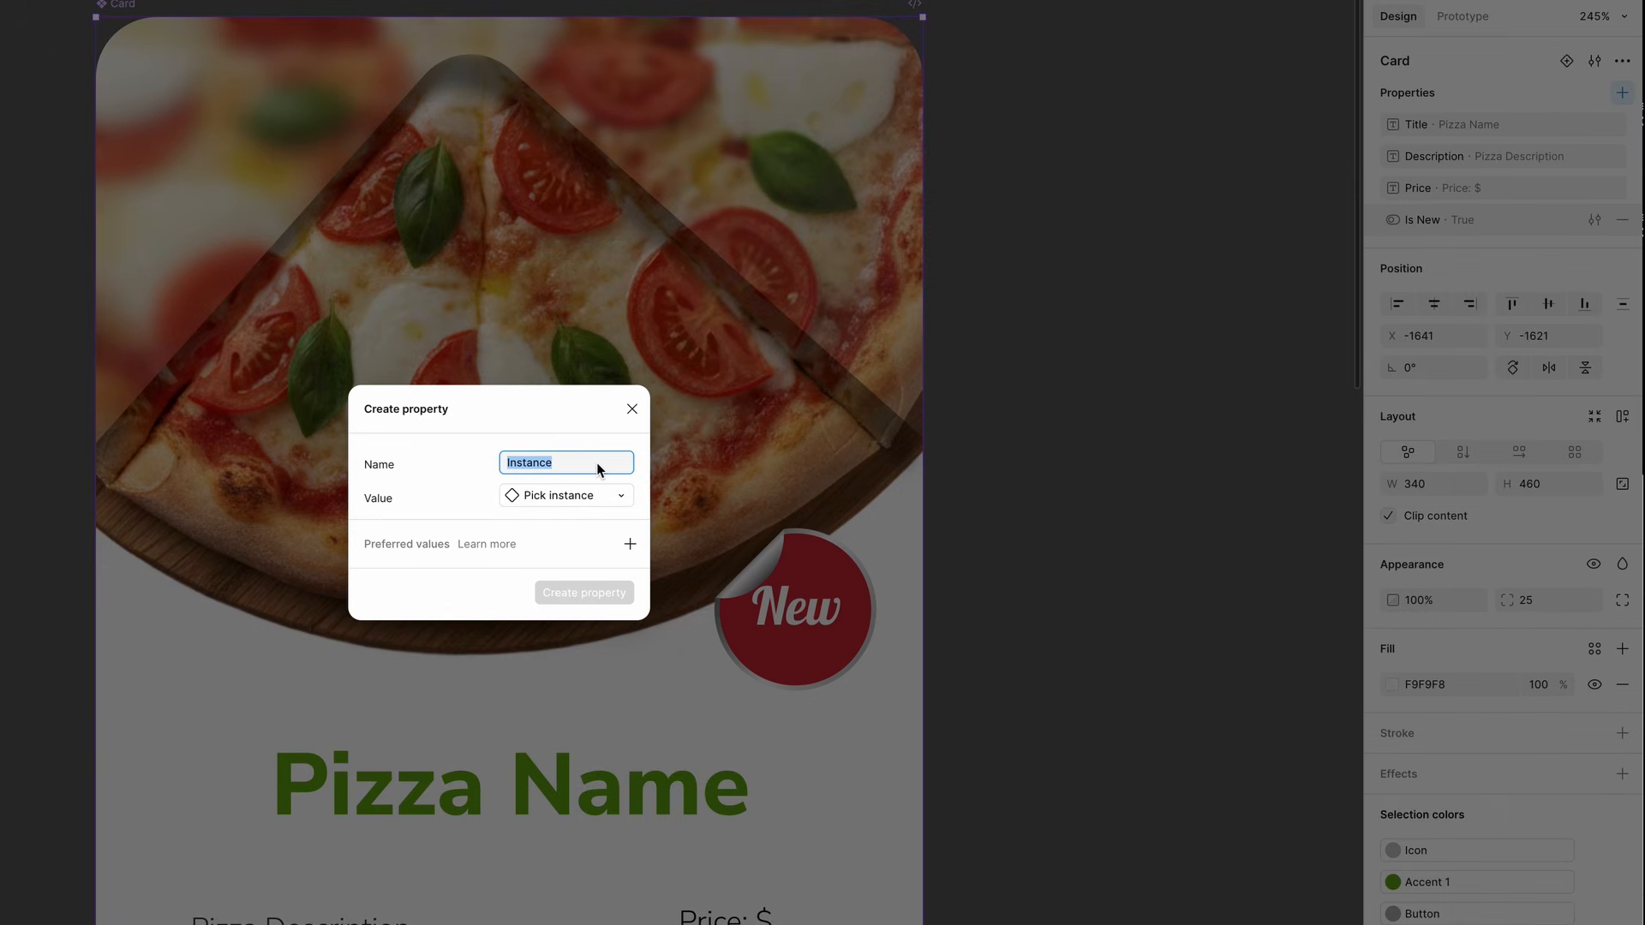
{"action": "type", "text": "Pizza Pics"}
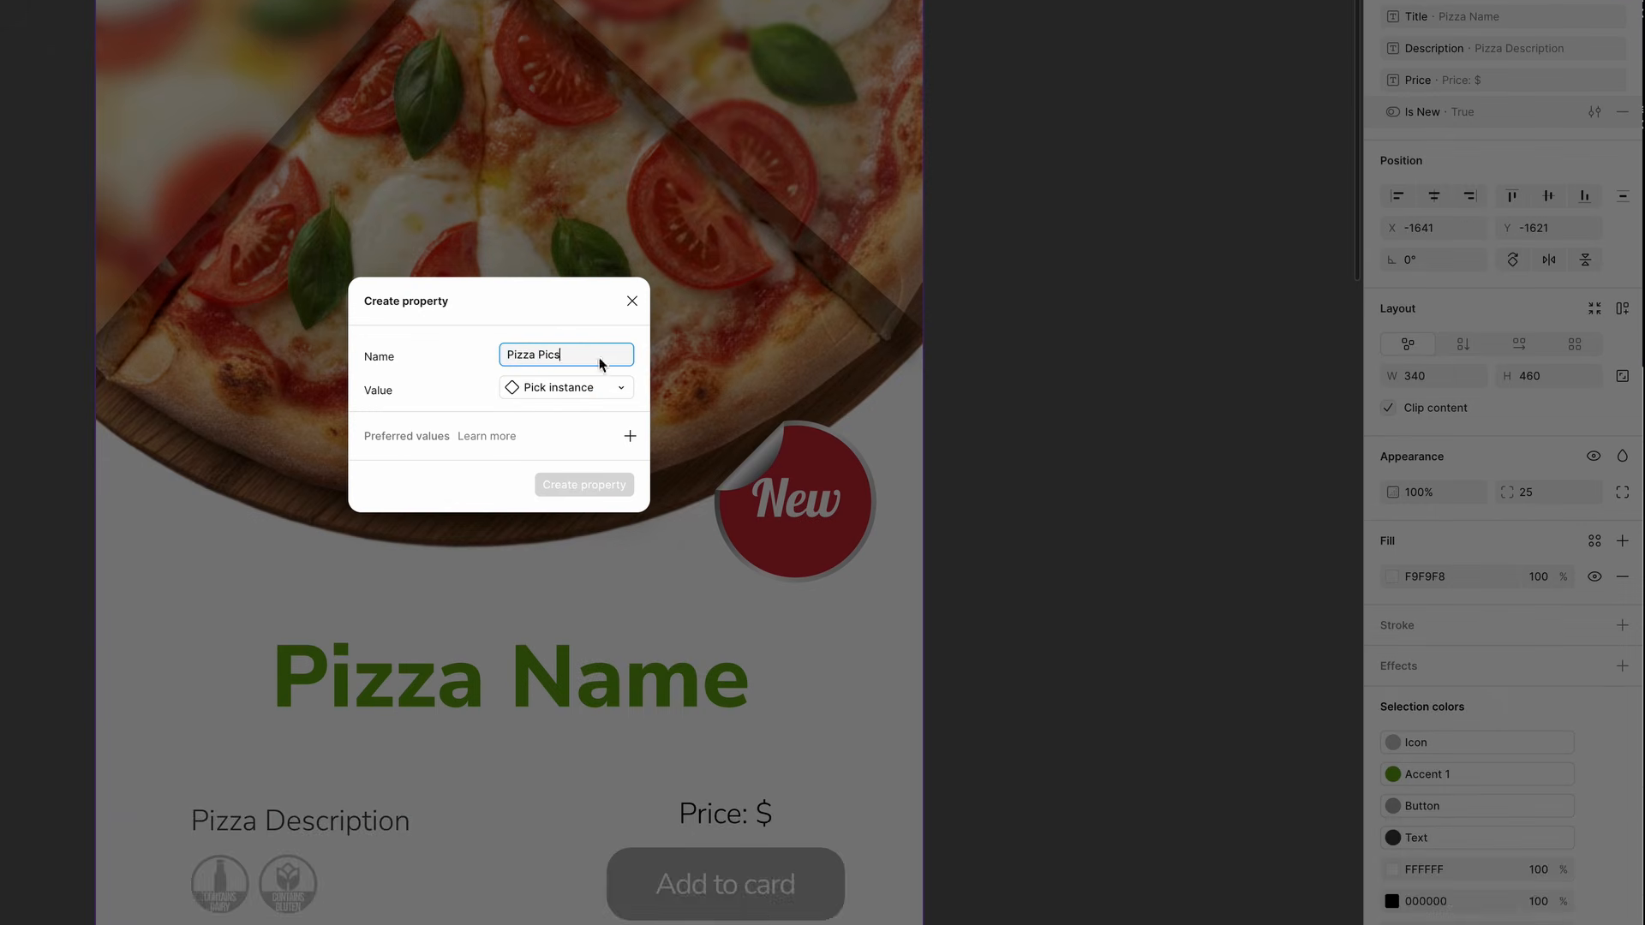
{"action": "left_click", "coordinate": [618, 385]}
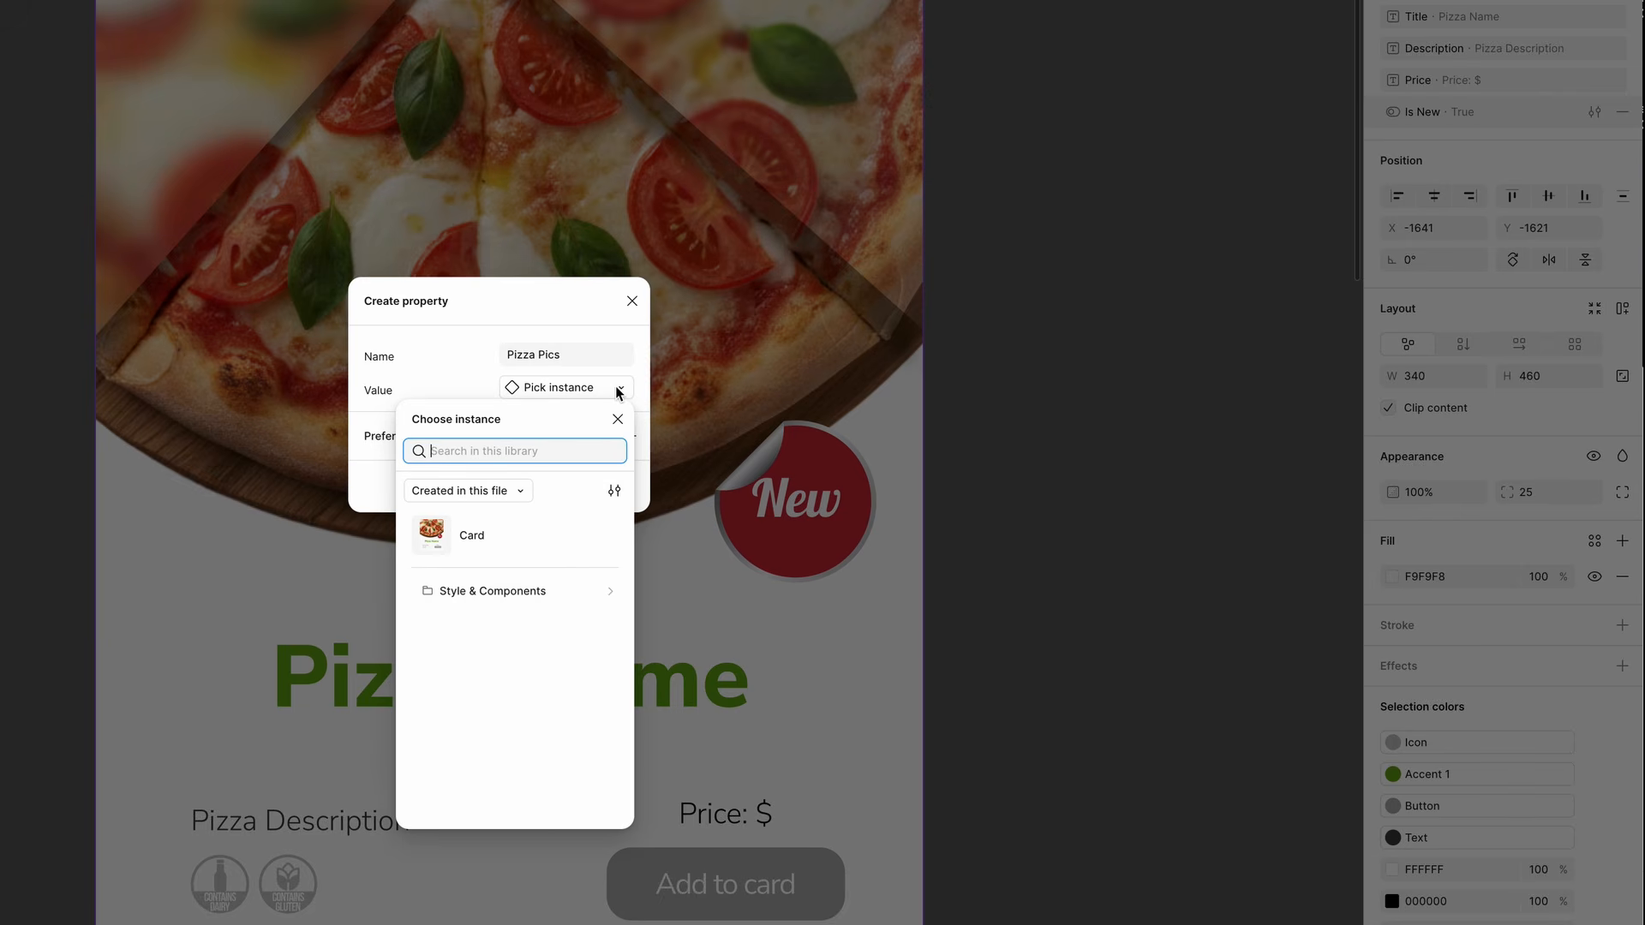
{"action": "left_click", "coordinate": [455, 591]}
{"action": "left_click", "coordinate": [431, 571]}
- Add the Chicken Alfredo, Margherita, Mediterranean Feta, Spicy Pepperoni and Vegan Veggie pizzas as preferred values and create the Pizza Pics property
{"action": "left_click", "coordinate": [629, 437]}
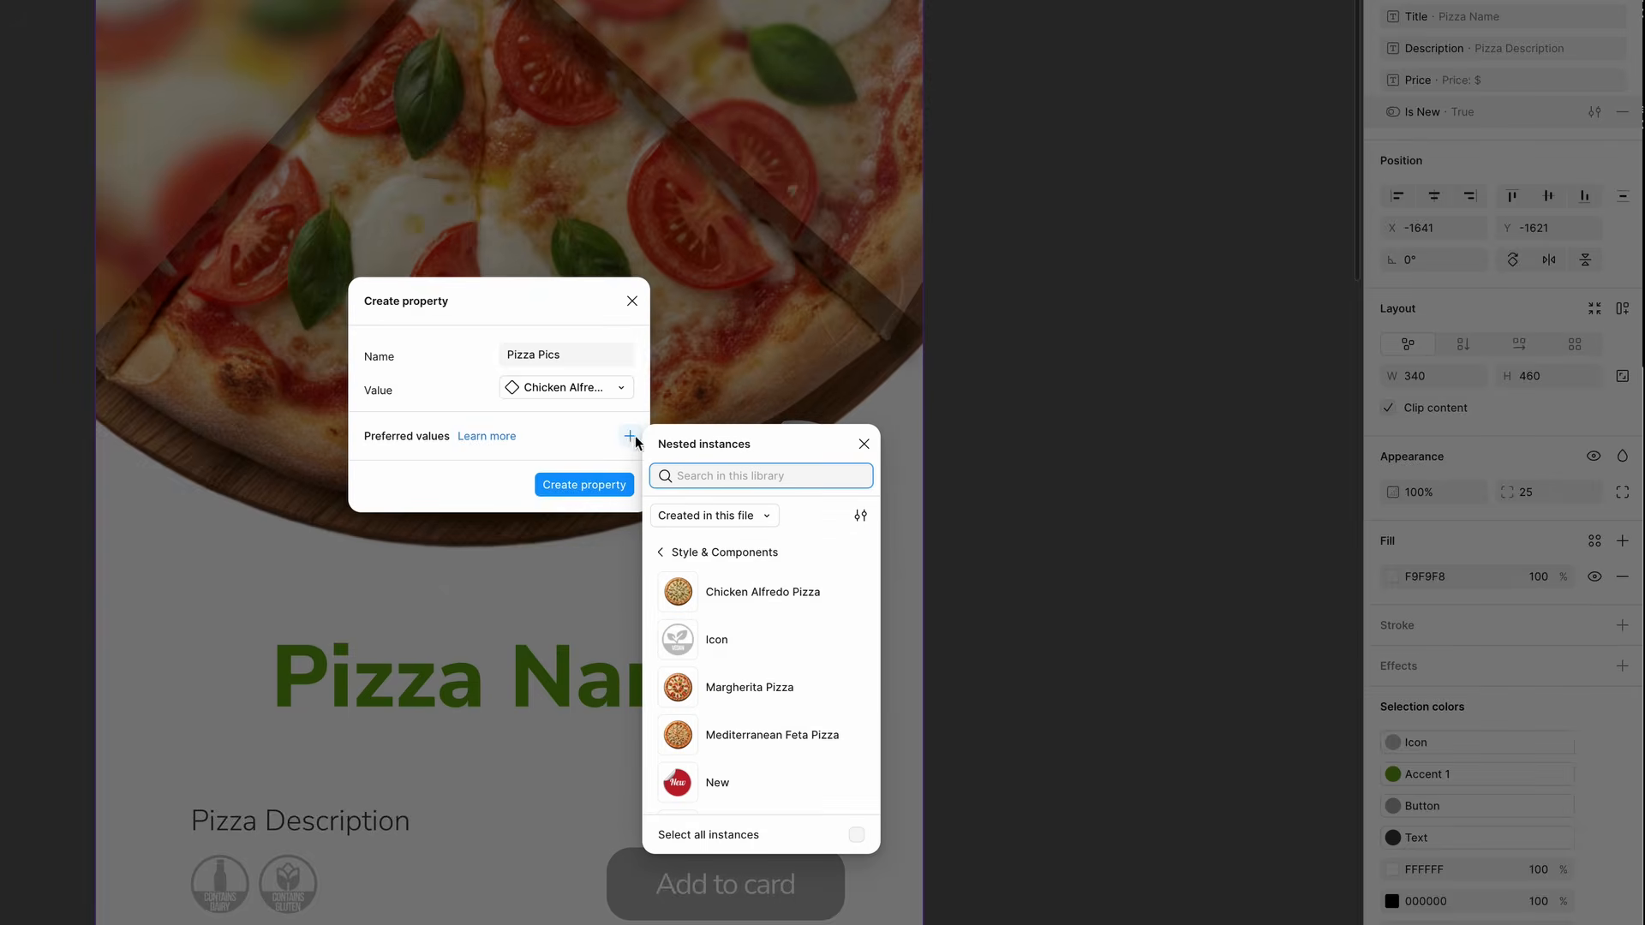
{"action": "left_click", "coordinate": [680, 593]}
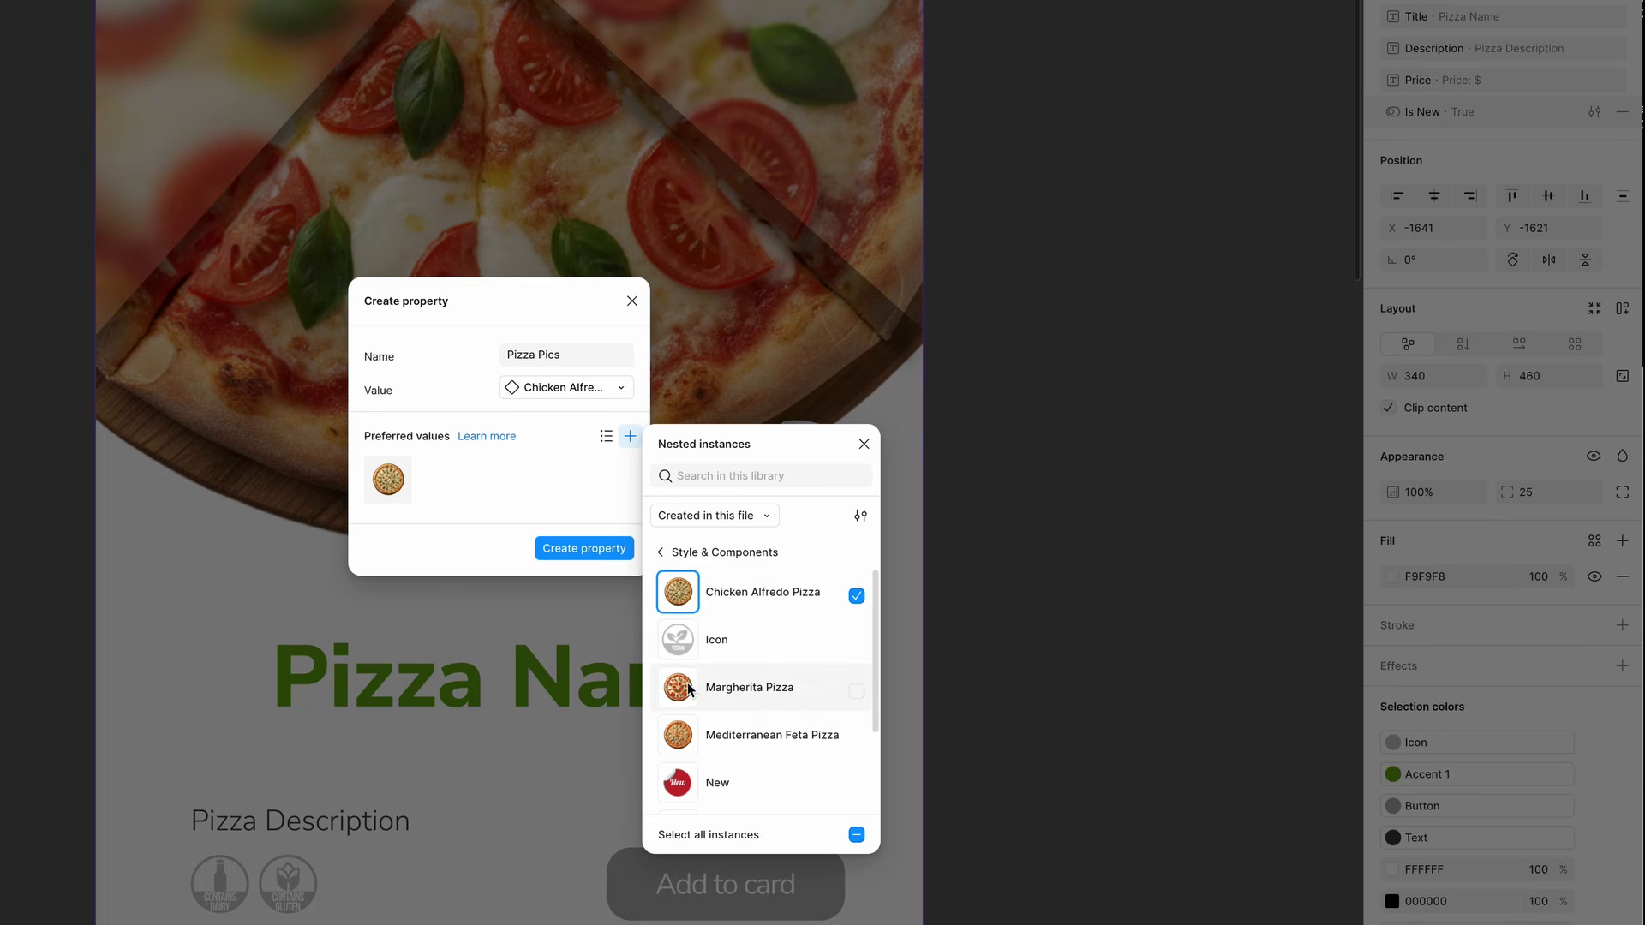
{"action": "left_click", "coordinate": [681, 690]}
{"action": "left_click", "coordinate": [771, 744]}
{"action": "scroll", "coordinate": [773, 742], "scroll_direction": "down", "scroll_amount": 2}
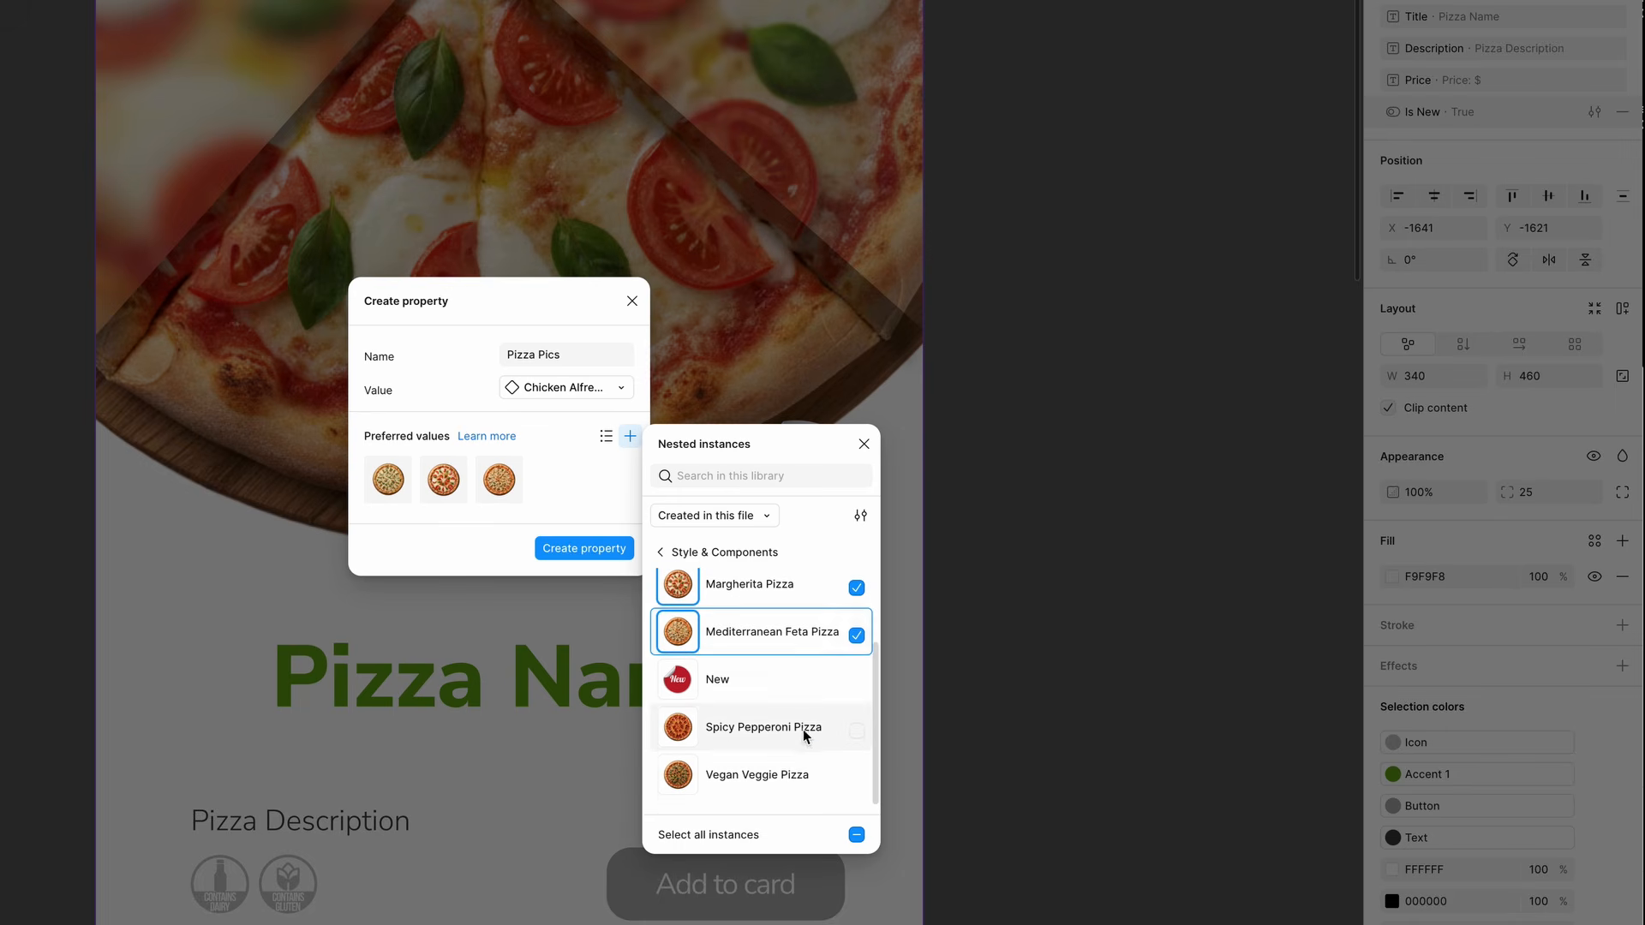
{"action": "left_click", "coordinate": [839, 730]}
{"action": "left_click", "coordinate": [795, 785]}
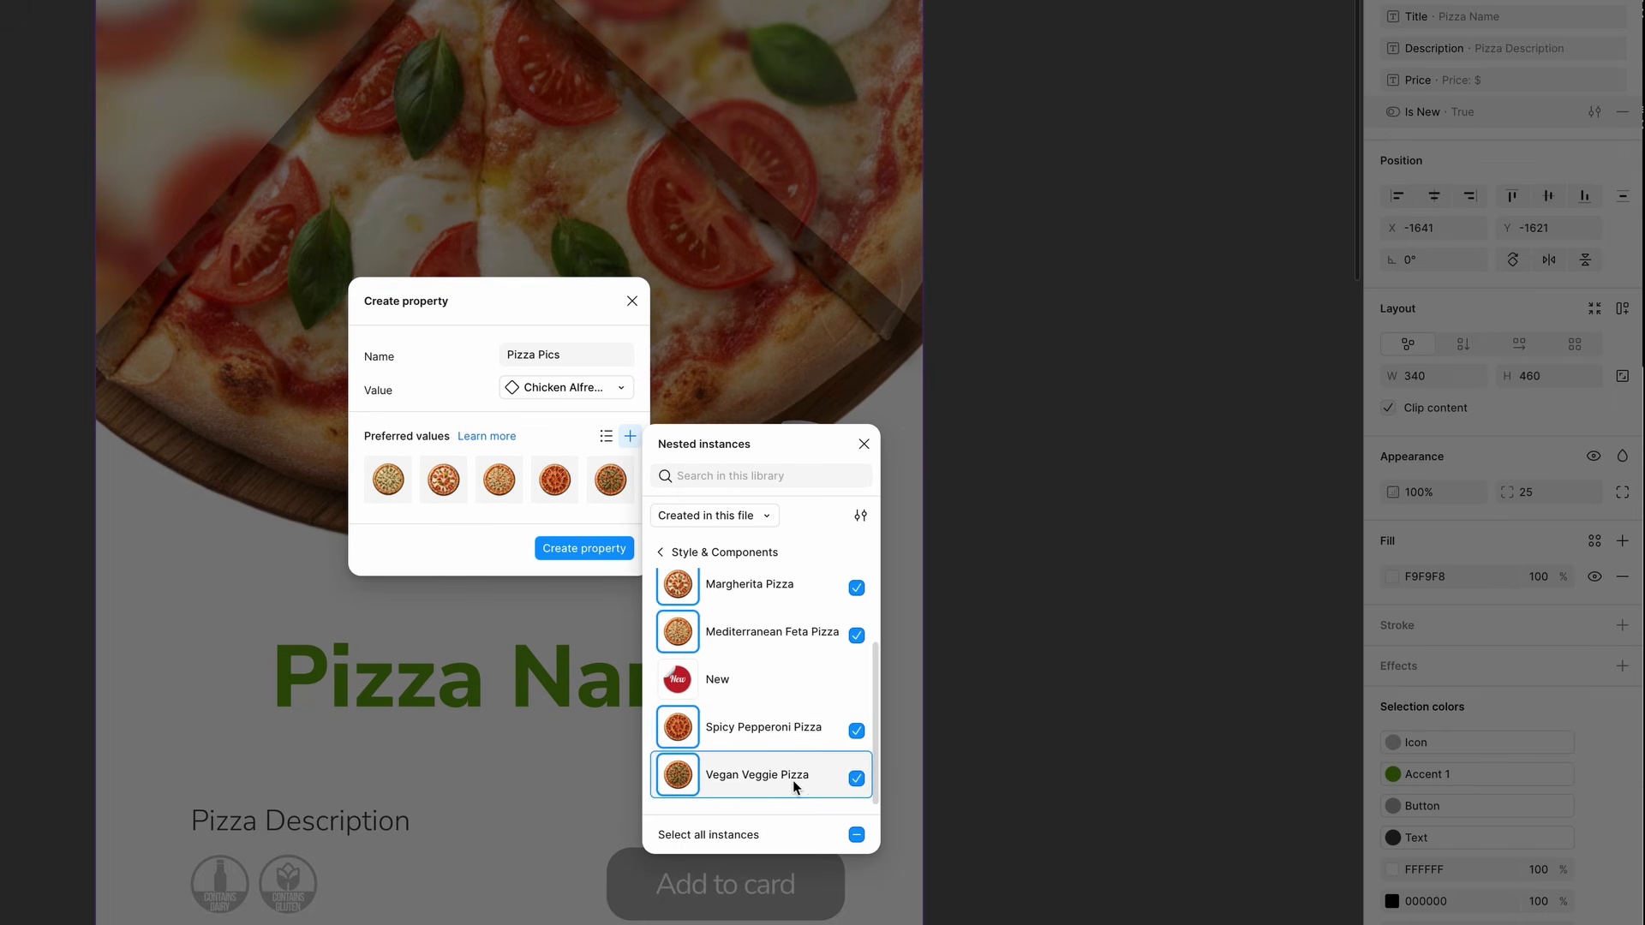
{"action": "scroll", "coordinate": [794, 781], "scroll_direction": "up", "scroll_amount": 2}
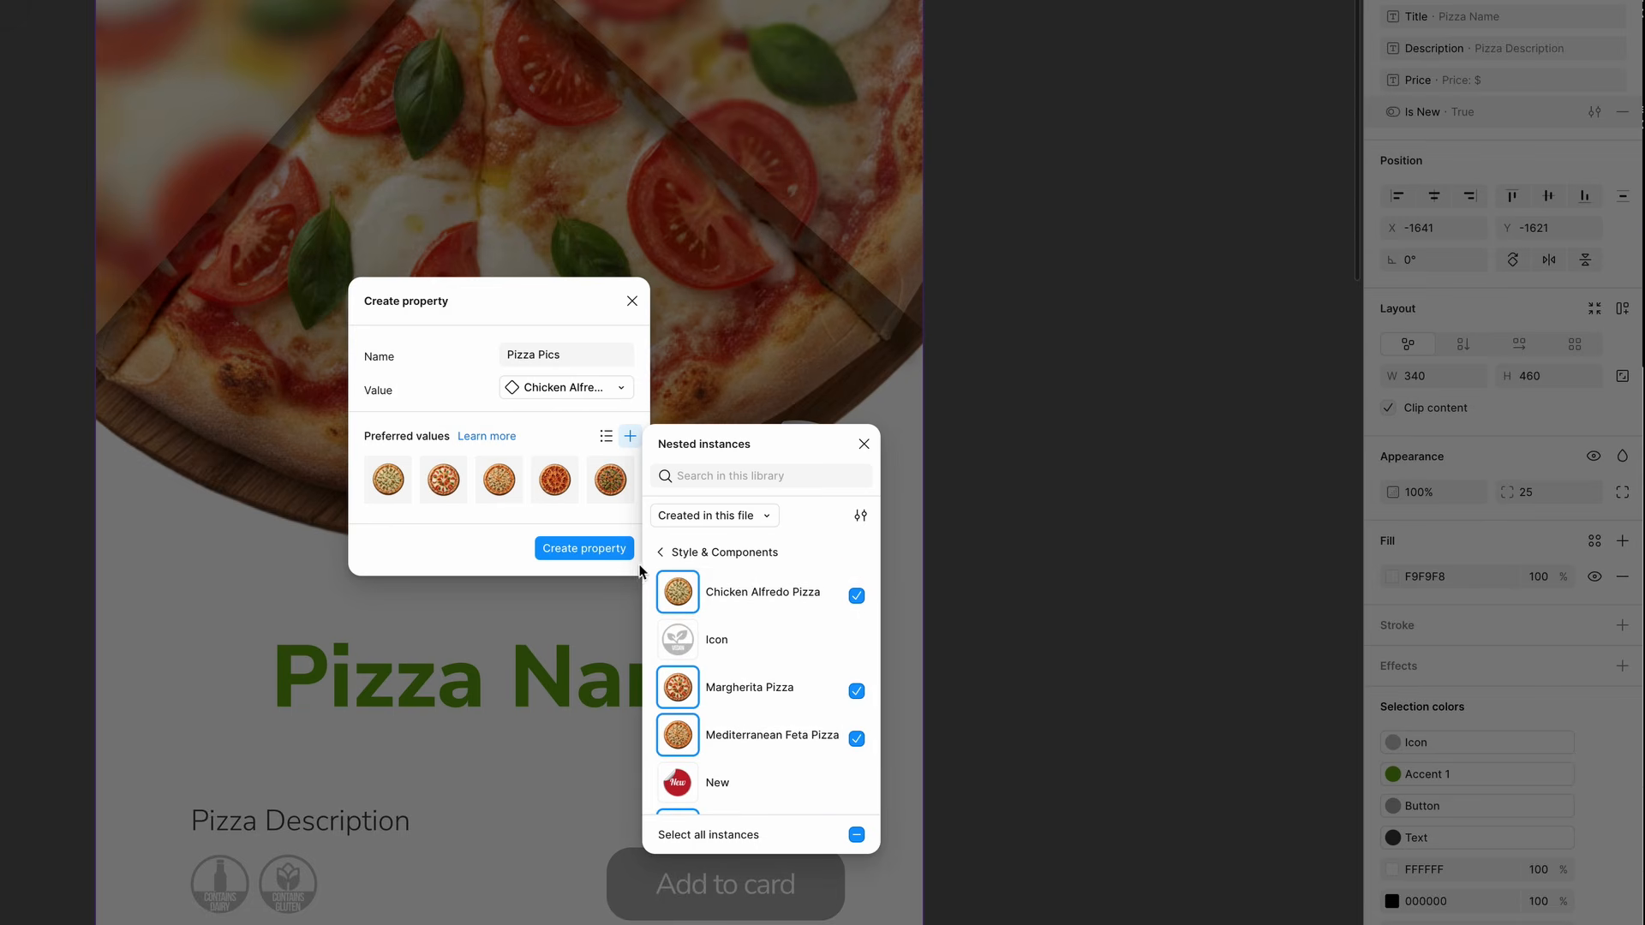
{"action": "left_click", "coordinate": [865, 444]}
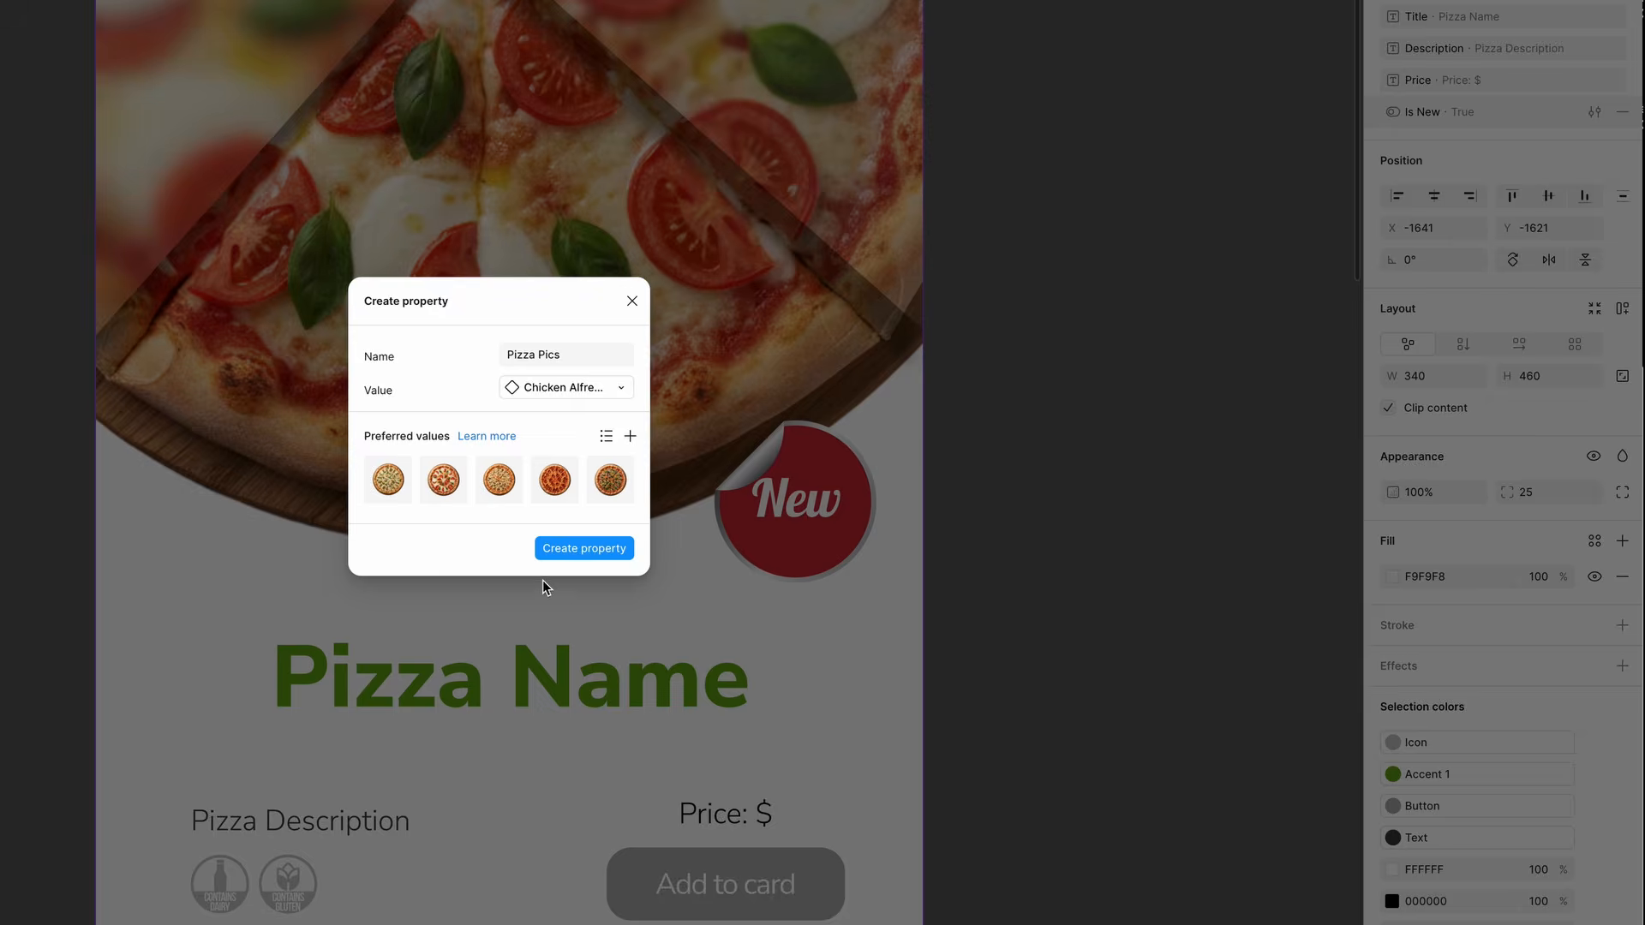
{"action": "left_click", "coordinate": [598, 547]}
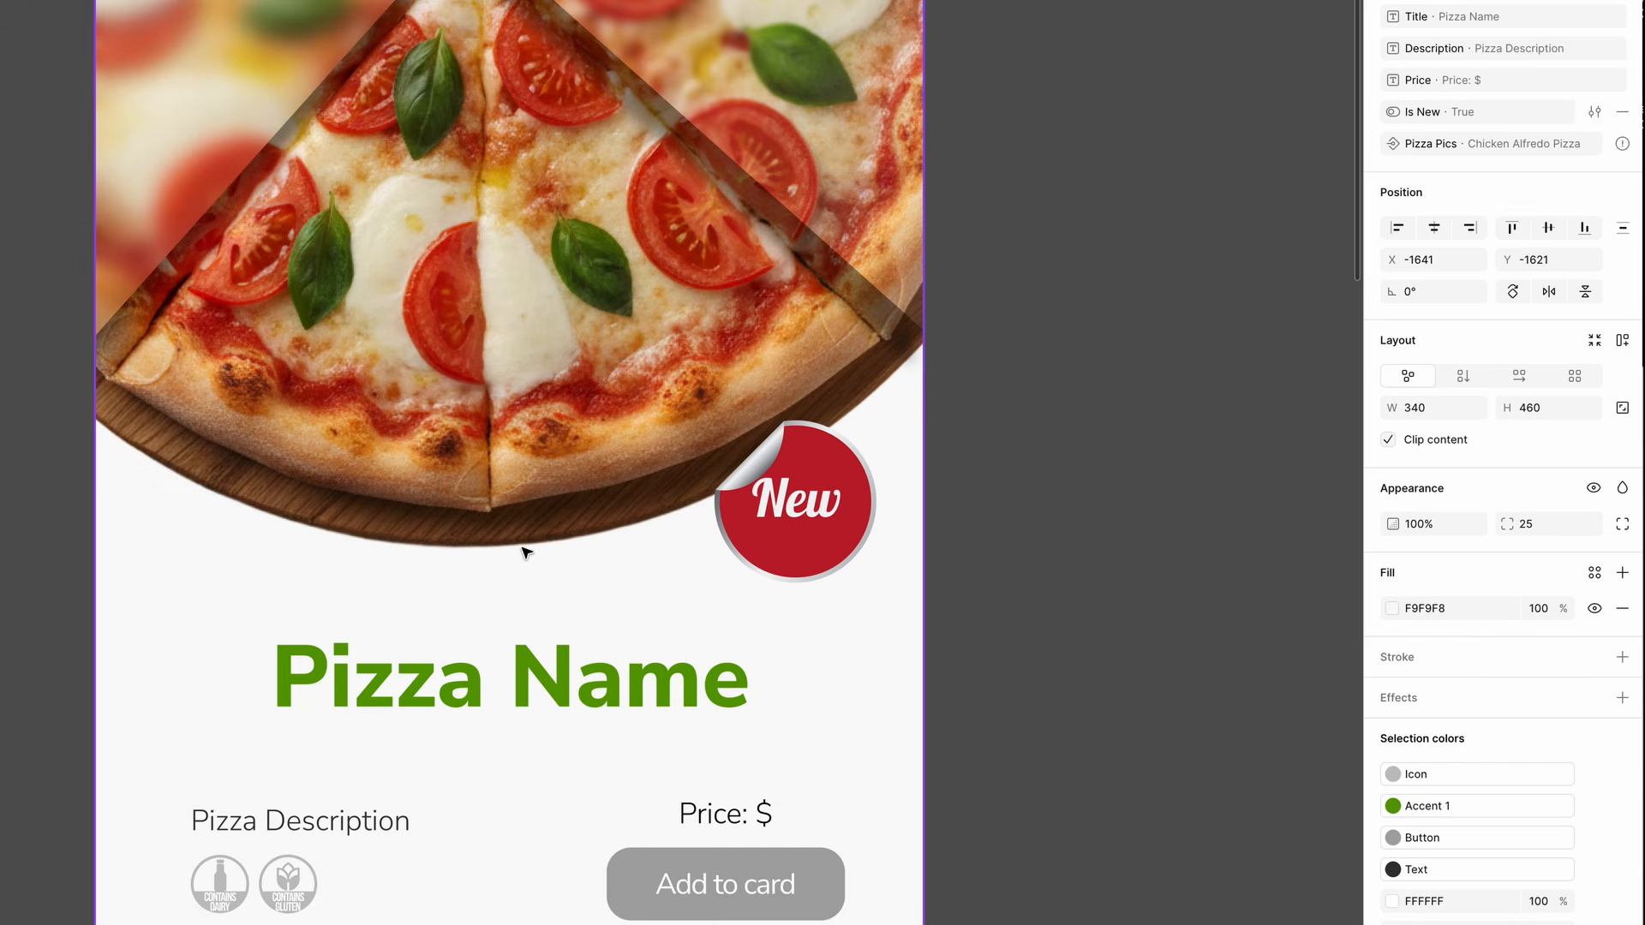
- Delete the Margherita Pizza image from the Card component
{"action": "left_click", "coordinate": [1145, 565]}
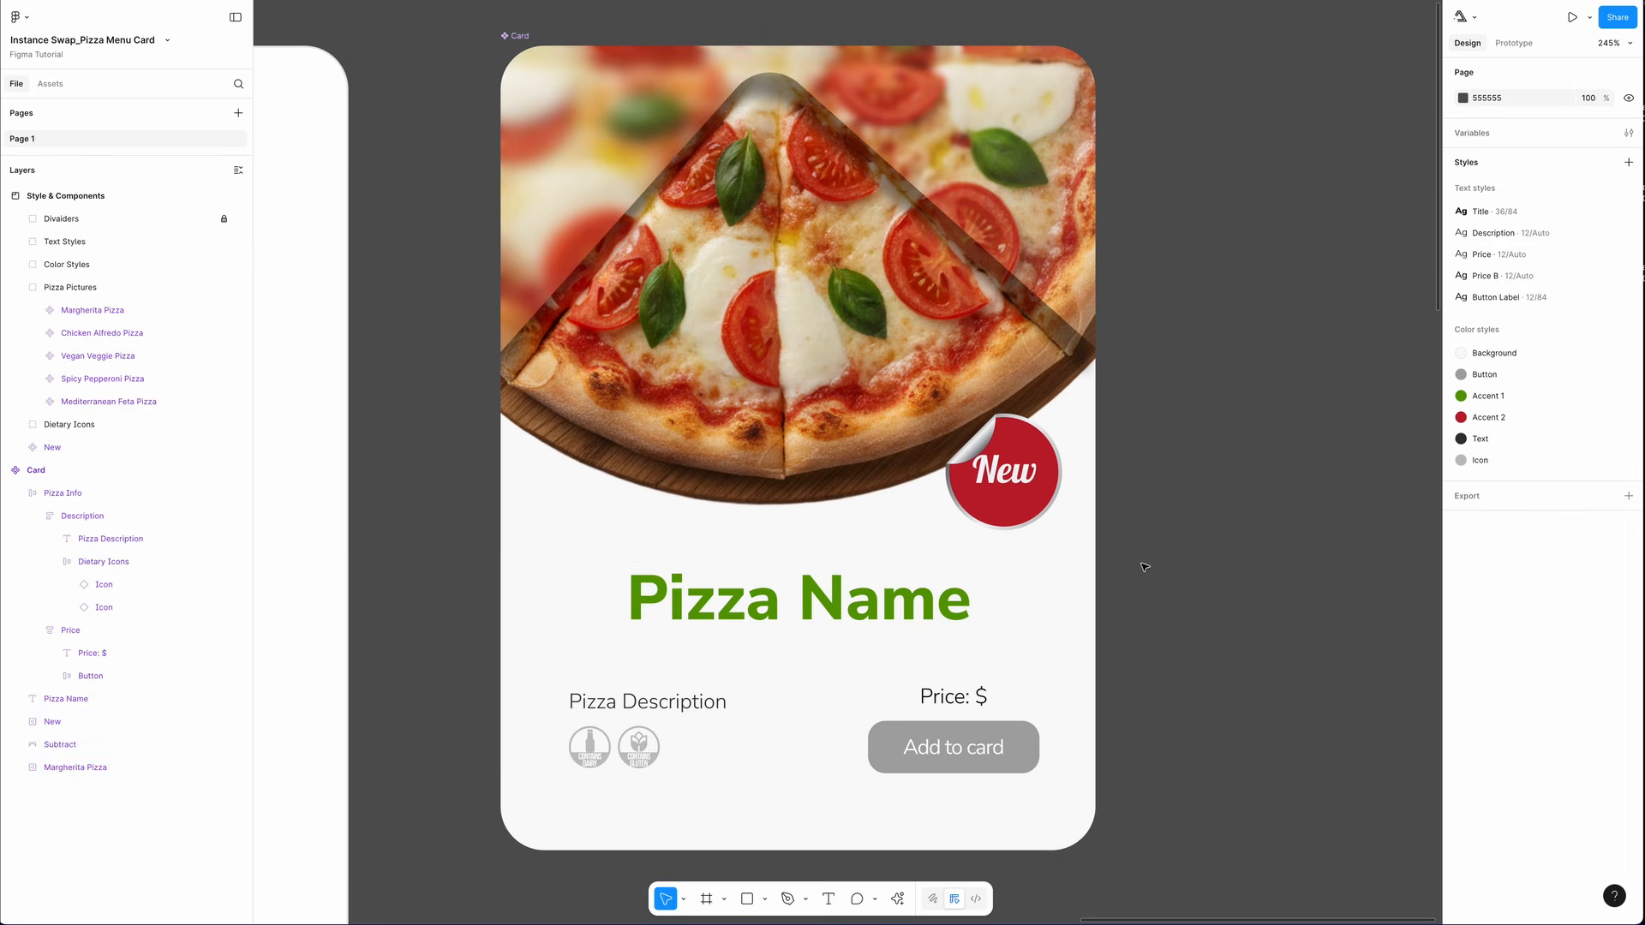
{"action": "left_click", "coordinate": [714, 293]}
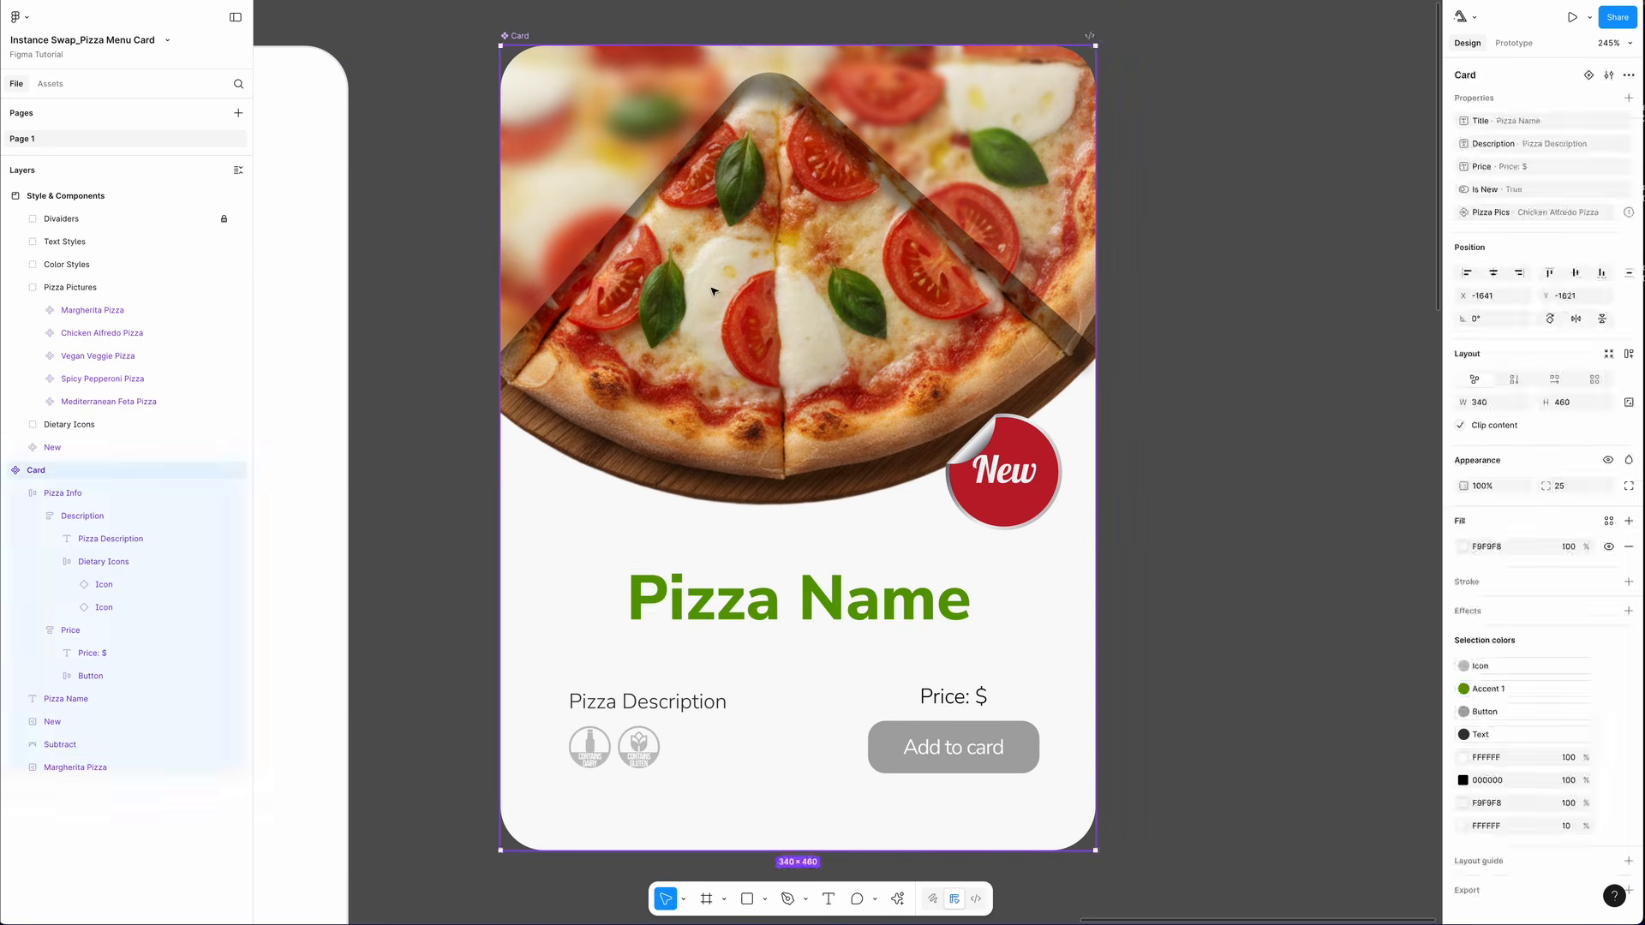
{"action": "double_click", "coordinate": [760, 366]}
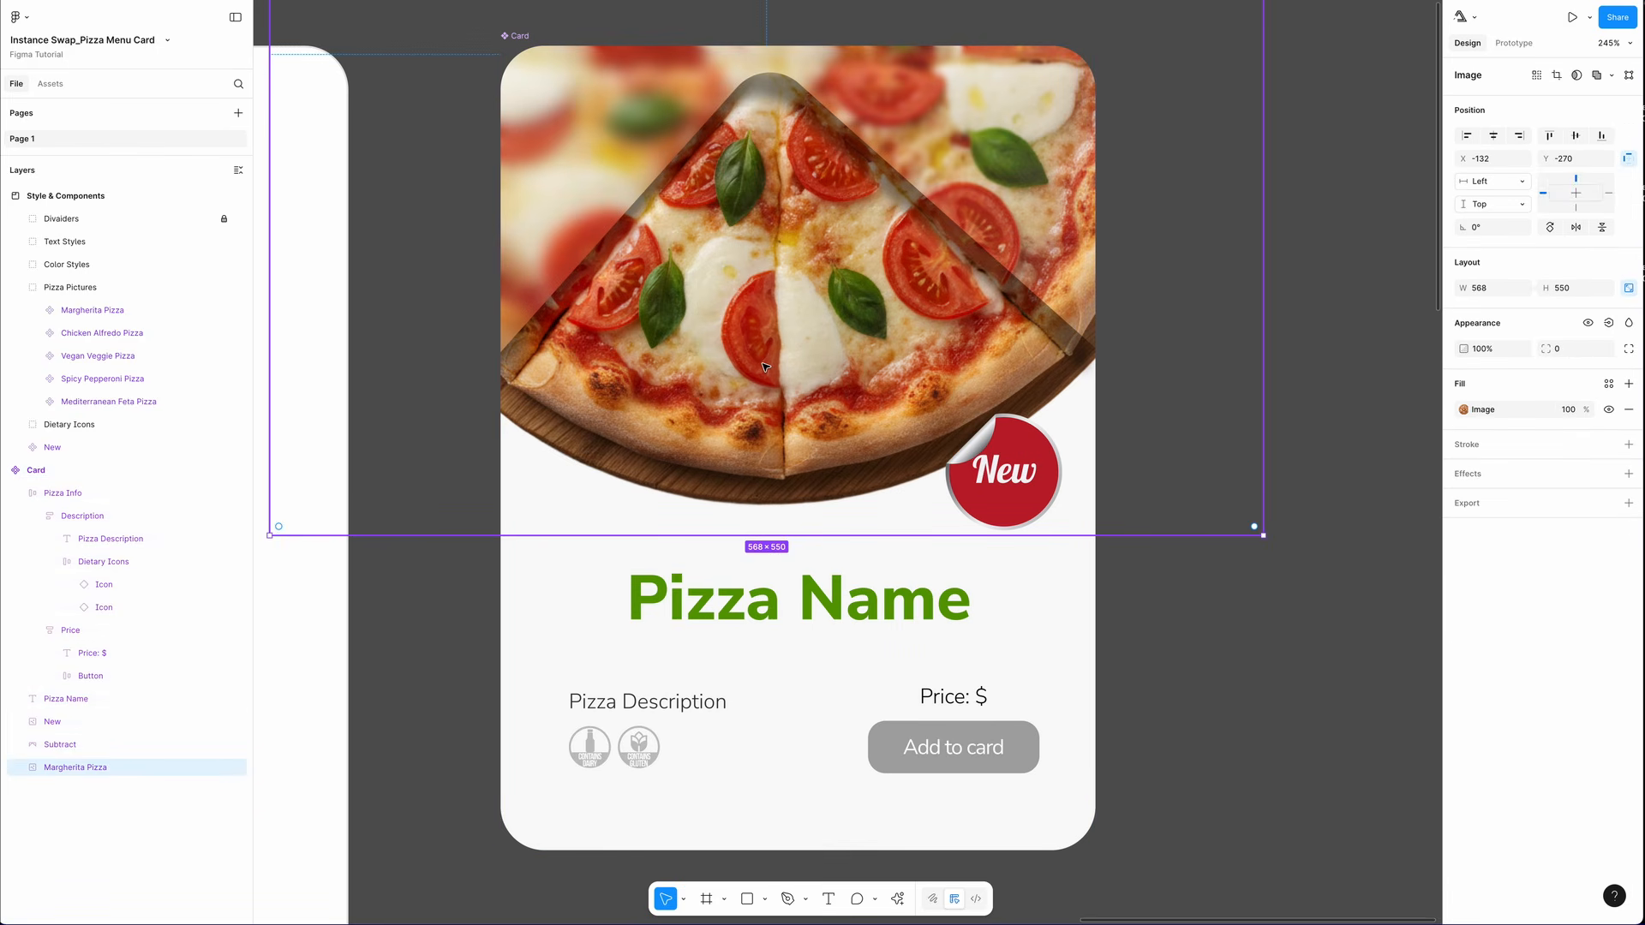
{"action": "key", "text": "Delete"}
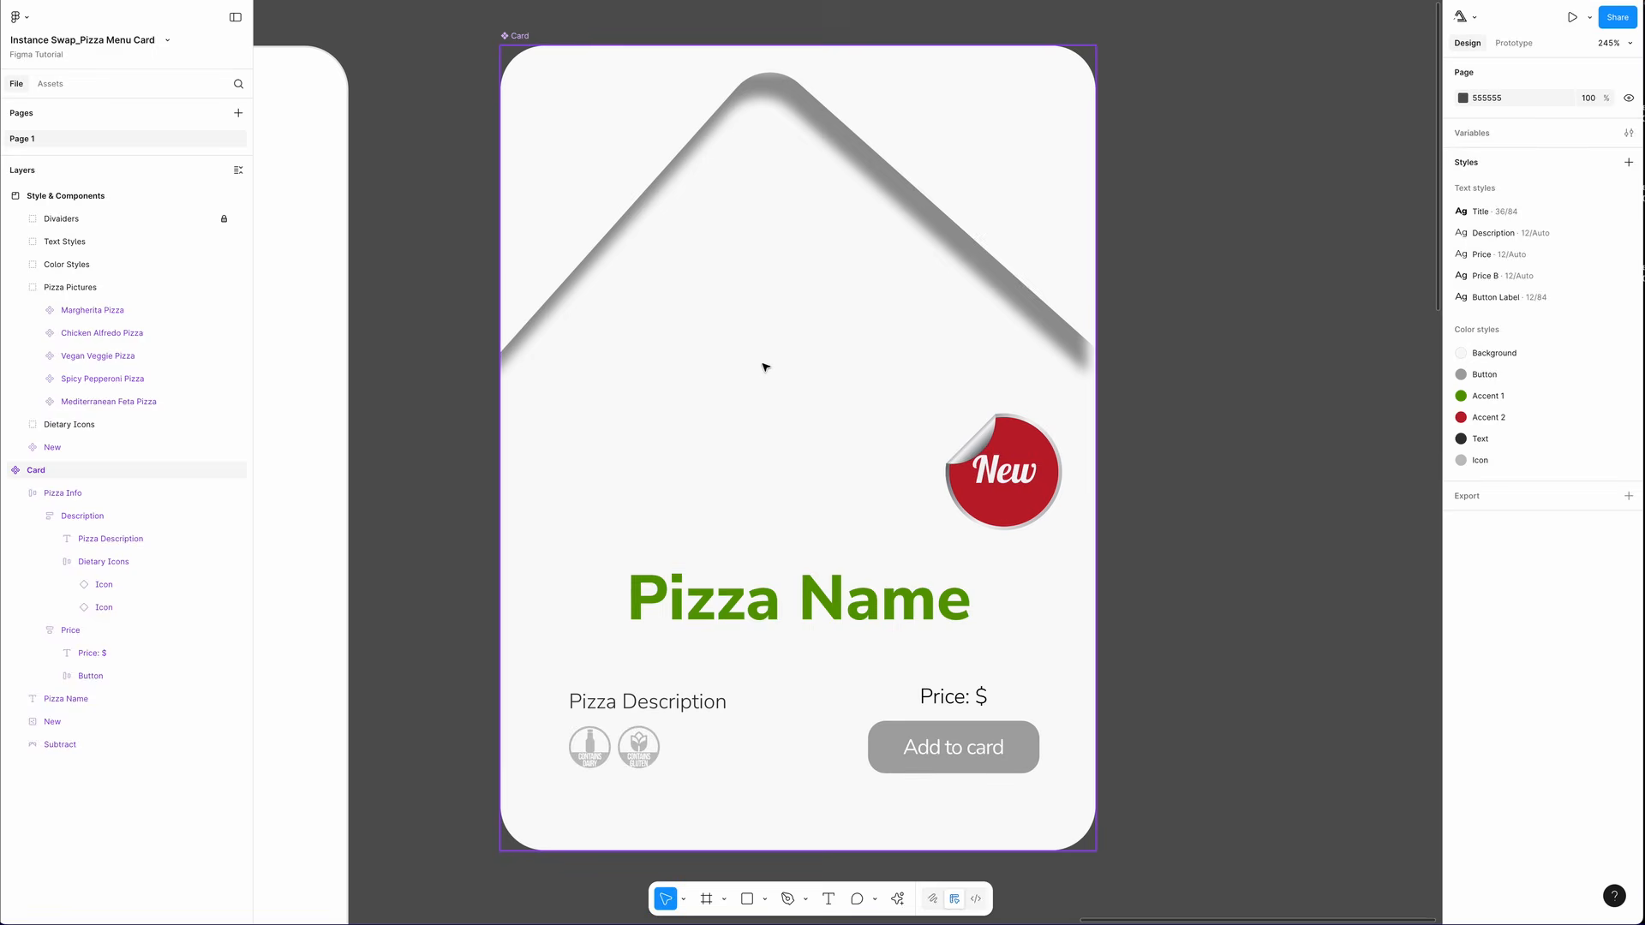
- Place a Chicken Alfredo Pizza instance in the card beneath the Subtract layer and enlarge it to 562 × 562 to fill the picture area
{"action": "scroll", "coordinate": [765, 367], "scroll_direction": "down", "scroll_amount": 10}
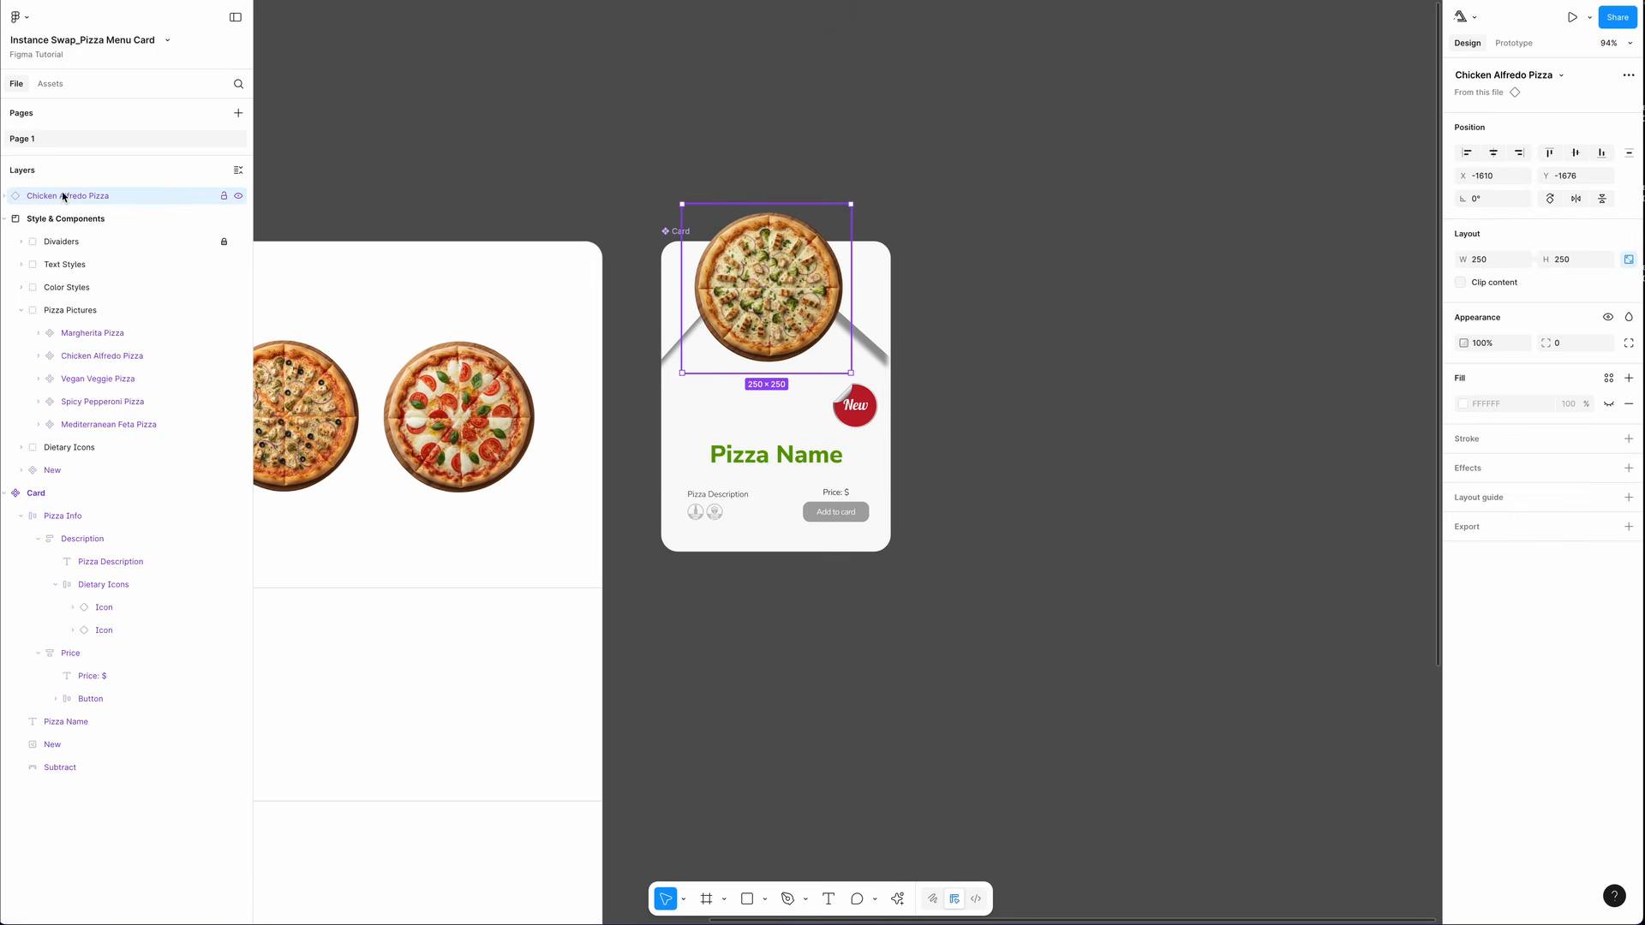
{"action": "left_click_drag", "start_coordinate": [62, 193], "coordinate": [66, 737]}
{"action": "left_click", "coordinate": [62, 769]}
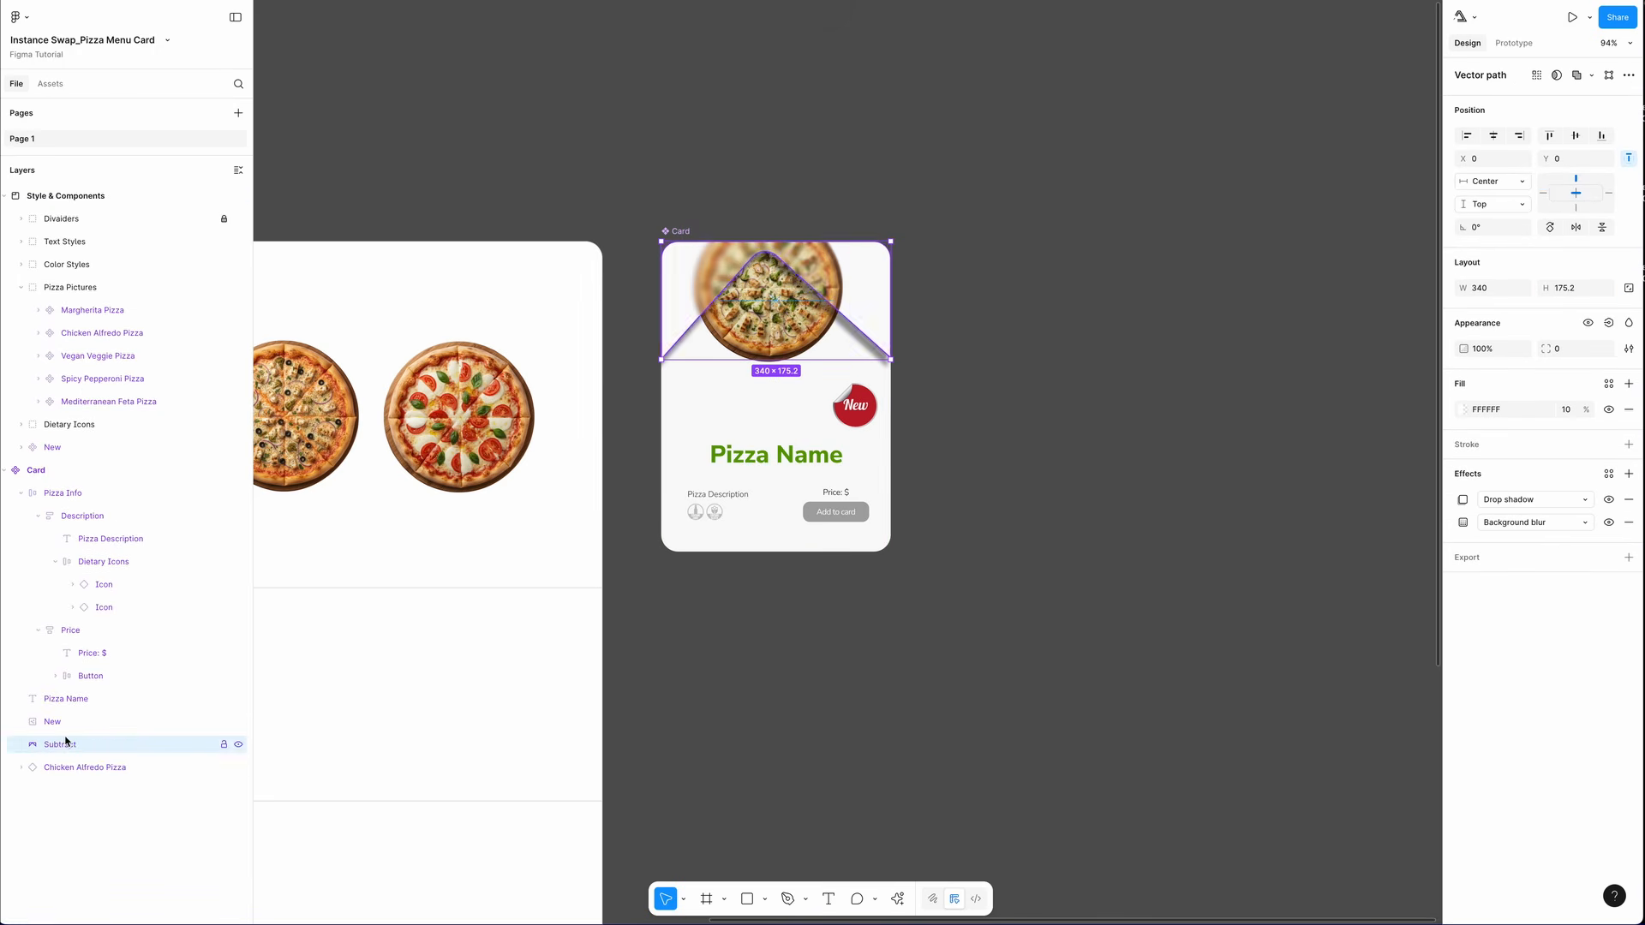
{"action": "left_click", "coordinate": [754, 323]}
{"action": "left_click_drag", "start_coordinate": [916, 200], "coordinate": [1065, 110]}
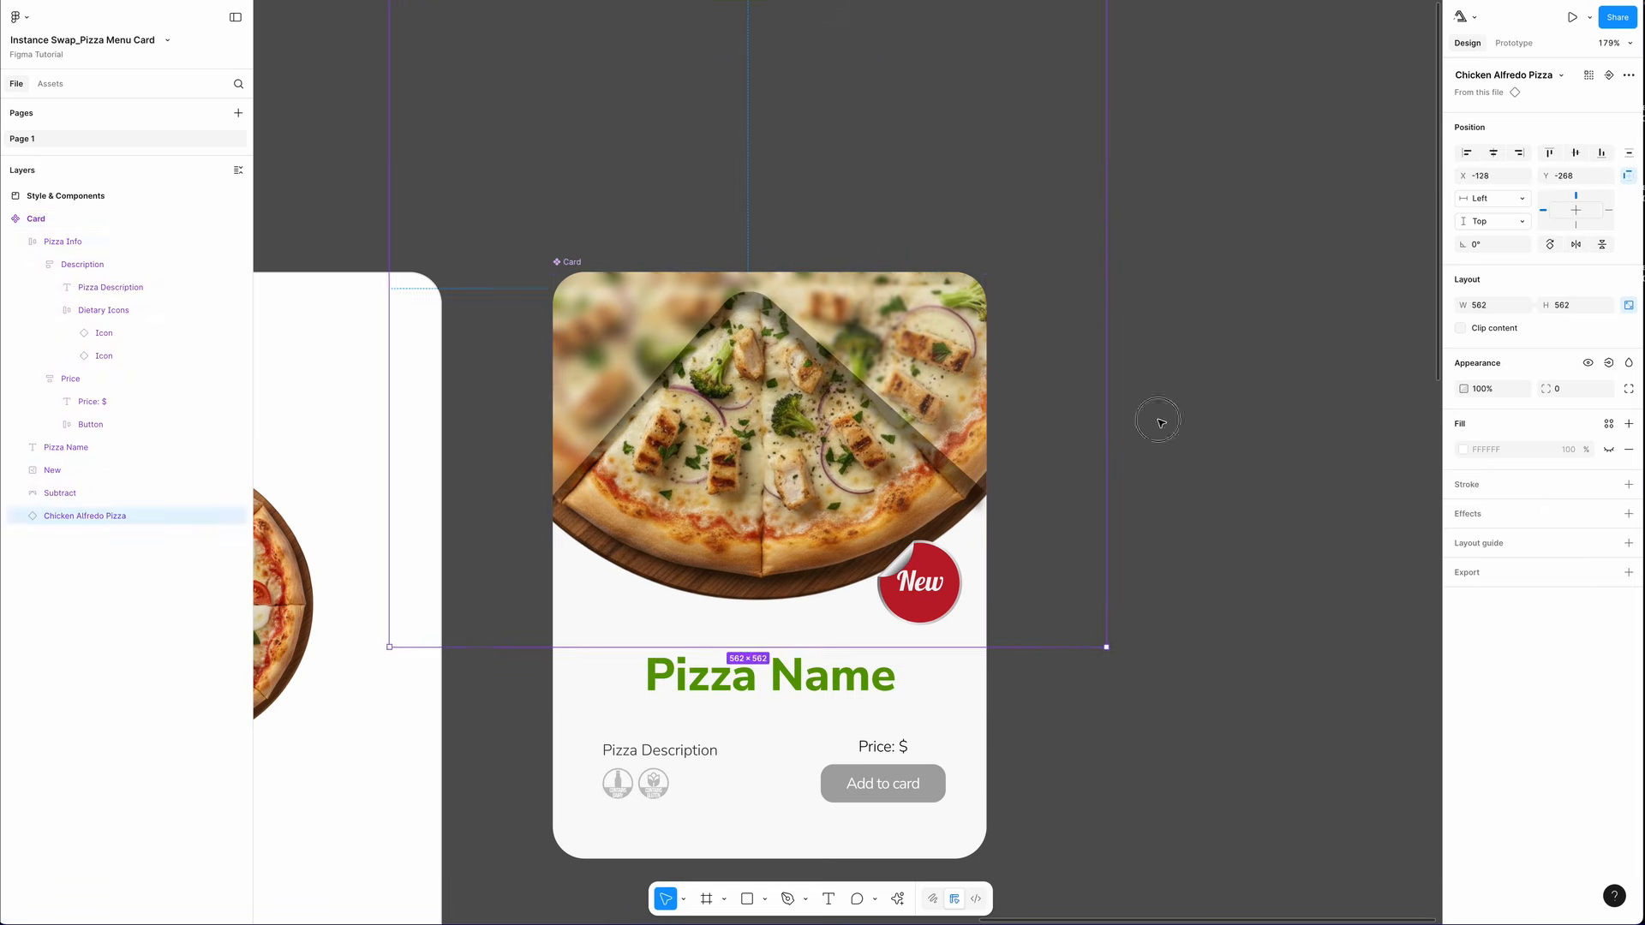
{"action": "left_click", "coordinate": [1157, 419]}
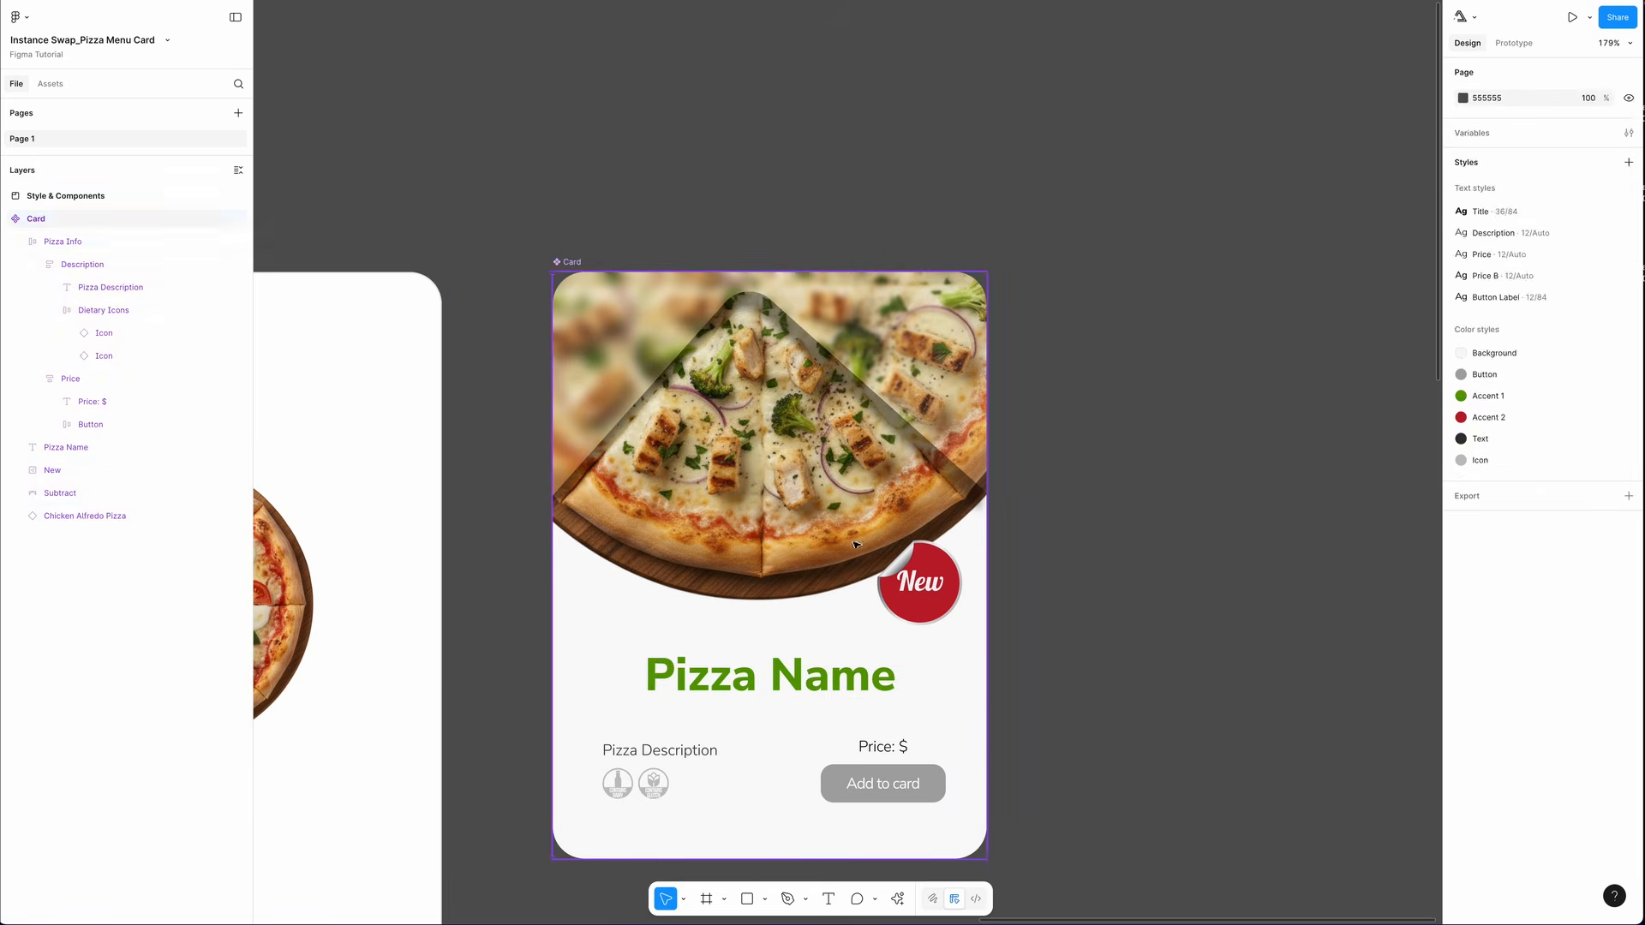
- Link the Chicken Alfredo Pizza instance in the card to the Pizza Pics property
{"action": "double_click", "coordinate": [748, 483]}
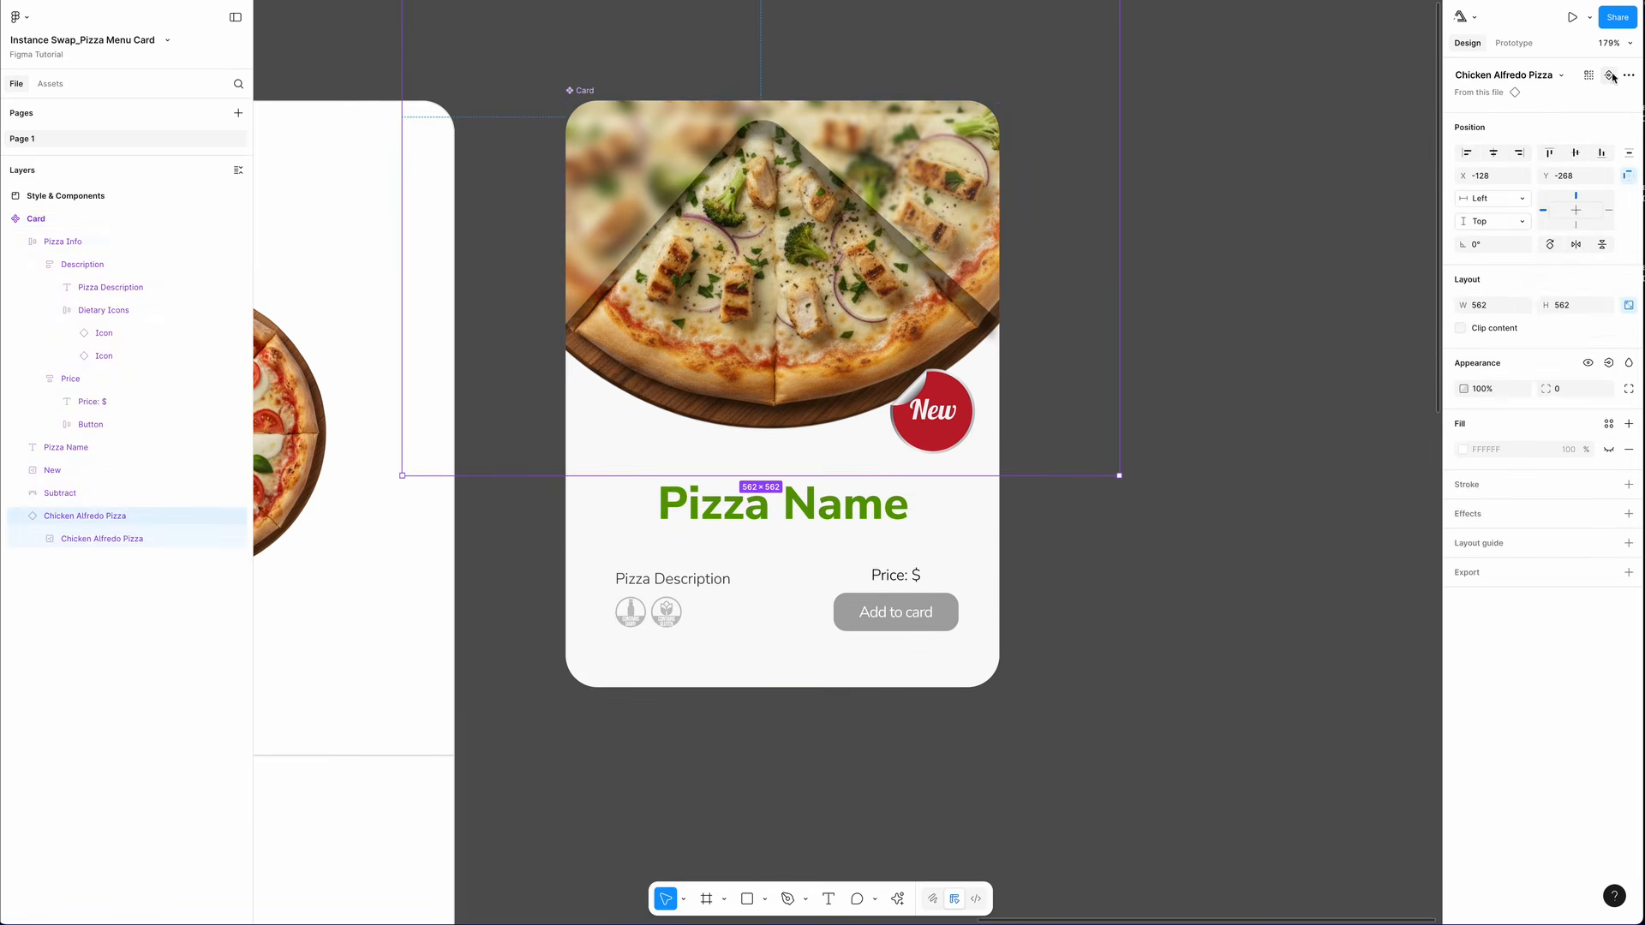
{"action": "left_click", "coordinate": [1611, 75]}
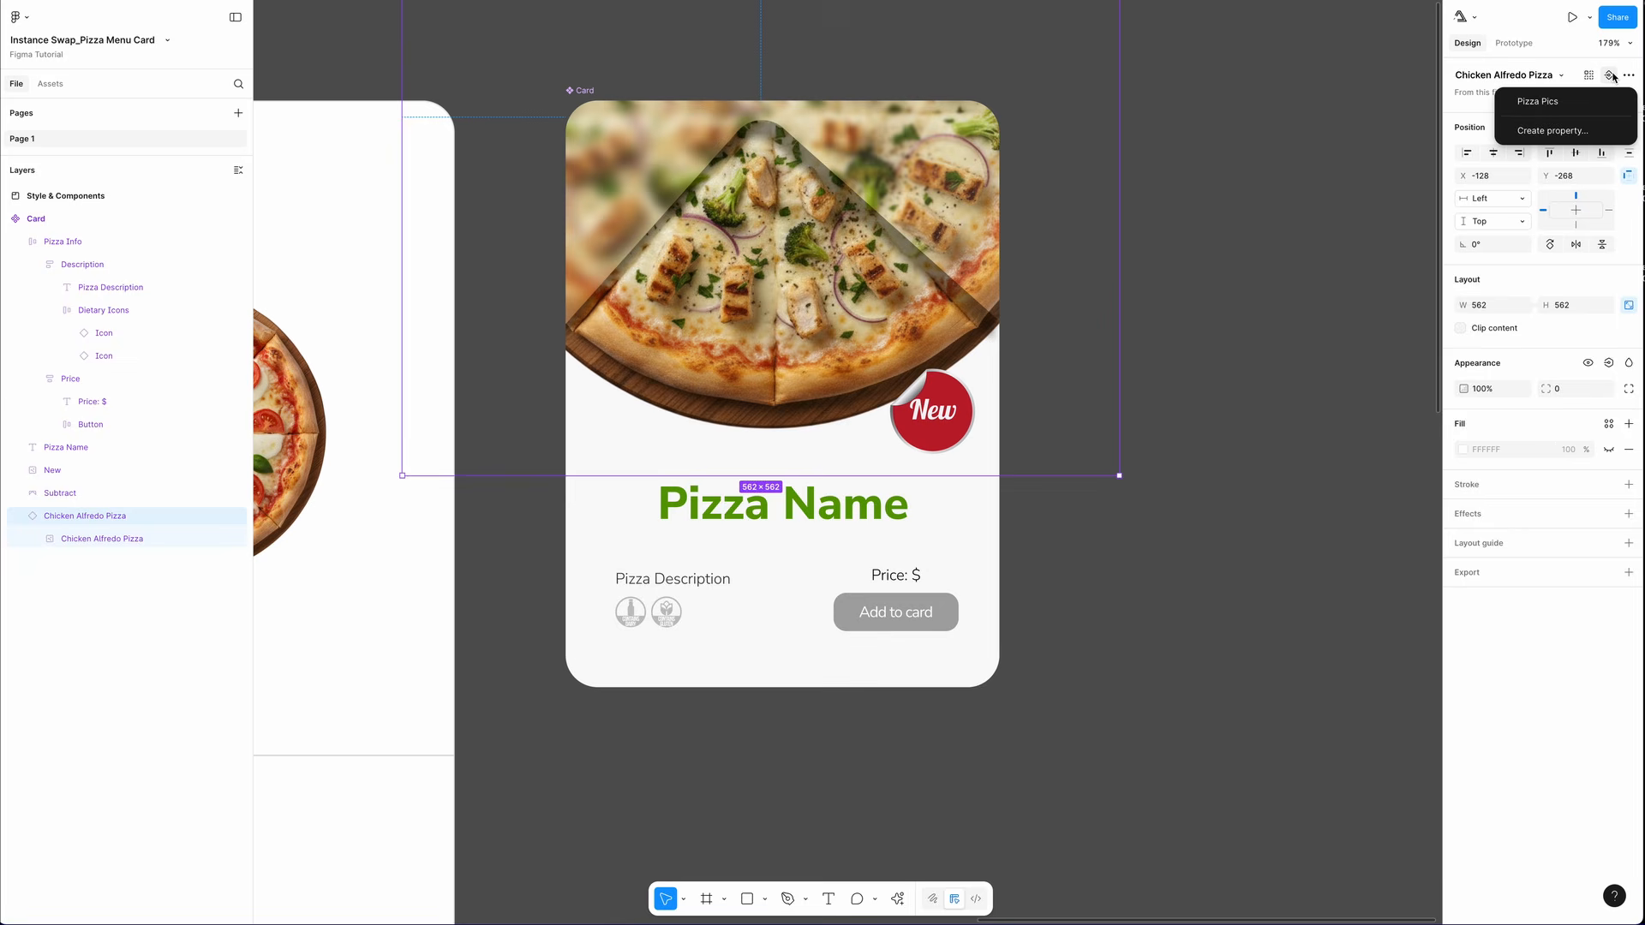
{"action": "left_click", "coordinate": [1556, 104]}
{"action": "key", "text": "Escape"}
- Create a Card instance swap property named Dietary Icons with the Icon component as its value
{"action": "left_click", "coordinate": [1628, 98]}
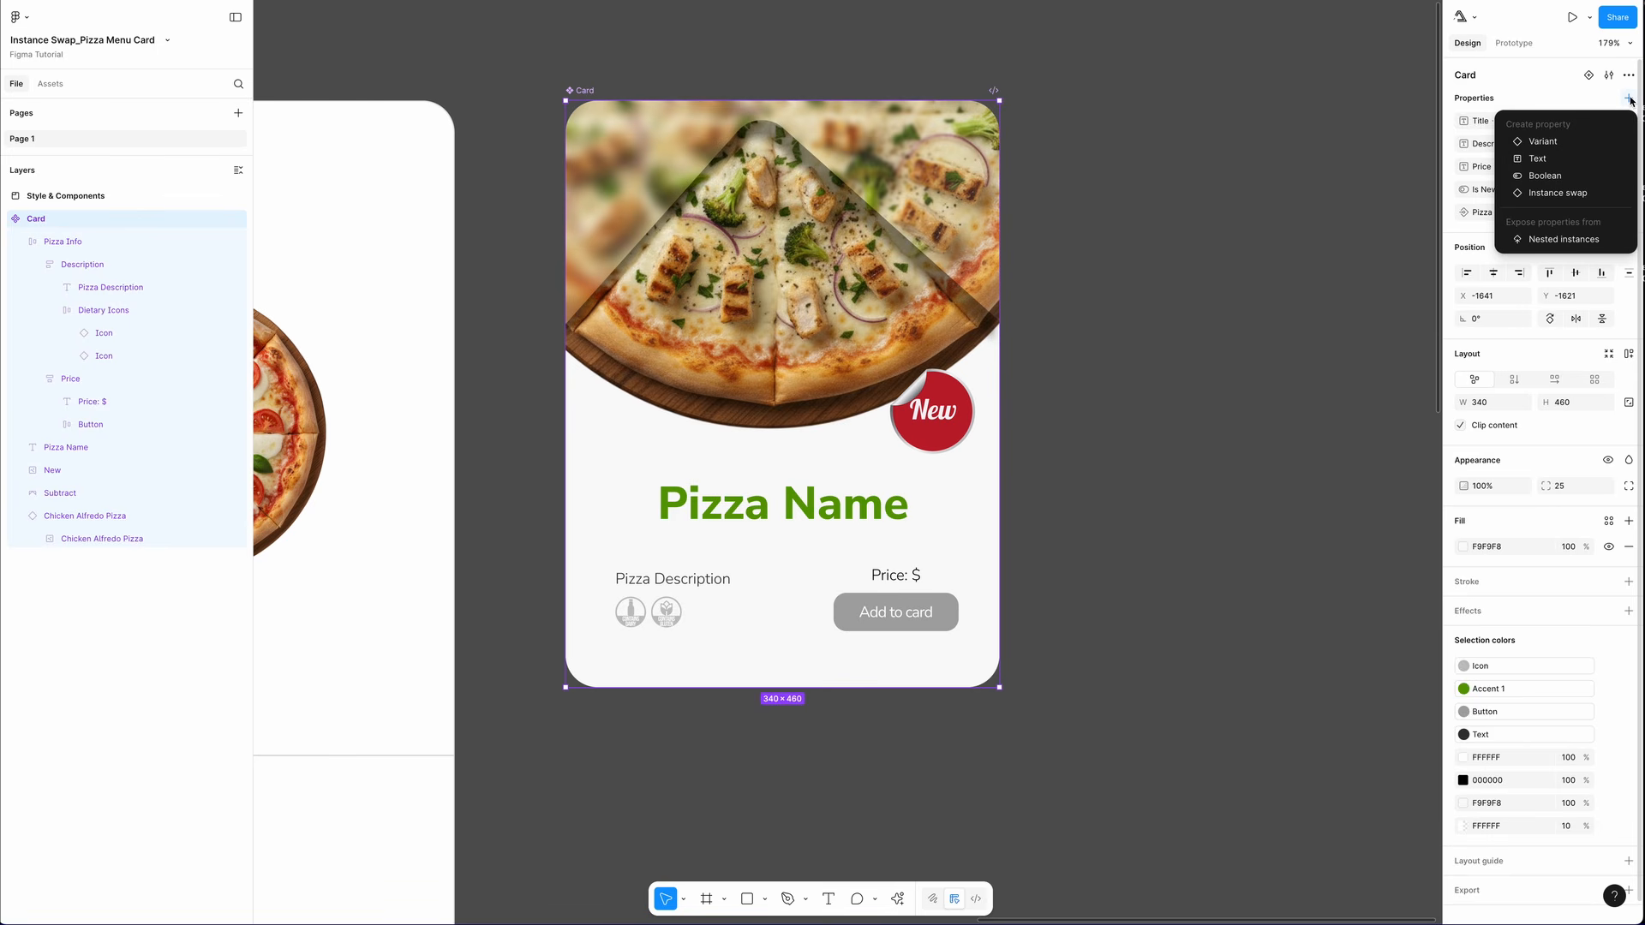
{"action": "left_click", "coordinate": [1542, 194]}
{"action": "left_click", "coordinate": [899, 388]}
{"action": "left_click", "coordinate": [780, 534]}
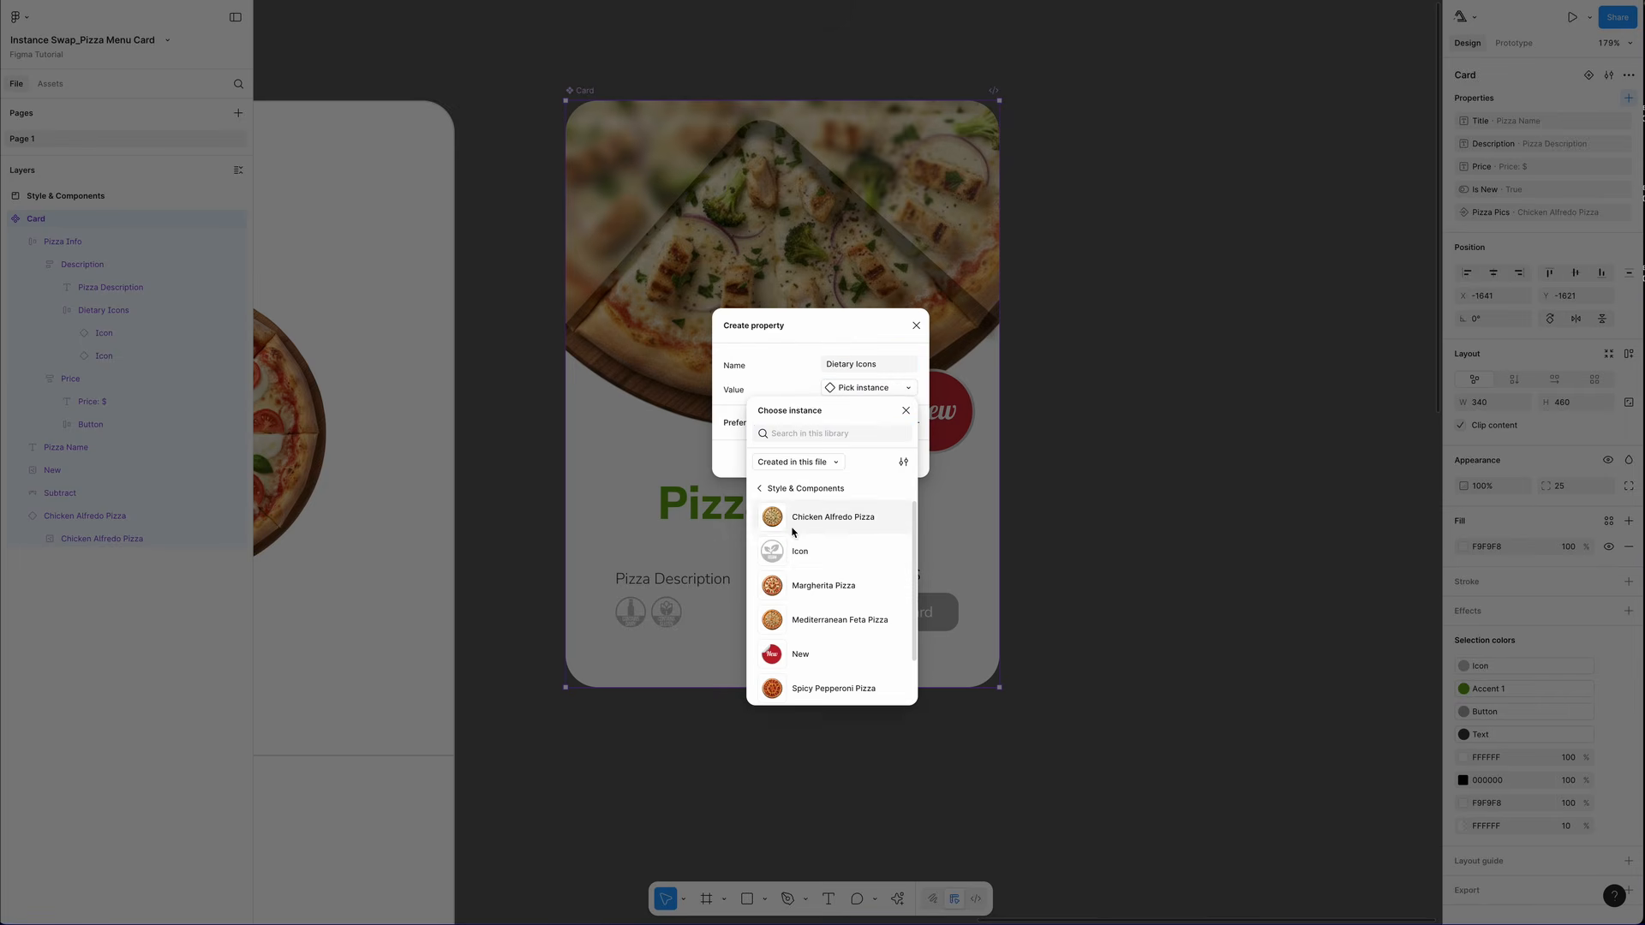
{"action": "left_click", "coordinate": [758, 556]}
{"action": "key", "text": "Return"}
- Link the card's two dietary icon instances to the Dietary Icons_1 and Dietary Icons_2 instance swap properties
{"action": "left_click", "coordinate": [666, 610]}
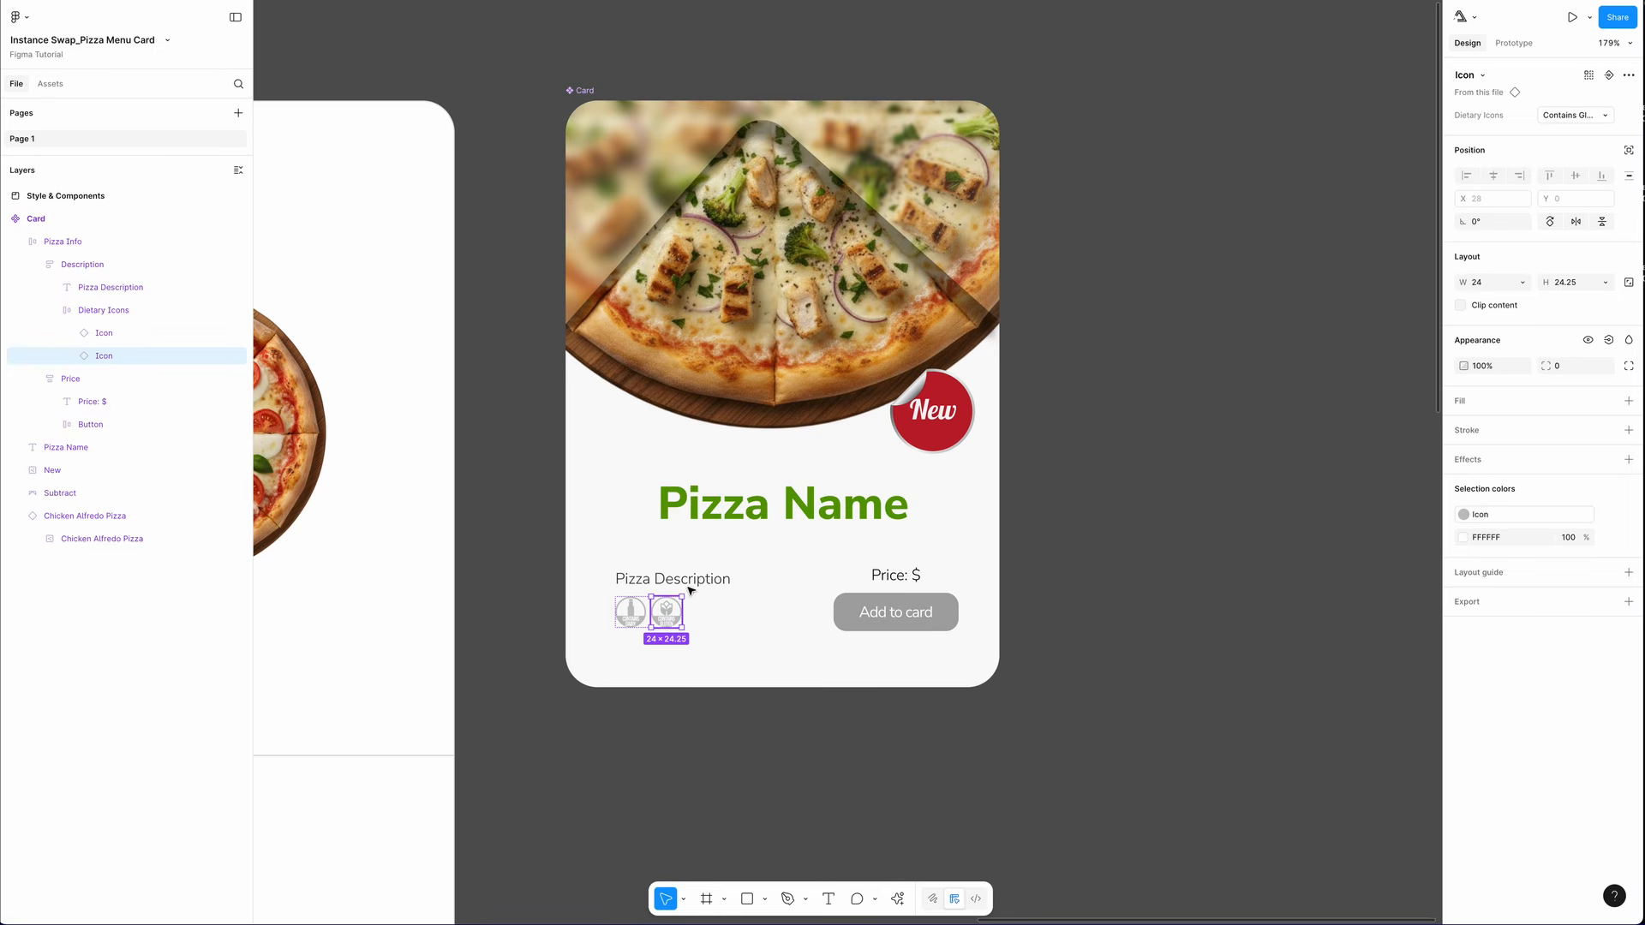
{"action": "left_click", "coordinate": [1609, 76]}
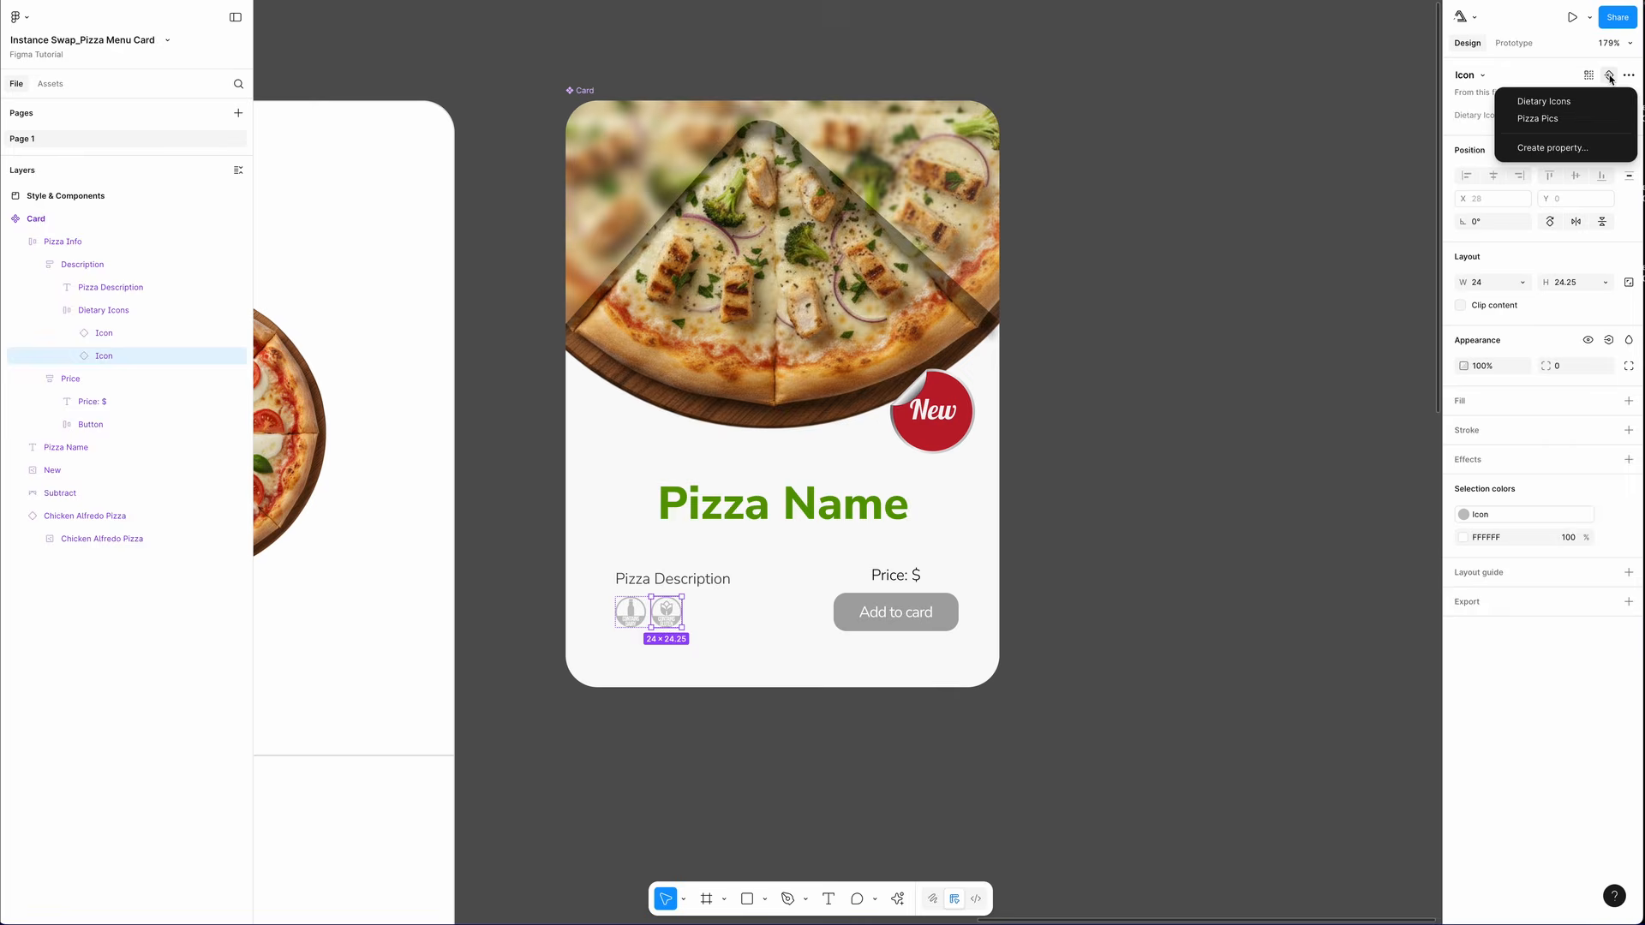
{"action": "left_click", "coordinate": [1542, 101]}
{"action": "left_click", "coordinate": [1609, 75]}
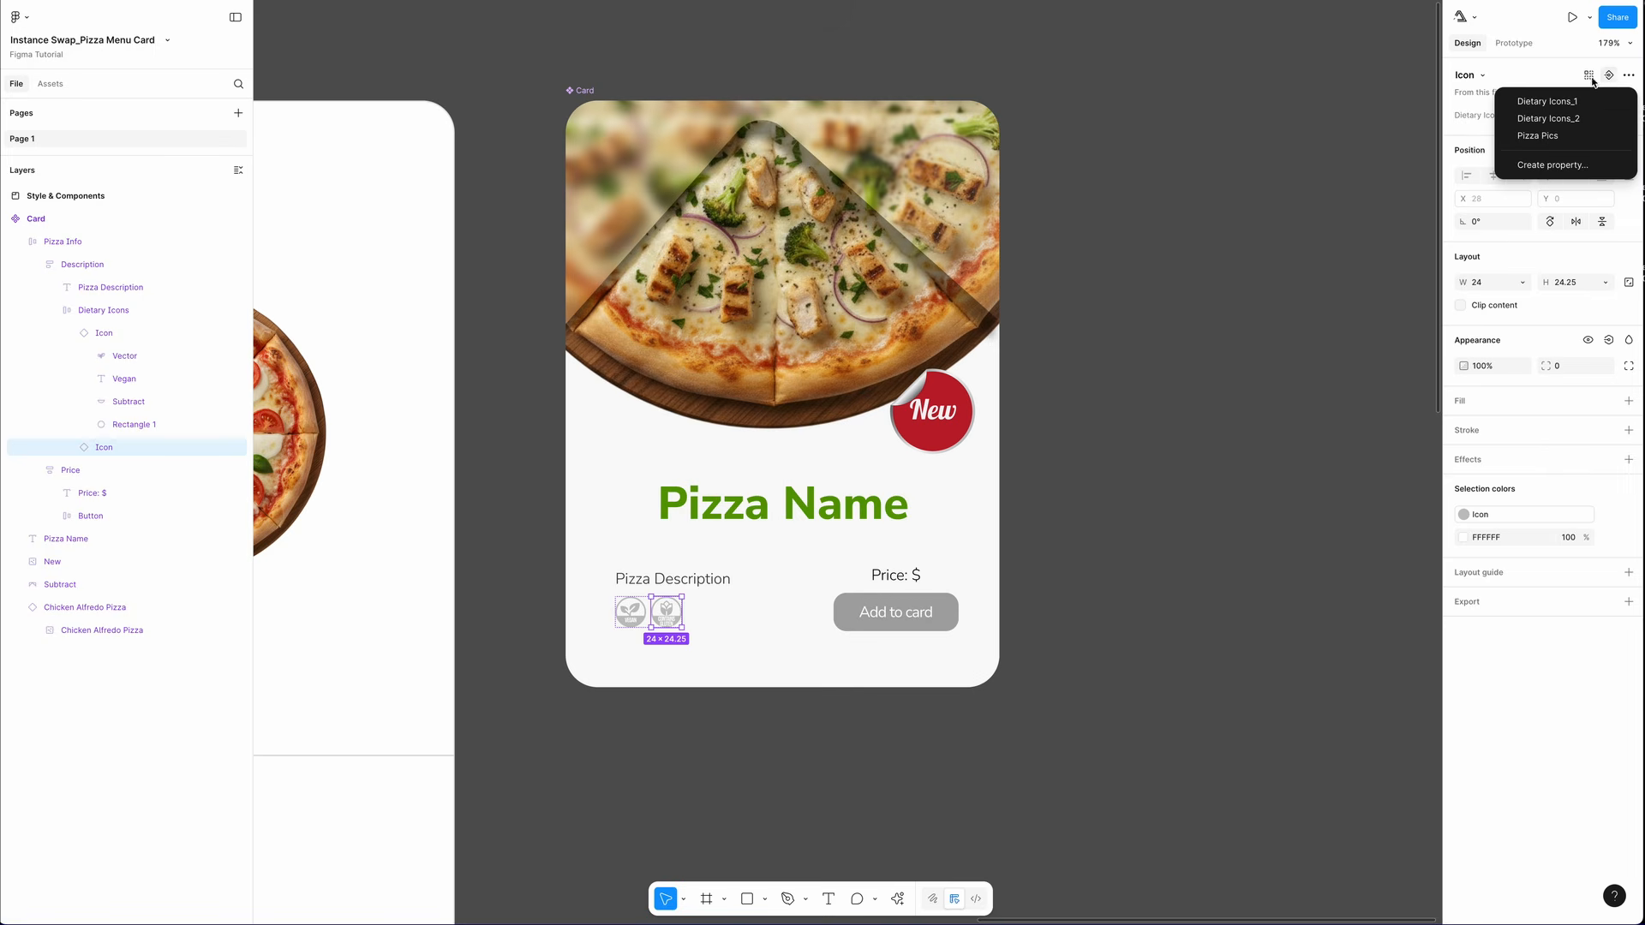
{"action": "left_click", "coordinate": [1551, 119]}
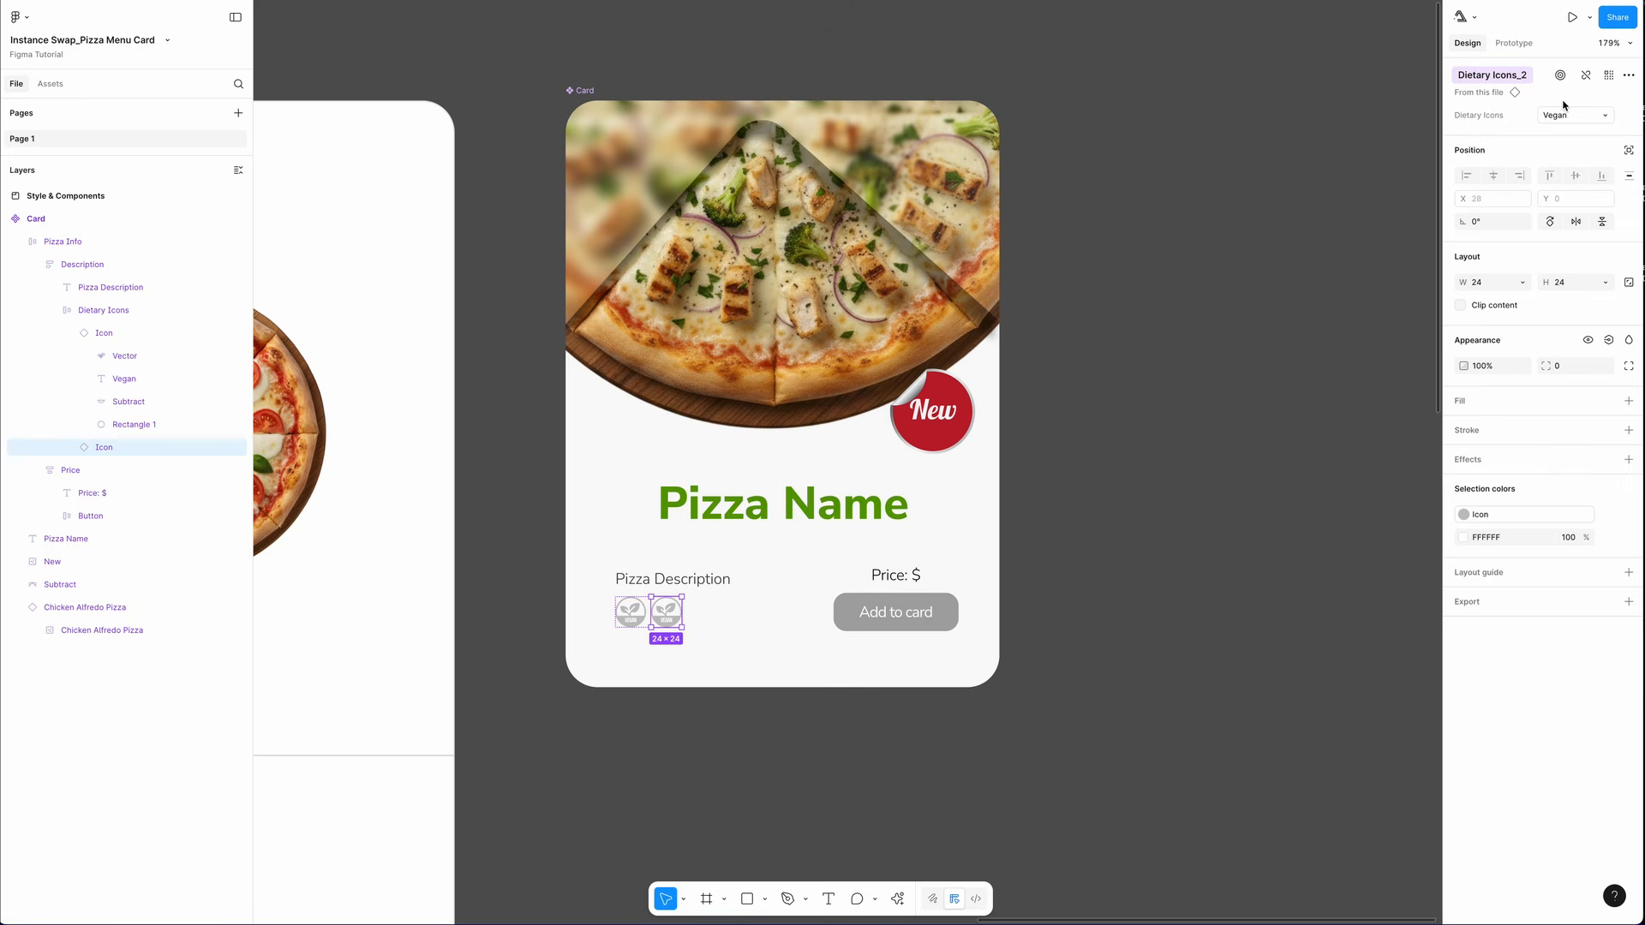
- Expose the properties of the nested Chicken Alfredo Pizza instance and both Icon instances on the Card component
{"action": "left_click", "coordinate": [602, 97]}
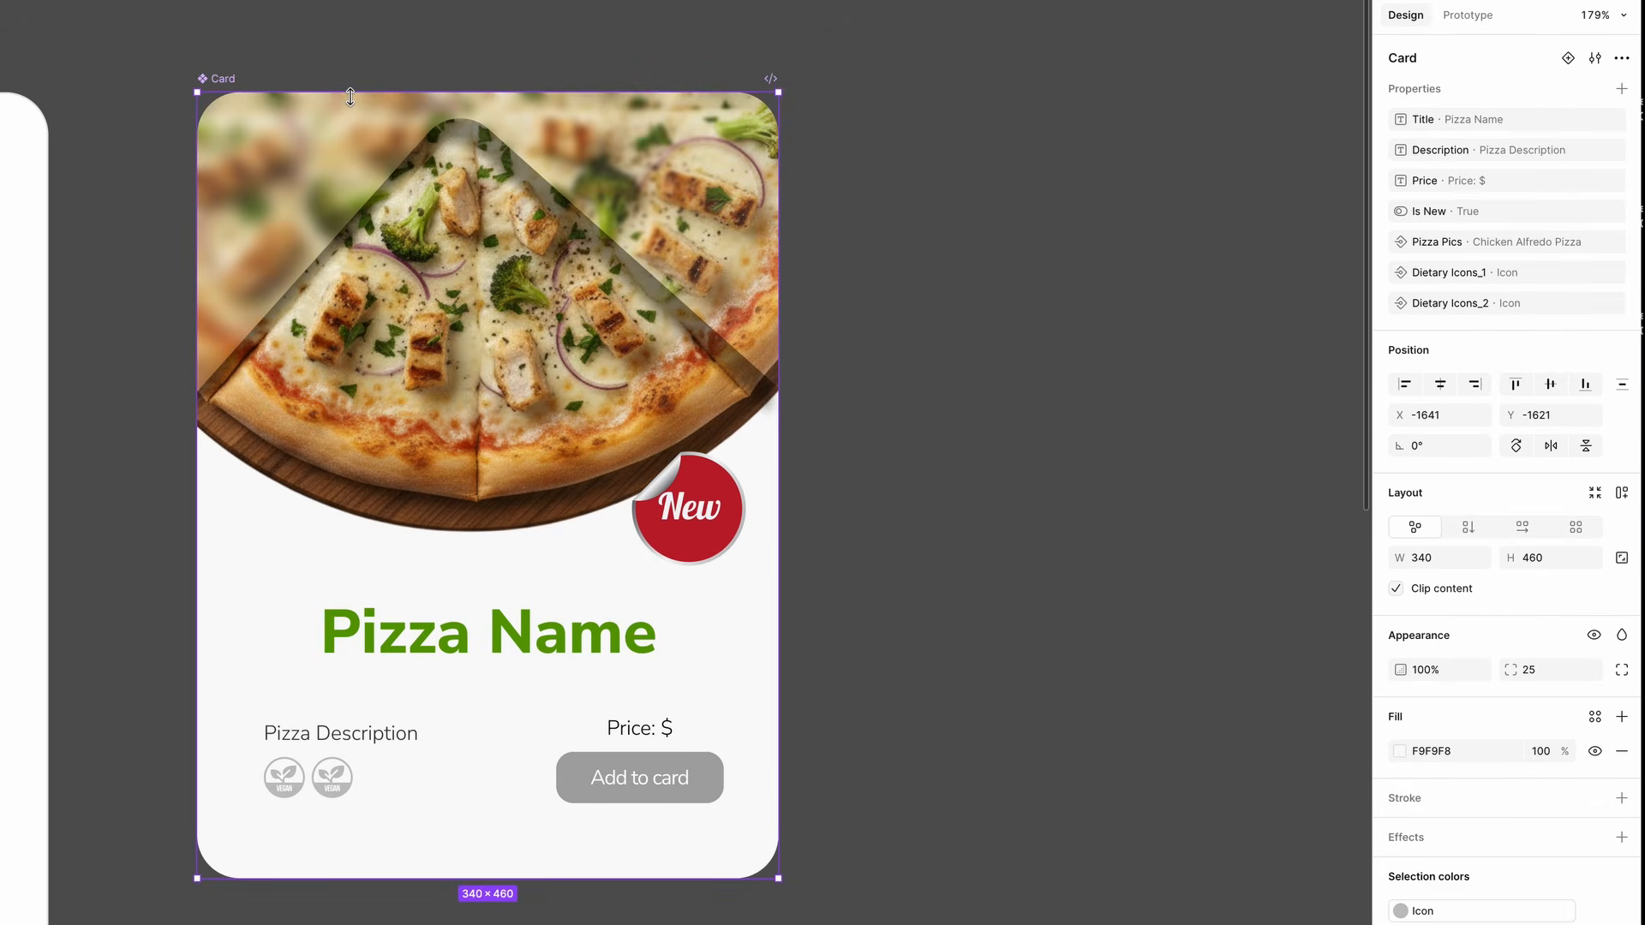
{"action": "left_click", "coordinate": [1622, 89]}
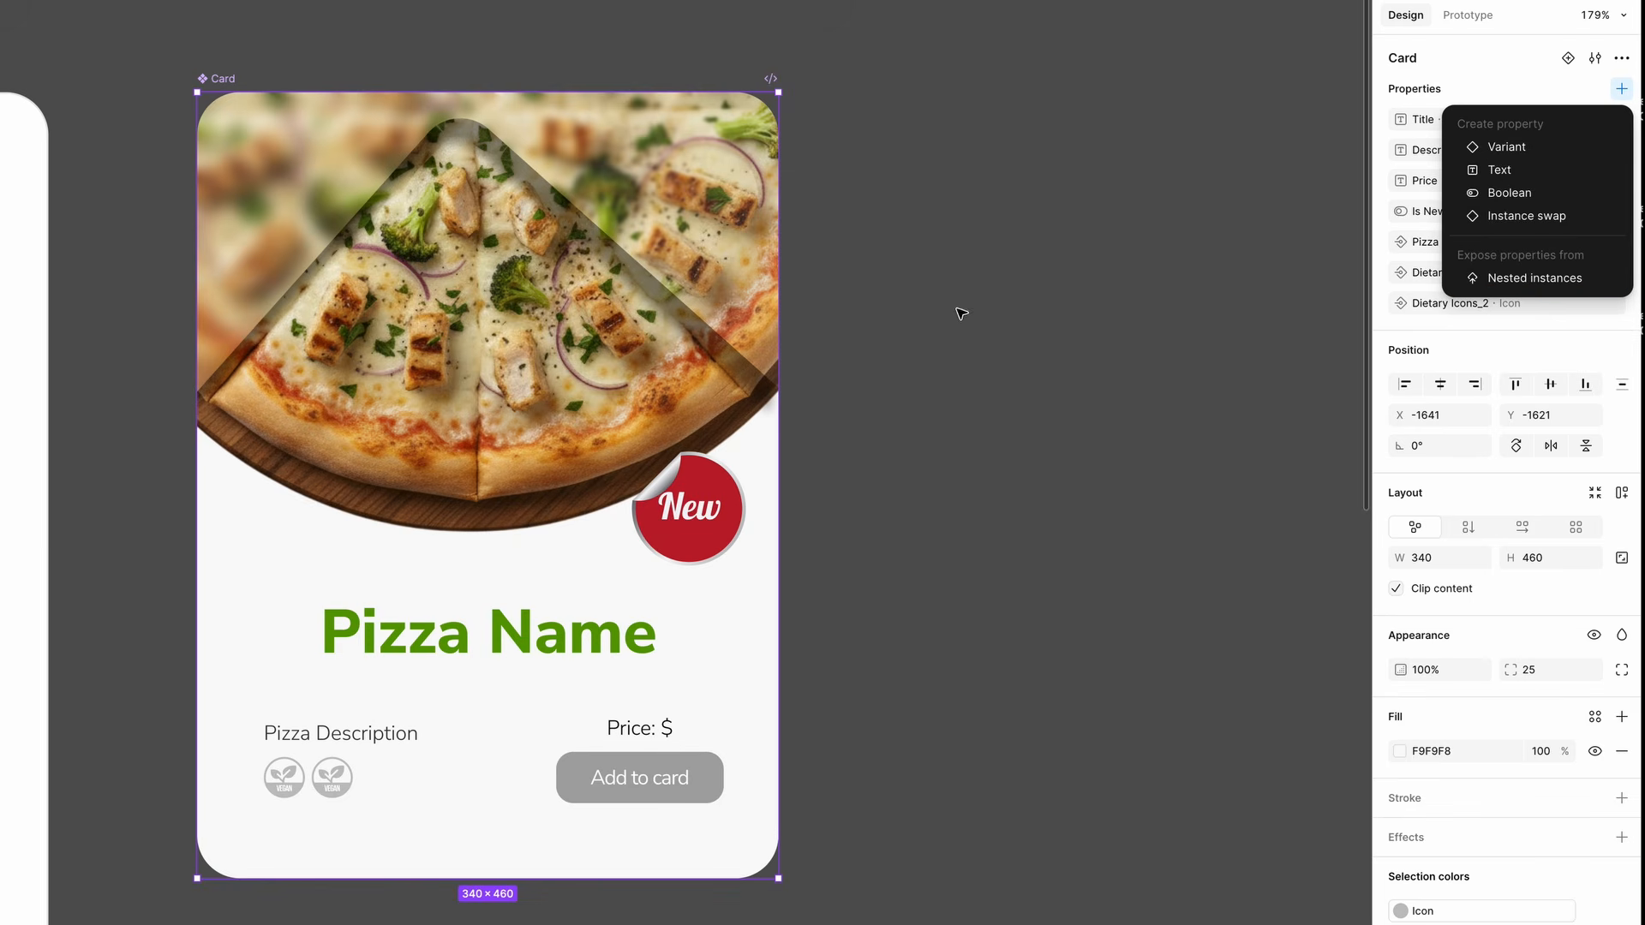
{"action": "left_click", "coordinate": [1582, 283]}
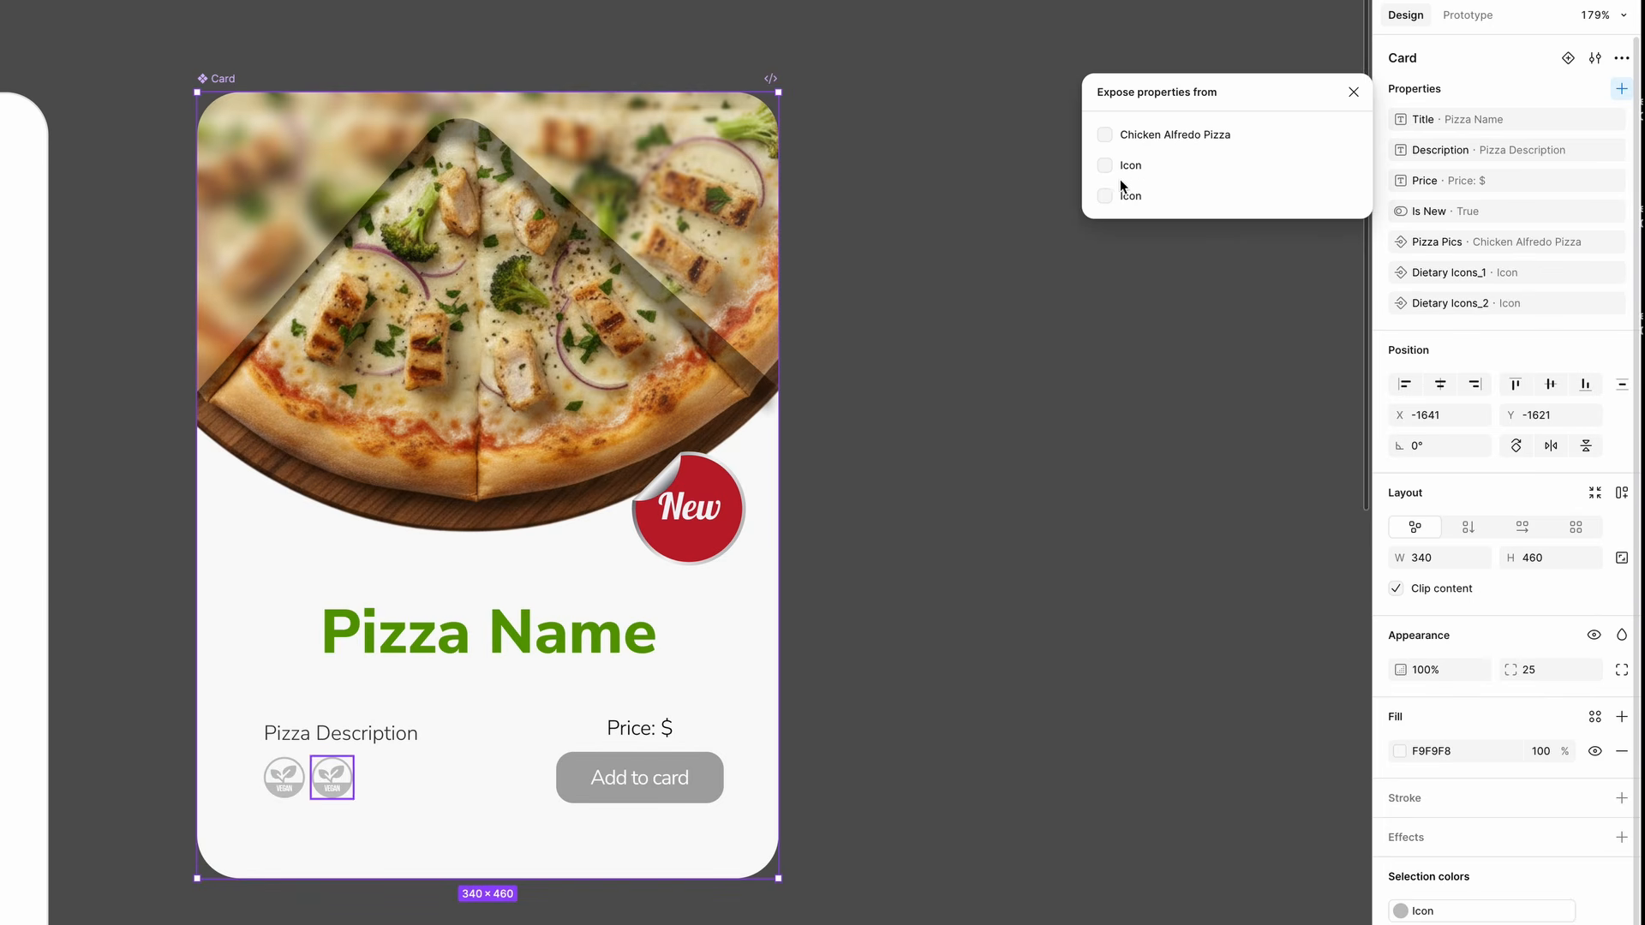
{"action": "left_click", "coordinate": [1105, 136]}
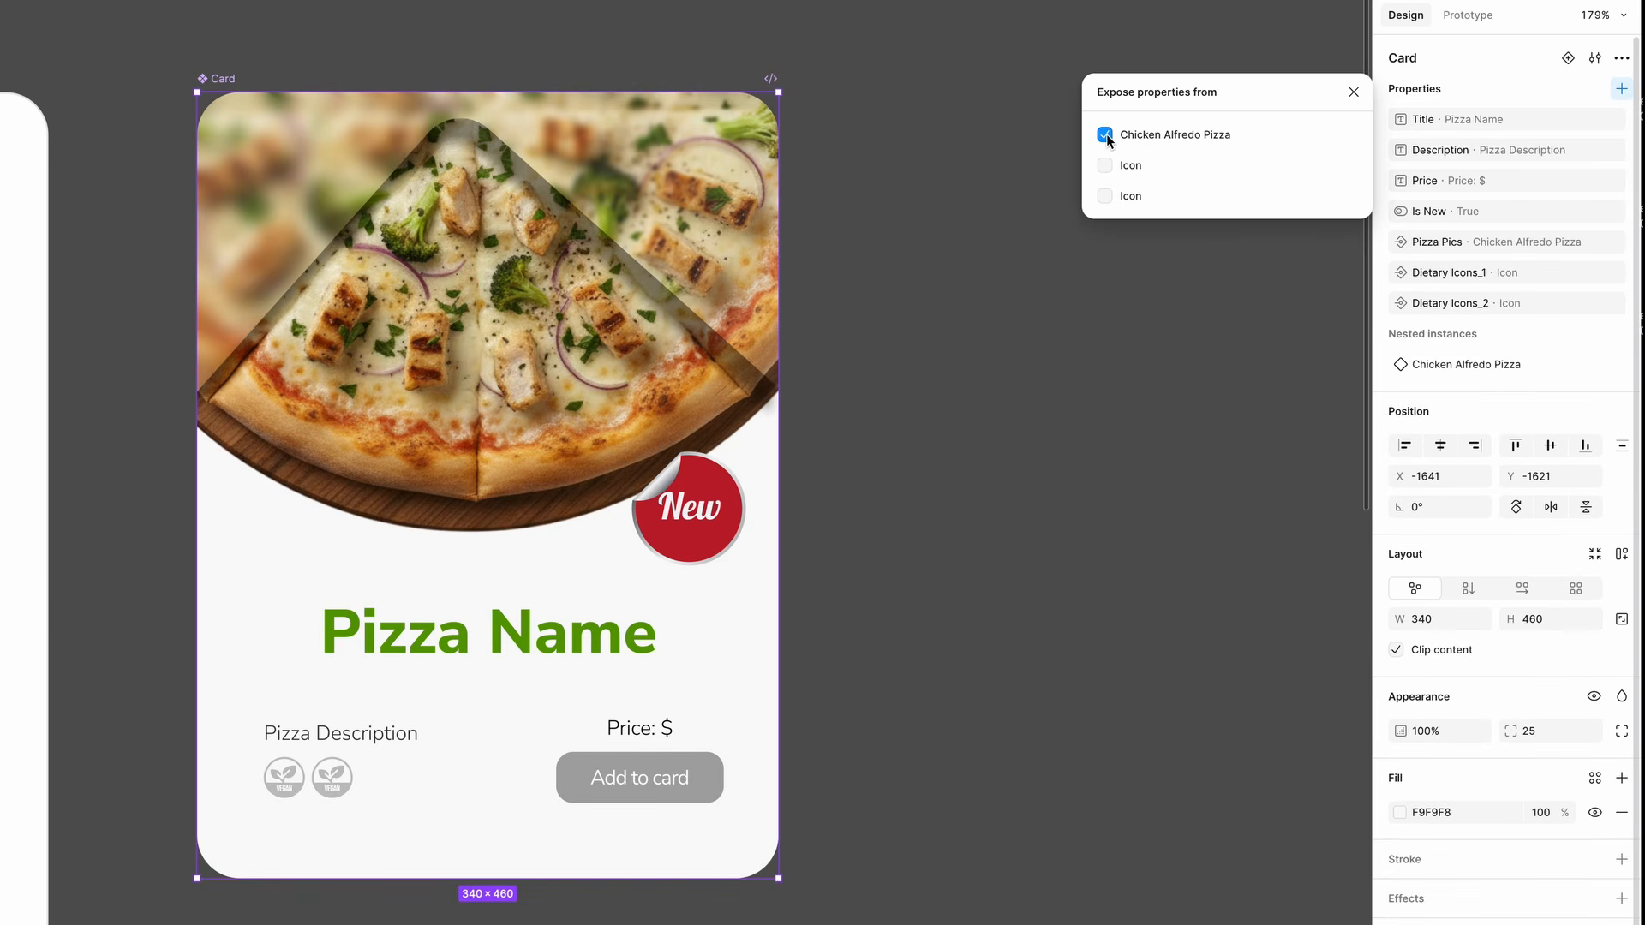
{"action": "left_click", "coordinate": [1105, 165]}
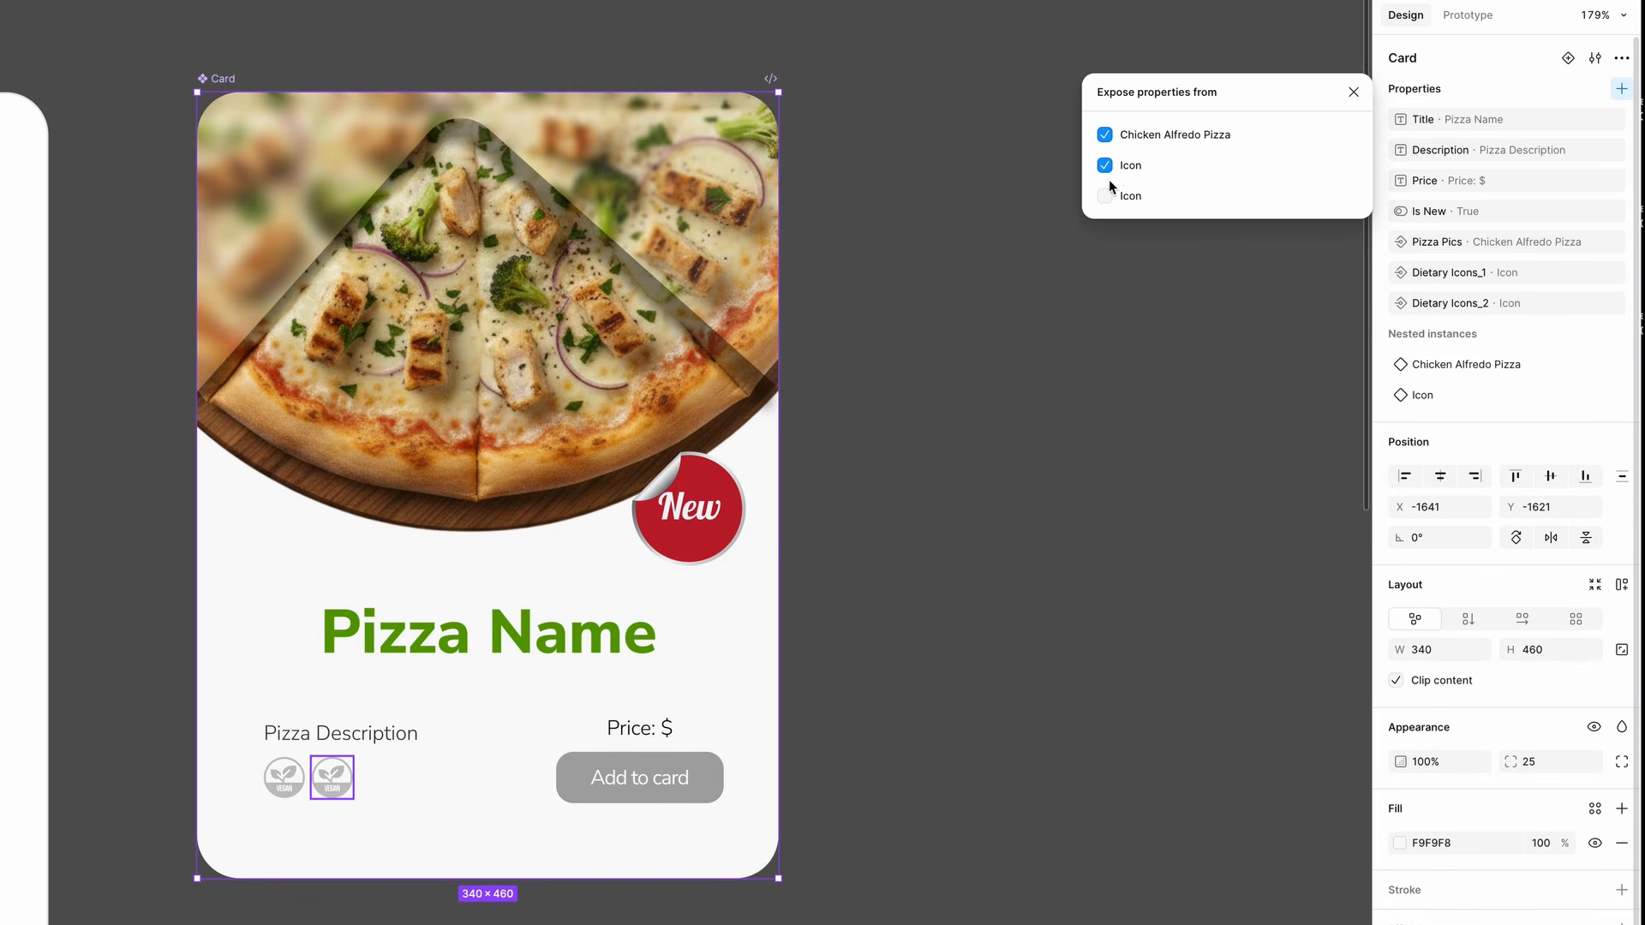
{"action": "left_click", "coordinate": [1105, 196]}
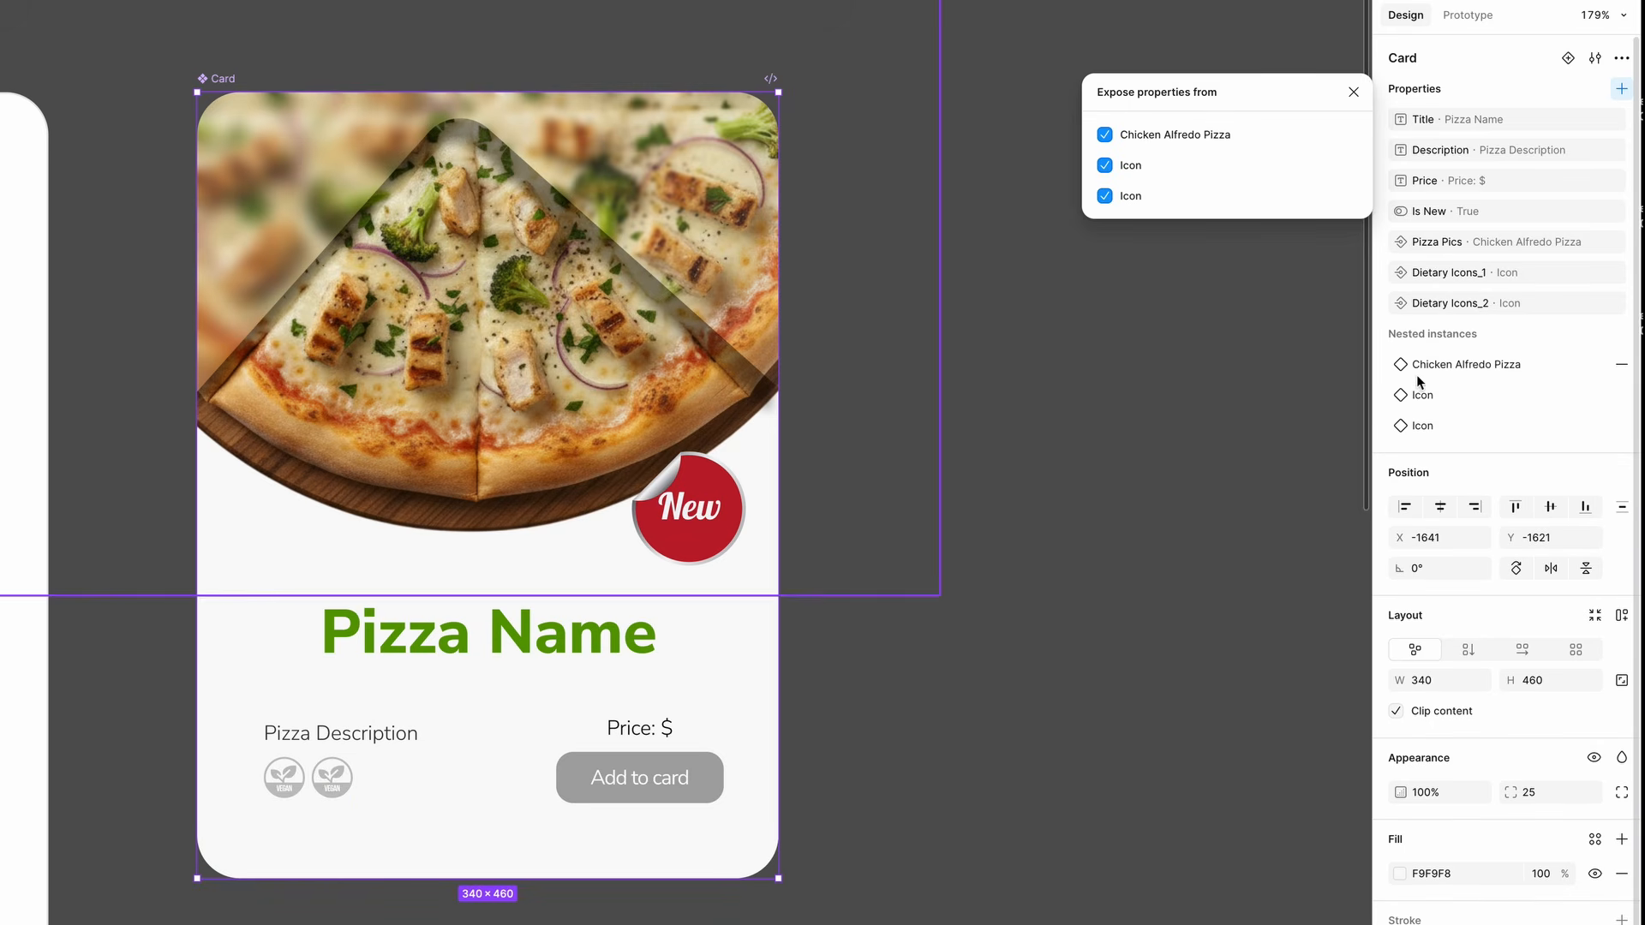
{"action": "left_click", "coordinate": [1354, 93]}
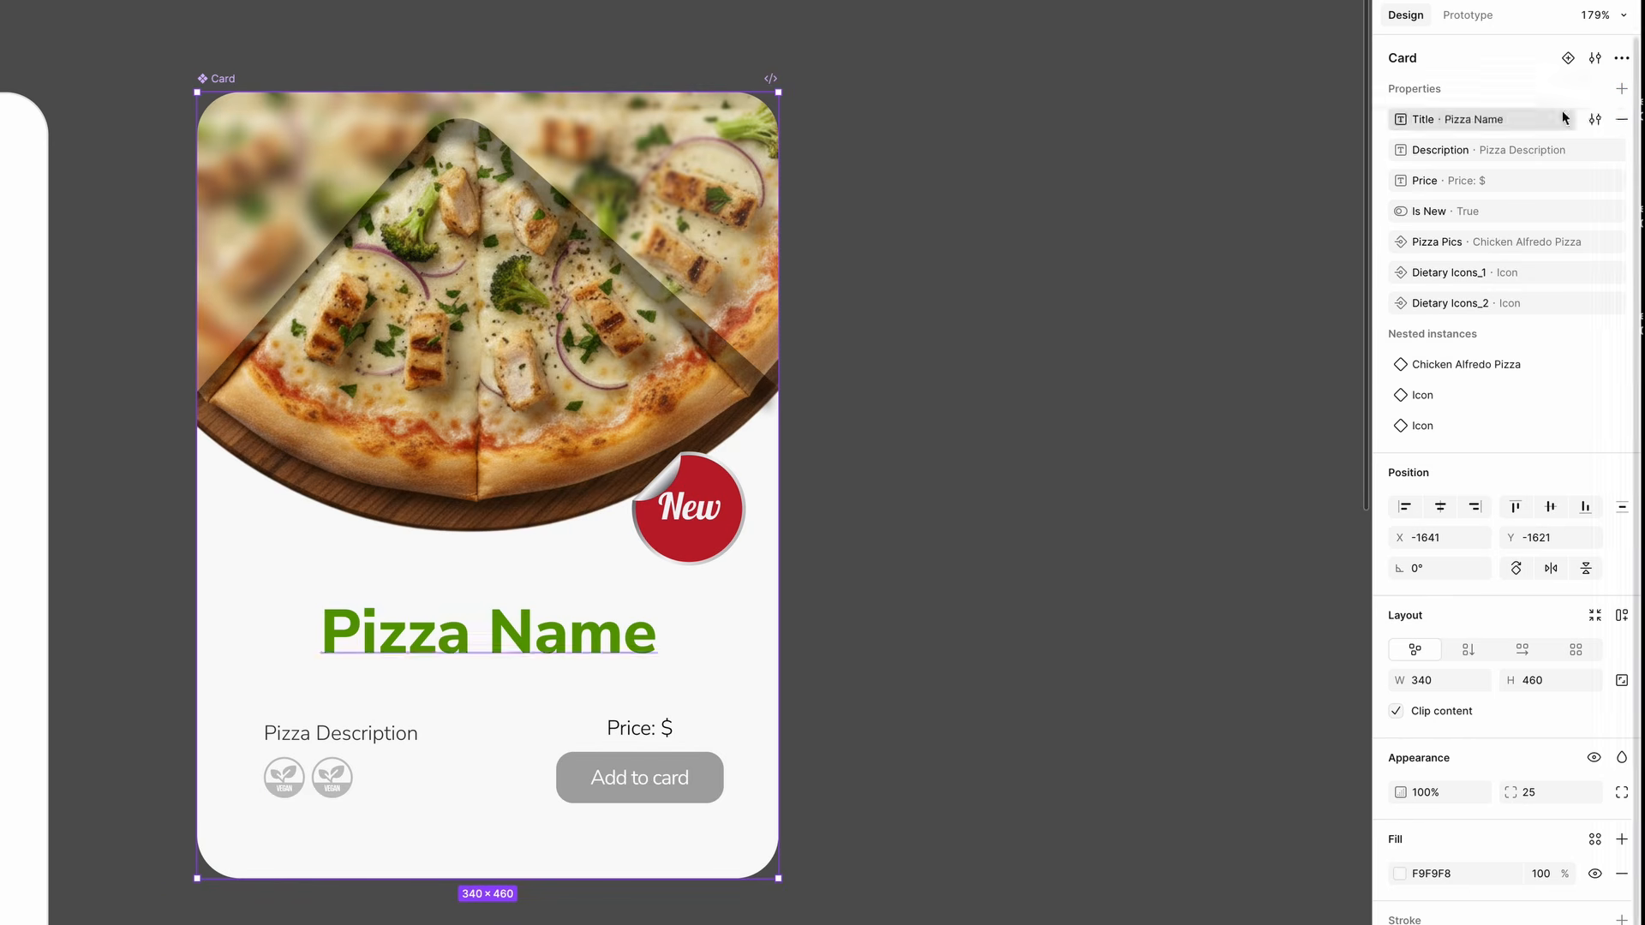
- Create two Card boolean properties named Has Dietary Icons_1 and Has Dietary Icons_2, both with the value True
{"action": "left_click", "coordinate": [1621, 89]}
{"action": "left_click", "coordinate": [1533, 187]}
{"action": "type", "text": "Dietary Icons"}
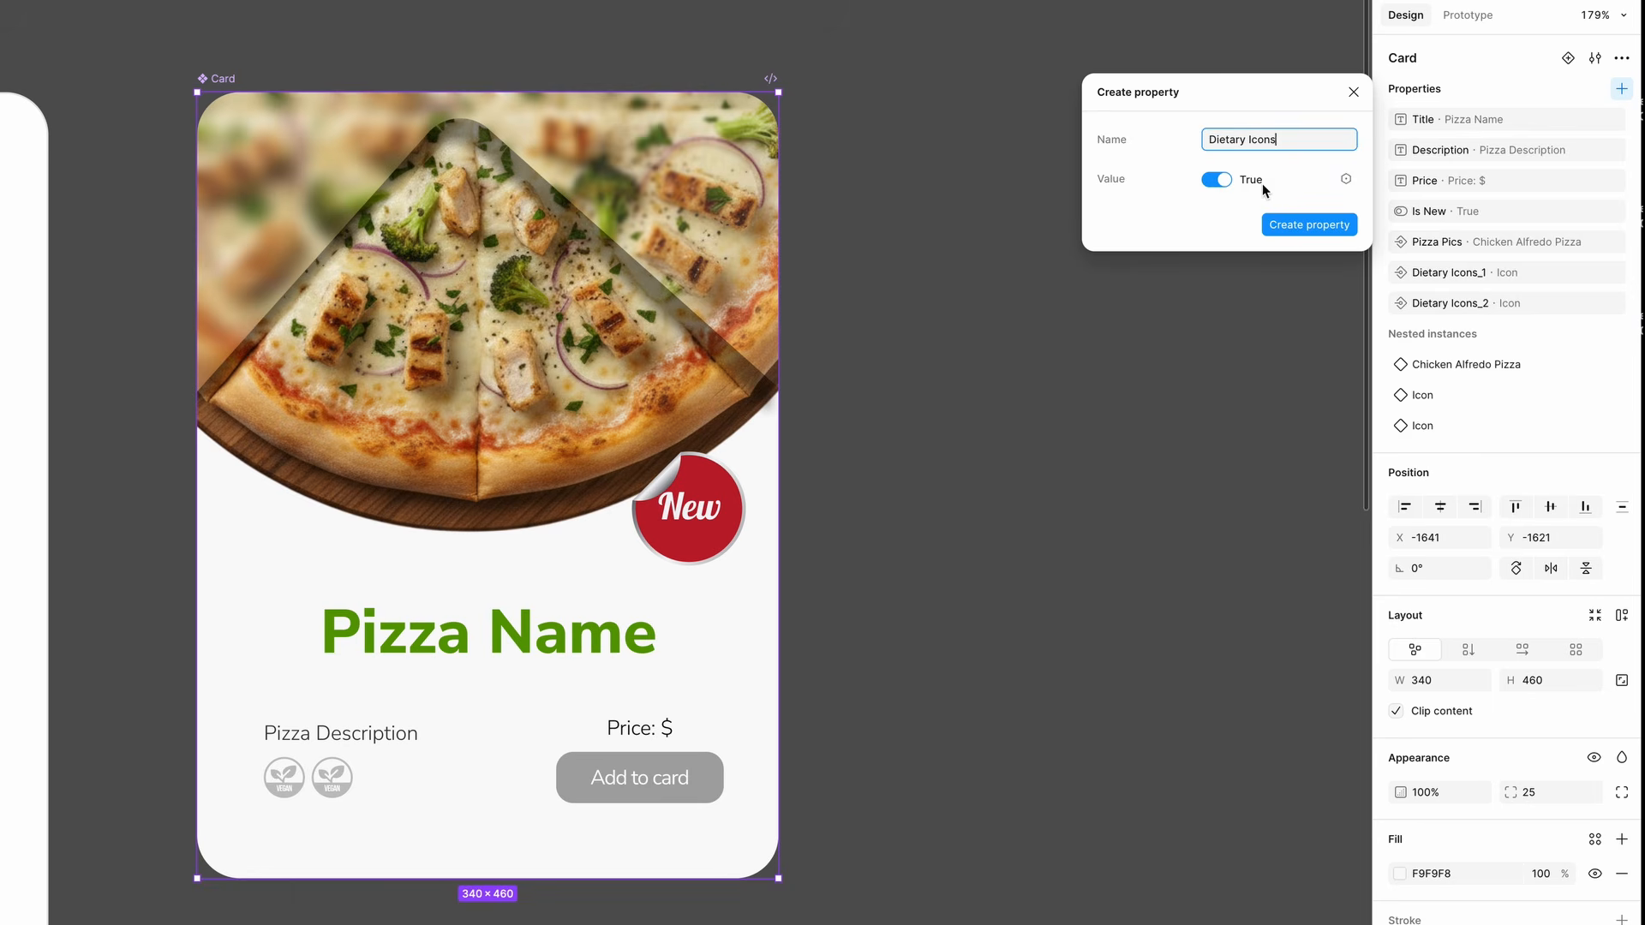
{"action": "left_click", "coordinate": [1296, 225]}
{"action": "left_click", "coordinate": [1621, 90]}
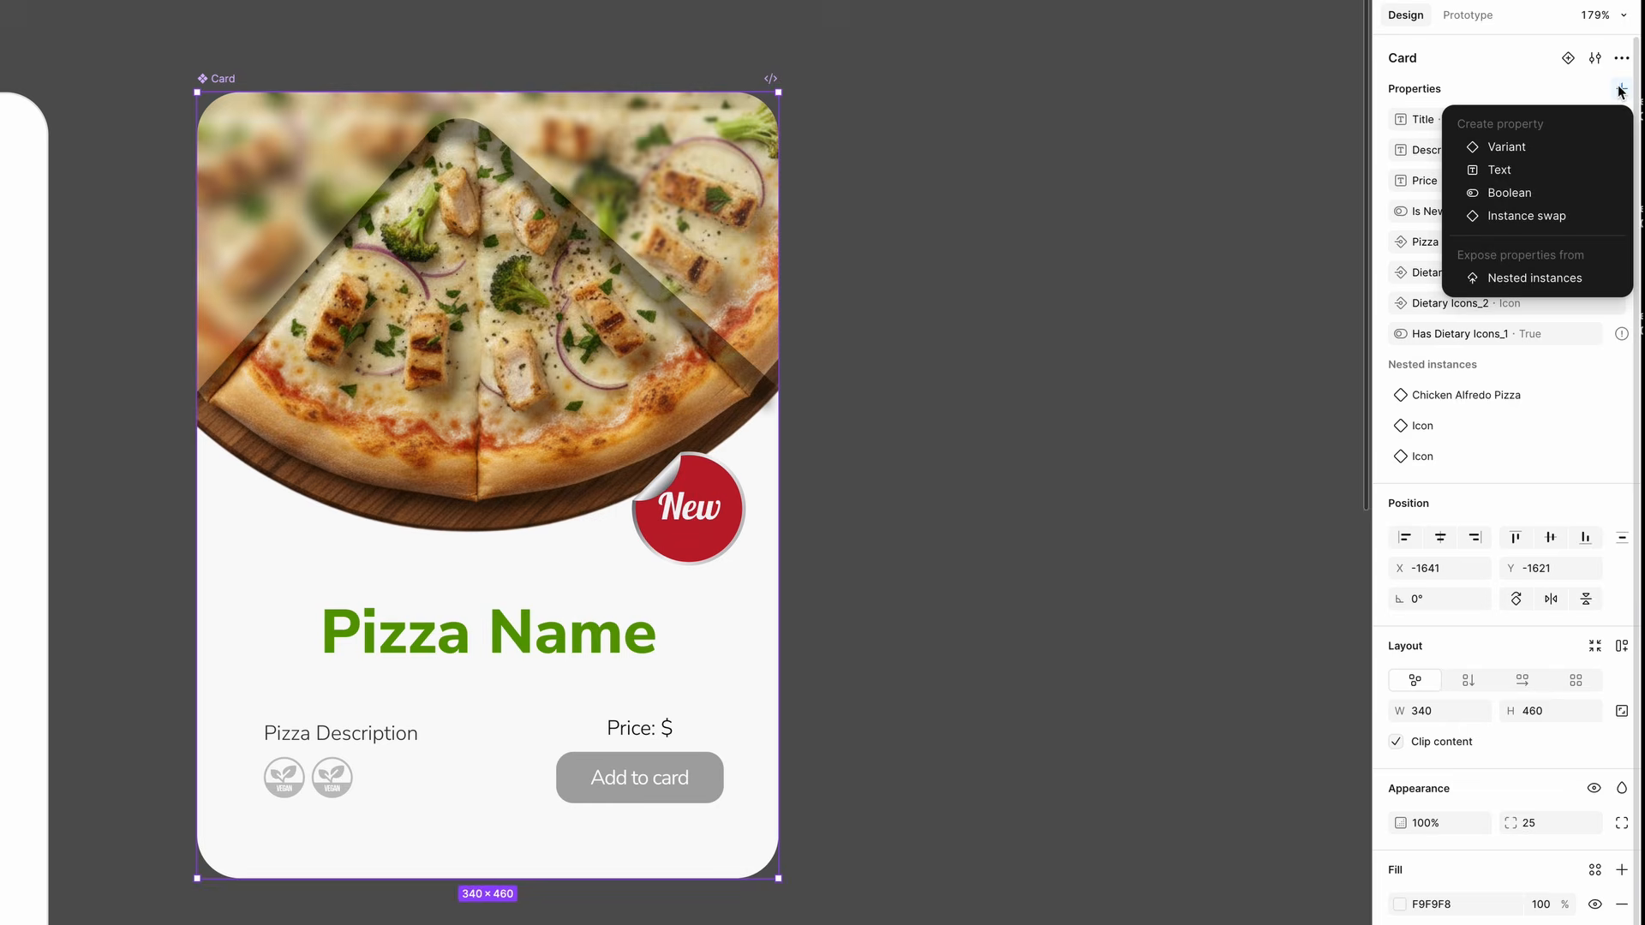
{"action": "left_click", "coordinate": [1487, 195]}
{"action": "type", "text": "Has Dietary Icons_2"}
{"action": "left_click", "coordinate": [1294, 222]}
- Link the visibility of the card's two dietary icons to Has Dietary Icons_1 and Has Dietary Icons_2 respectively
{"action": "left_click", "coordinate": [1596, 413]}
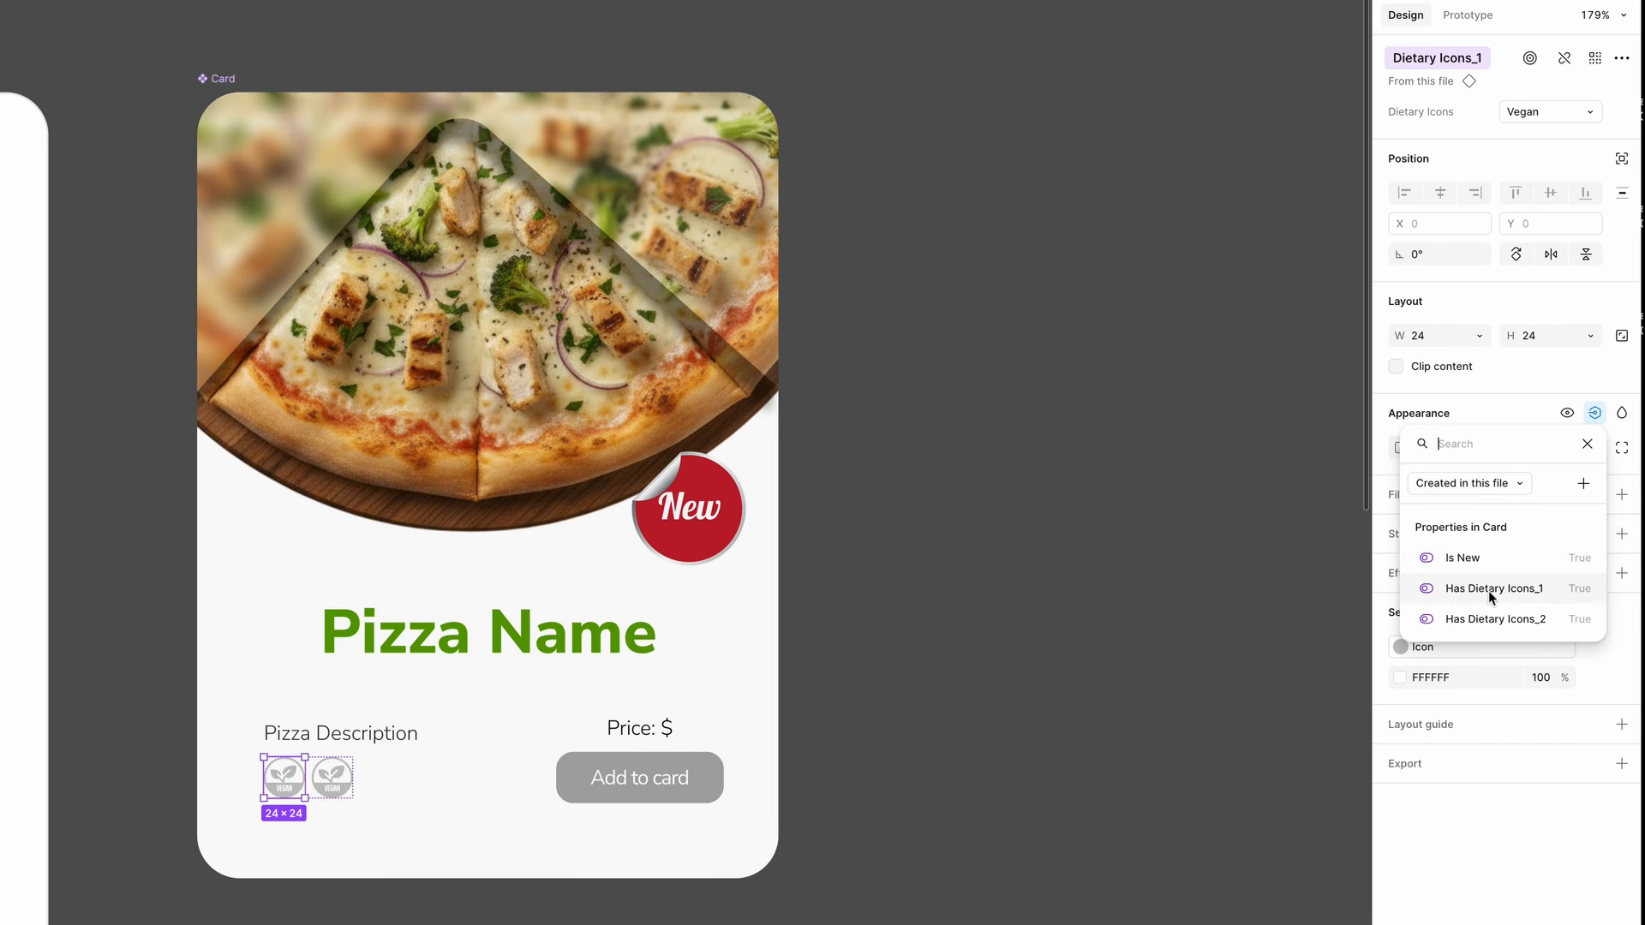
{"action": "left_click", "coordinate": [1491, 591]}
{"action": "key", "text": "Tab"}
{"action": "left_click", "coordinate": [1593, 412]}
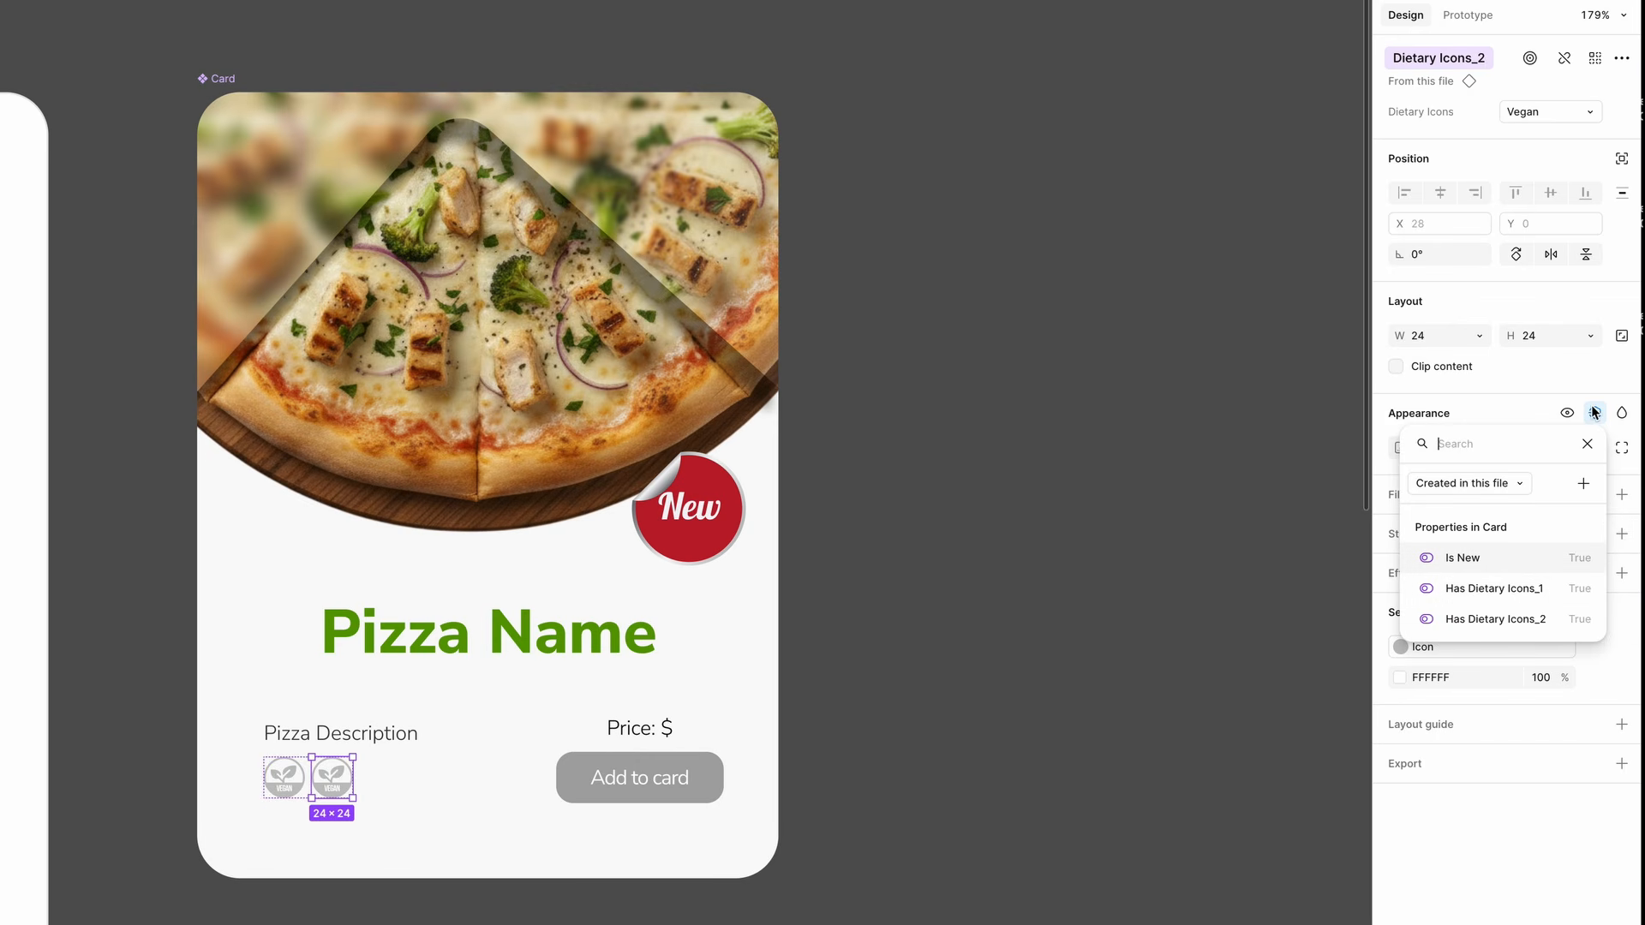
{"action": "left_click", "coordinate": [1498, 619]}
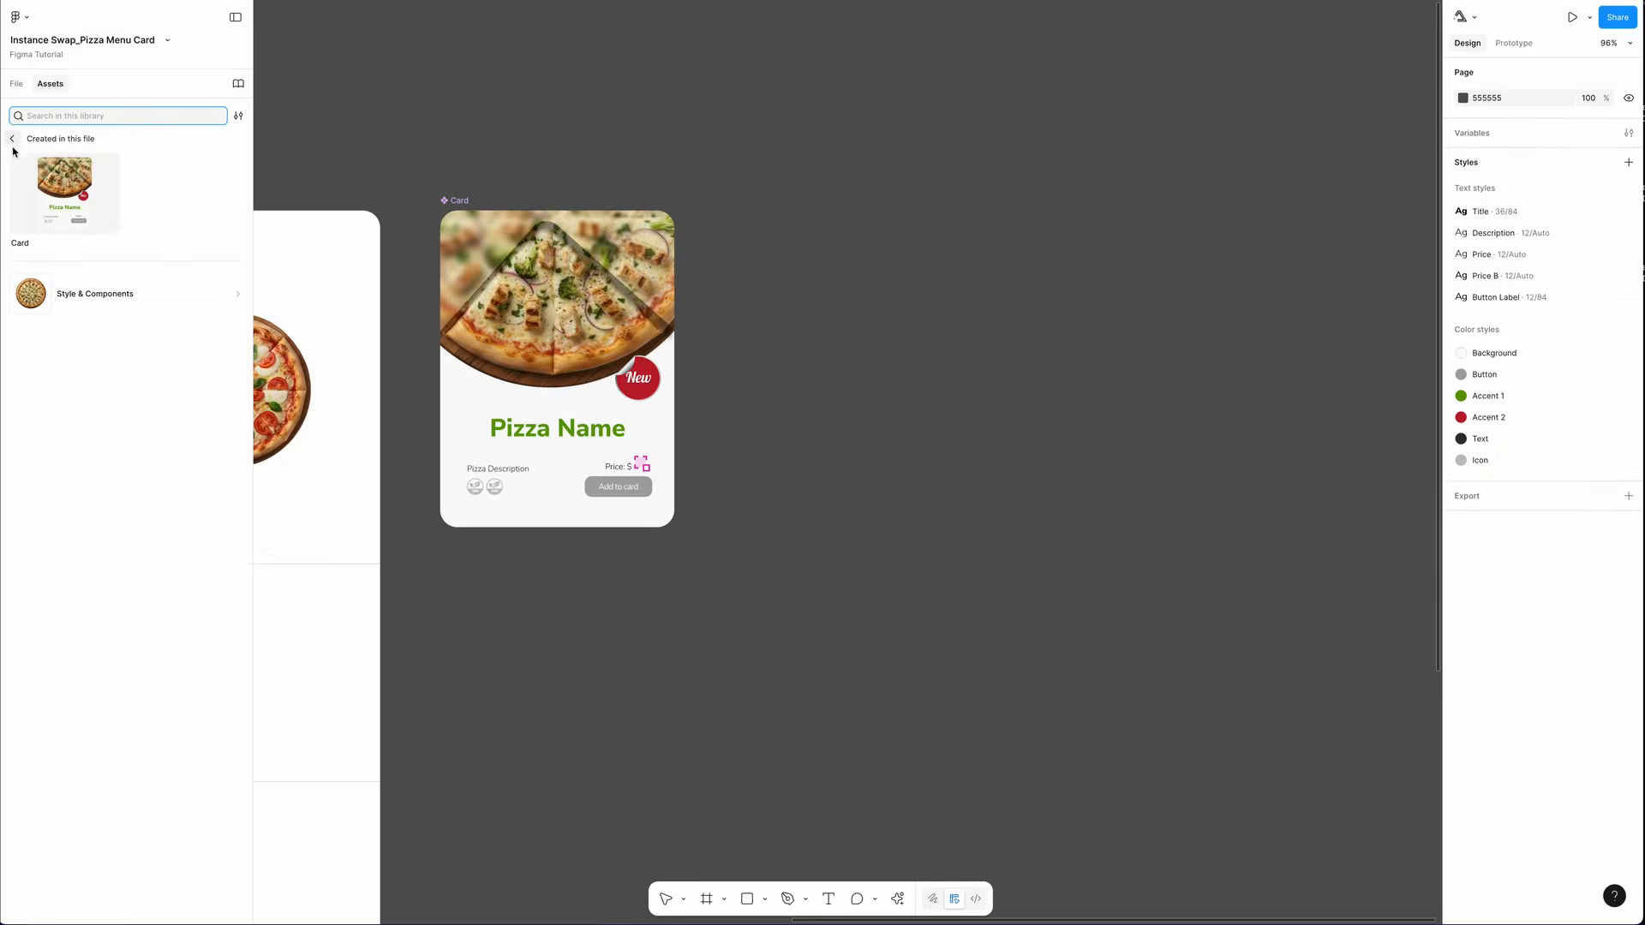
- Examine the Card asset's property details, including the dietary icon variants and the preferred pizza pictures
{"action": "left_click", "coordinate": [62, 193]}
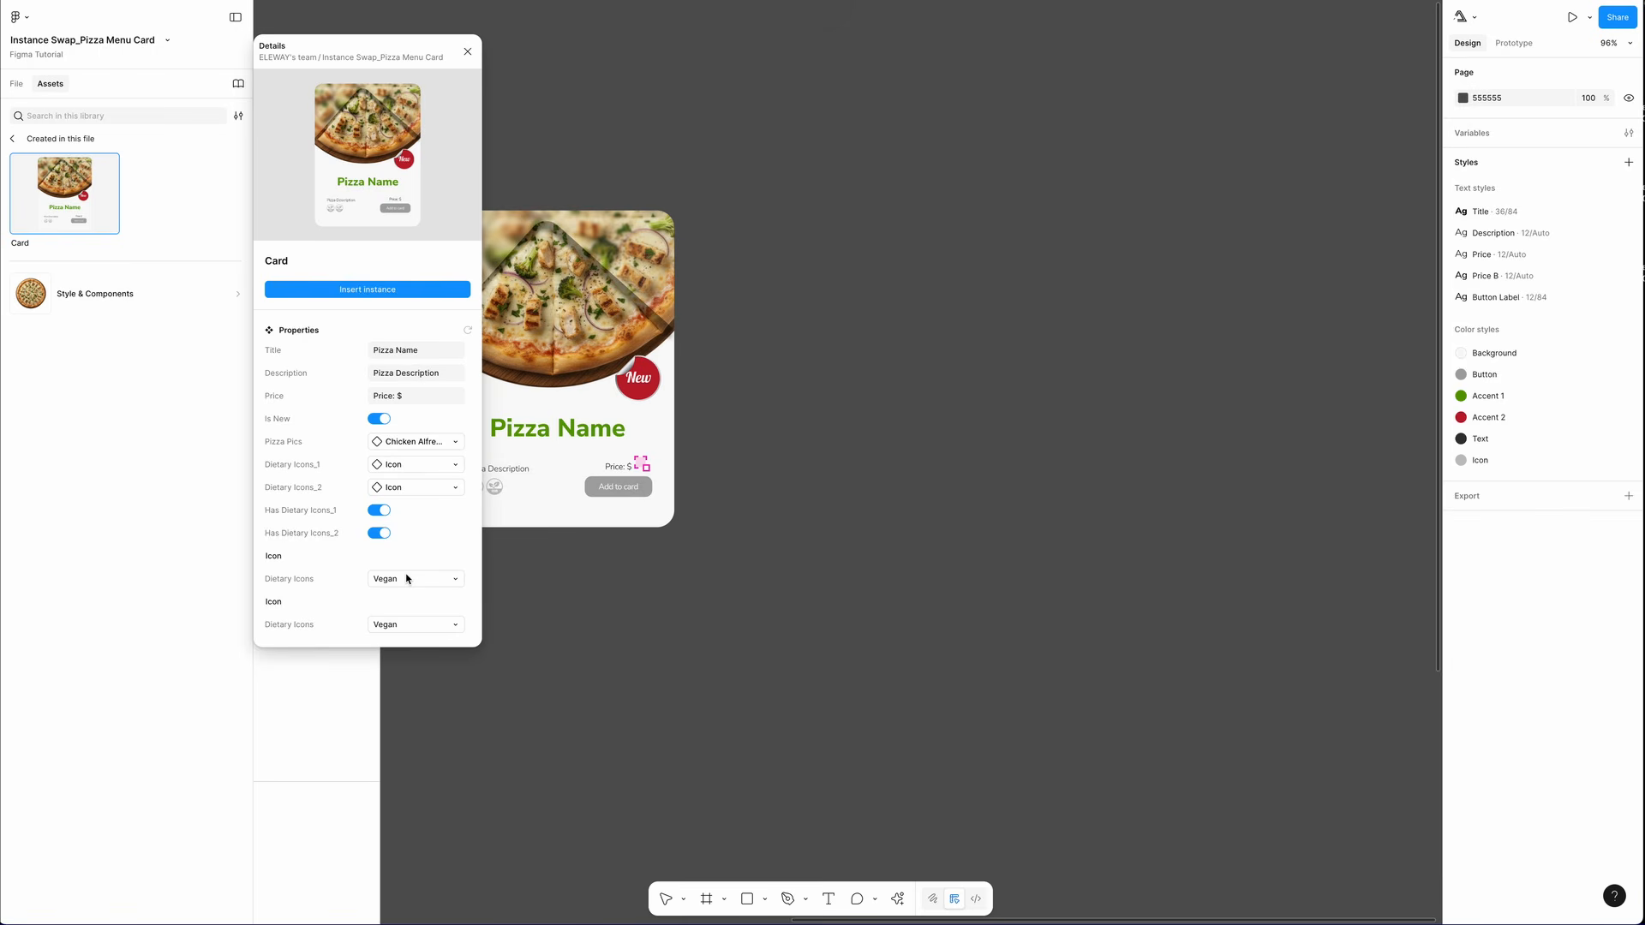
{"action": "left_click", "coordinate": [458, 580]}
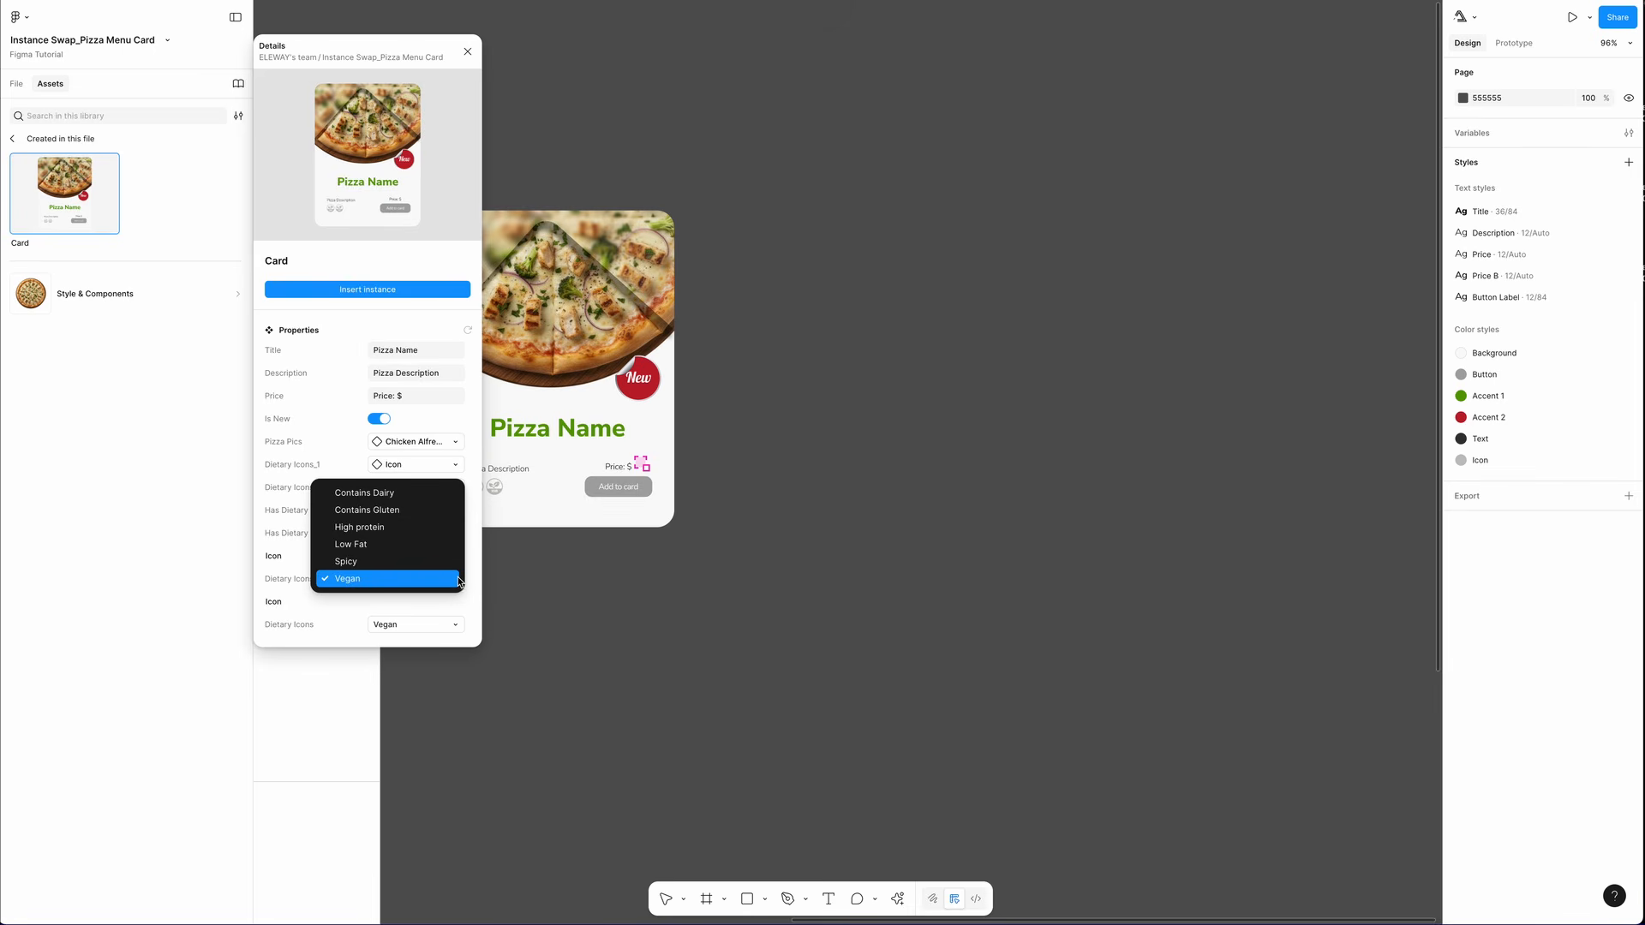
{"action": "left_click", "coordinate": [459, 581]}
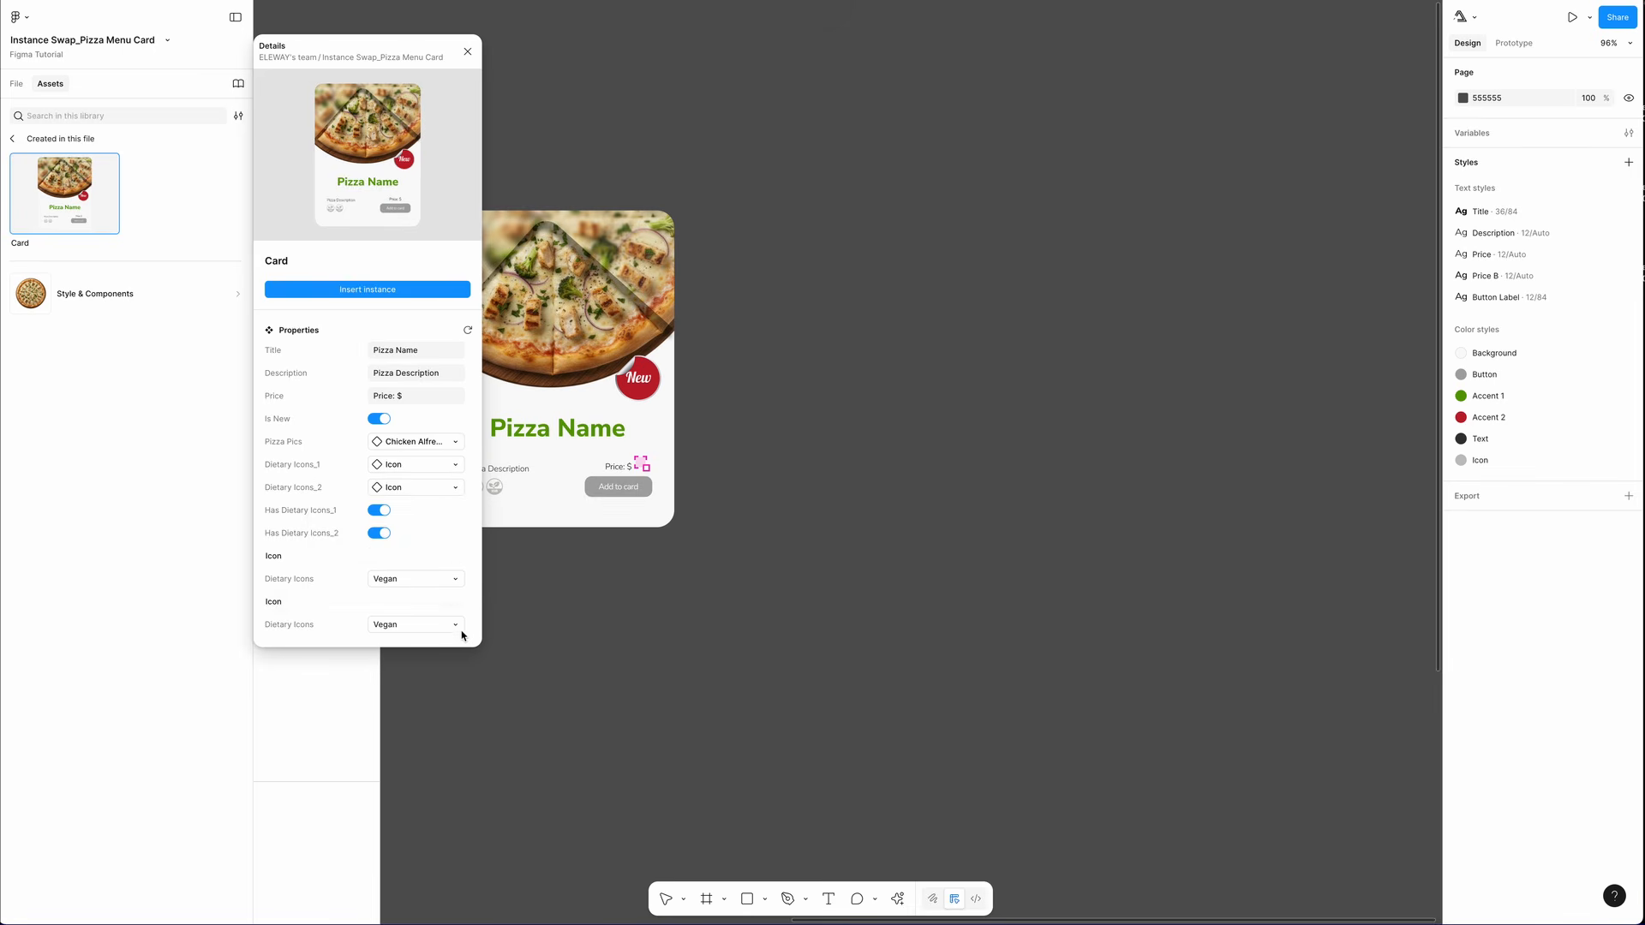
{"action": "left_click", "coordinate": [461, 626]}
{"action": "left_click", "coordinate": [454, 625]}
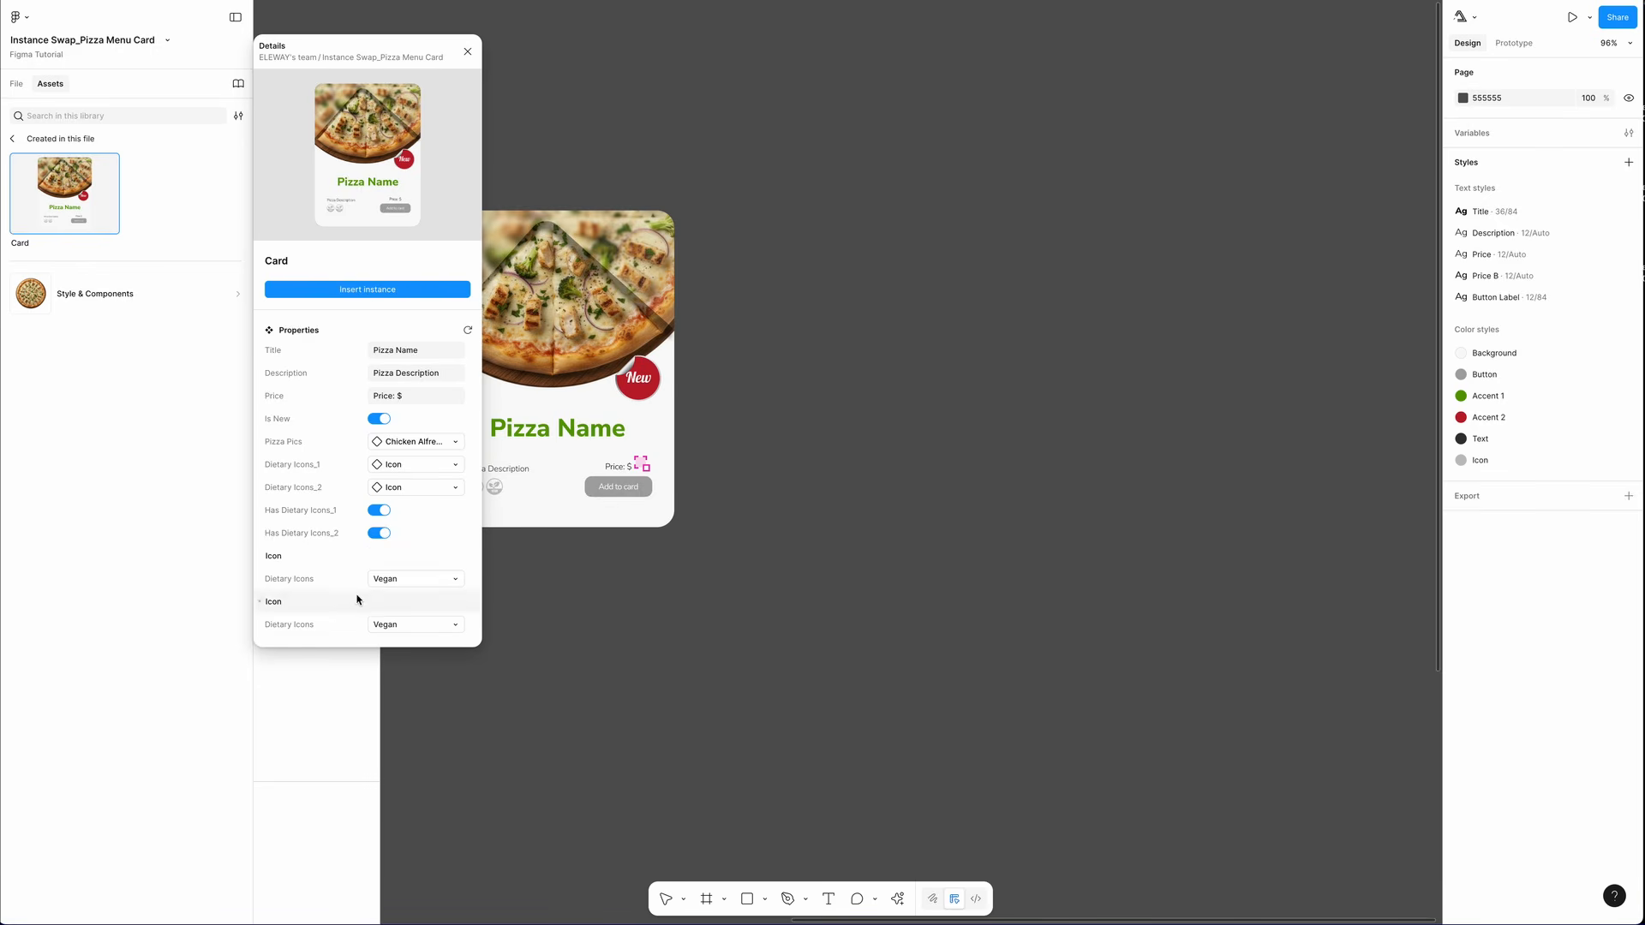
{"action": "left_click", "coordinate": [457, 444]}
{"action": "scroll", "coordinate": [566, 526], "scroll_direction": "down", "scroll_amount": 2}
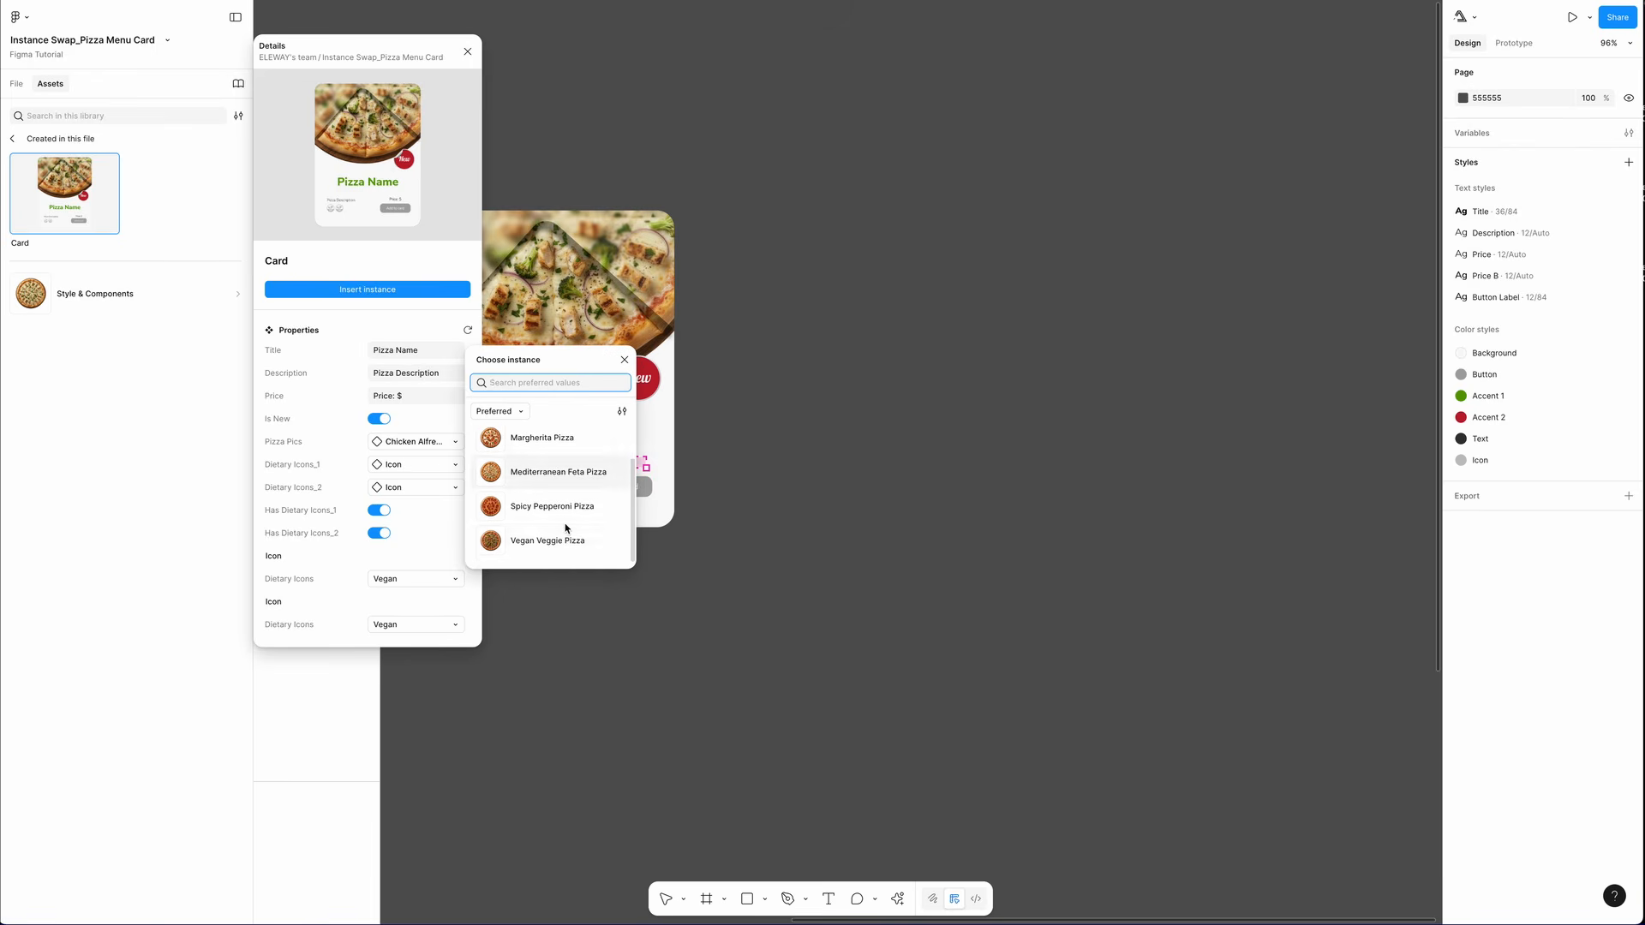
{"action": "scroll", "coordinate": [565, 528], "scroll_direction": "up", "scroll_amount": 2}
{"action": "left_click", "coordinate": [625, 361]}
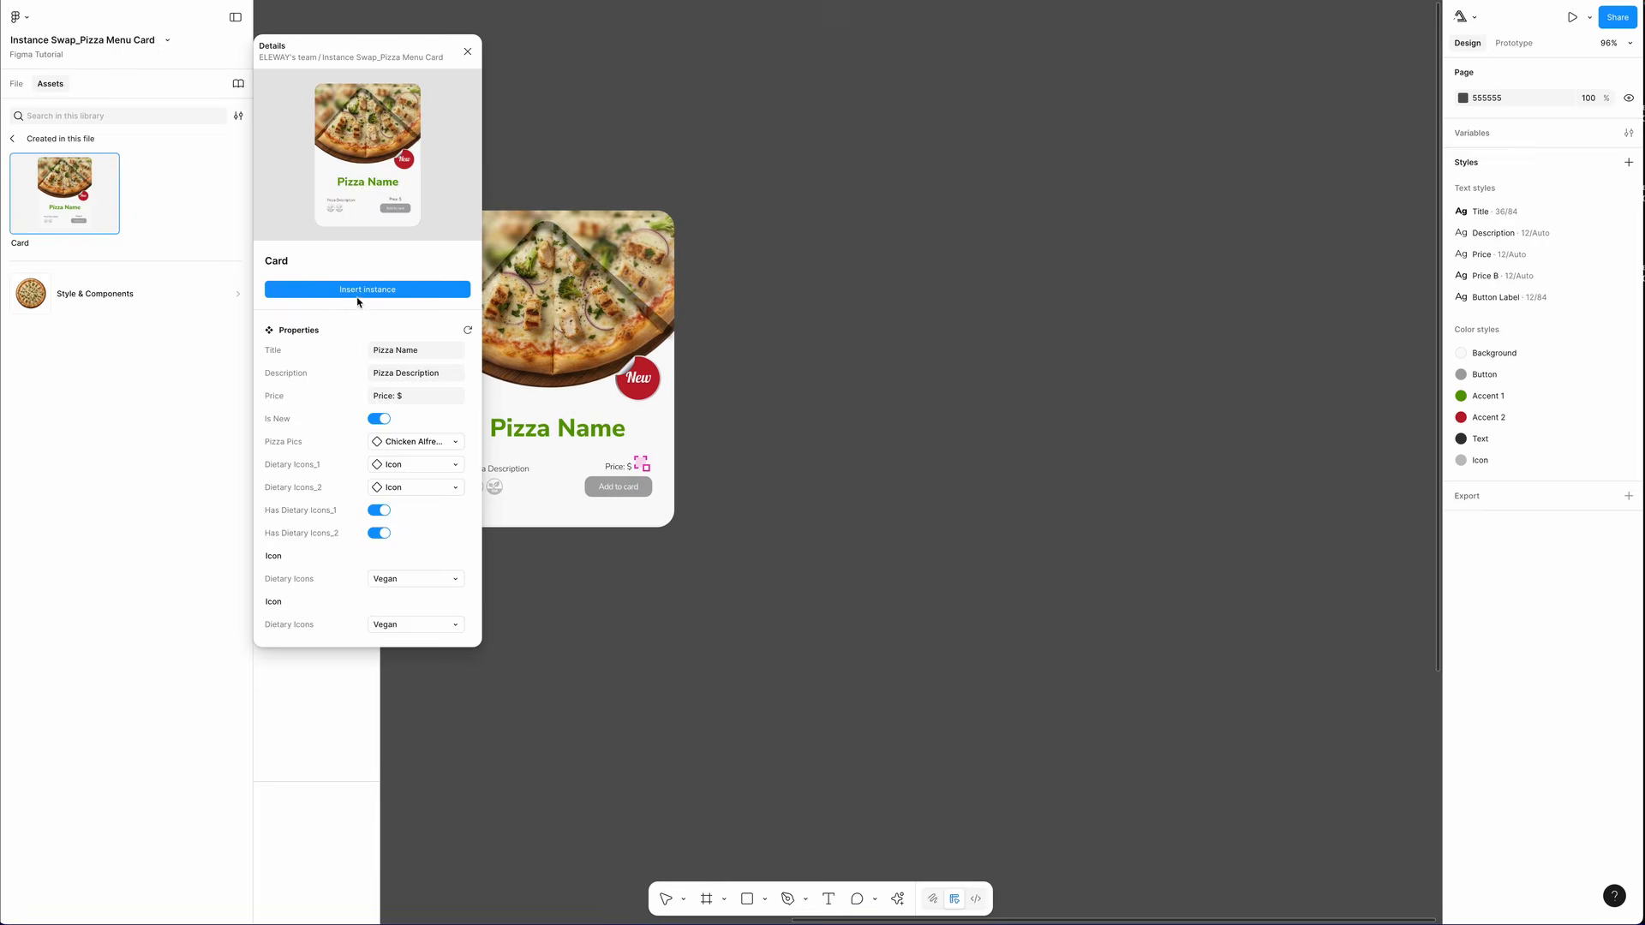
- Insert a Card instance and place it to the right of the main component, level with its upper edge
{"action": "left_click", "coordinate": [364, 296]}
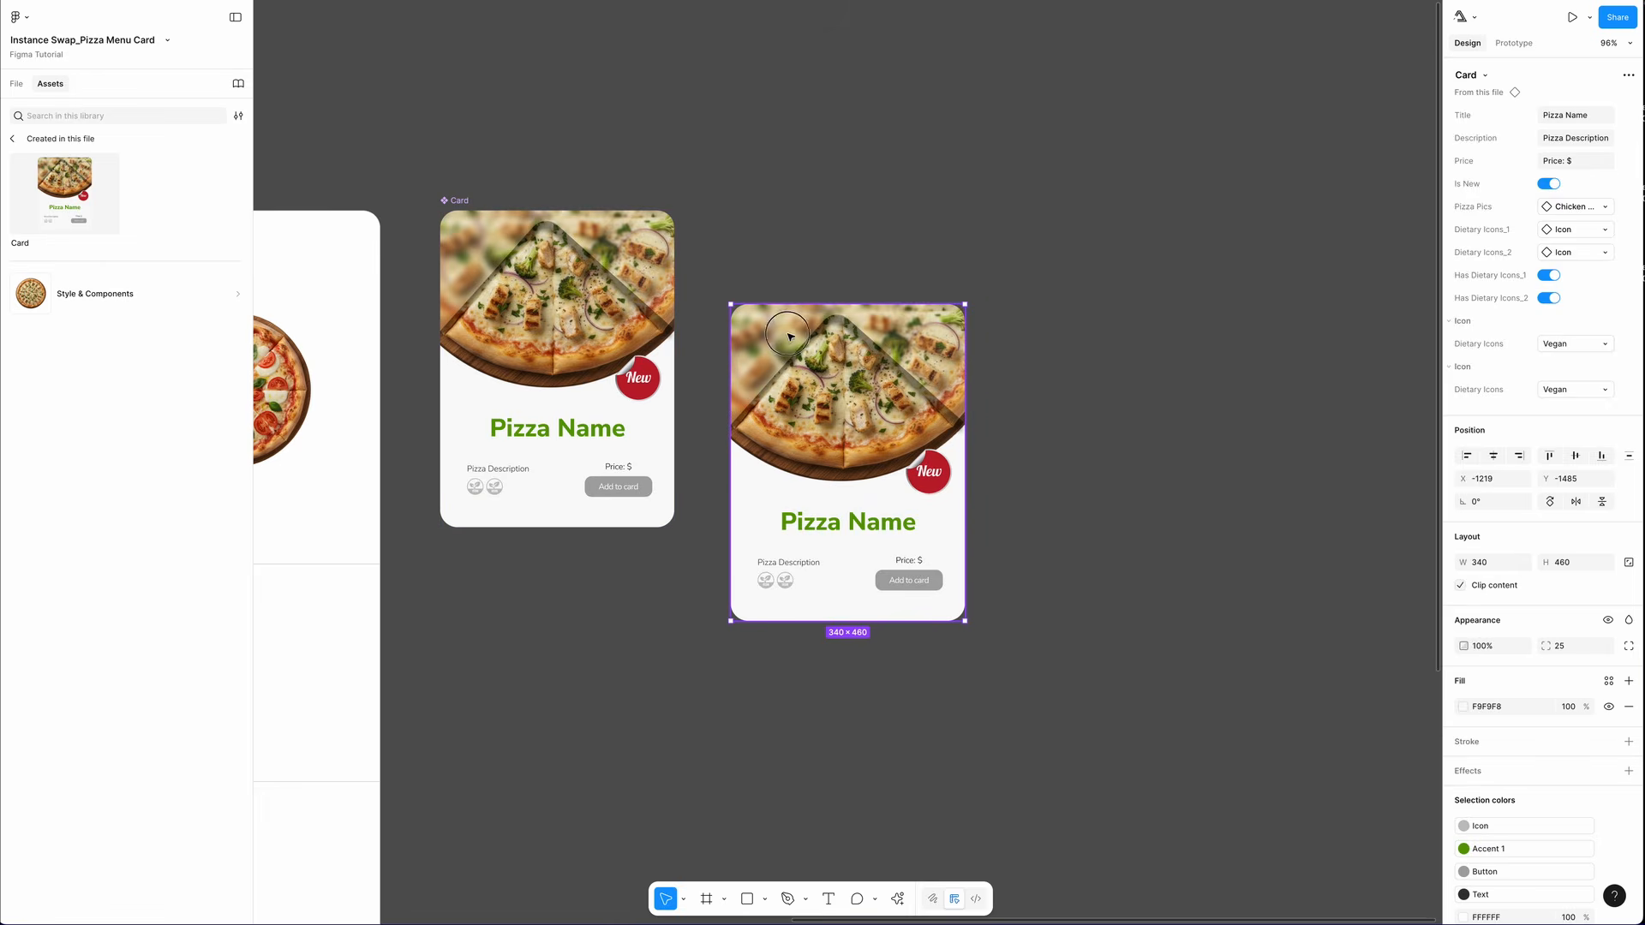
{"action": "left_click_drag", "start_coordinate": [786, 344], "coordinate": [839, 251]}
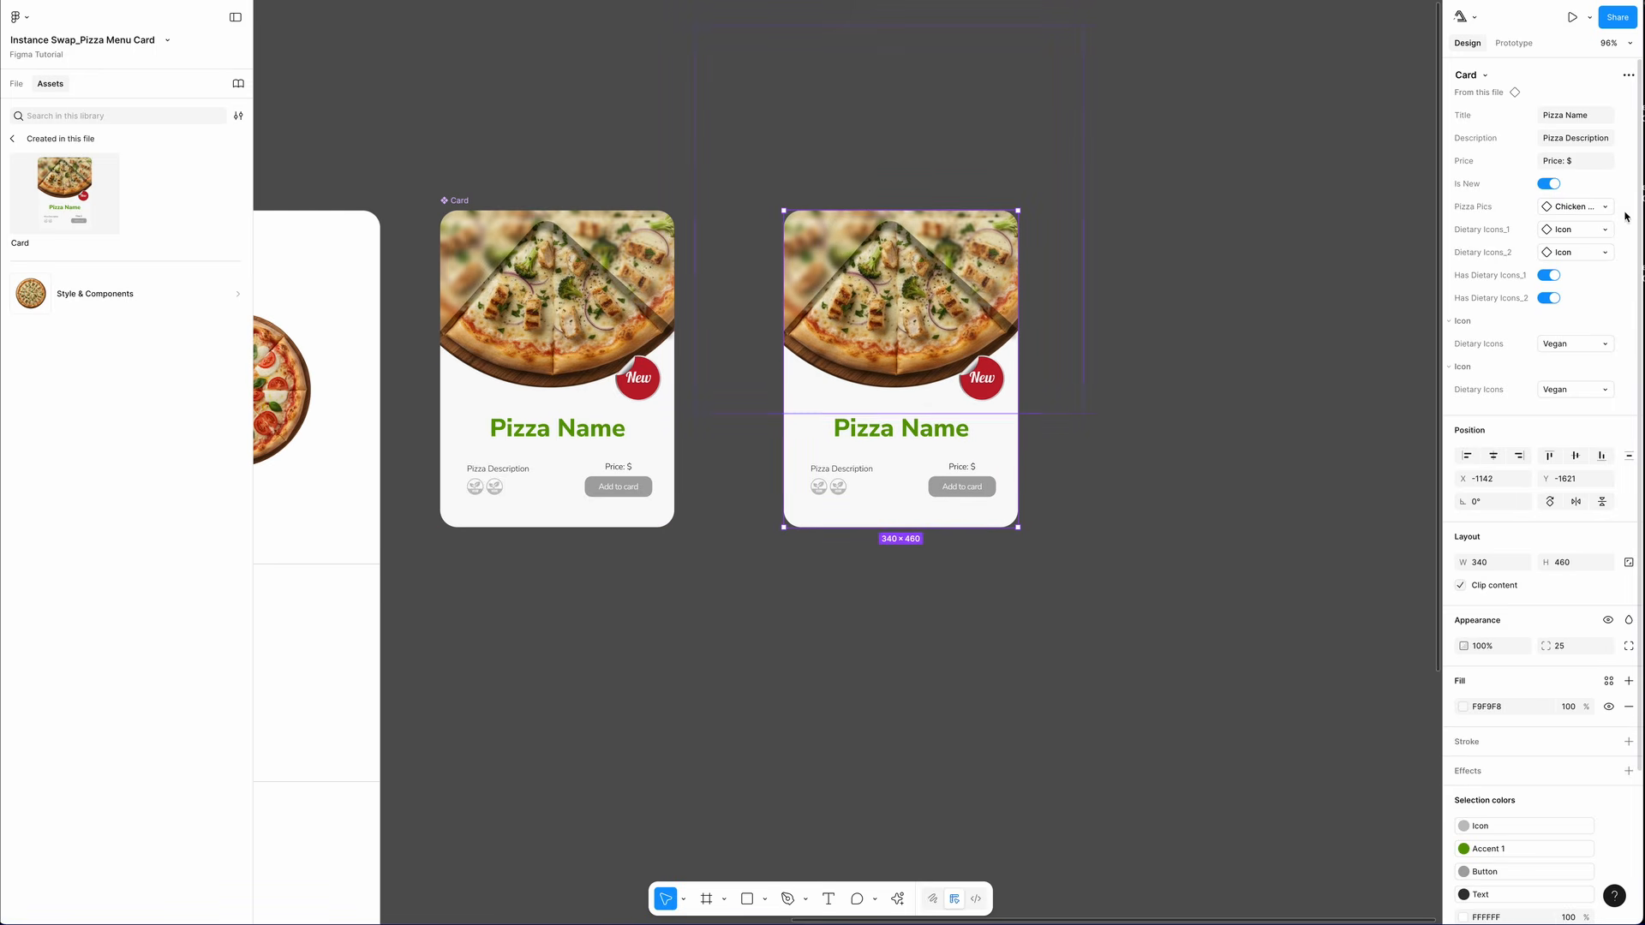
- Set the new instance's Title to "Chicken Alfredo" and its Description to "Cream sauce, grilled chicken, parmesan"
{"action": "scroll", "coordinate": [965, 395], "scroll_direction": "up", "scroll_amount": 5}
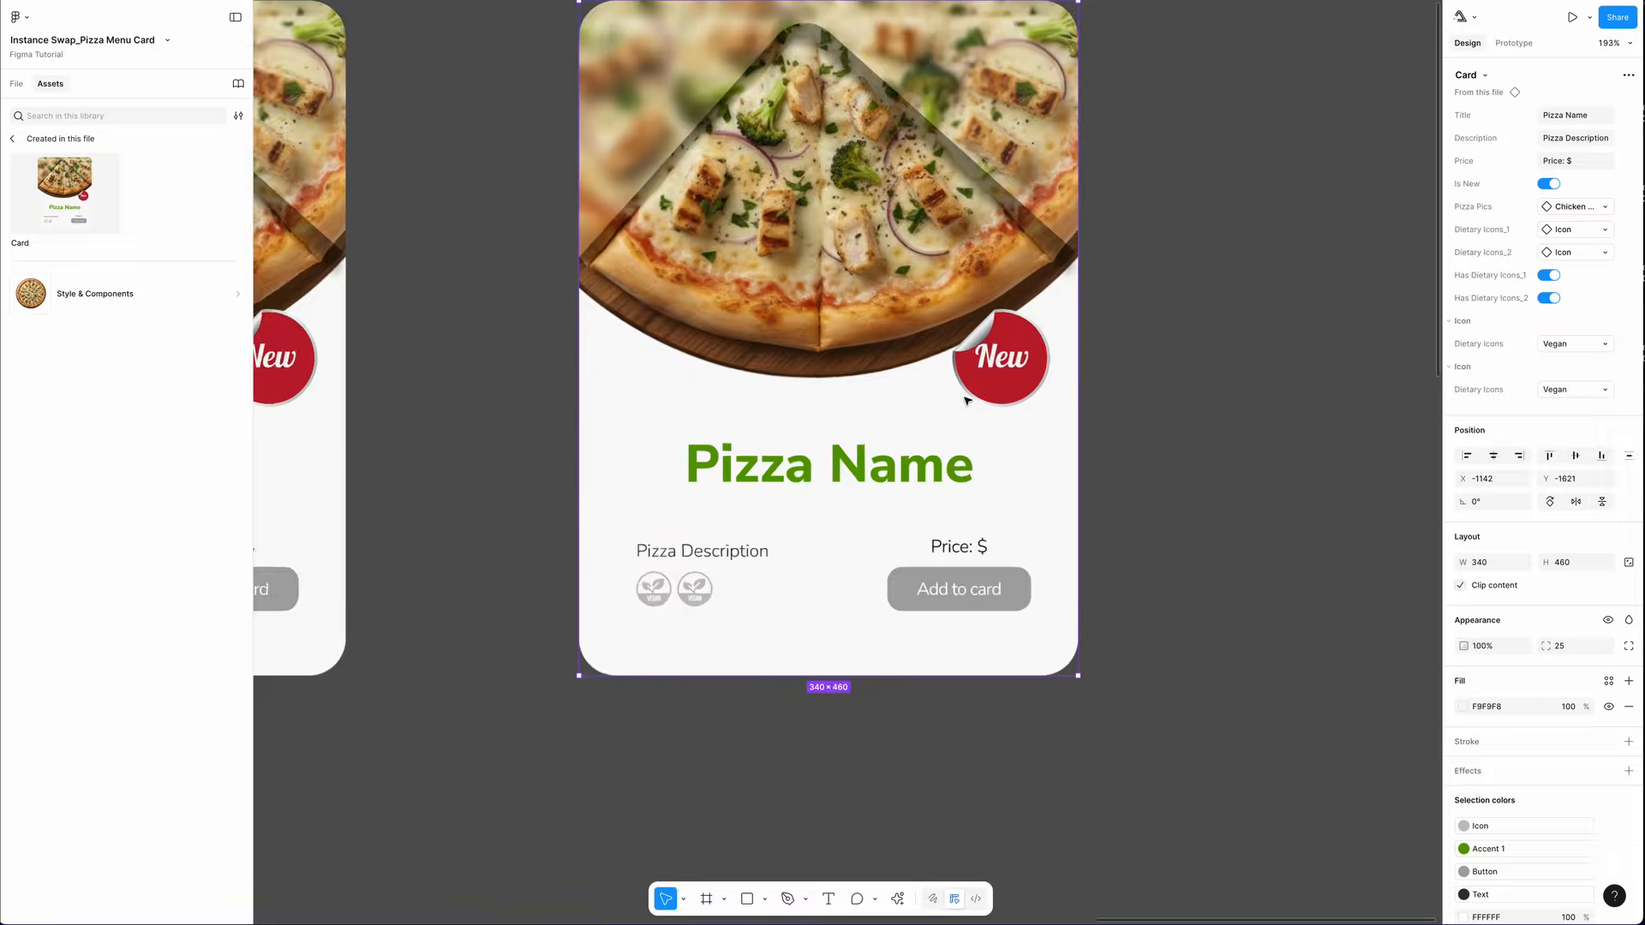
{"action": "left_click", "coordinate": [1575, 115]}
{"action": "type", "text": "Chicken Alfredo"}
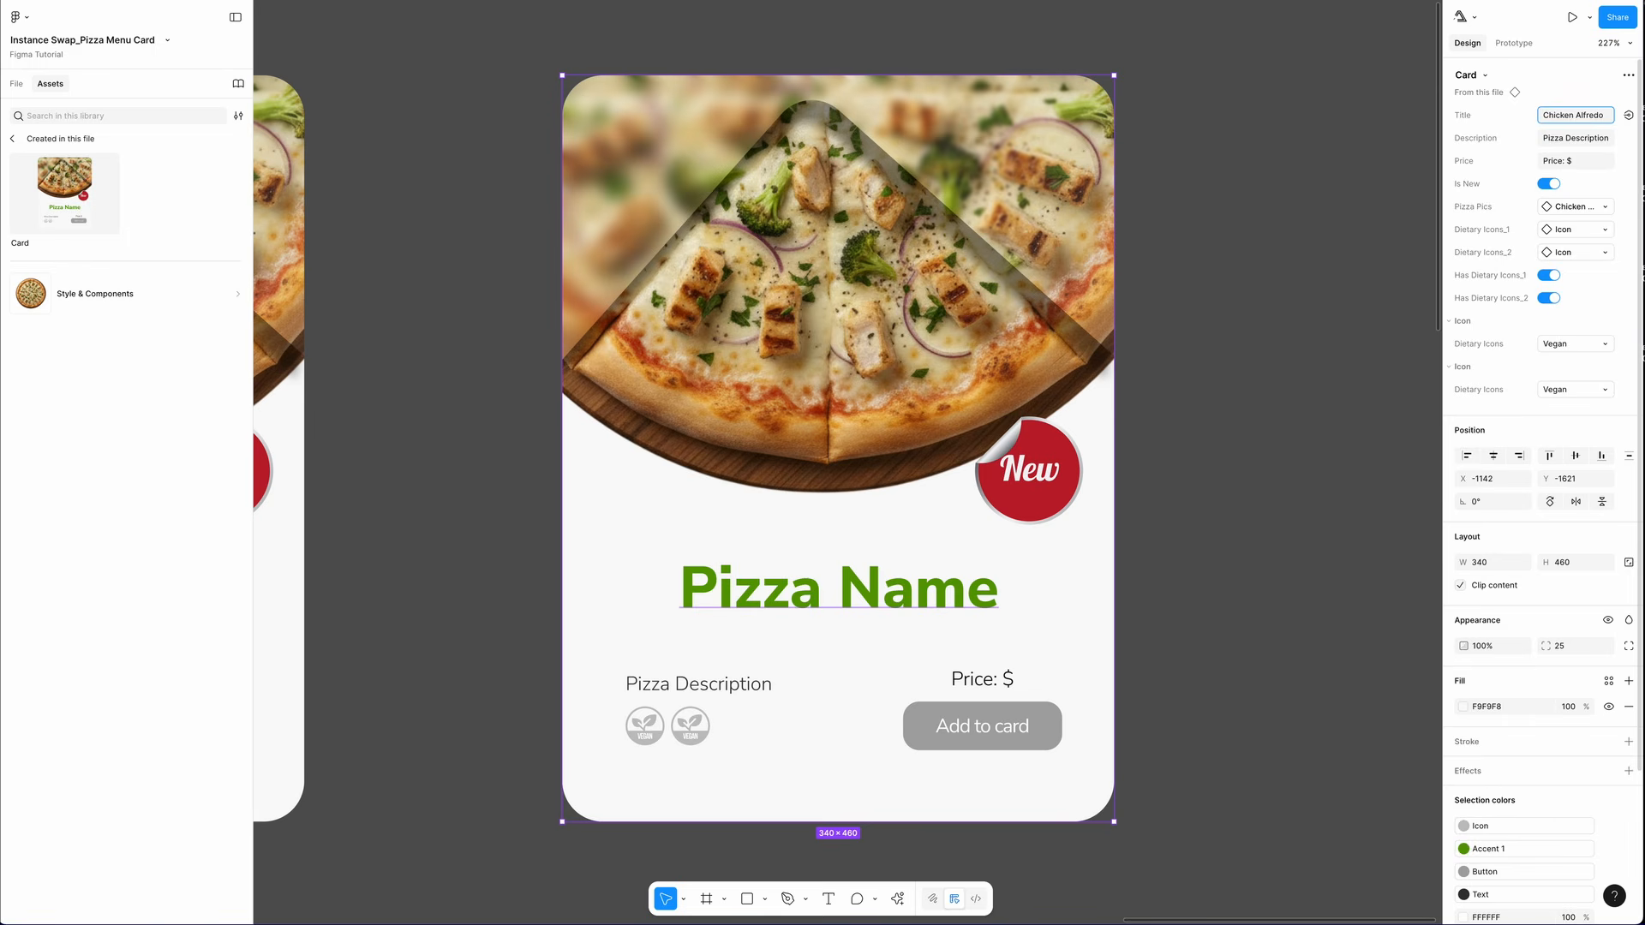
{"action": "key", "text": "Return"}
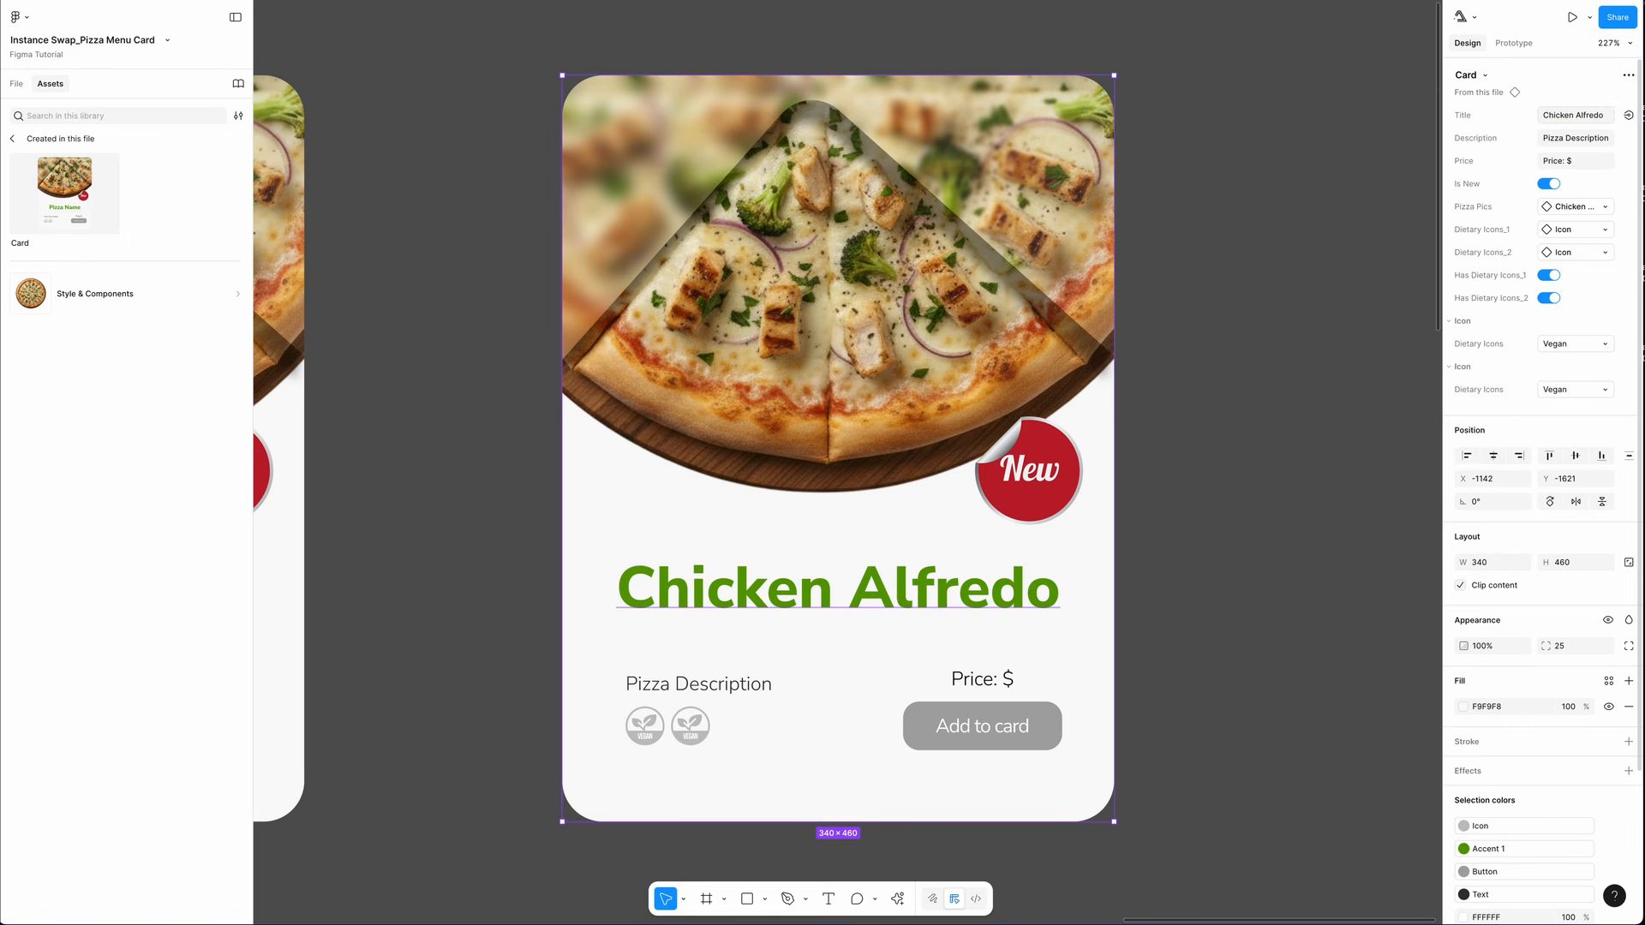
{"action": "left_click", "coordinate": [1579, 139]}
{"action": "type", "text": "Cream sauce, grilled chicken, parmesan"}
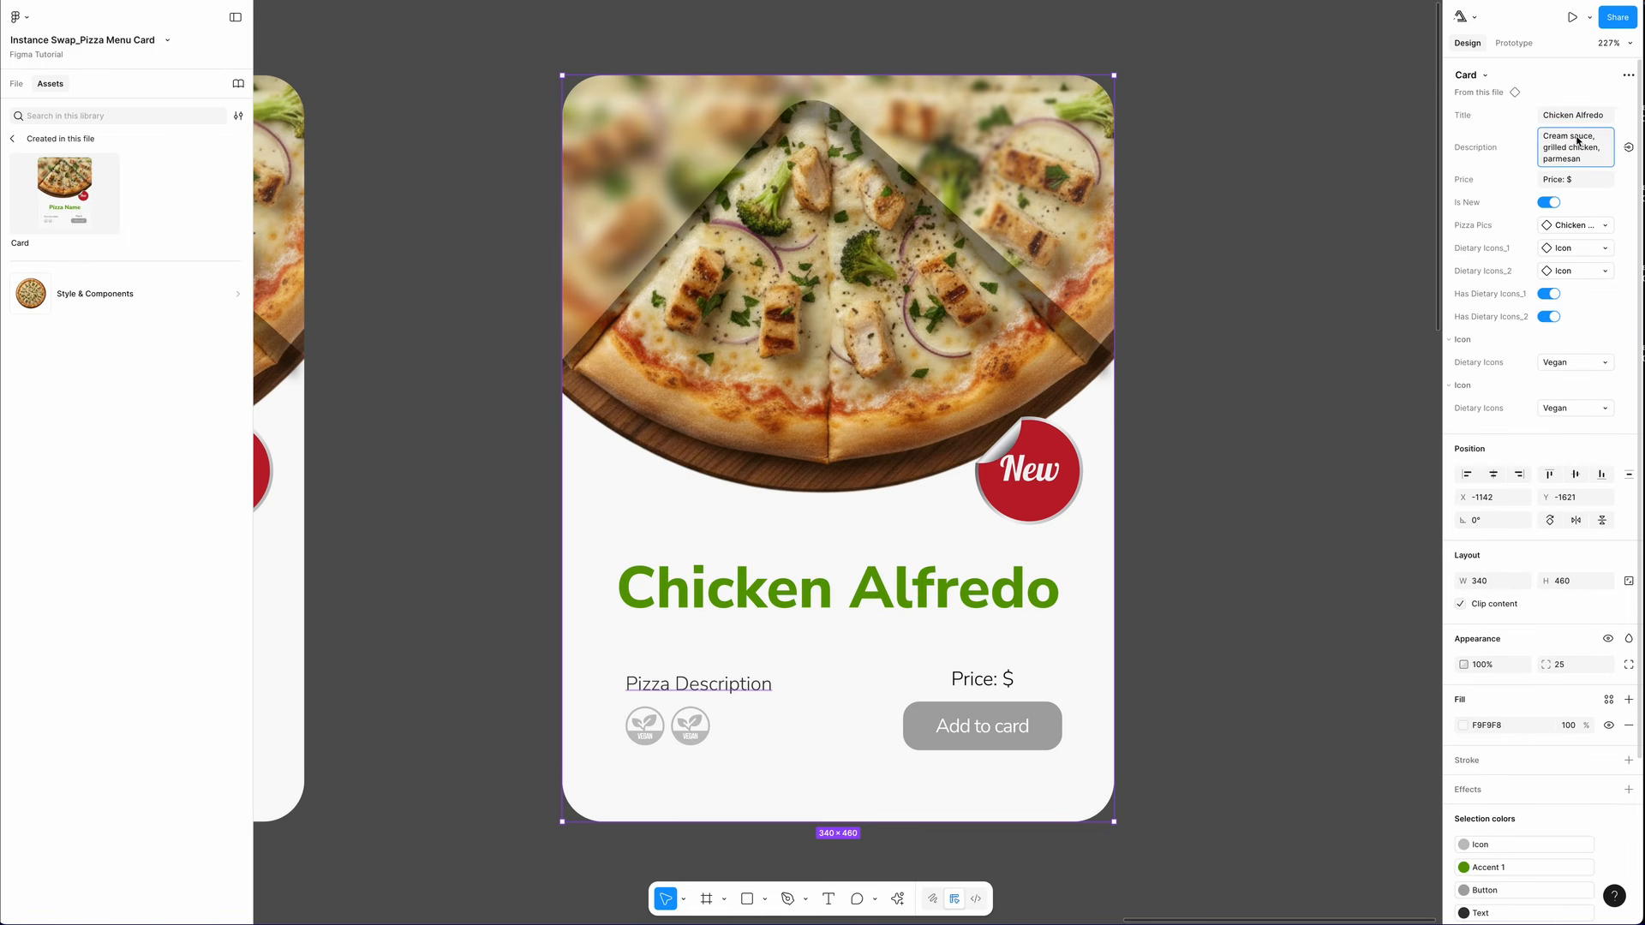
{"action": "key", "text": "Return"}
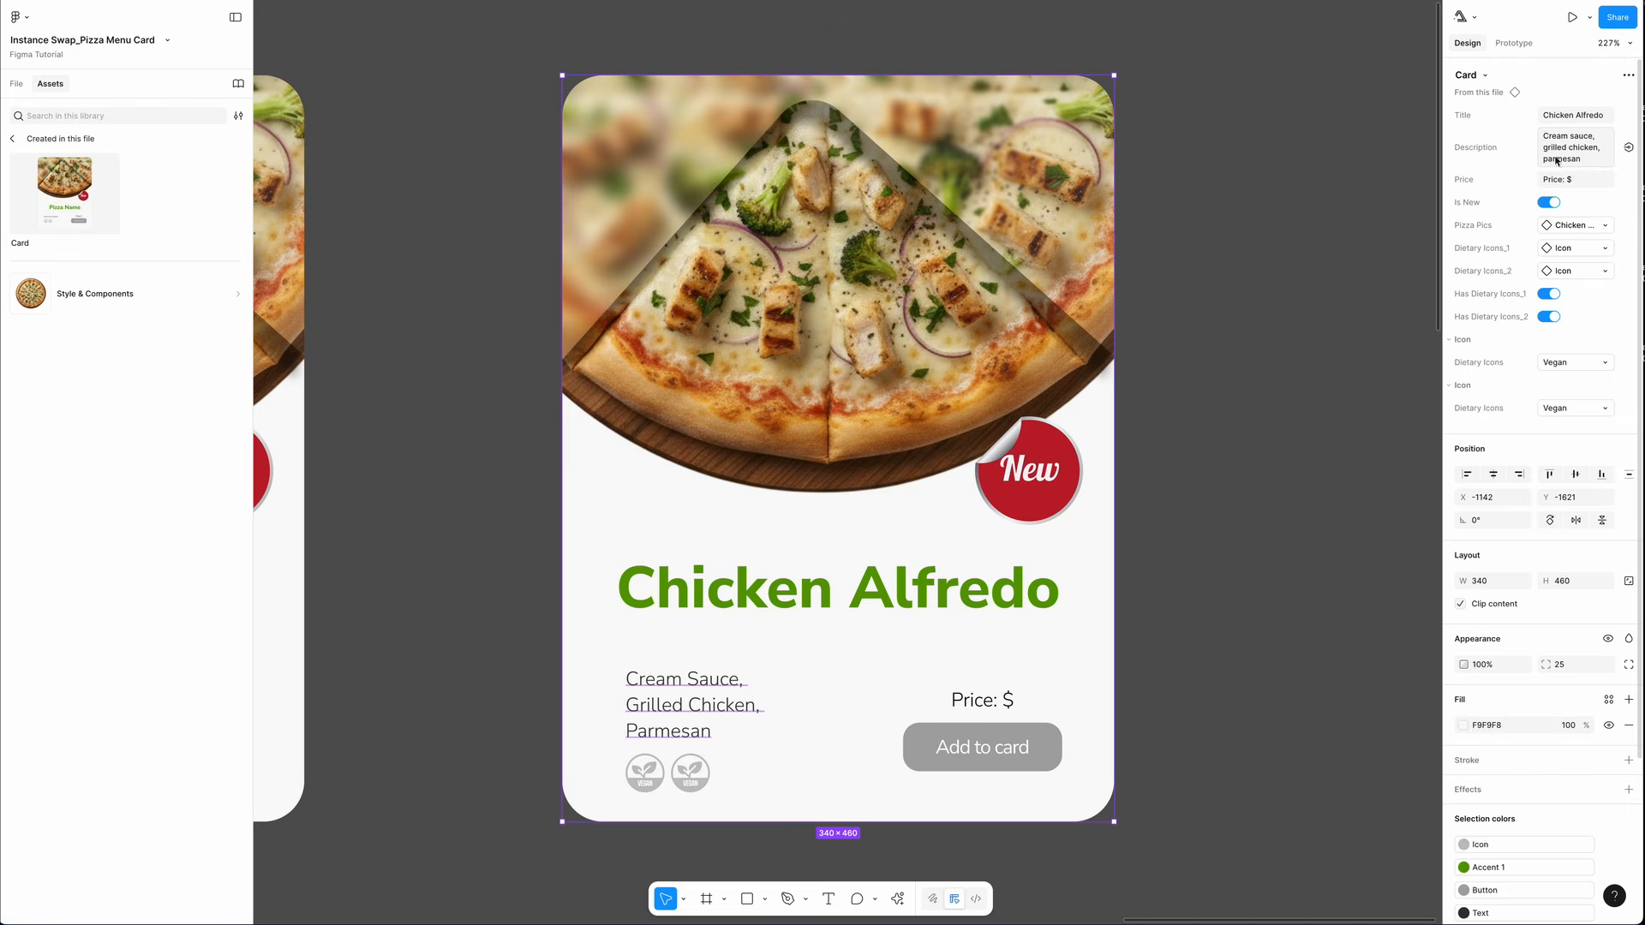
{"action": "left_click", "coordinate": [718, 703]}
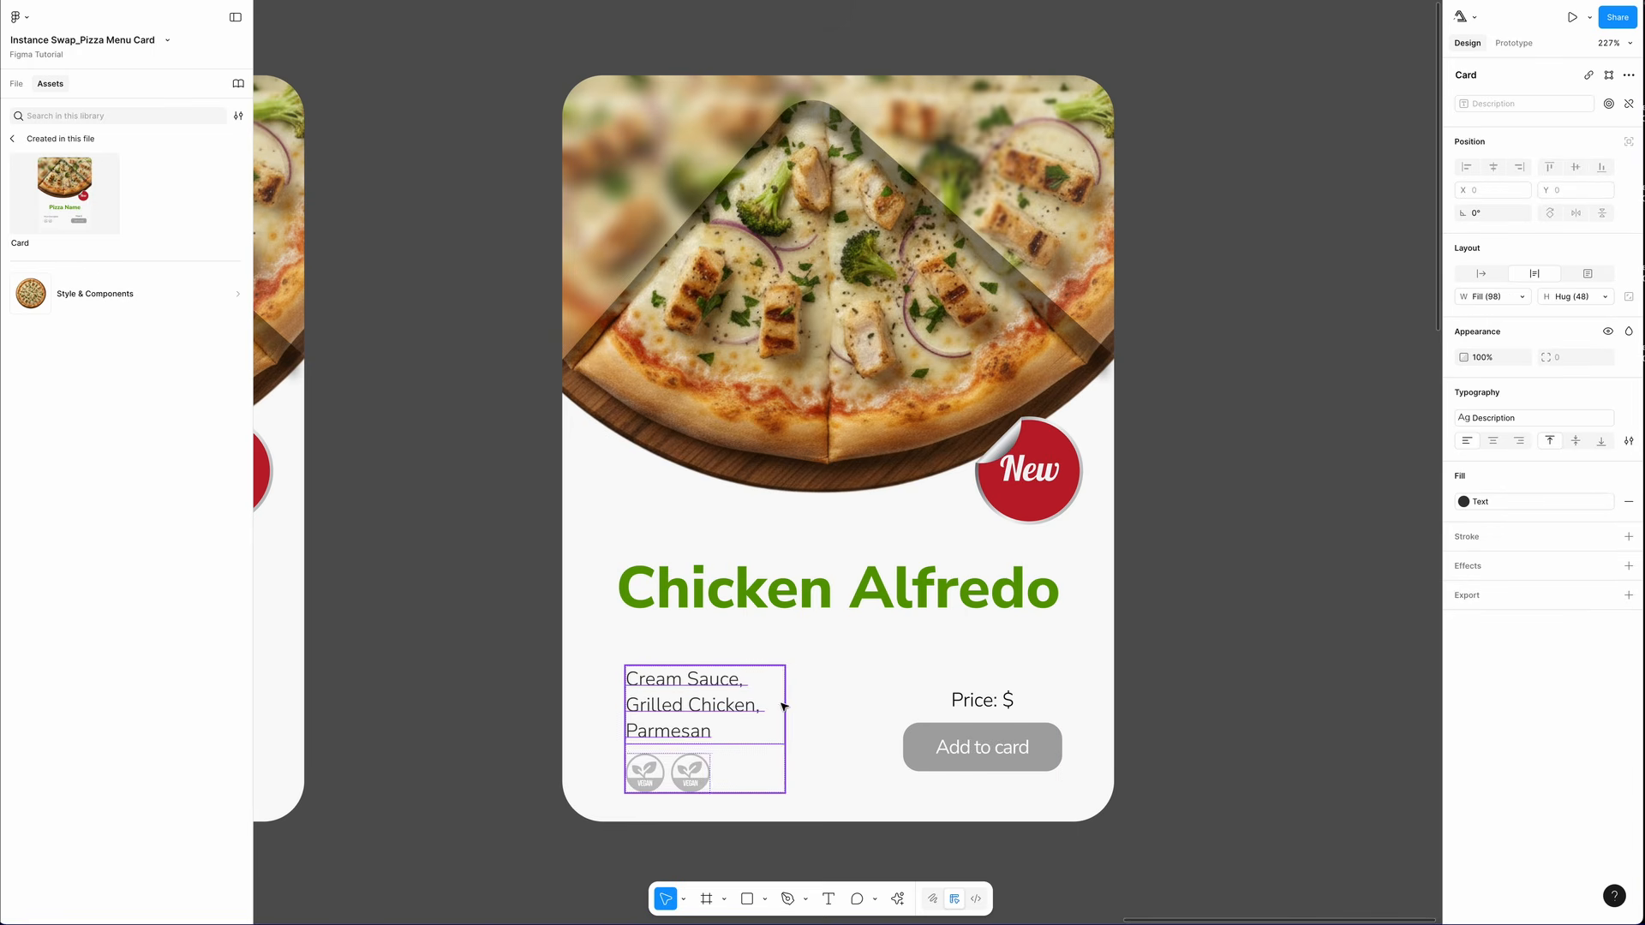
{"action": "double_click", "coordinate": [723, 700]}
{"action": "key", "text": "Escape"}
{"action": "key", "text": "Escape"}
- Add a minimum width to the main Card component's description text, widening it to about 134
{"action": "scroll", "coordinate": [657, 566], "scroll_direction": "left", "scroll_amount": 1}
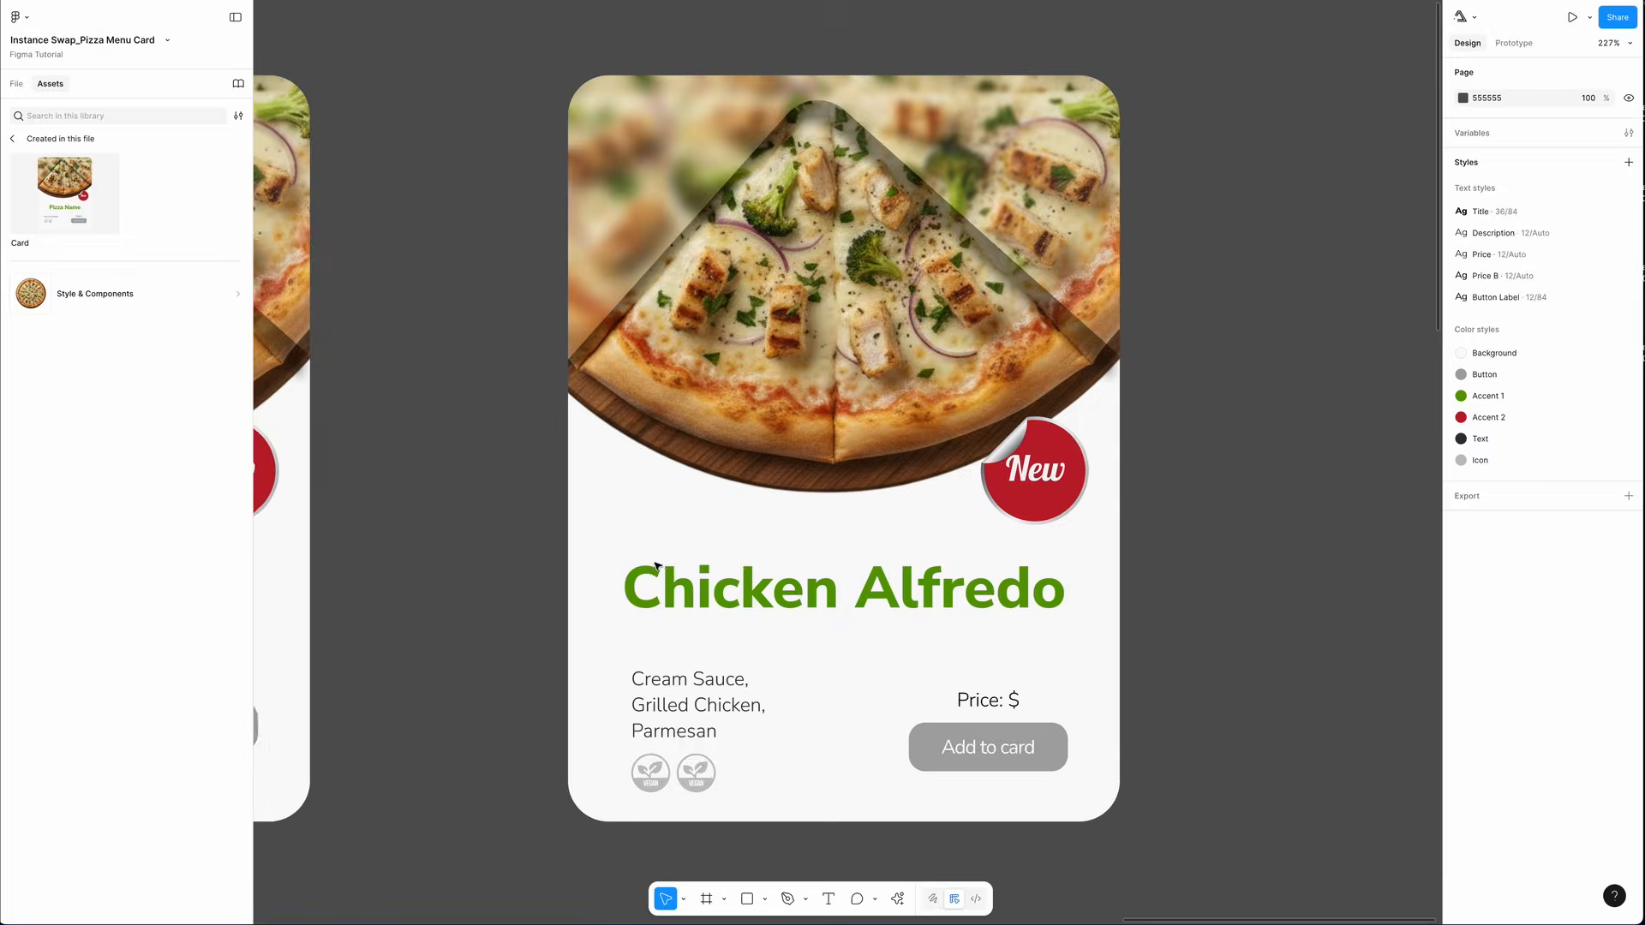
{"action": "scroll", "coordinate": [657, 566], "scroll_direction": "left", "scroll_amount": 5}
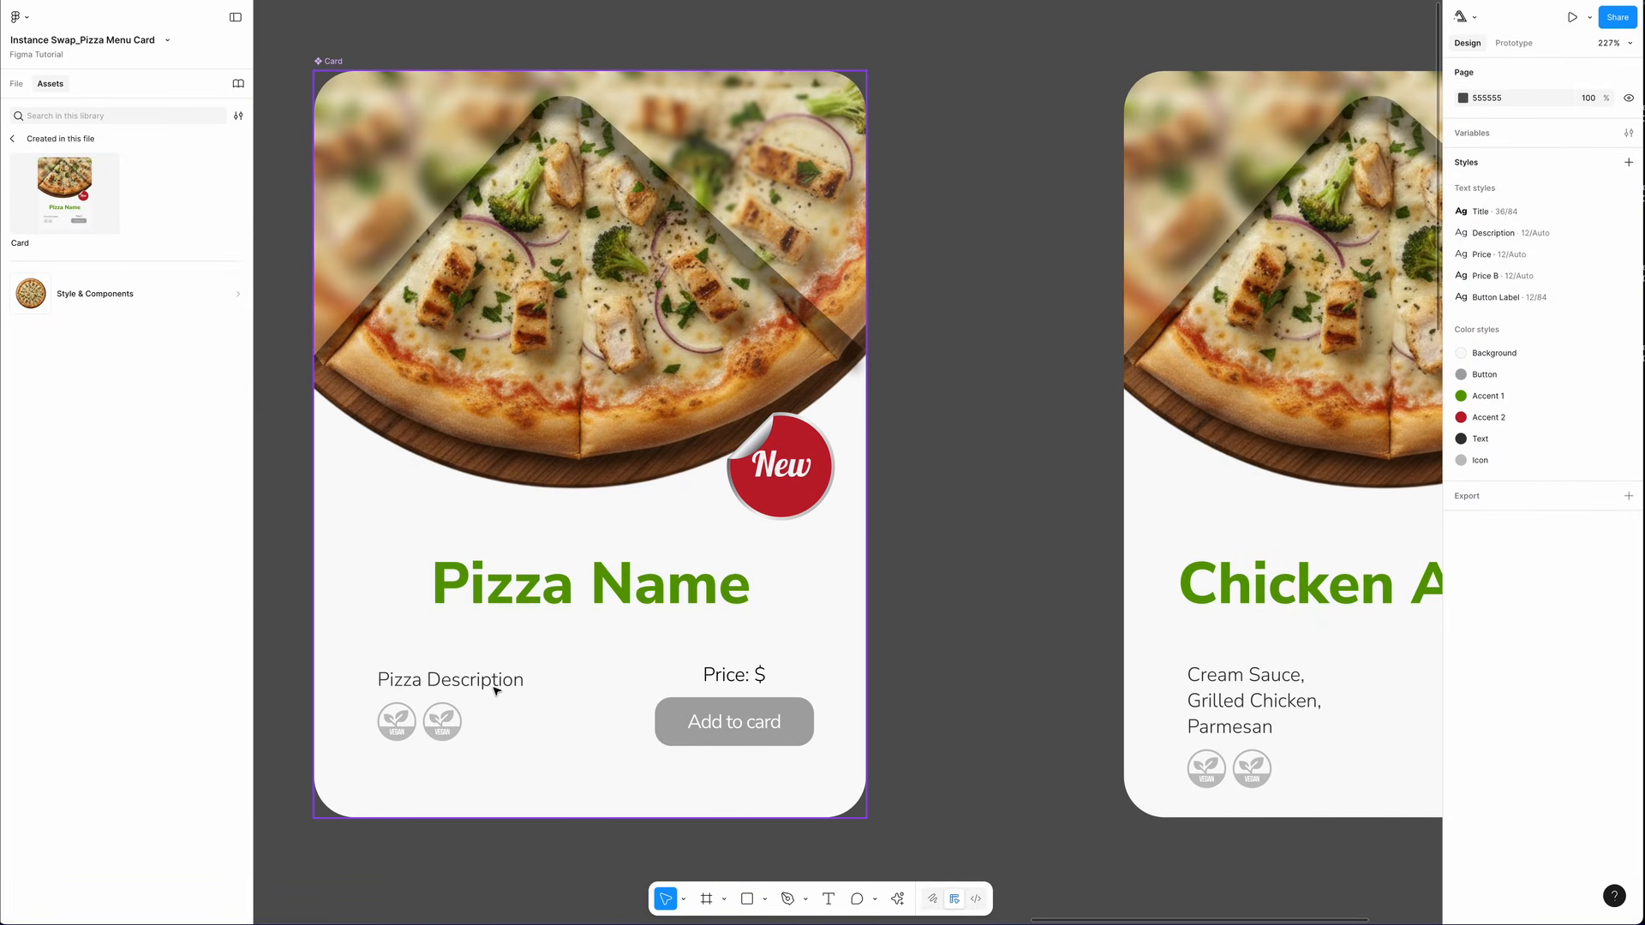
{"action": "left_click", "coordinate": [493, 687]}
{"action": "double_click", "coordinate": [490, 681]}
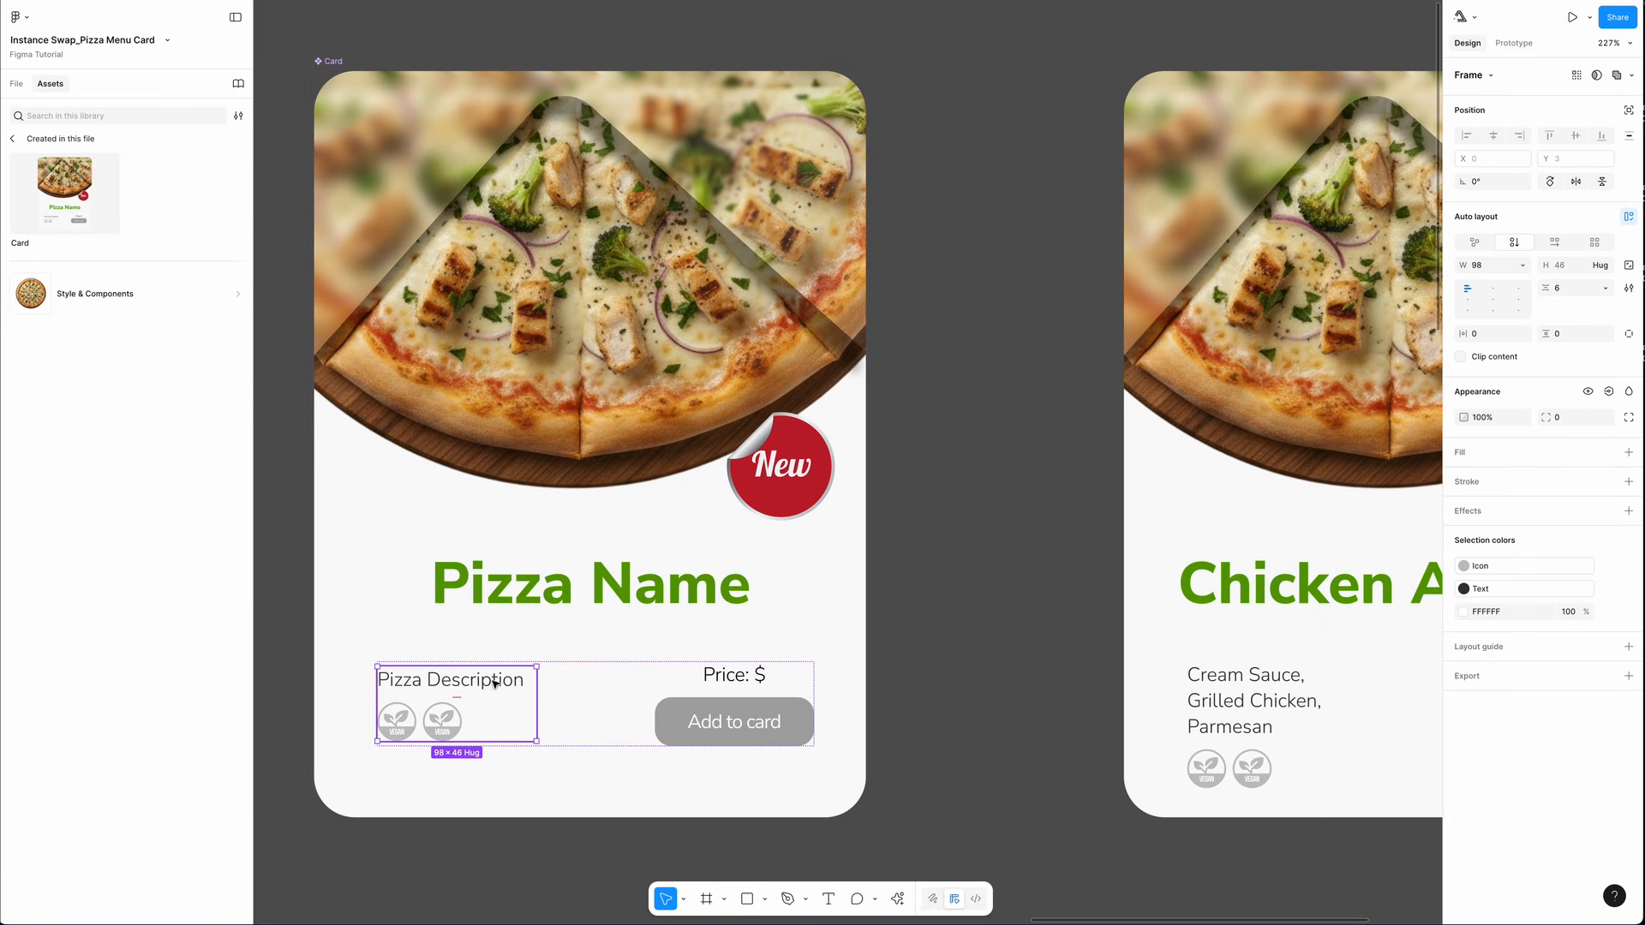
{"action": "double_click", "coordinate": [494, 684]}
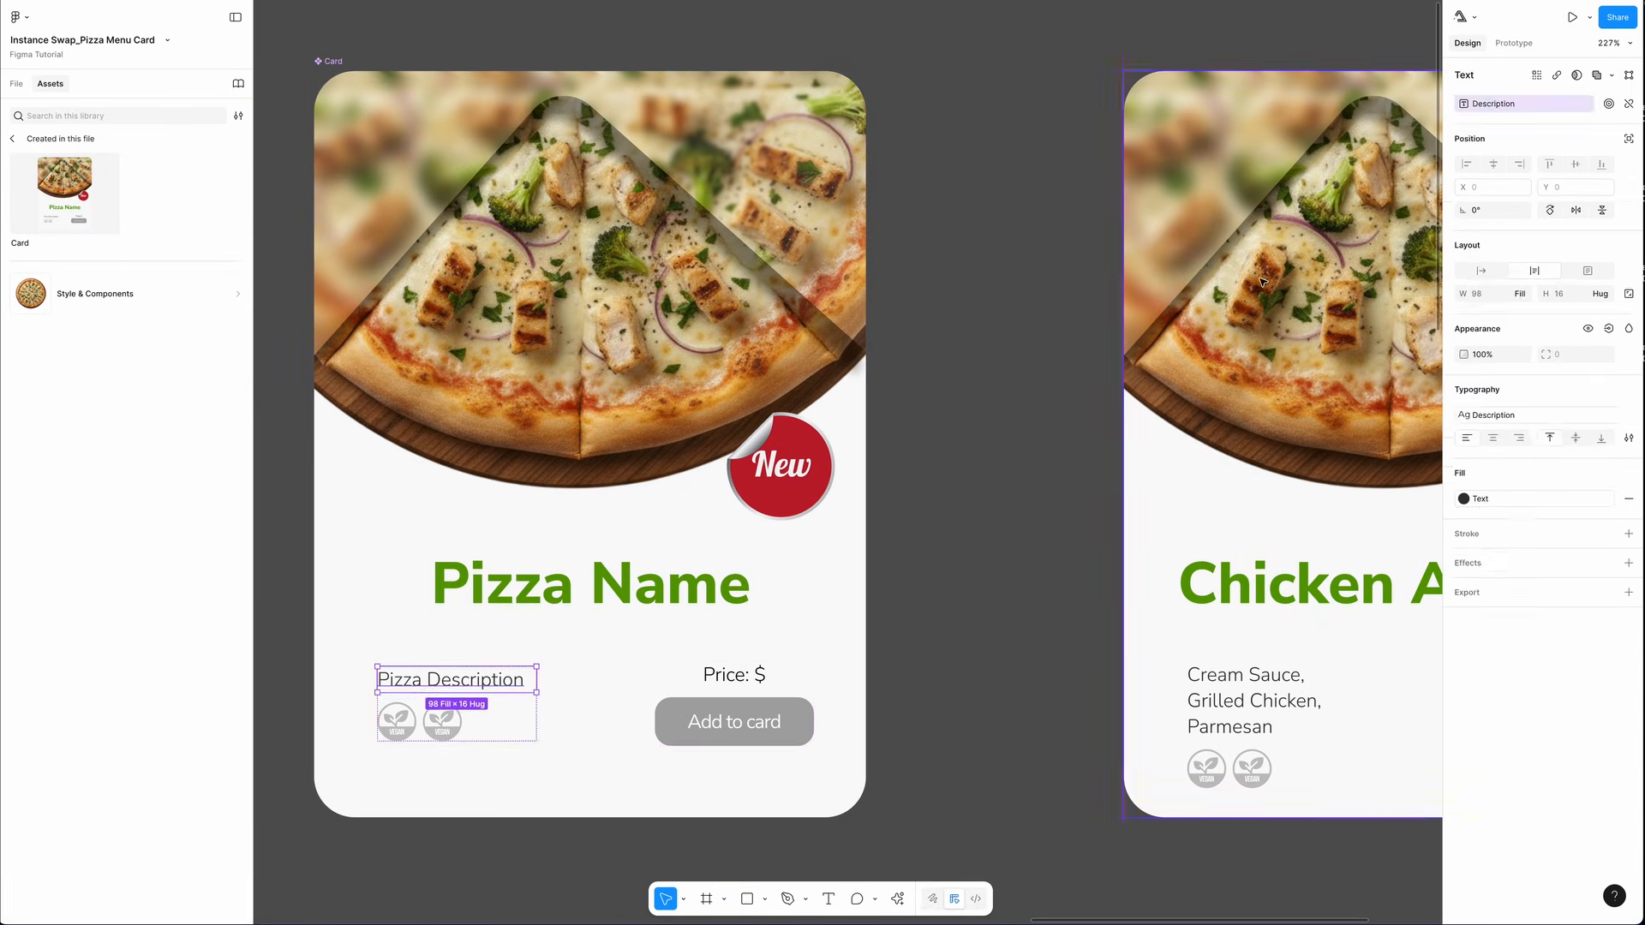
{"action": "left_click", "coordinate": [1525, 296]}
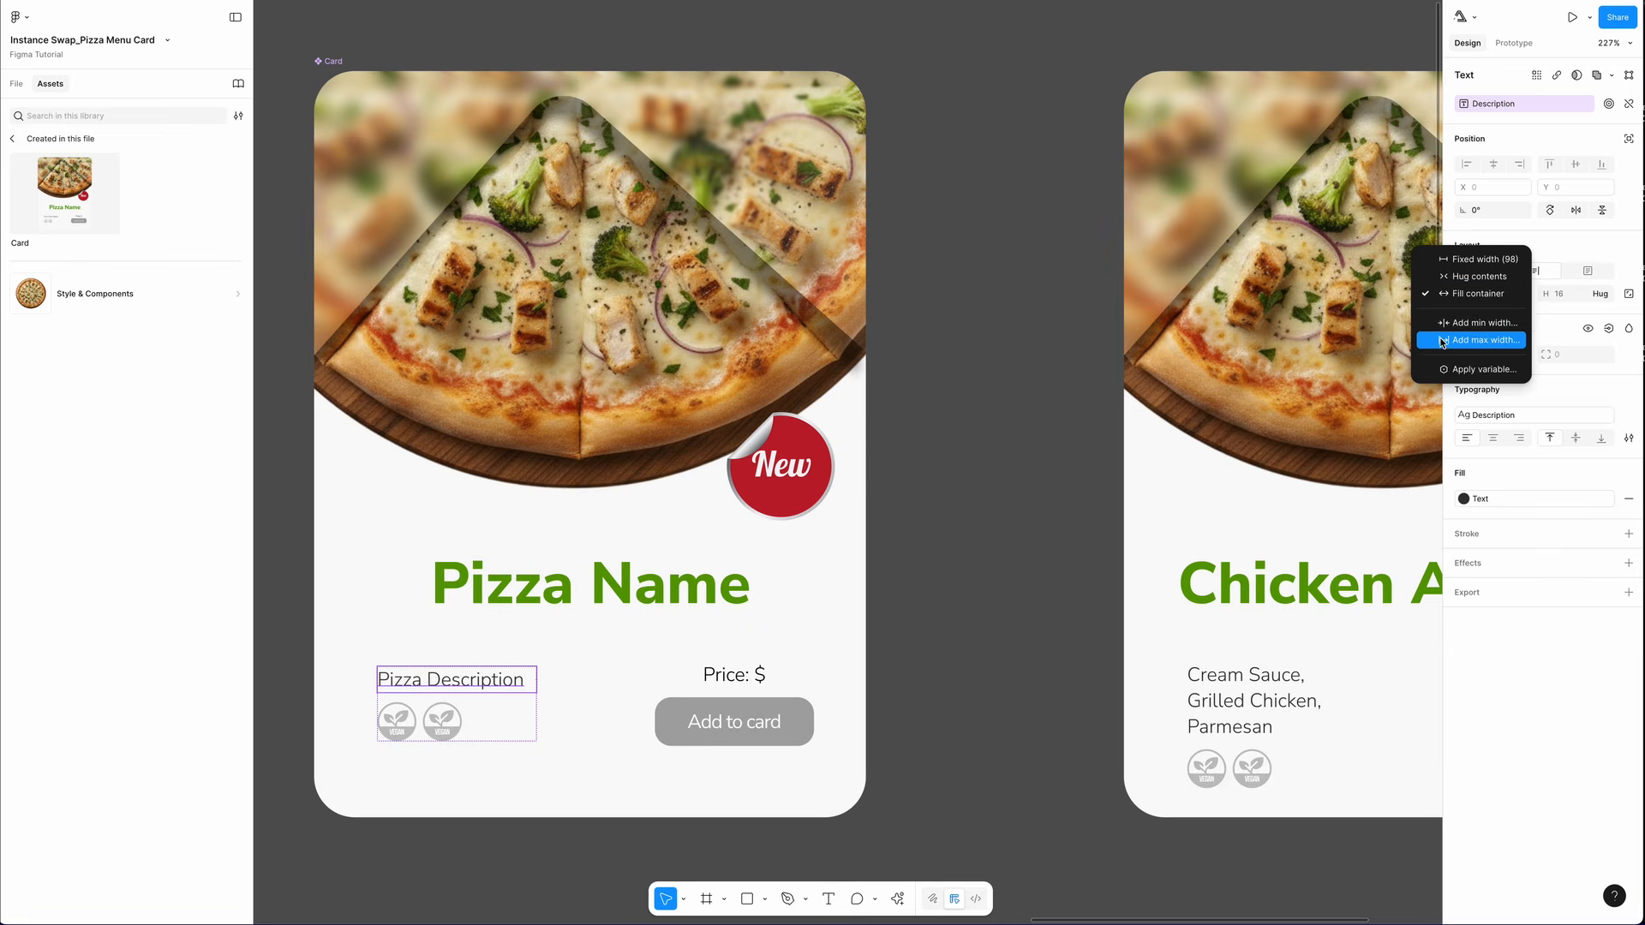
{"action": "left_click", "coordinate": [1484, 323]}
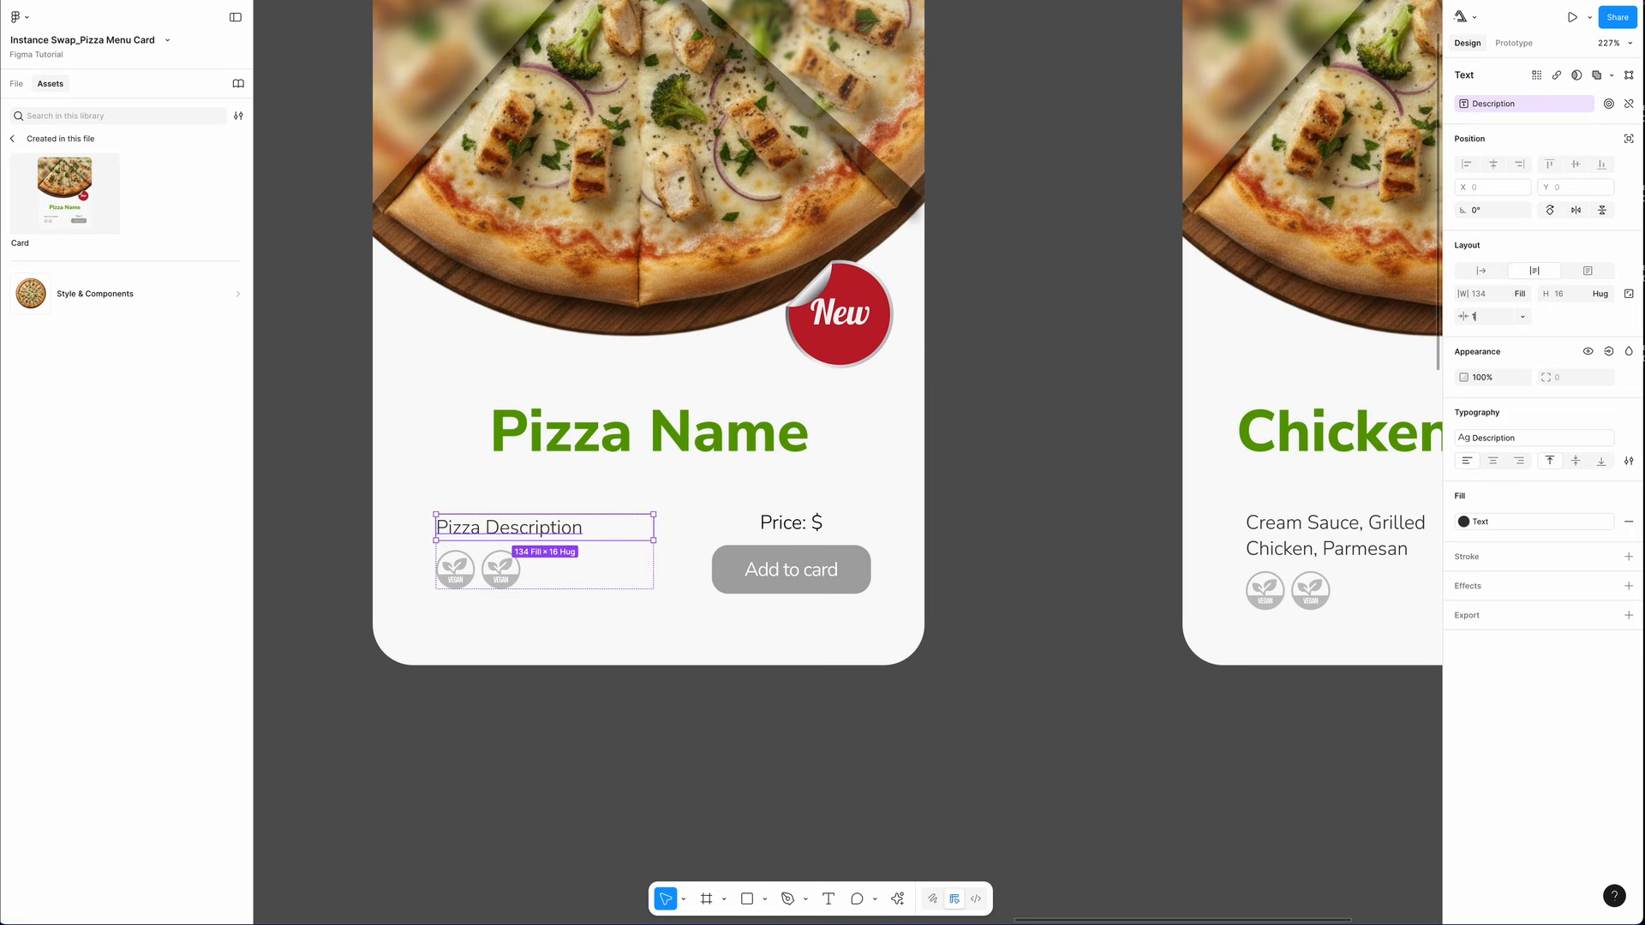
{"action": "left_click_drag", "start_coordinate": [1545, 334], "coordinate": [1520, 340]}
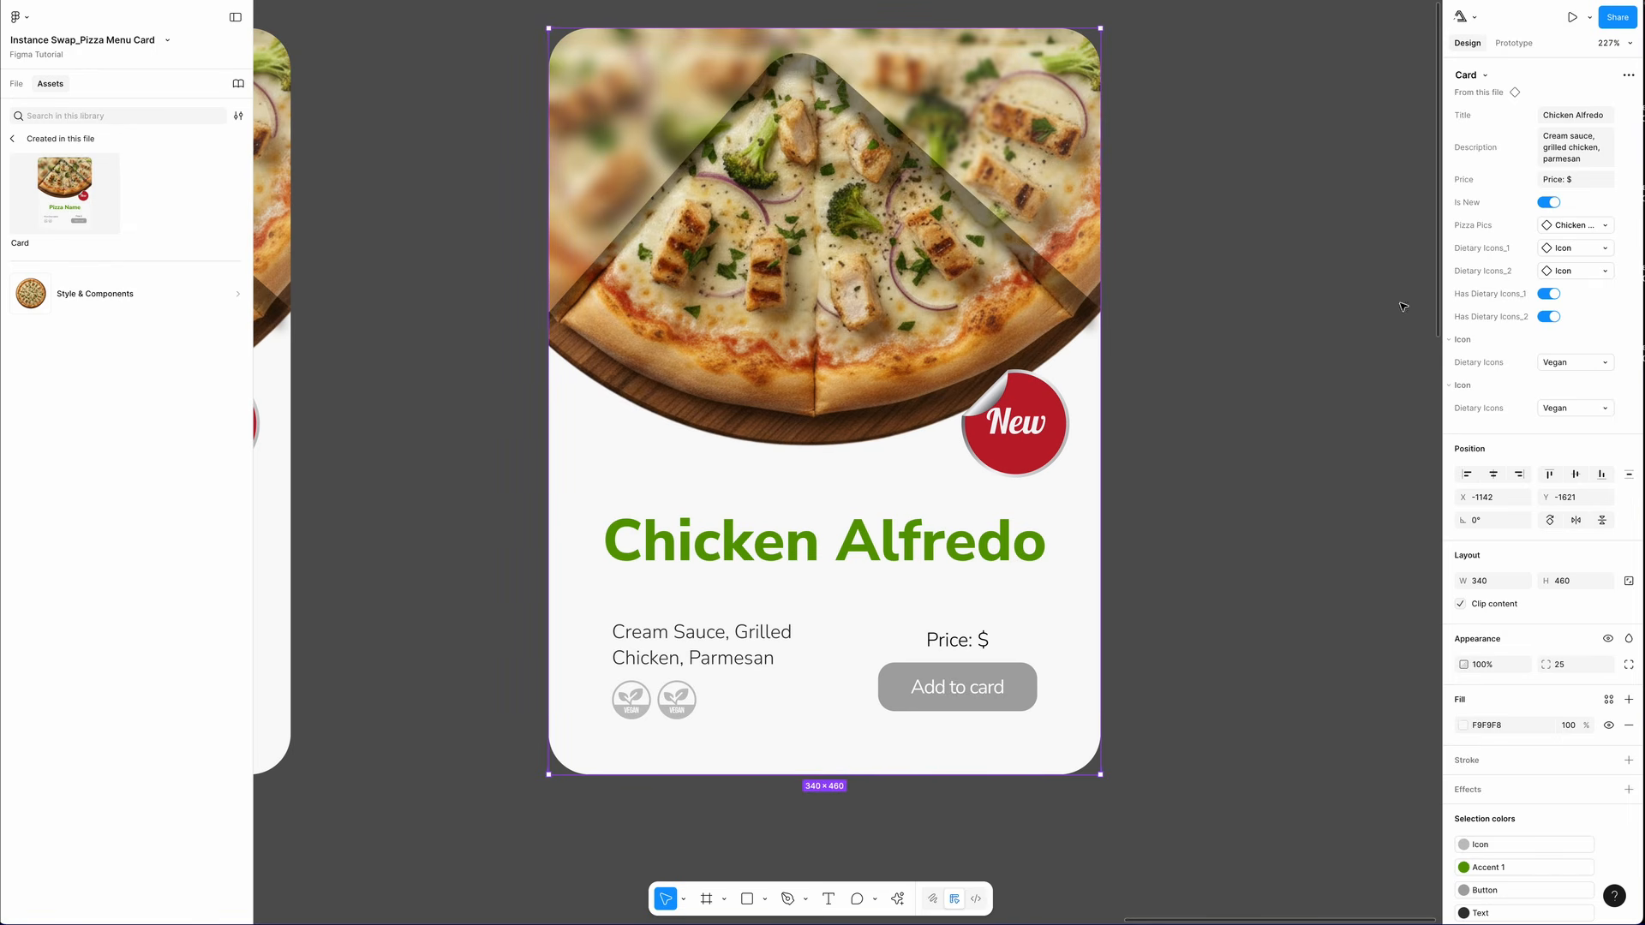
- Turn off Is New on the Chicken Alfredo instance and set its two dietary icons to Contains Dairy and Low Fat
{"action": "left_click", "coordinate": [1548, 203]}
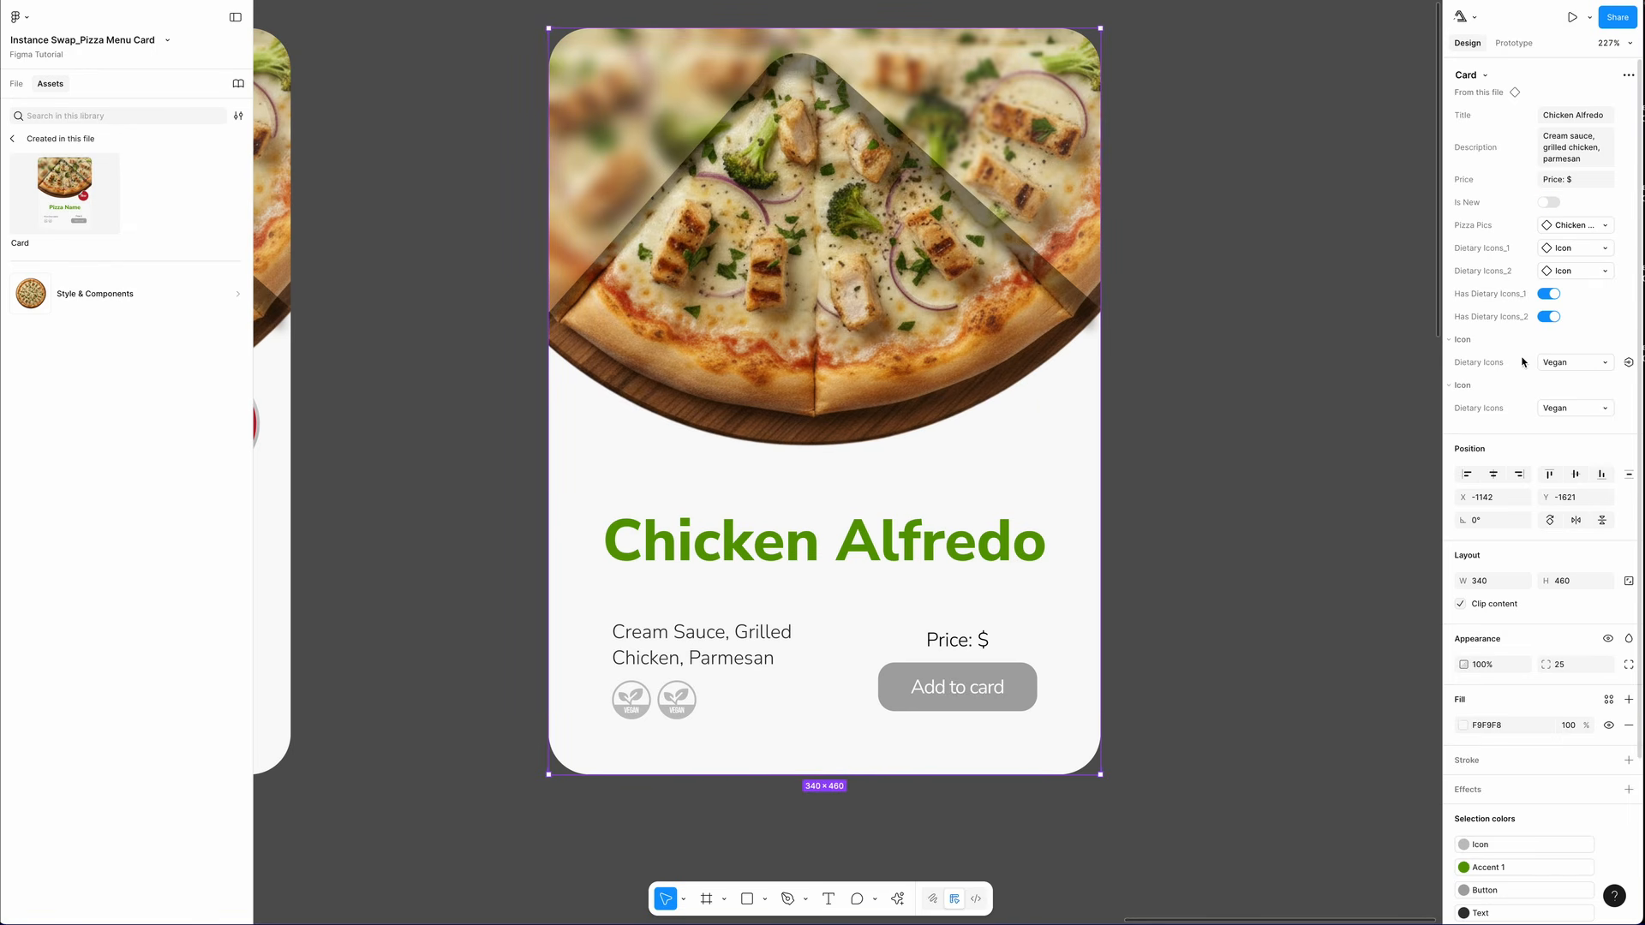
{"action": "left_click", "coordinate": [1548, 295]}
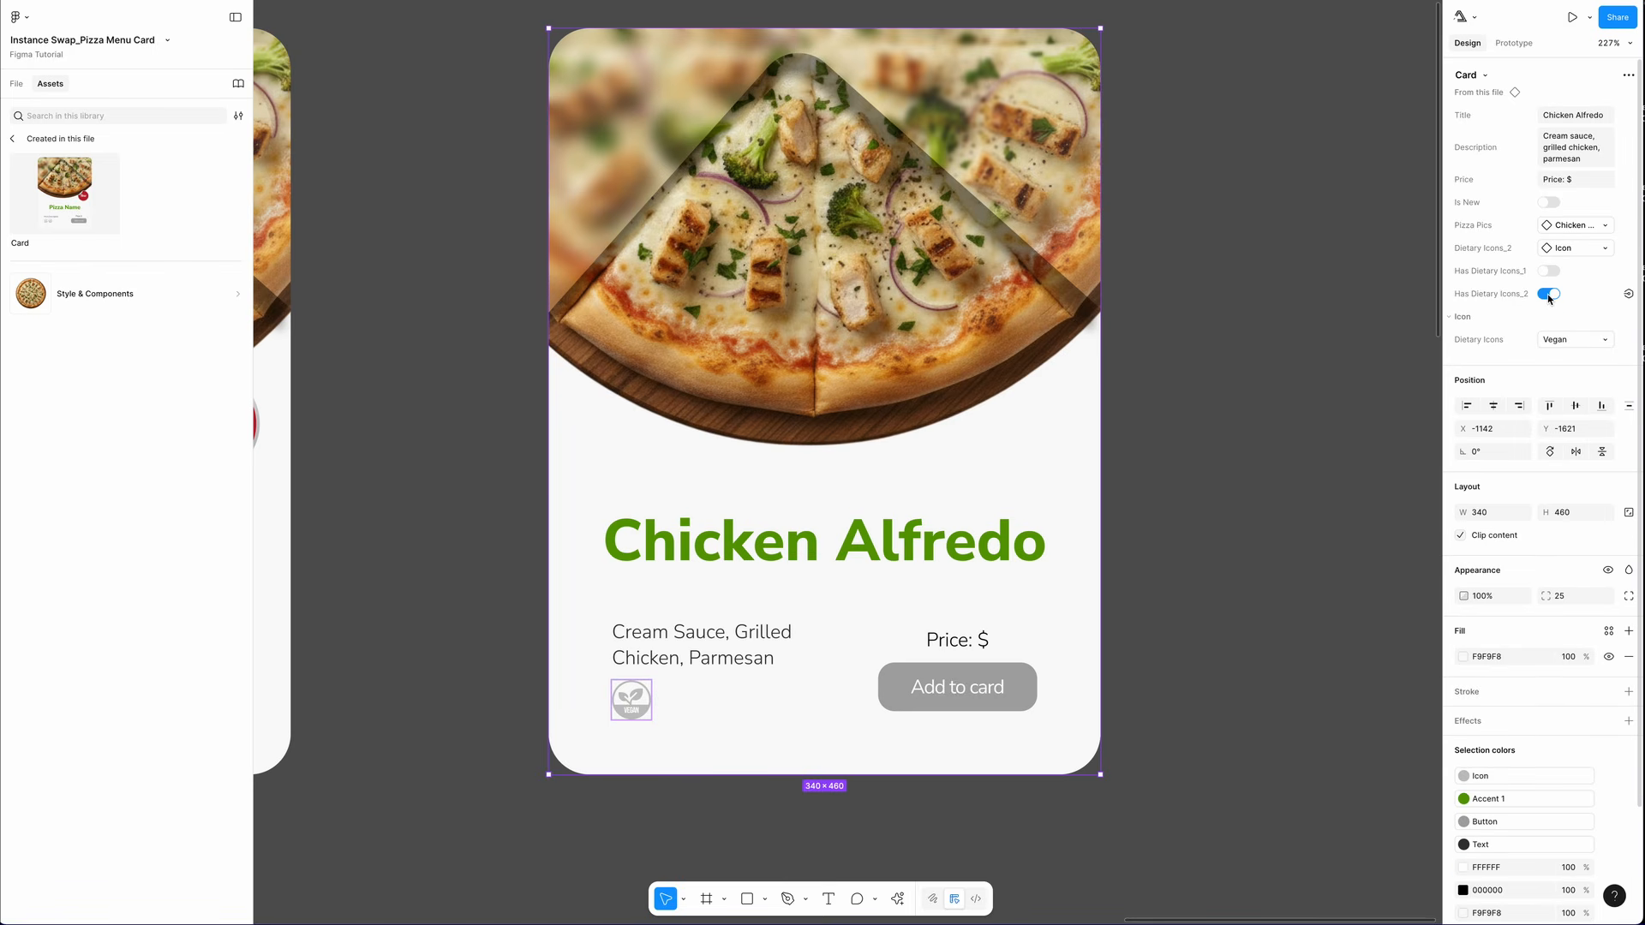
{"action": "left_click", "coordinate": [1575, 339]}
{"action": "left_click", "coordinate": [1494, 319]}
{"action": "left_click", "coordinate": [1548, 271]}
{"action": "left_click", "coordinate": [1575, 362]}
{"action": "left_click", "coordinate": [1505, 290]}
- Set the instance's price to "Price: $25" and apply the Price B text style to "$25"
{"action": "left_click", "coordinate": [1575, 179]}
{"action": "type", "text": "25"}
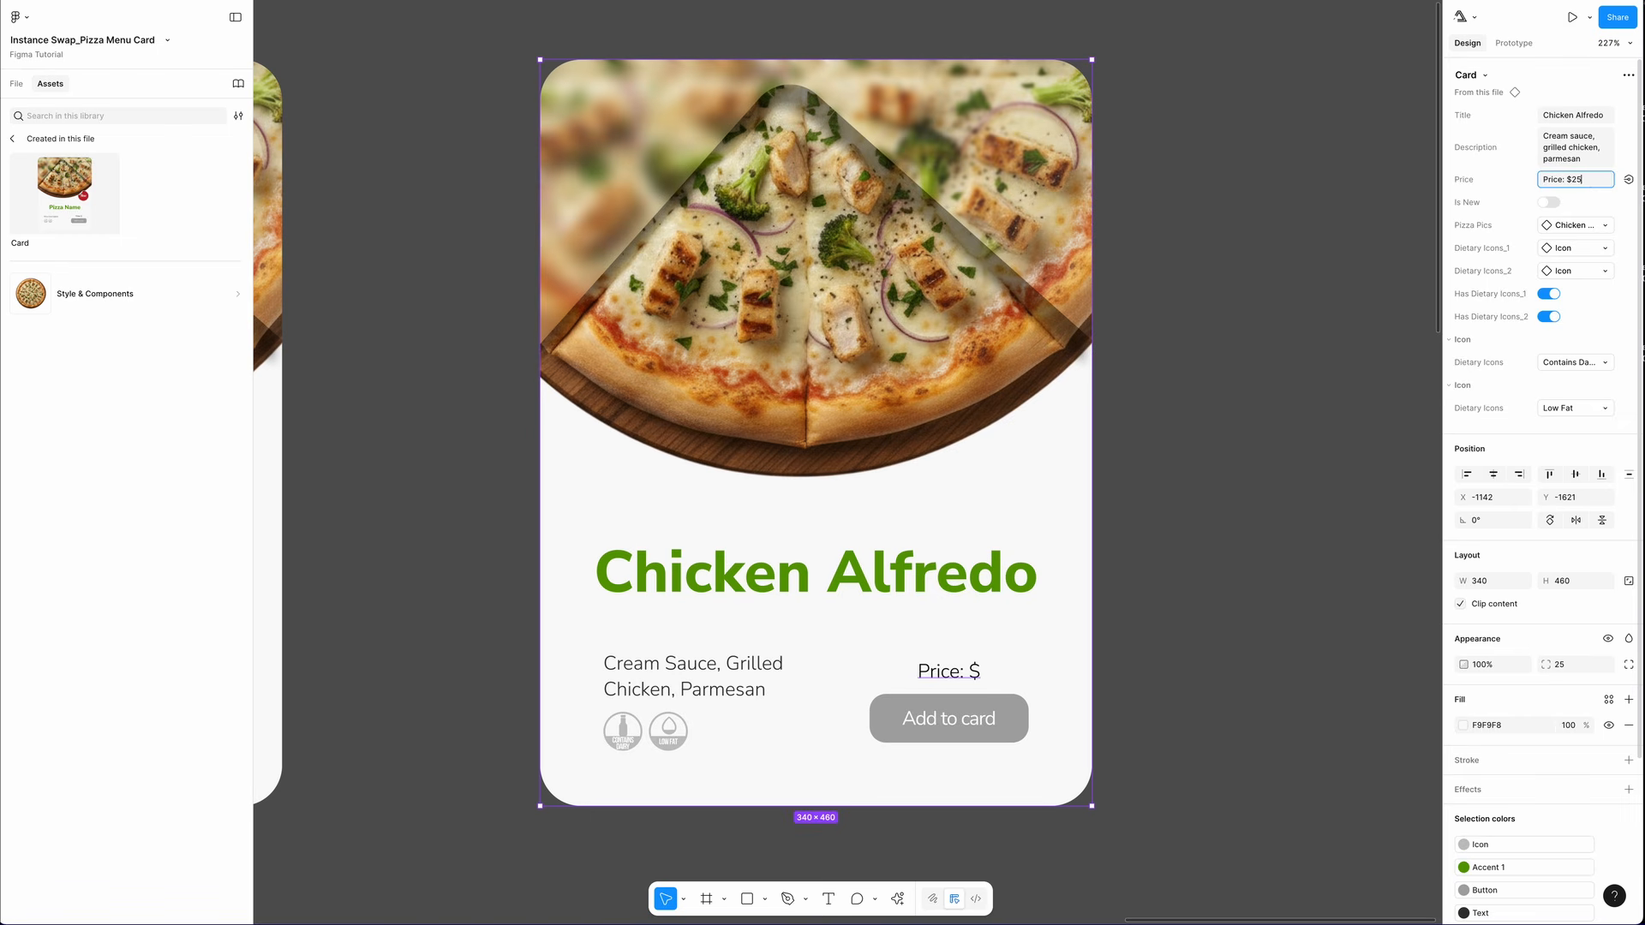
{"action": "key", "text": "Return"}
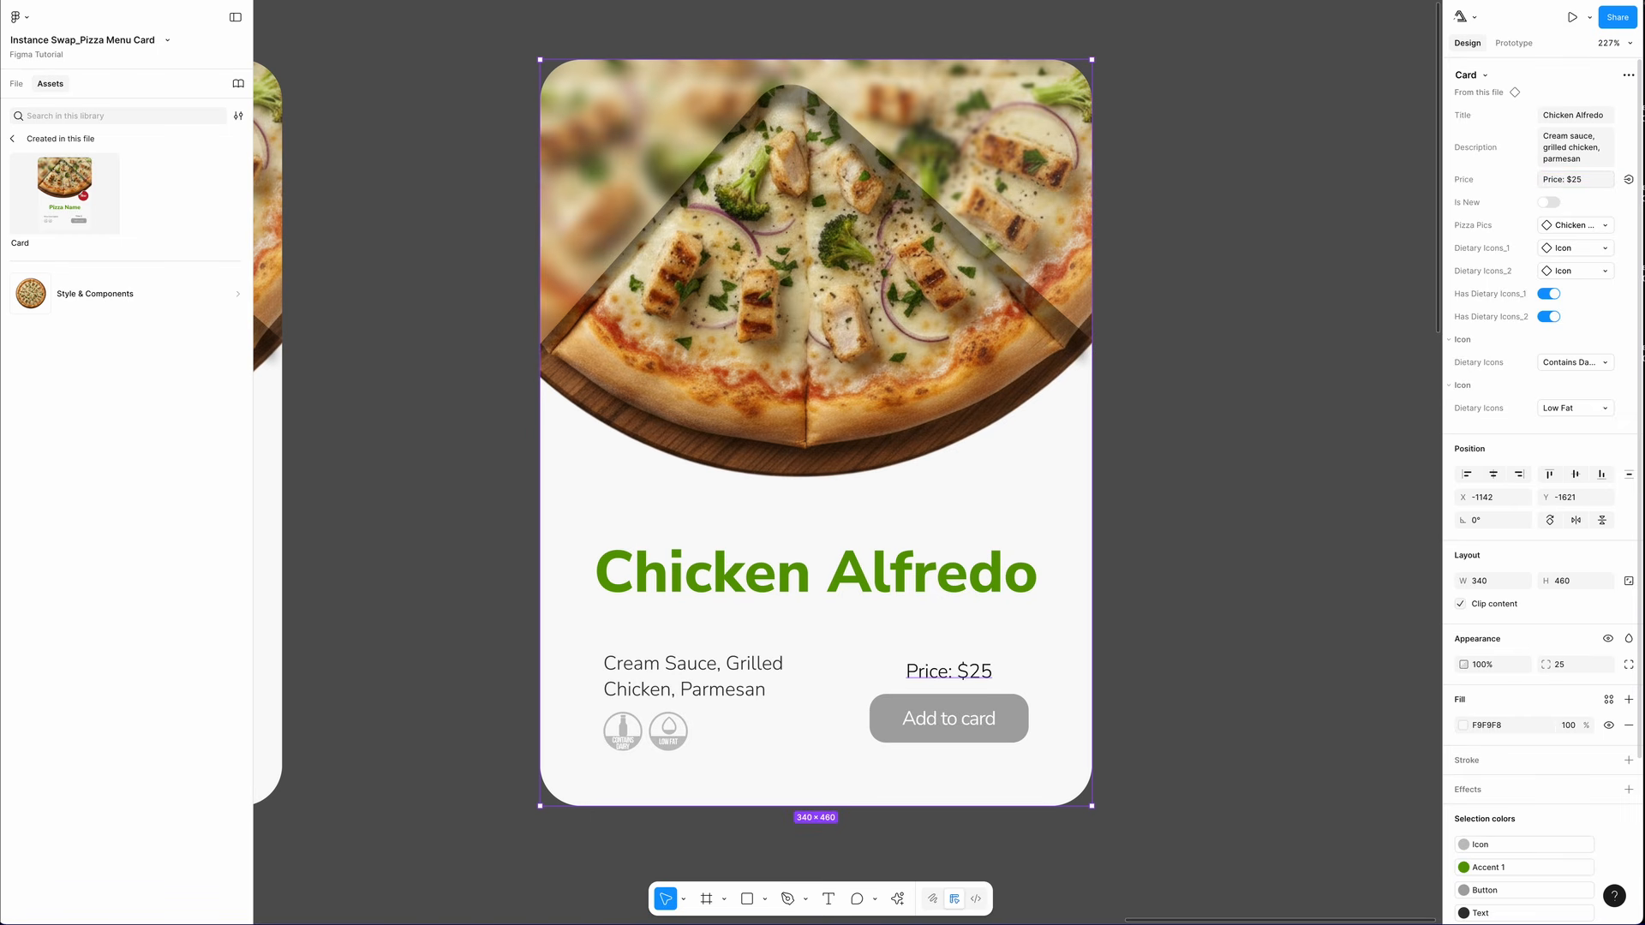
{"action": "double_click", "coordinate": [974, 671]}
{"action": "left_click", "coordinate": [1628, 391]}
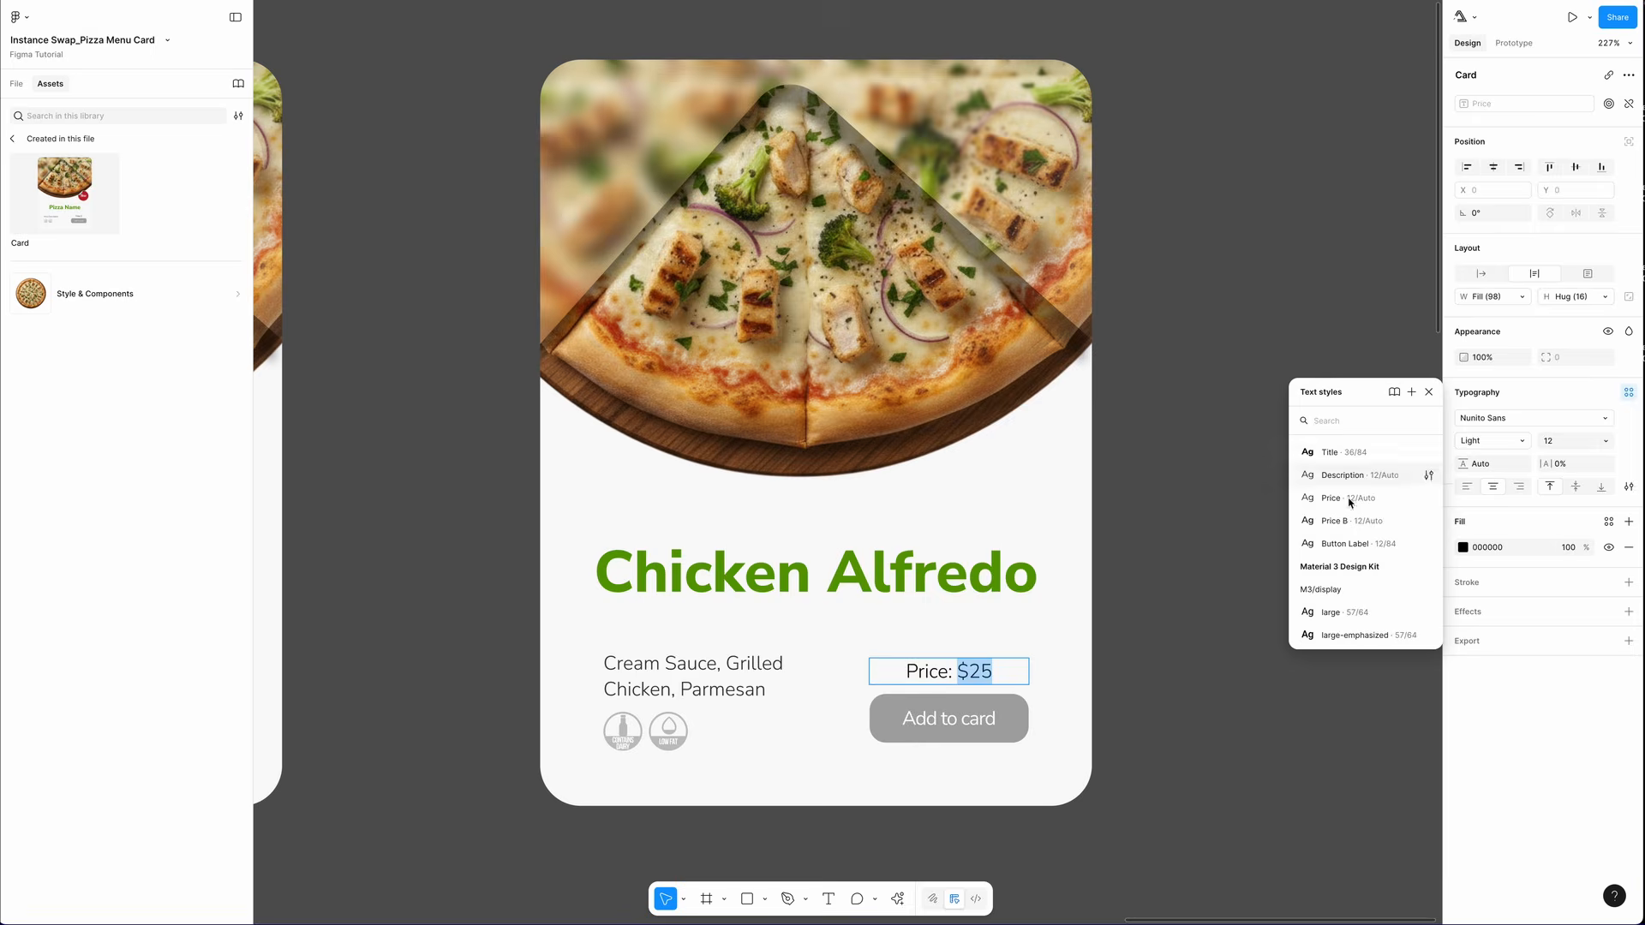
{"action": "left_click", "coordinate": [1354, 524]}
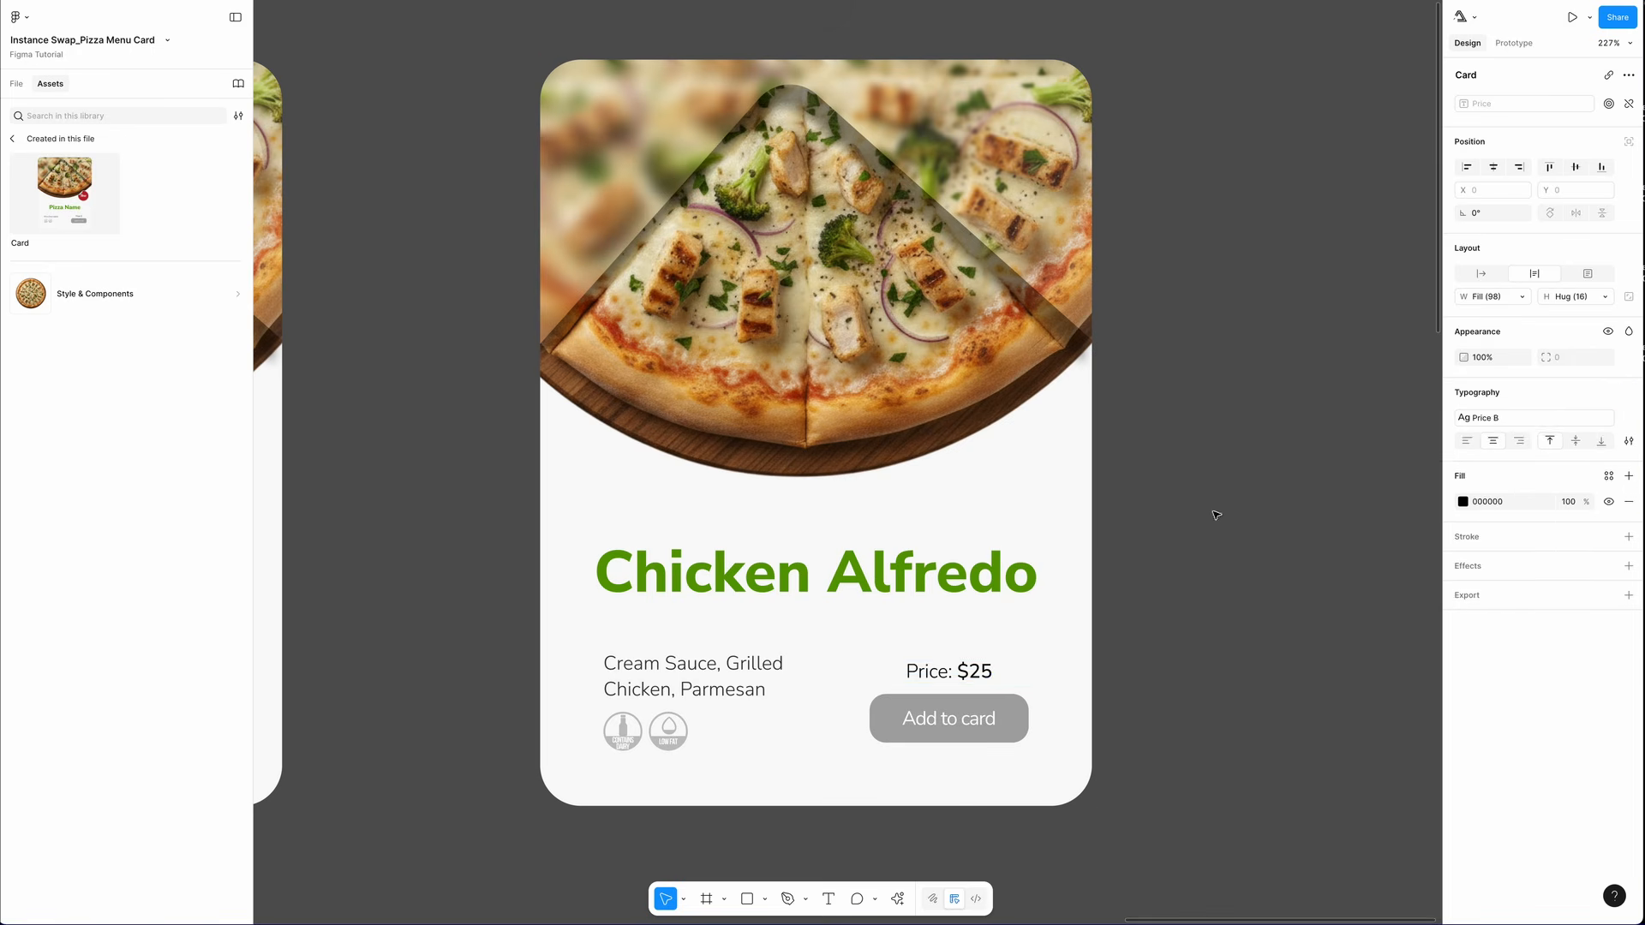
{"action": "key", "text": "Escape"}
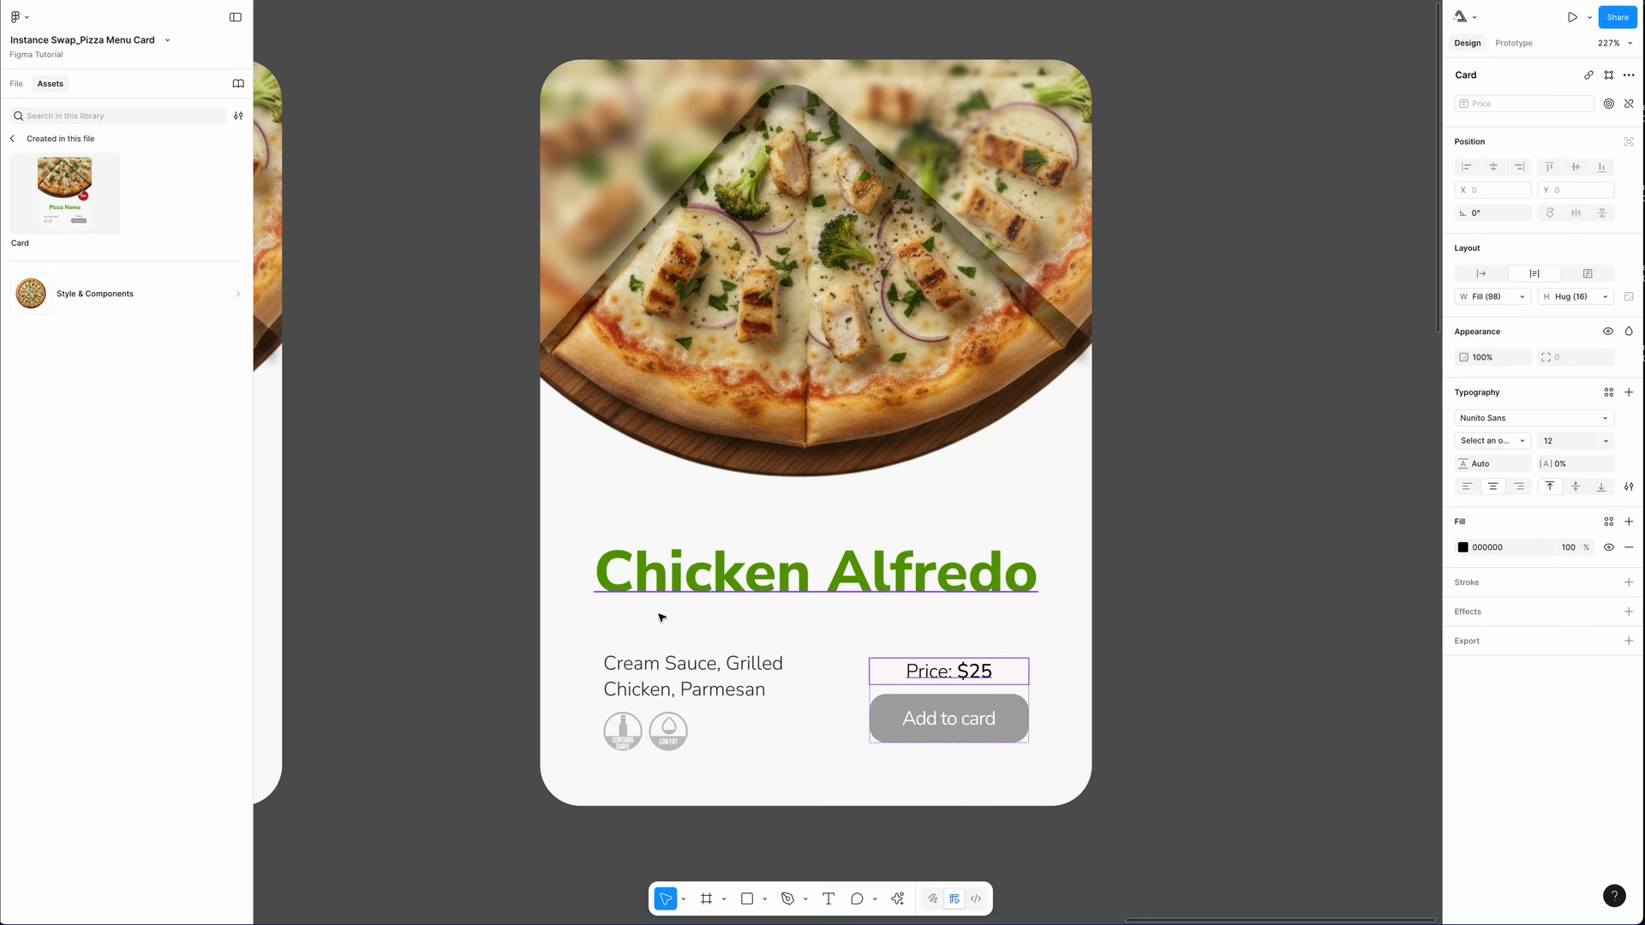
- Duplicate the Chicken Alfredo card instance and place the copy beside the original in the same row
{"action": "scroll", "coordinate": [662, 617], "scroll_direction": "down", "scroll_amount": 5}
{"action": "scroll", "coordinate": [654, 500], "scroll_direction": "up", "scroll_amount": 5}
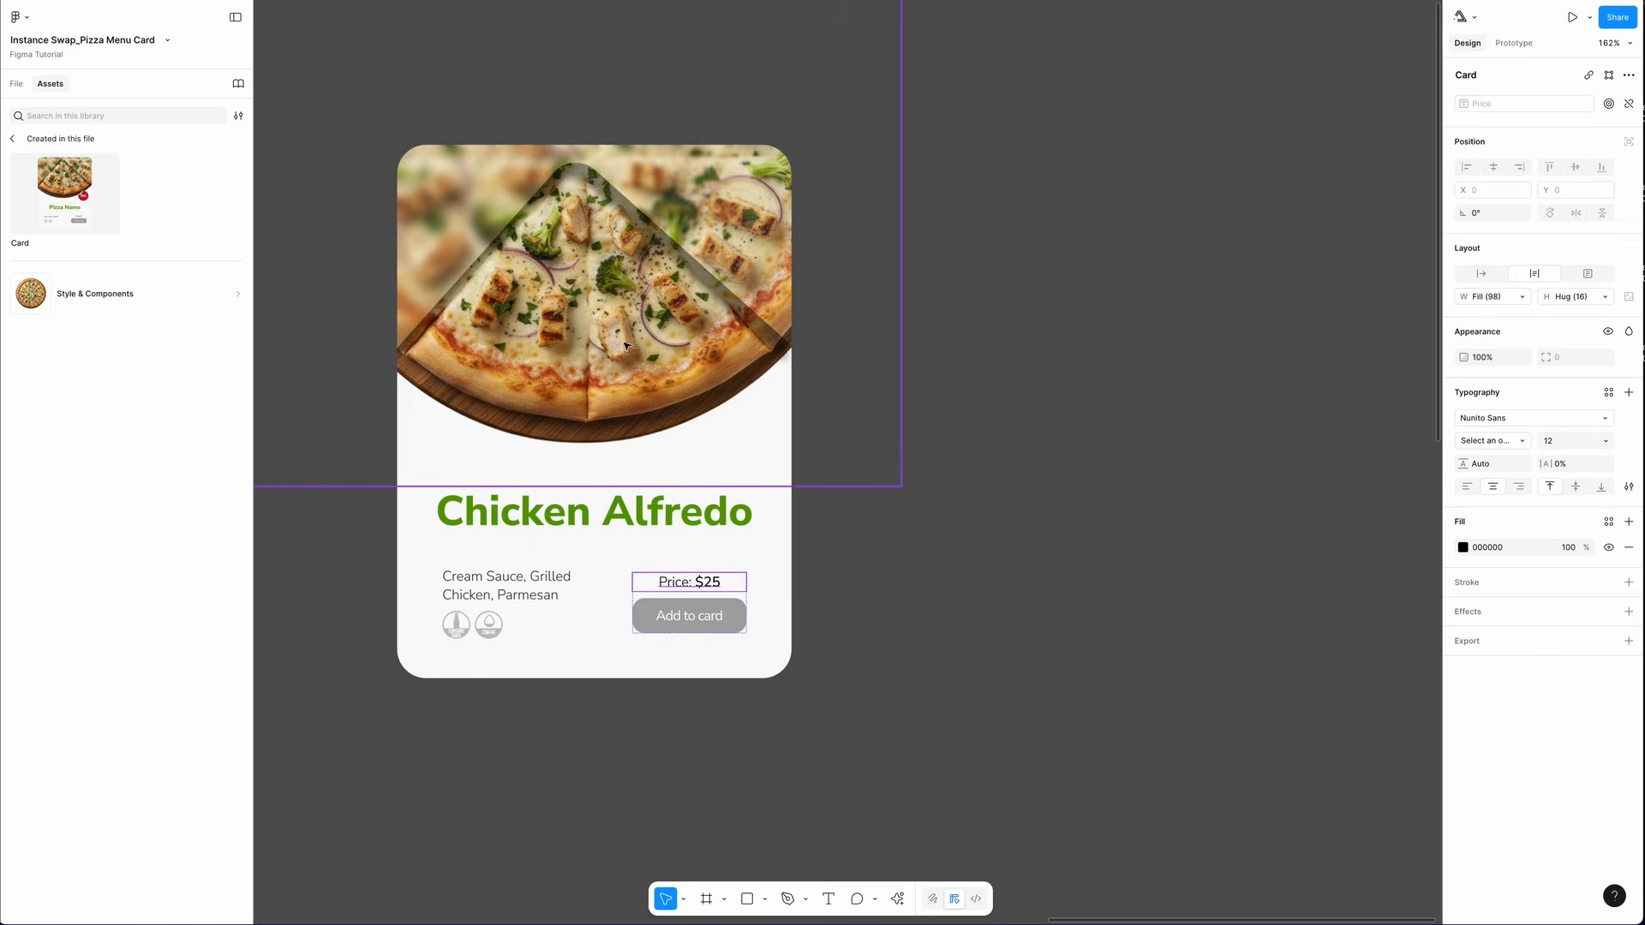
{"action": "scroll", "coordinate": [660, 359], "scroll_direction": "left", "scroll_amount": 3}
{"action": "left_click", "coordinate": [702, 368]}
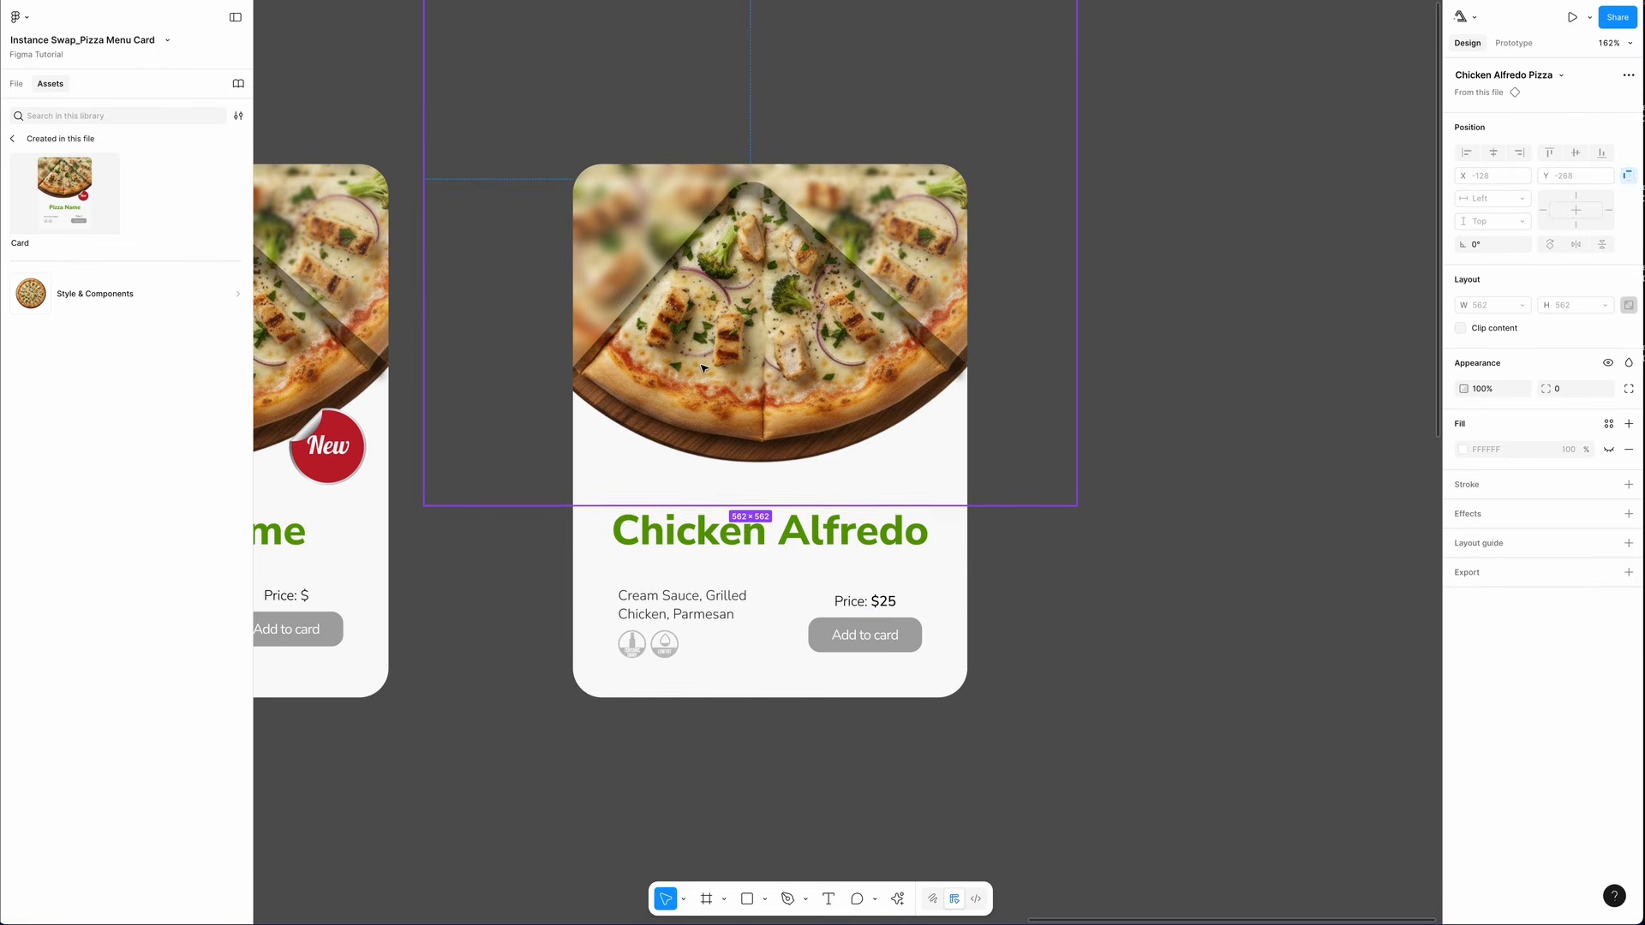
{"action": "left_click", "coordinate": [613, 586]}
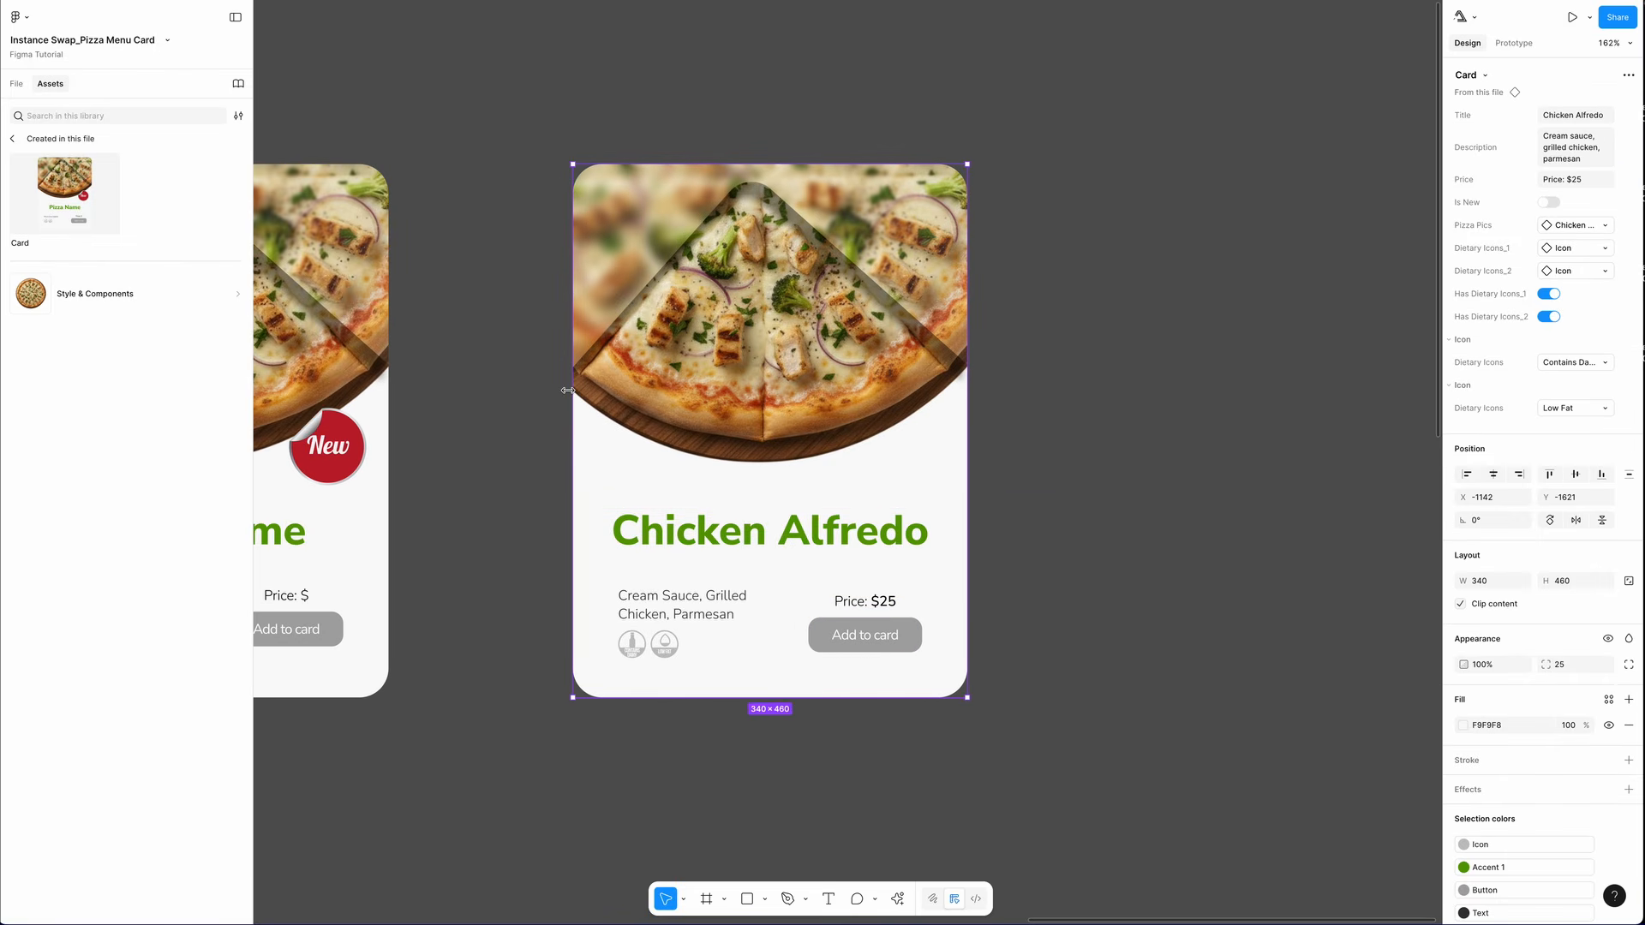
{"action": "left_click_drag", "start_coordinate": [605, 392], "coordinate": [1050, 390]}
{"action": "scroll", "coordinate": [1114, 257], "scroll_direction": "right", "scroll_amount": 5}
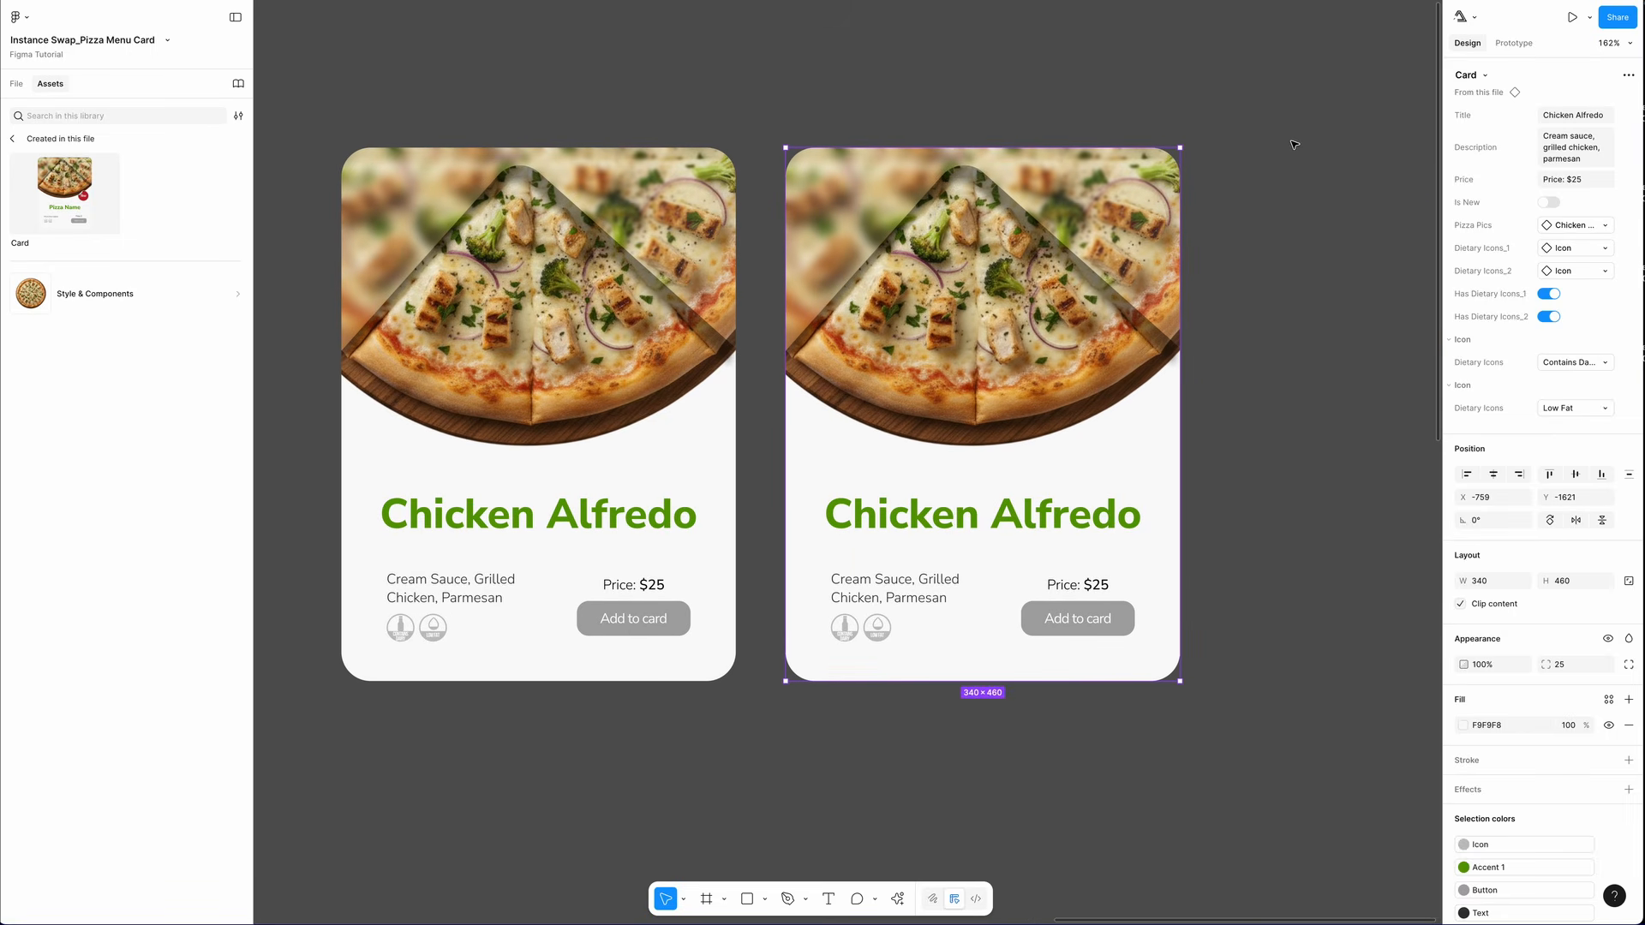
- Set the duplicated card's Title to "Spicy Pepperoni" and its Description to "Pepperoni, chili flakes"
{"action": "left_click", "coordinate": [1585, 115]}
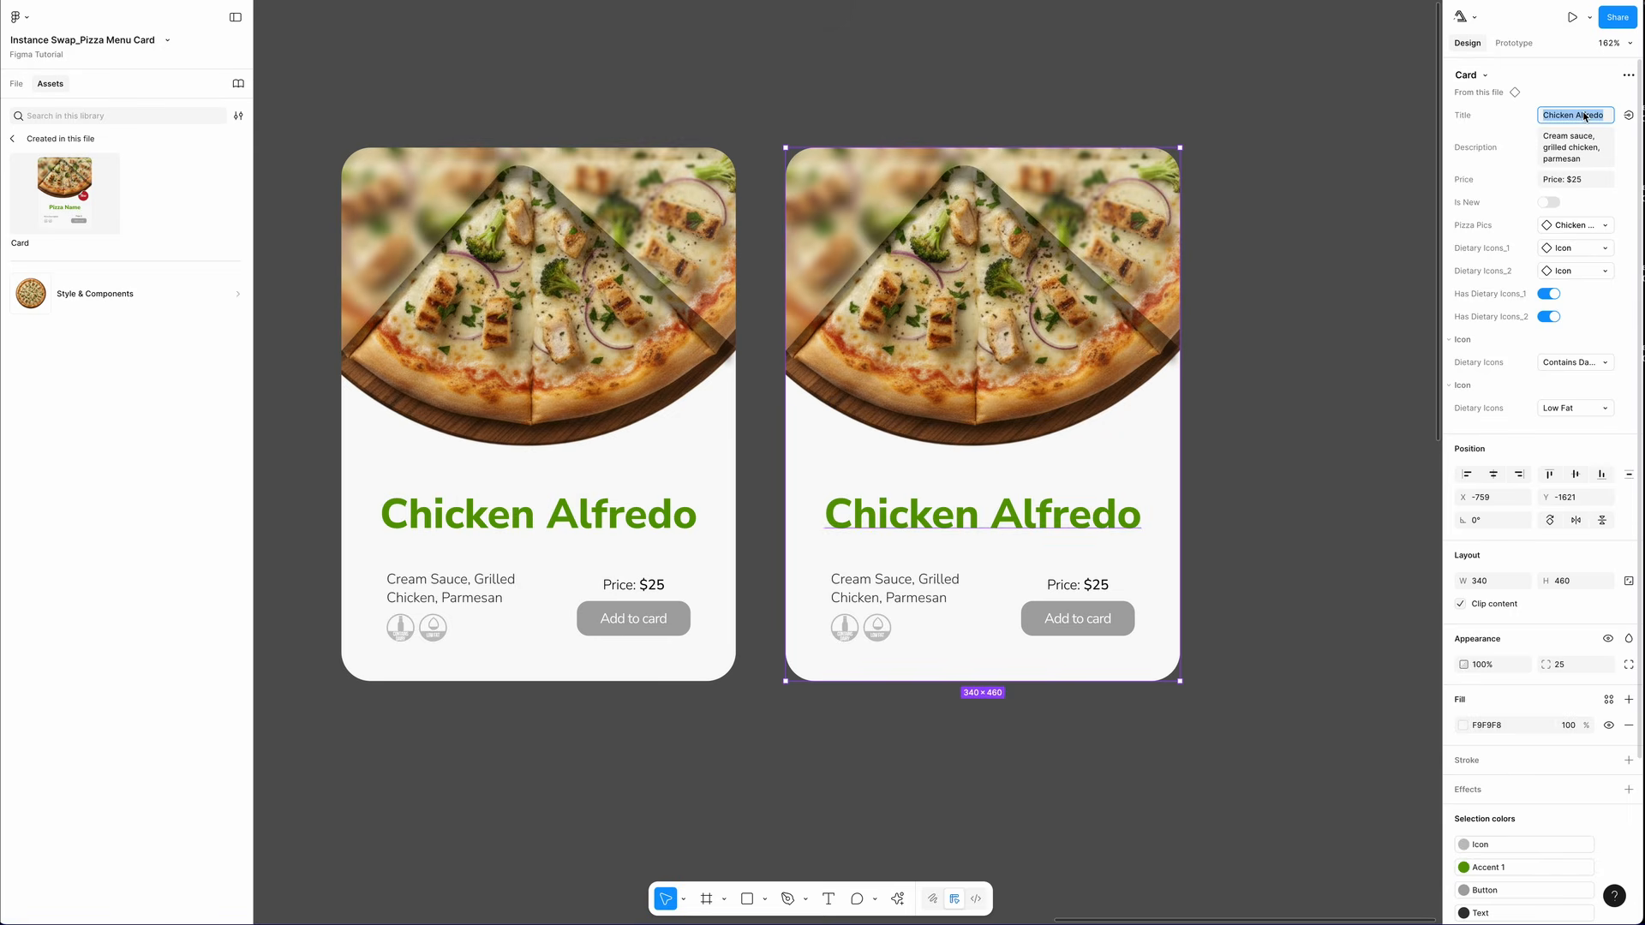
{"action": "type", "text": "Spicy Pepperoni"}
{"action": "left_click", "coordinate": [1585, 154]}
{"action": "type", "text": "Pepperoni, chili flakes"}
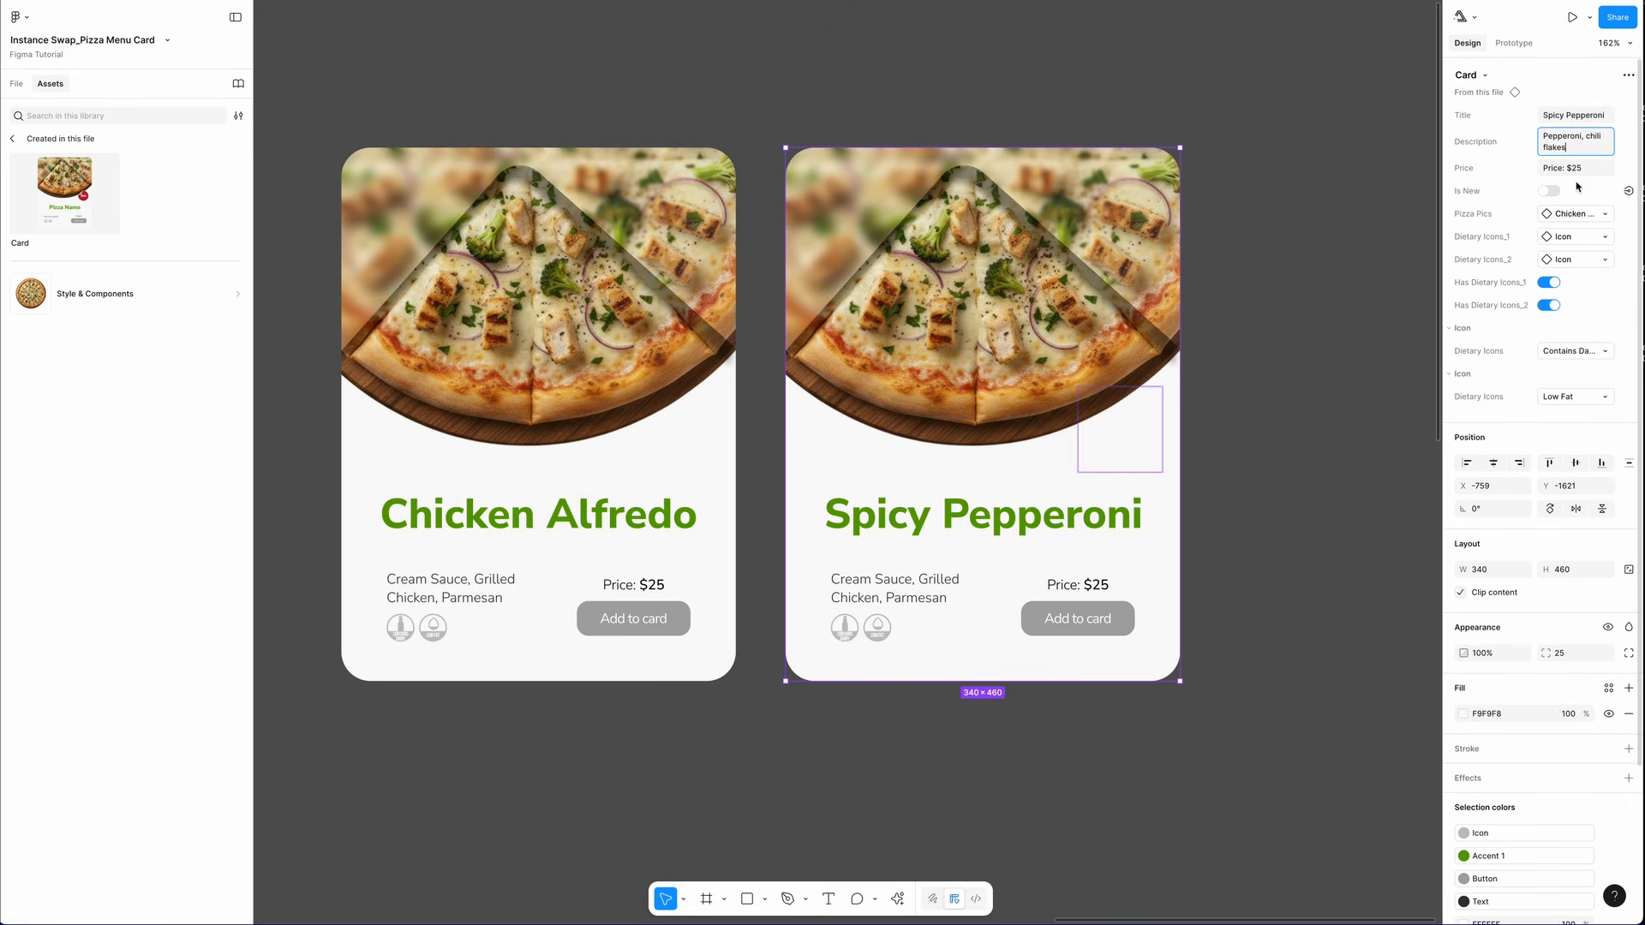
{"action": "key", "text": "Return"}
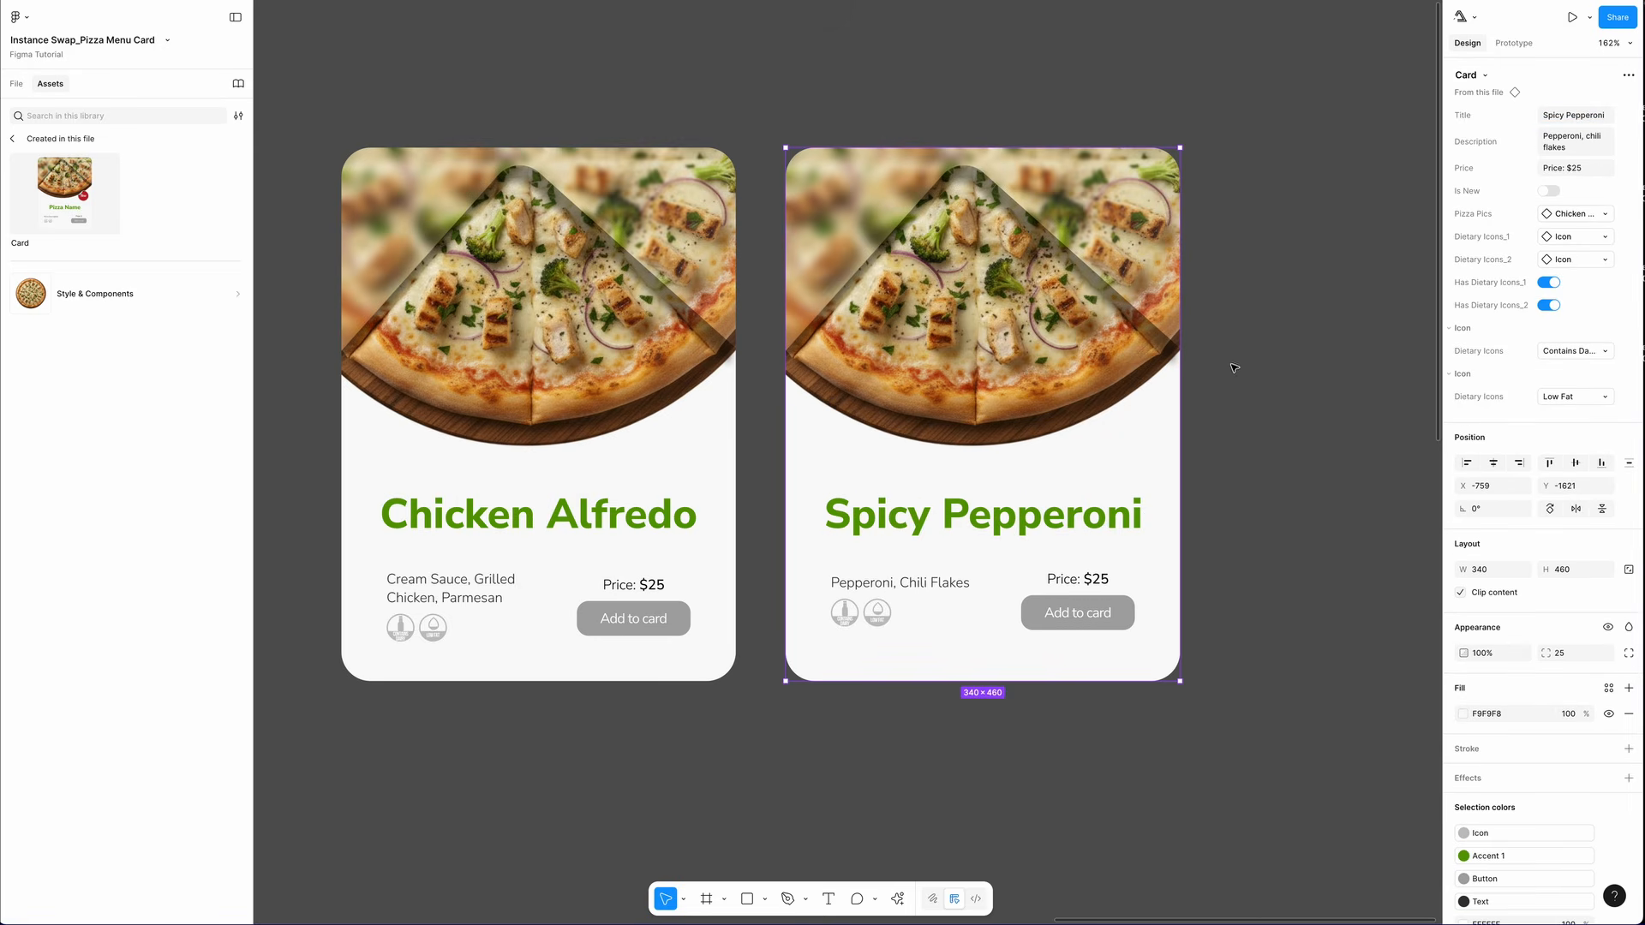
- Turn on Is New for the Spicy Pepperoni card and set its second dietary icon to Spicy
{"action": "left_click", "coordinate": [1550, 192]}
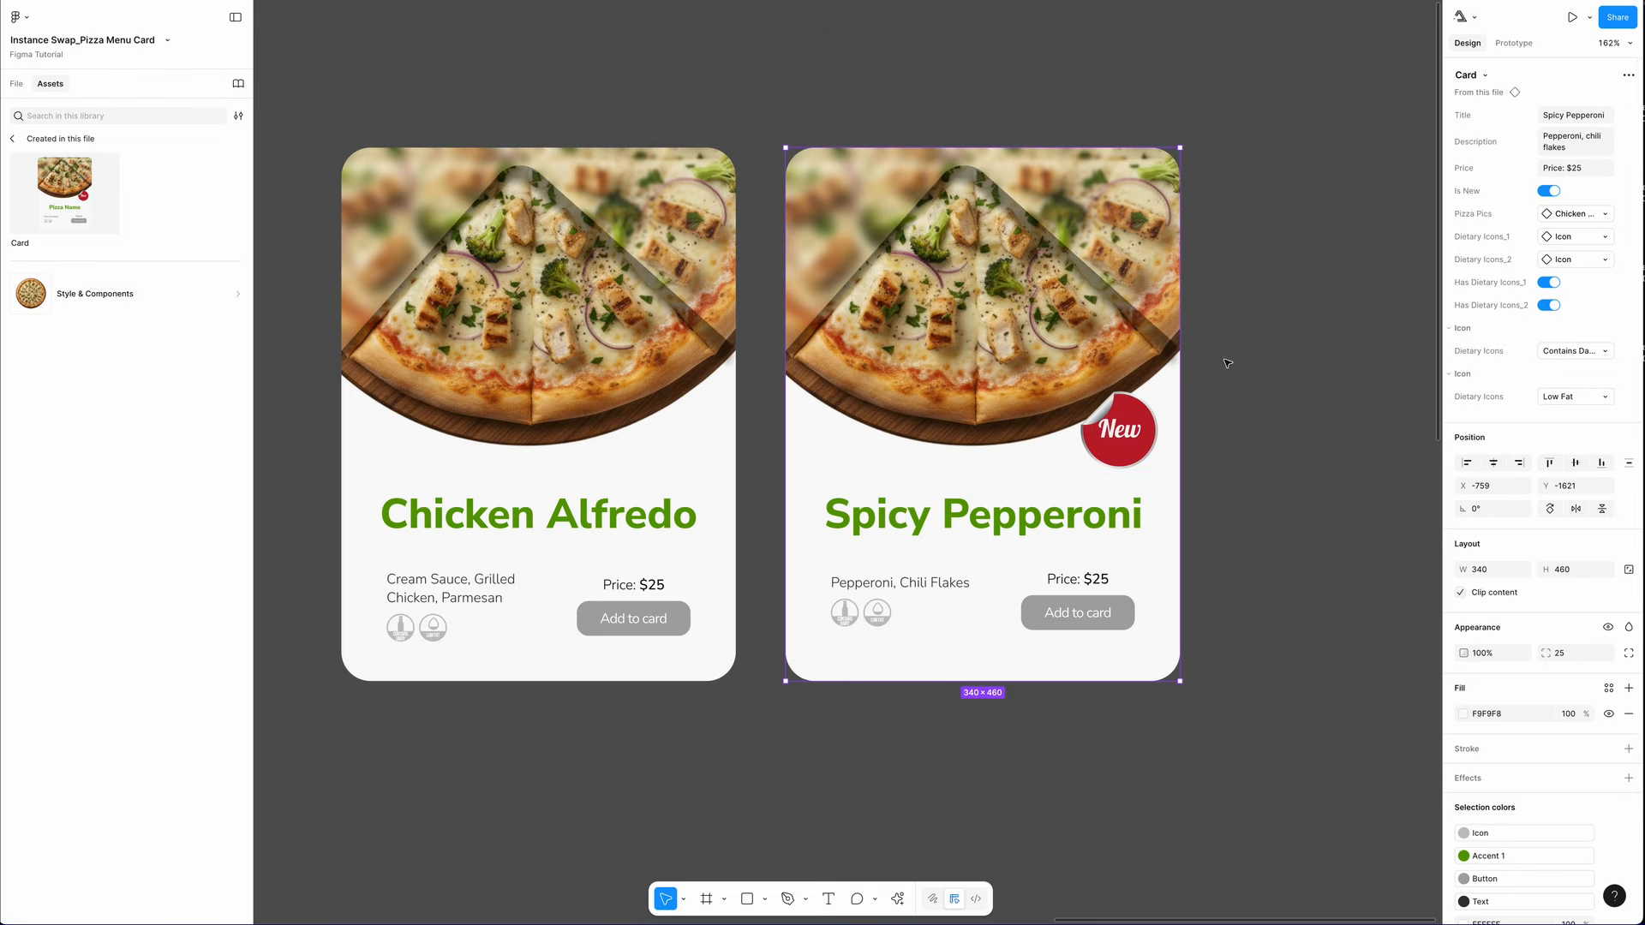
{"action": "left_click", "coordinate": [1565, 399]}
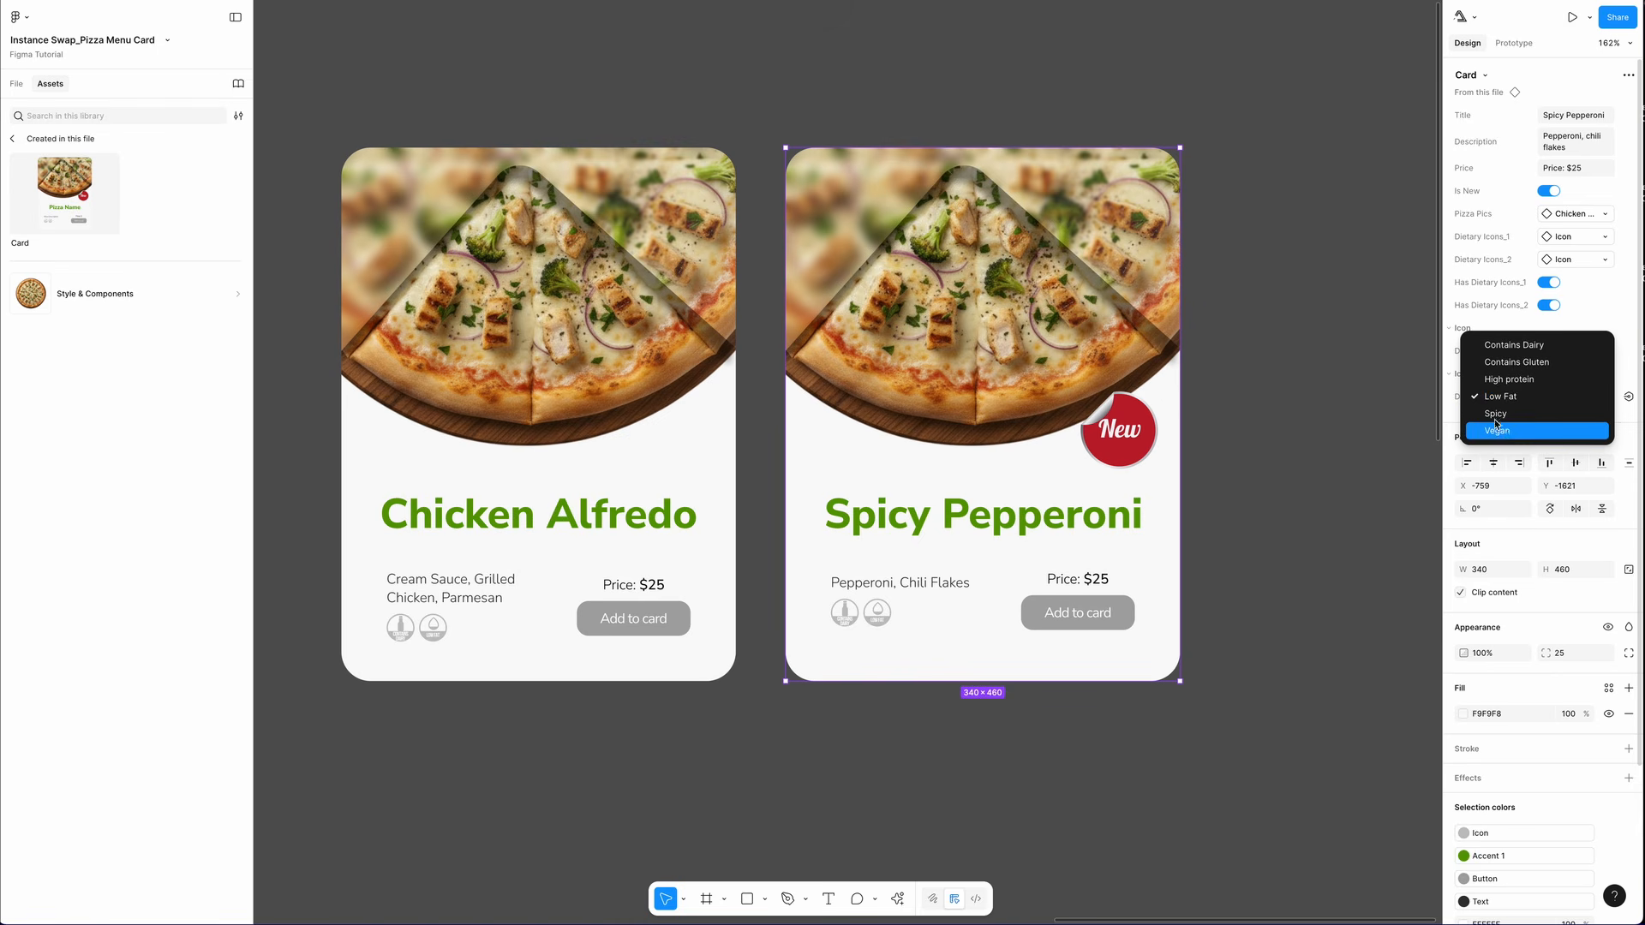
{"action": "left_click", "coordinate": [1527, 416]}
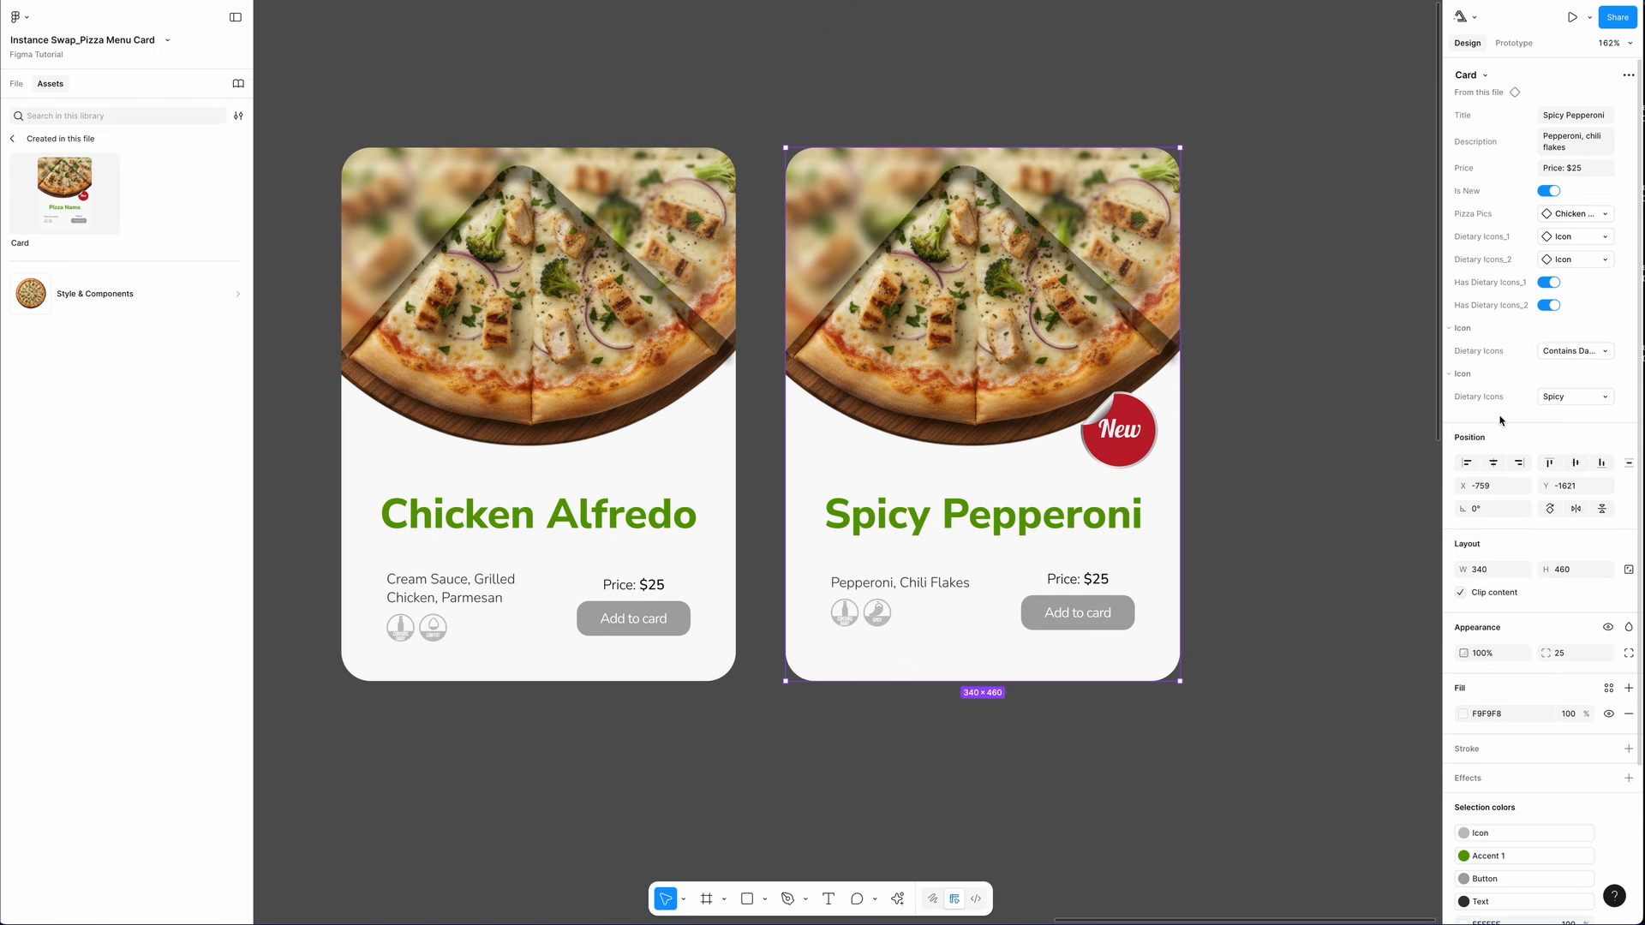
- Set the Spicy Pepperoni card's Price to "Price: $30" and swap its pizza picture to Spicy Pepperoni Pizza
{"action": "left_click_drag", "start_coordinate": [1572, 168], "coordinate": [1573, 212]}
{"action": "type", "text": "30"}
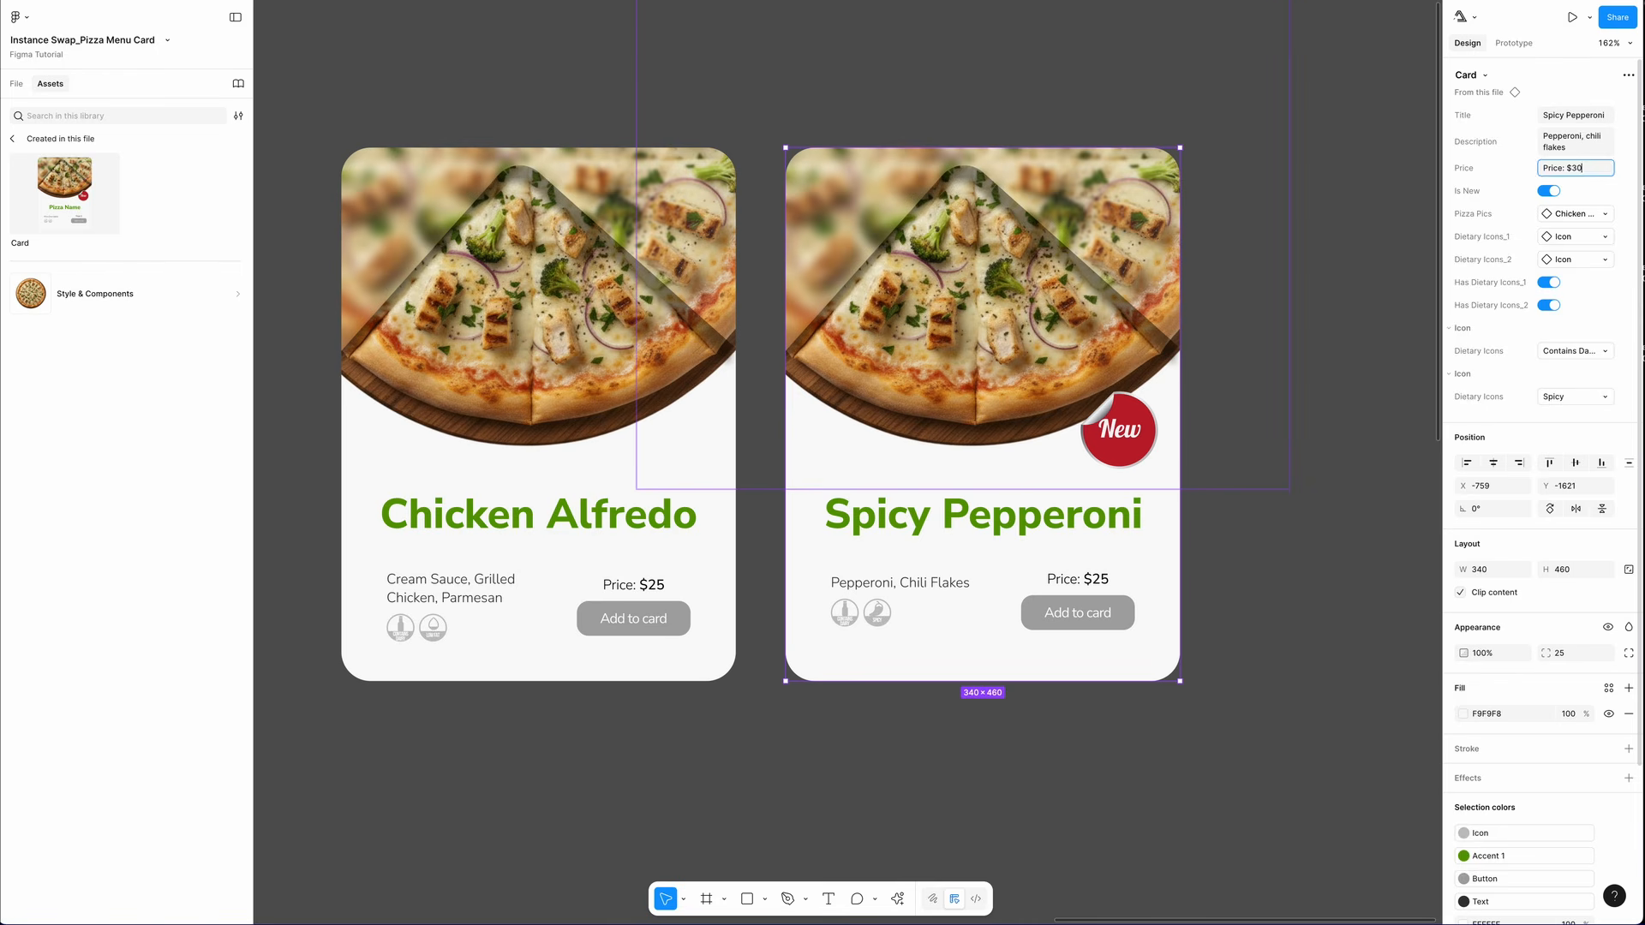
{"action": "left_click", "coordinate": [1575, 213]}
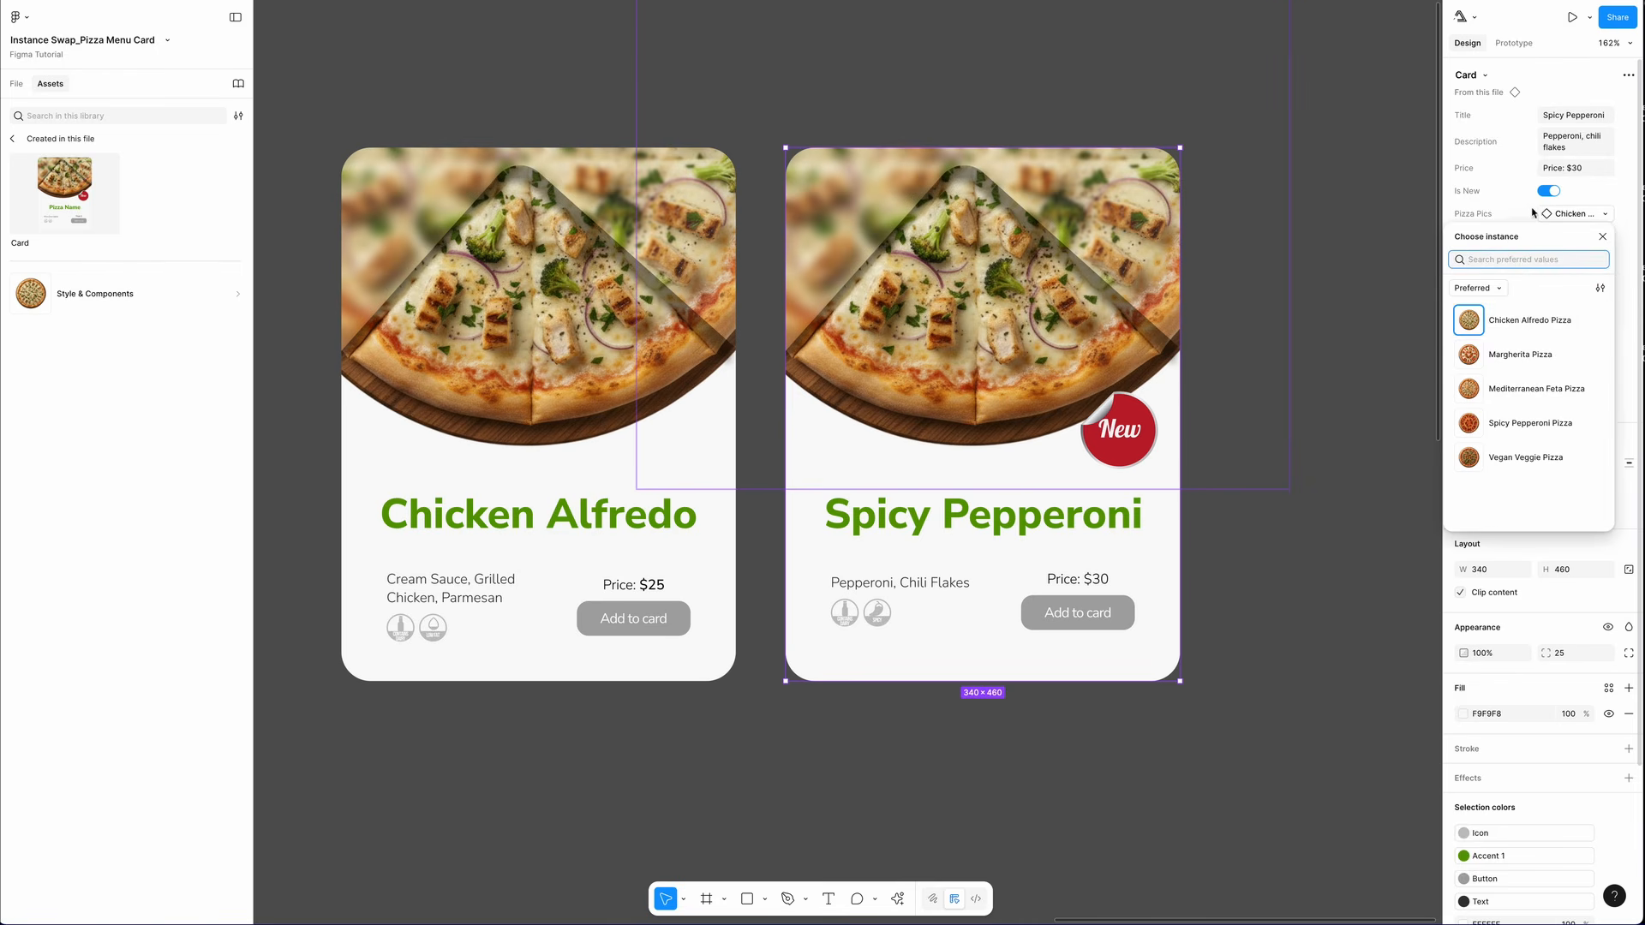
{"action": "left_click", "coordinate": [1490, 422]}
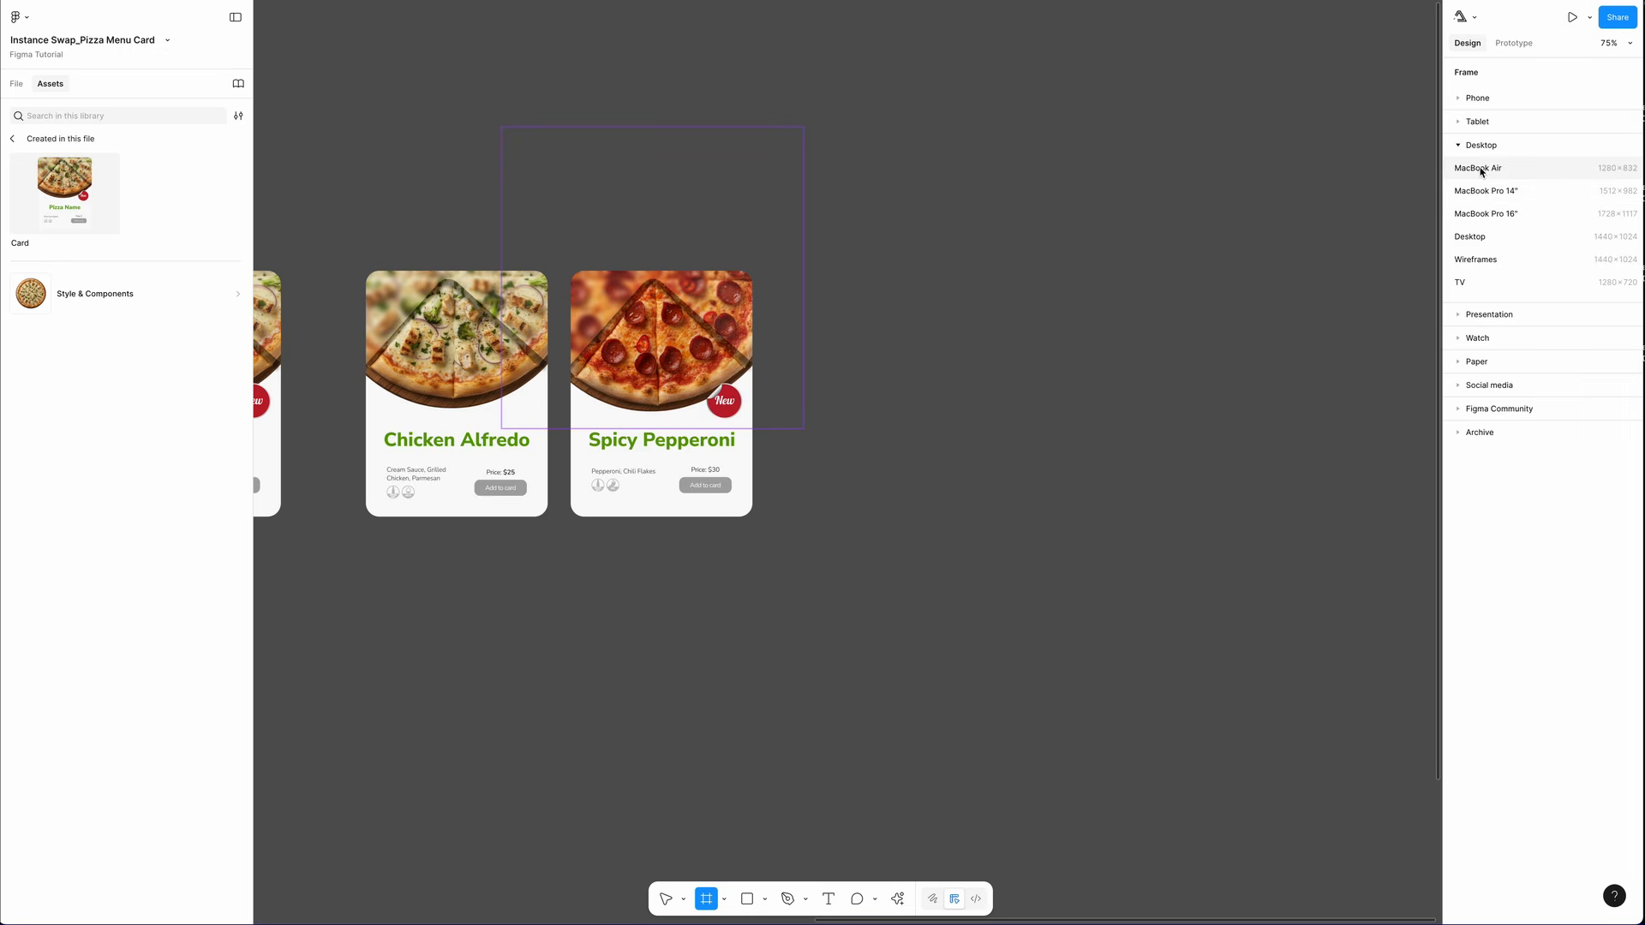
- Add a MacBook Air frame and move the Chicken Alfredo and Spicy Pepperoni cards into it
{"action": "left_click", "coordinate": [1478, 169]}
{"action": "left_click", "coordinate": [527, 433]}
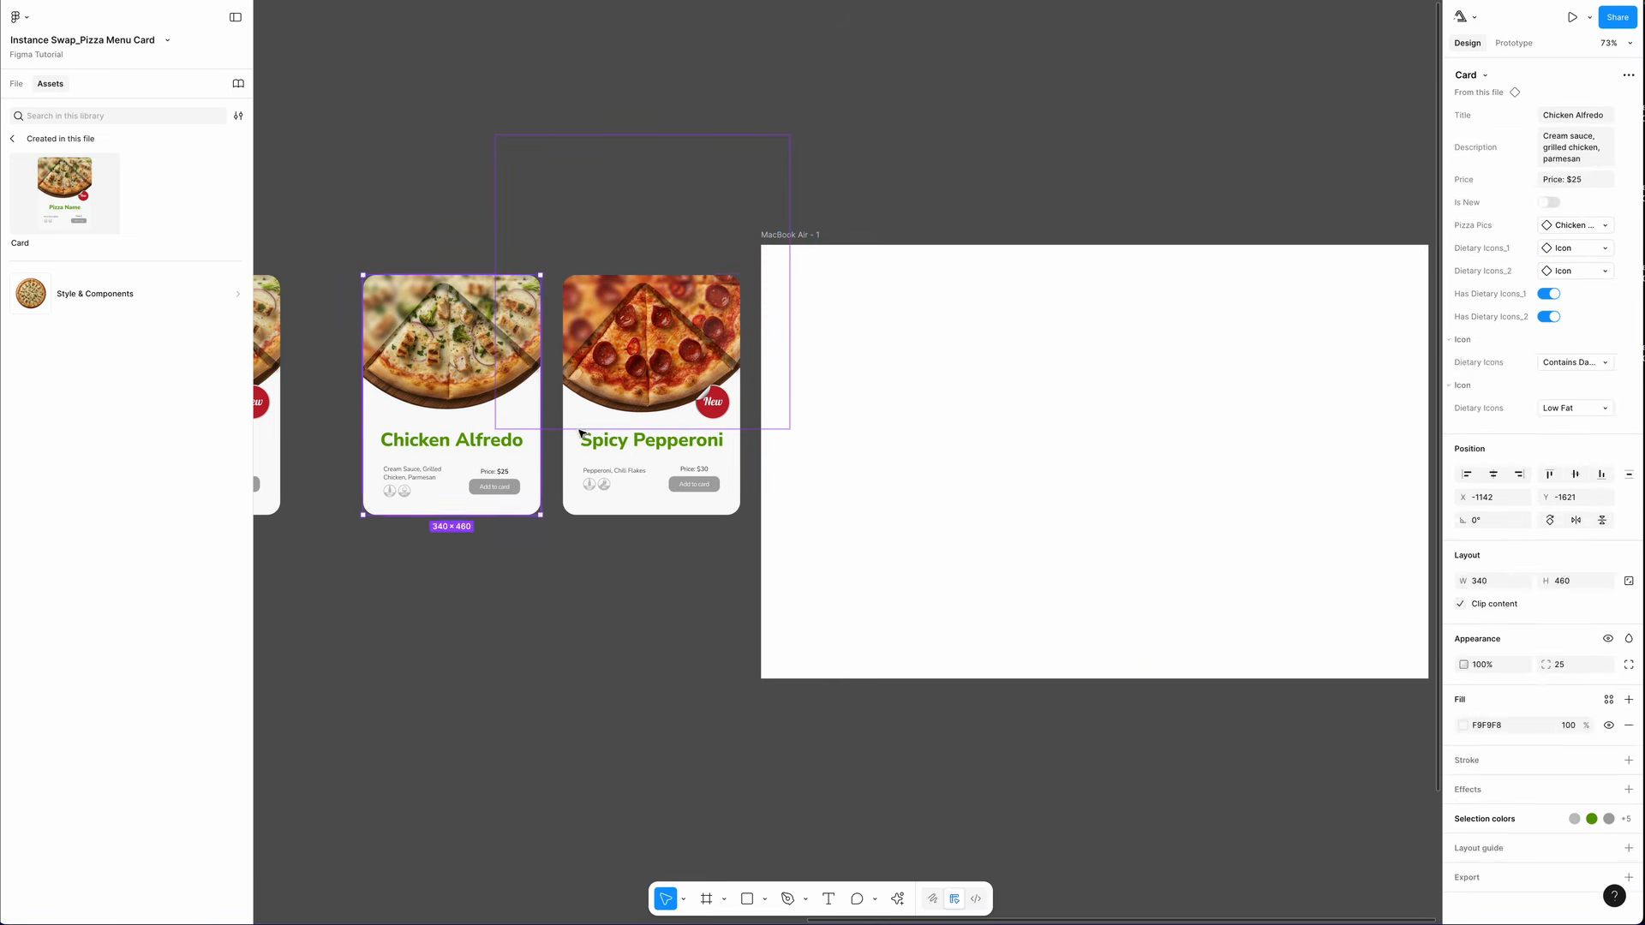
{"action": "left_click", "coordinate": [635, 454], "text": "shift"}
{"action": "left_click_drag", "start_coordinate": [560, 346], "coordinate": [911, 403]}
- Duplicate the Spicy Pepperoni card as a third card in the frame and swap its pizza picture to Margherita Pizza
{"action": "left_click_drag", "start_coordinate": [838, 532], "coordinate": [1037, 538]}
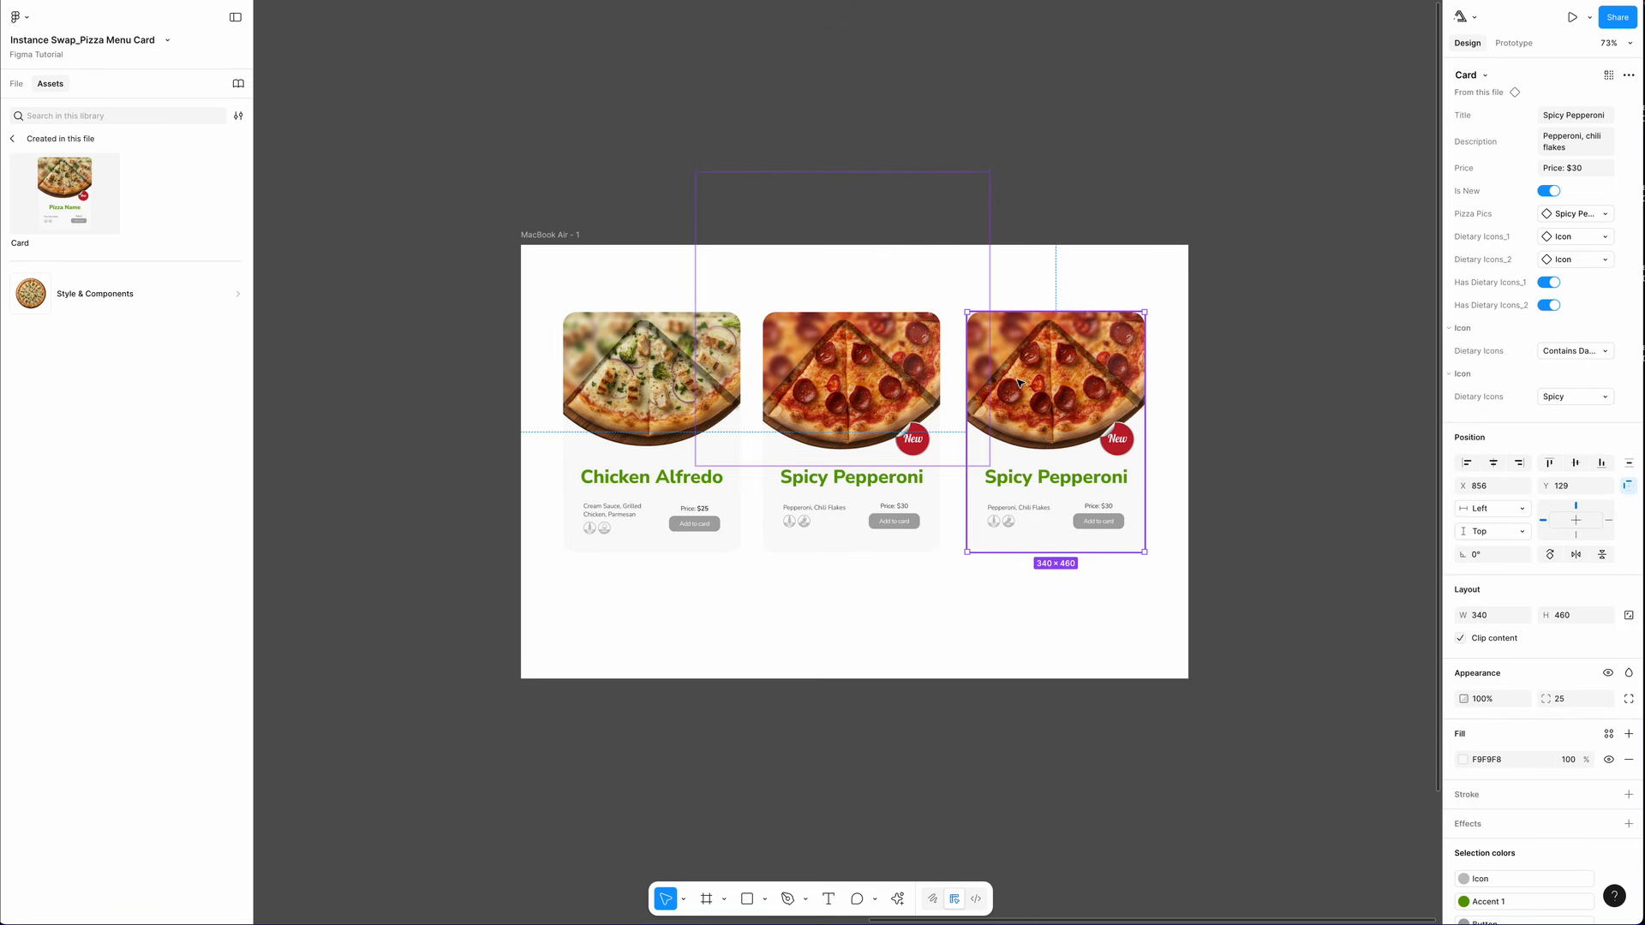
{"action": "left_click", "coordinate": [1586, 215]}
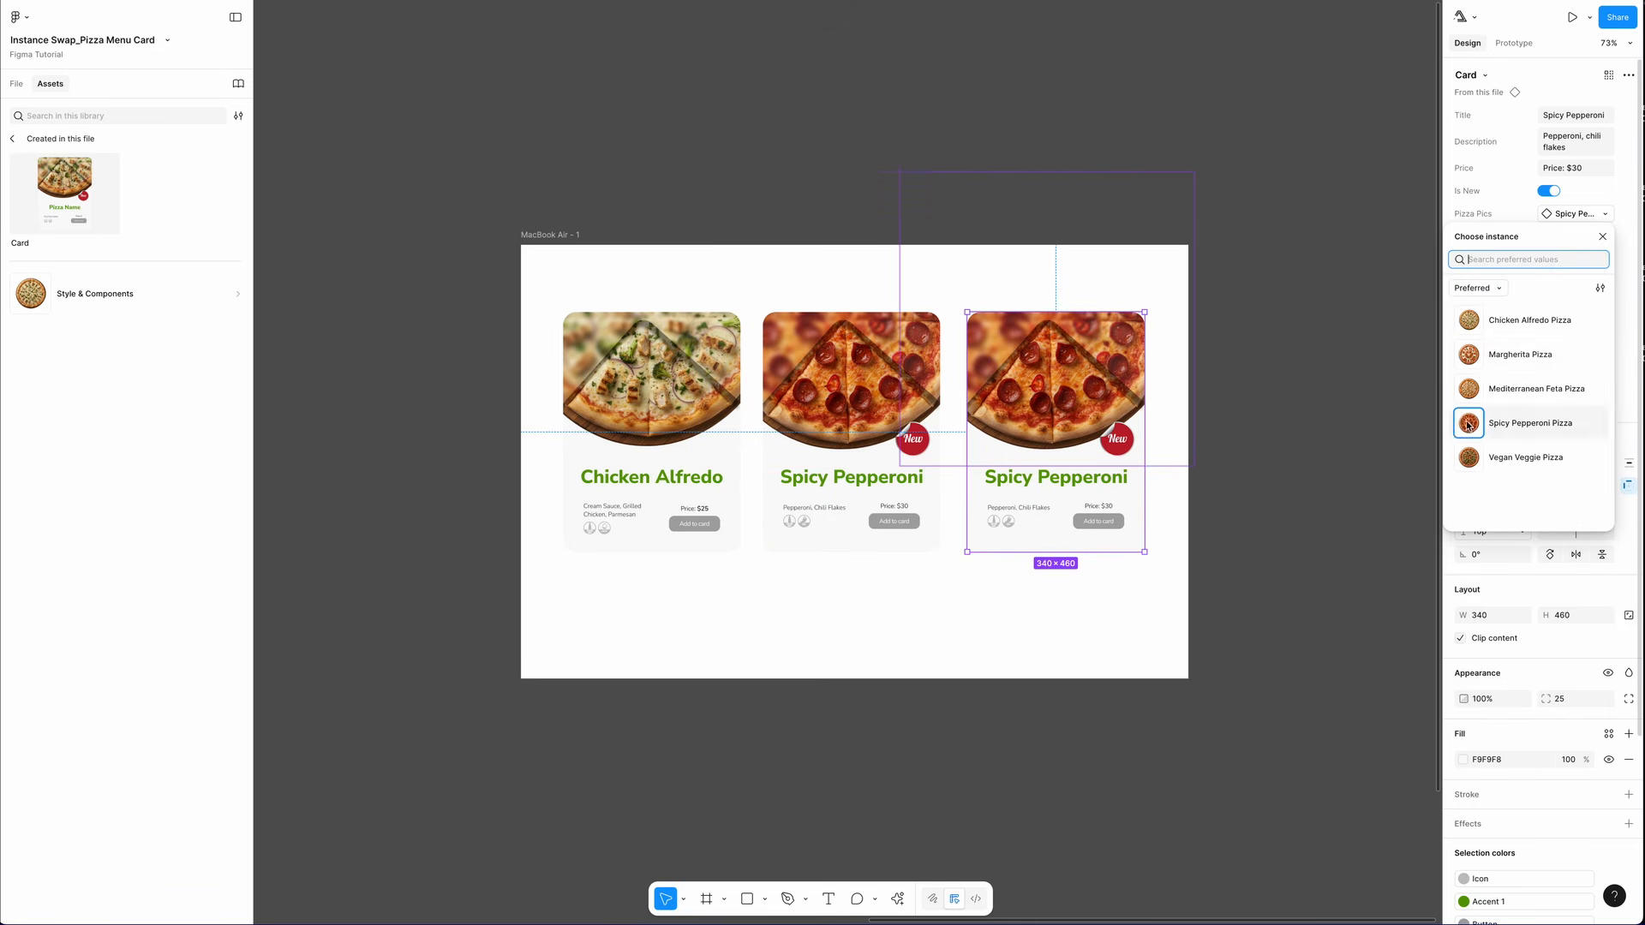
{"action": "left_click", "coordinate": [1505, 356]}
- Turn off Is New and Has Dietary Icons_1 on the third card and set its remaining dietary icon to Vegan
{"action": "left_click", "coordinate": [1549, 191]}
{"action": "left_click", "coordinate": [1549, 283]}
{"action": "left_click", "coordinate": [1576, 328]}
{"action": "left_click", "coordinate": [1515, 347]}
- Set the third card's Title to "Margherita" and its Description to "Classic Tomato, Mozzarella & Basil"
{"action": "left_click", "coordinate": [1575, 115]}
{"action": "type", "text": "Margherita"}
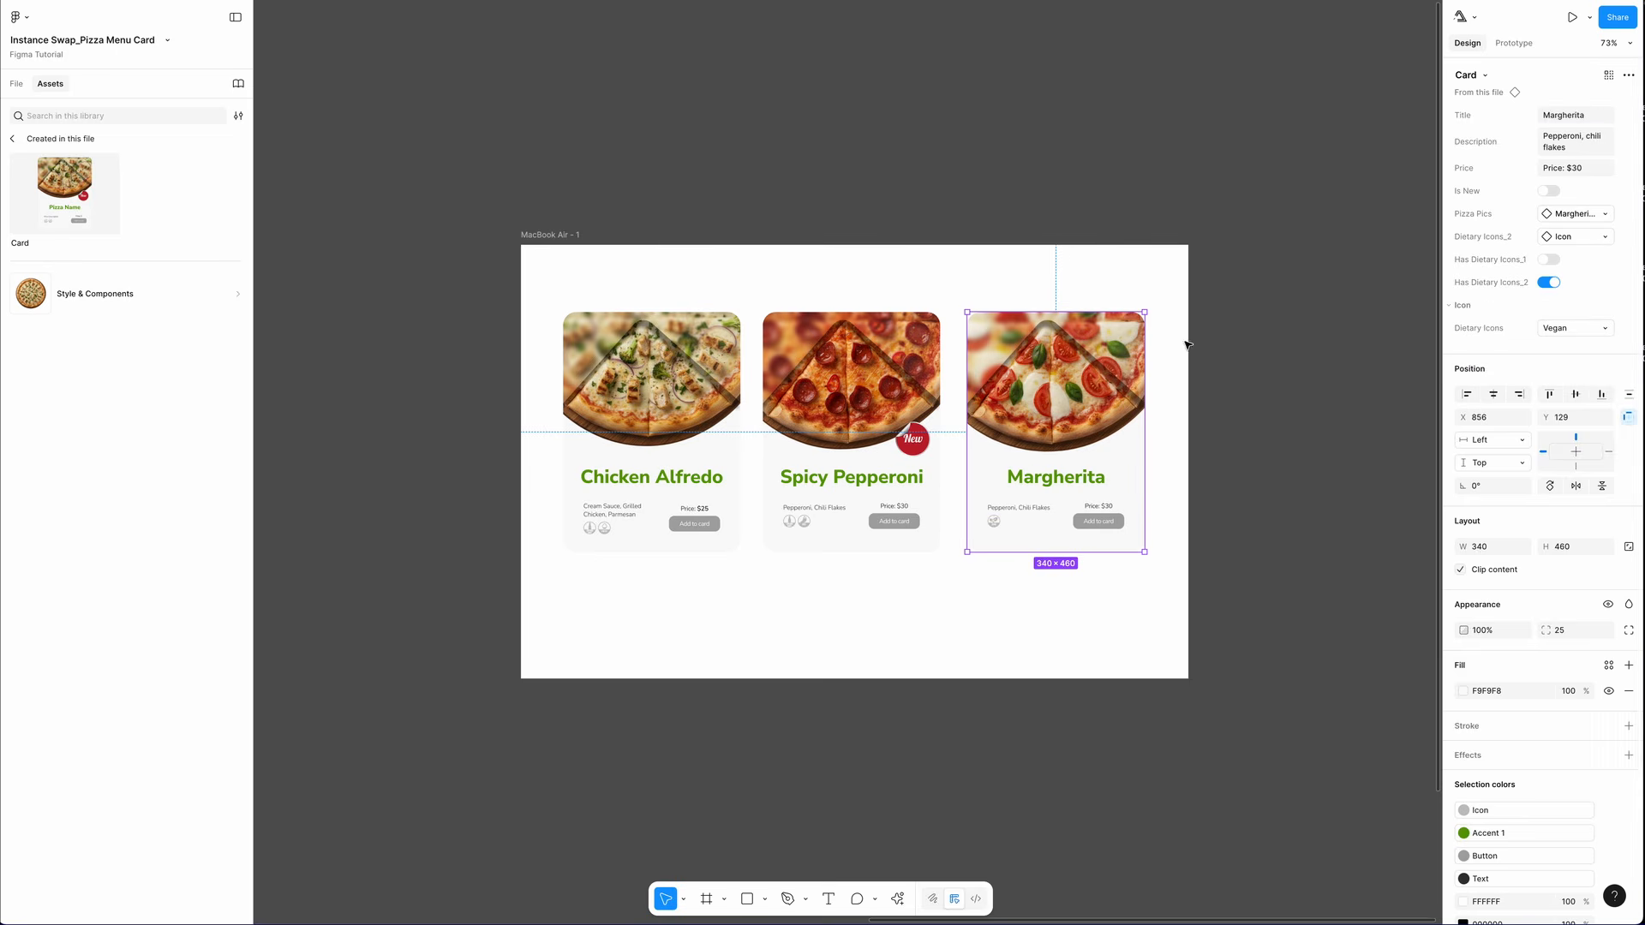
{"action": "left_click", "coordinate": [1571, 148]}
{"action": "type", "text": "Classic Tomato, Mozzarella & Basil"}
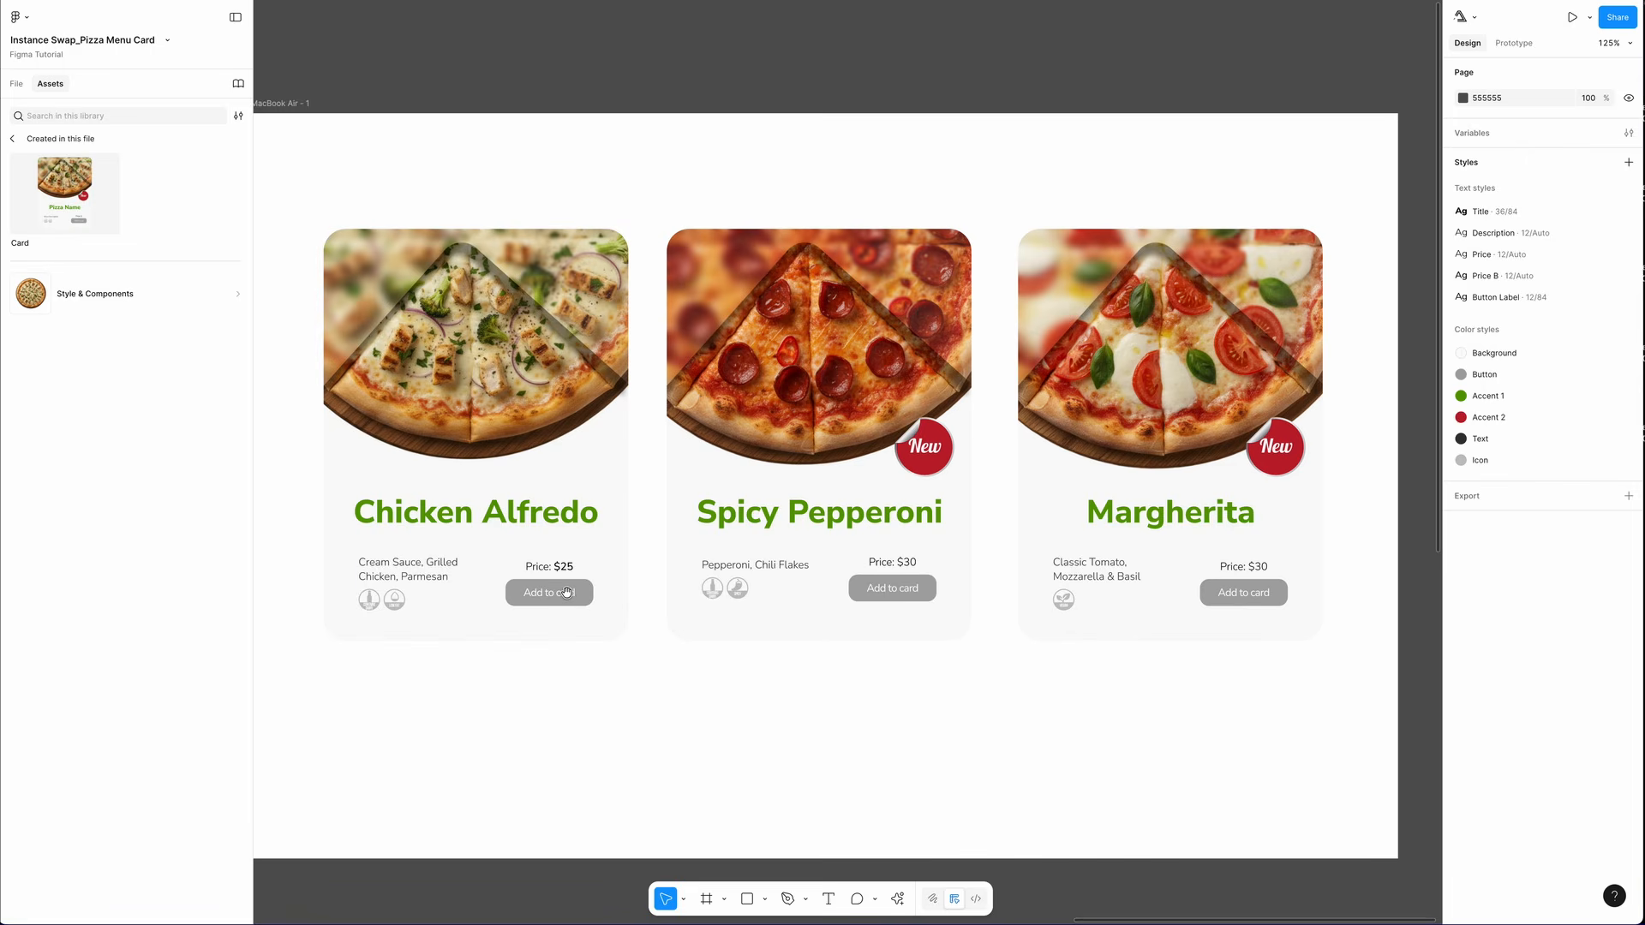
- Duplicate the "Price: $" text inside the main Card component, above the Add to card button
{"action": "left_click_drag", "start_coordinate": [519, 589], "coordinate": [1101, 558]}
{"action": "left_click_drag", "start_coordinate": [744, 557], "coordinate": [1216, 547]}
{"action": "left_click_drag", "start_coordinate": [844, 546], "coordinate": [1226, 571]}
{"action": "mouse_move", "coordinate": [698, 526]}
{"action": "left_mouse_down"}
{"action": "mouse_move", "coordinate": [863, 526]}
{"action": "mouse_move", "coordinate": [730, 525]}
{"action": "left_mouse_up"}
{"action": "left_click", "coordinate": [653, 443]}
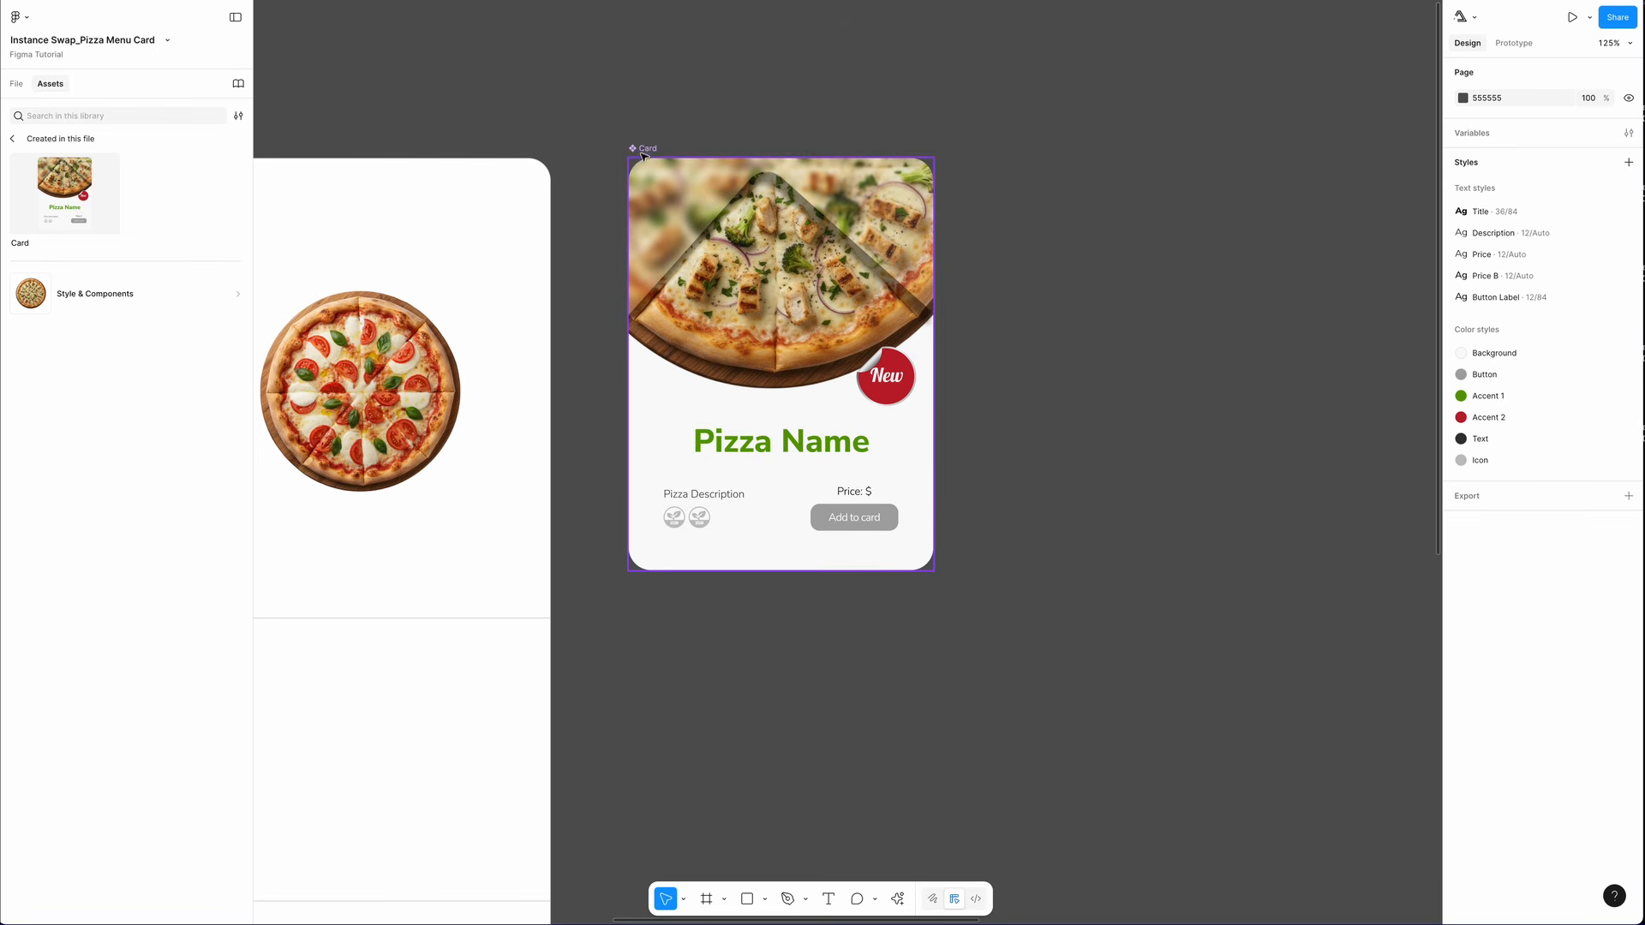
{"action": "left_click", "coordinate": [763, 409]}
{"action": "scroll", "coordinate": [875, 516], "scroll_direction": "up", "scroll_amount": 10}
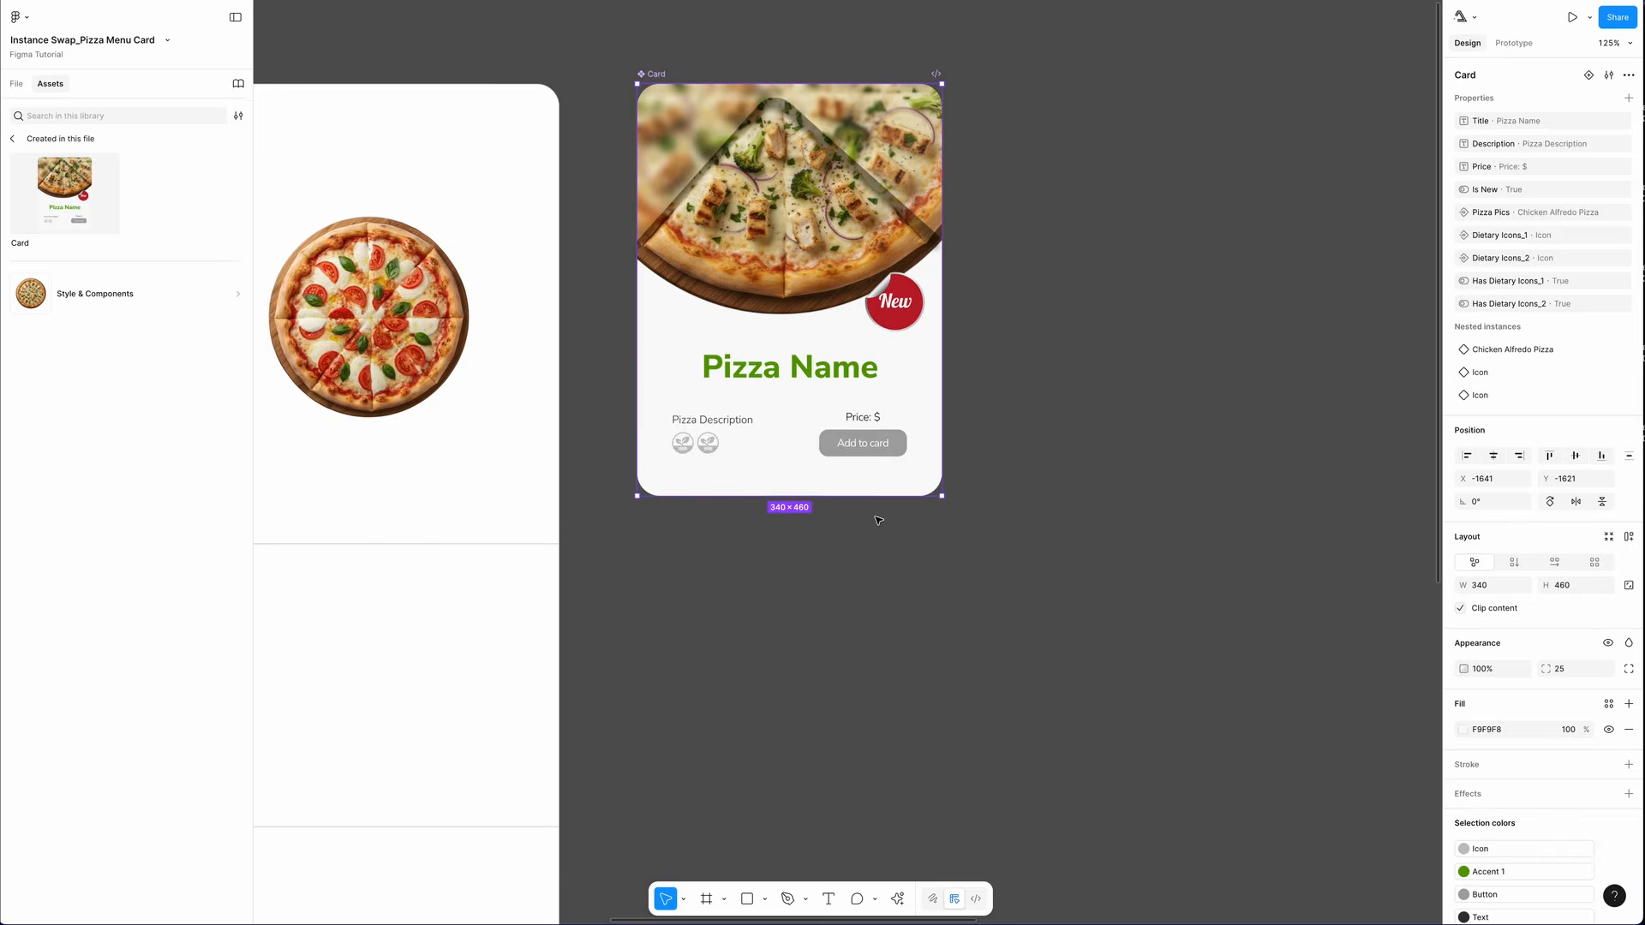
{"action": "scroll", "coordinate": [866, 535], "scroll_direction": "up", "scroll_amount": 5}
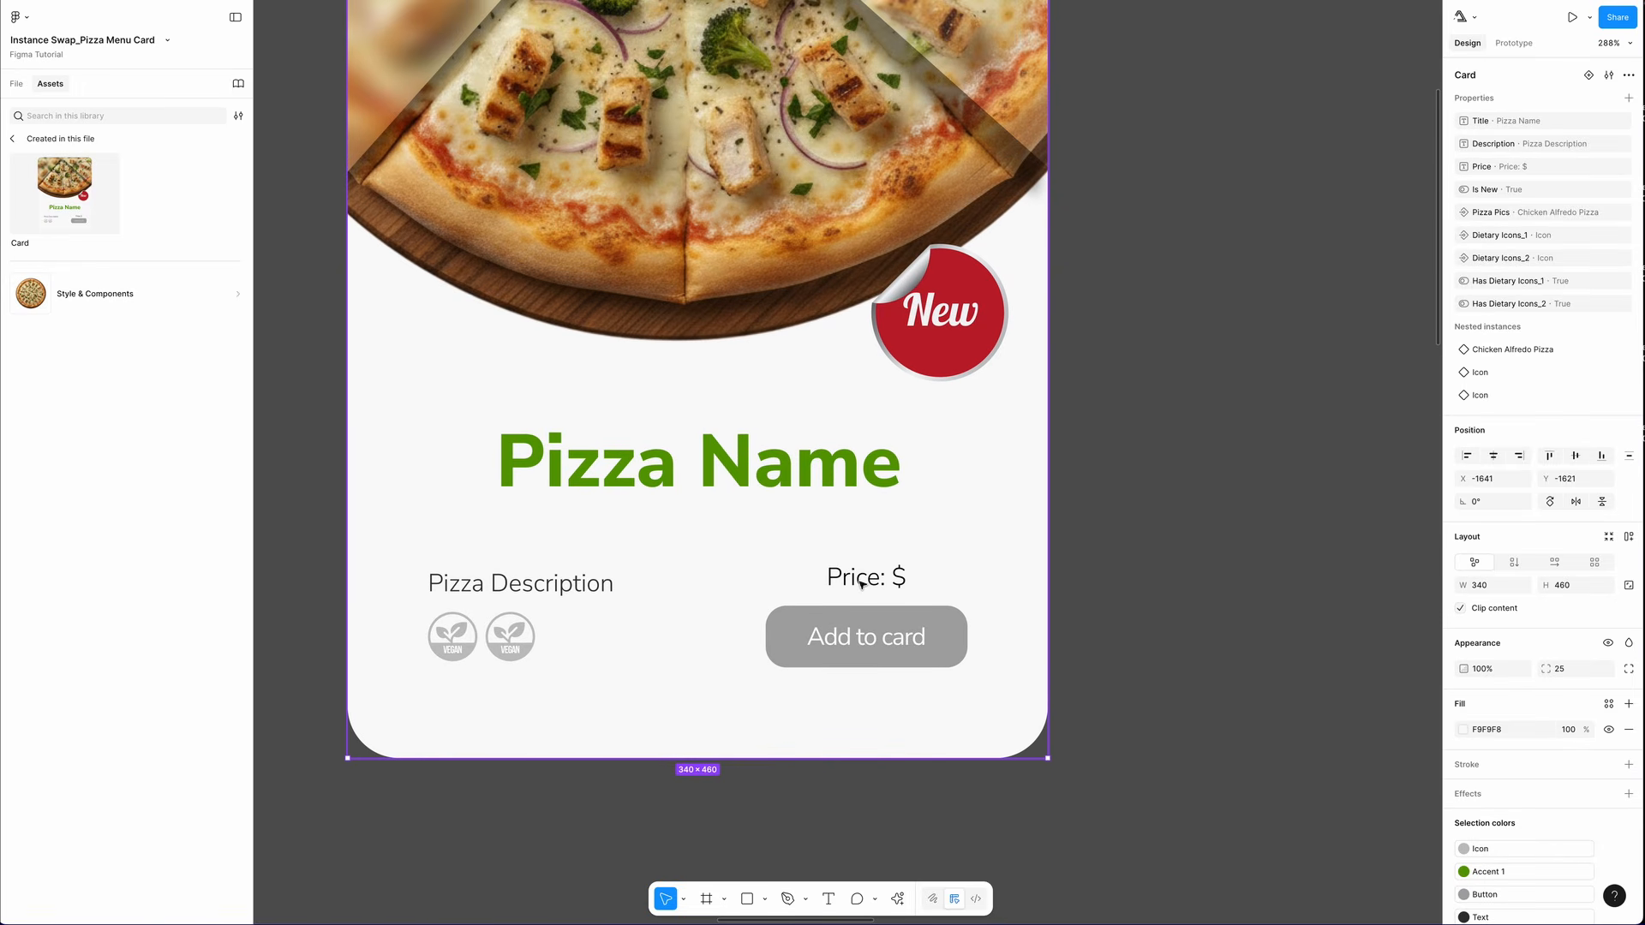
{"action": "left_click", "coordinate": [861, 586]}
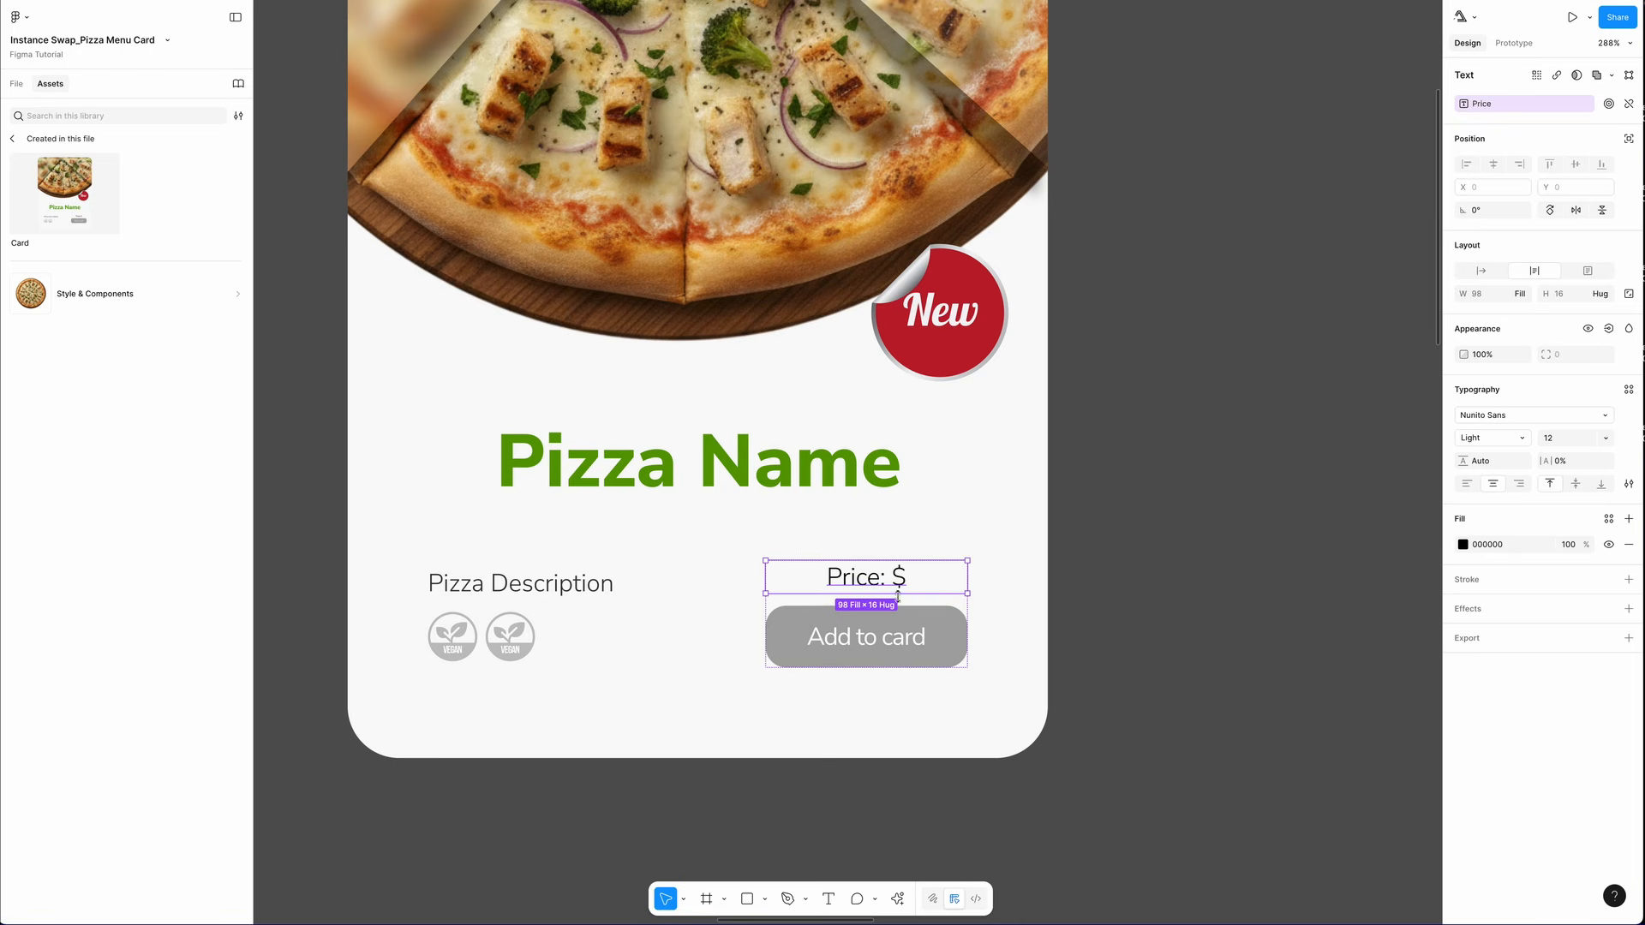
{"action": "key", "text": "ctrl+d"}
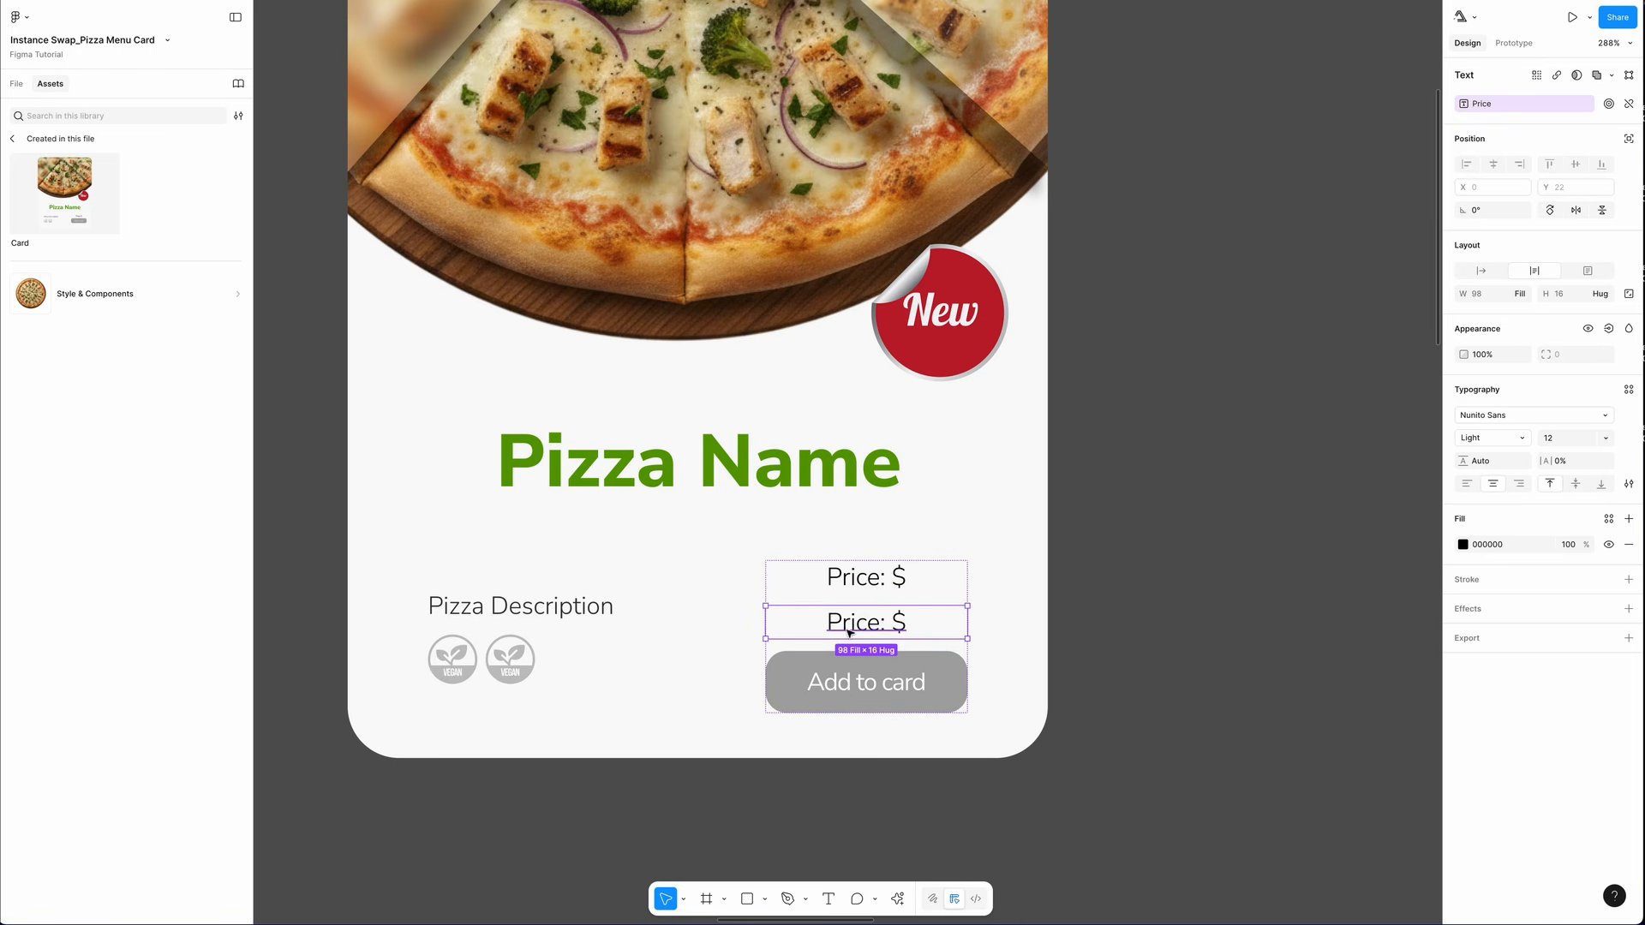
- Change the main component's upper price text to "Price:" and the copy beneath it to "$"
{"action": "double_click", "coordinate": [927, 577]}
{"action": "key", "text": "BackSpace"}
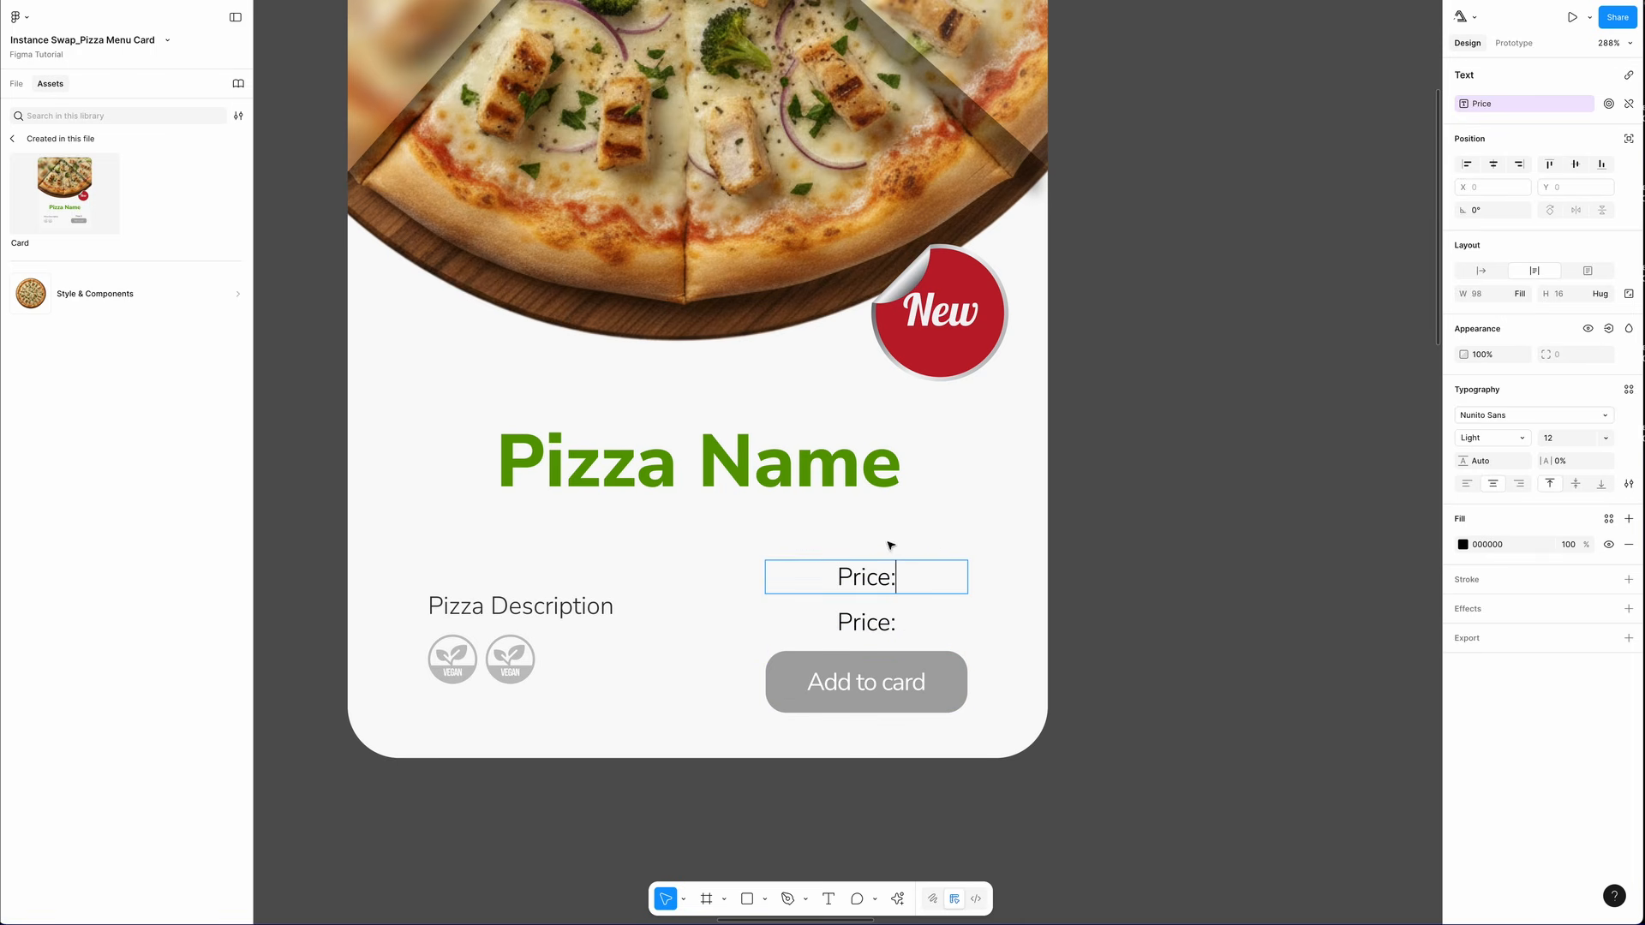
{"action": "double_click", "coordinate": [892, 626]}
{"action": "left_click_drag", "start_coordinate": [896, 623], "coordinate": [814, 620]}
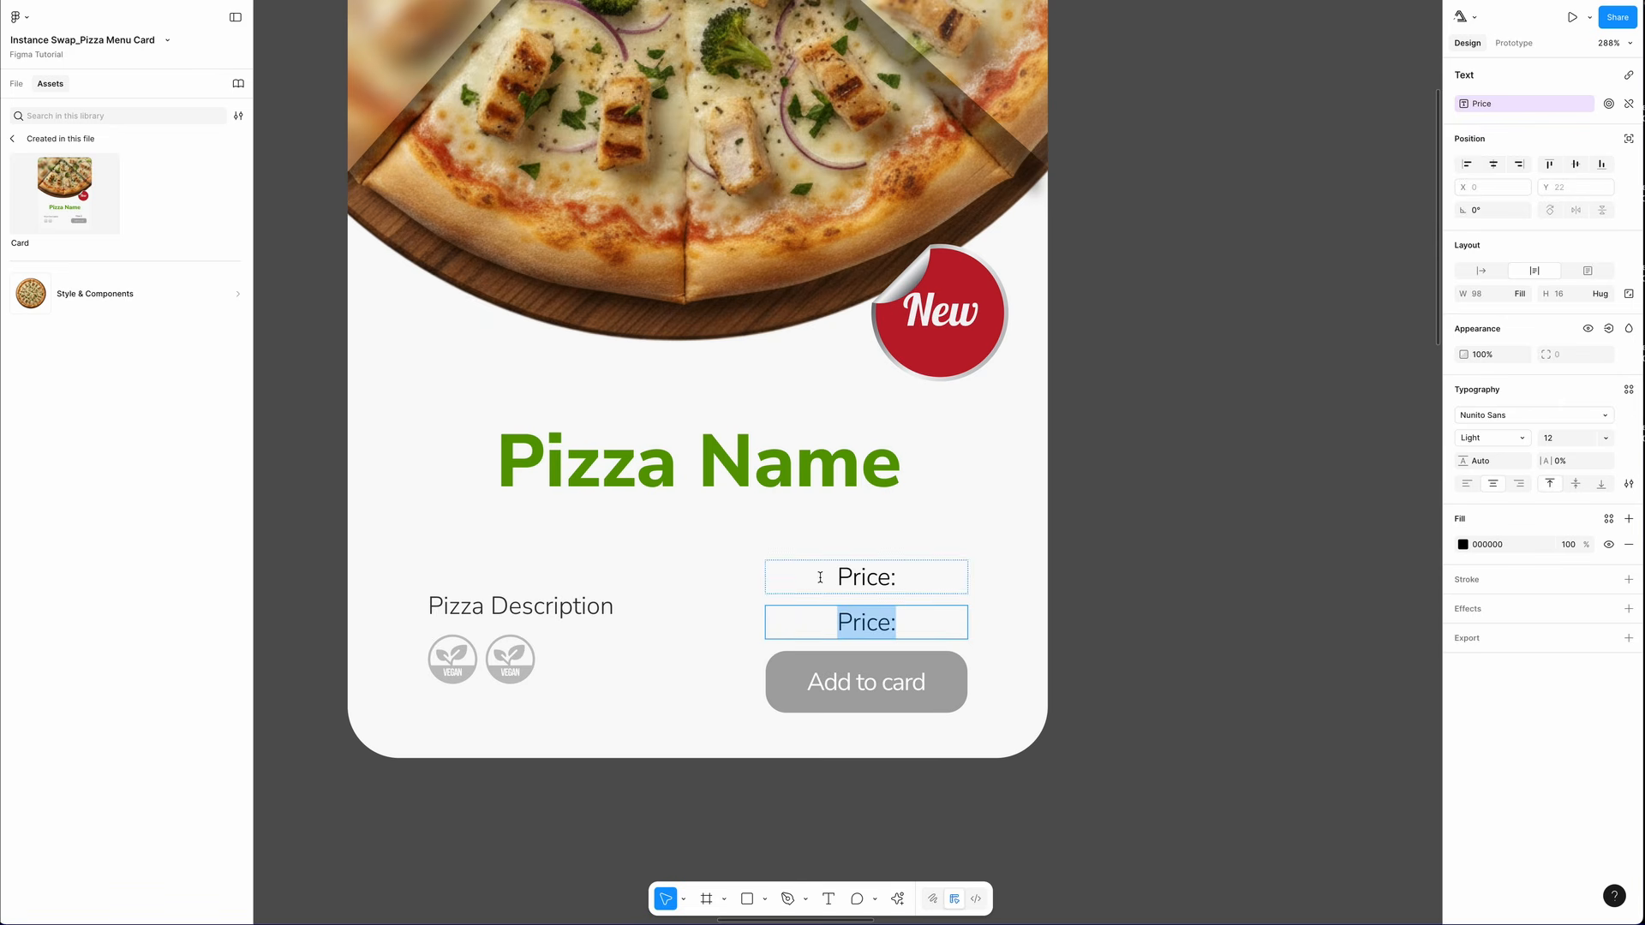
{"action": "key", "text": "Escape"}
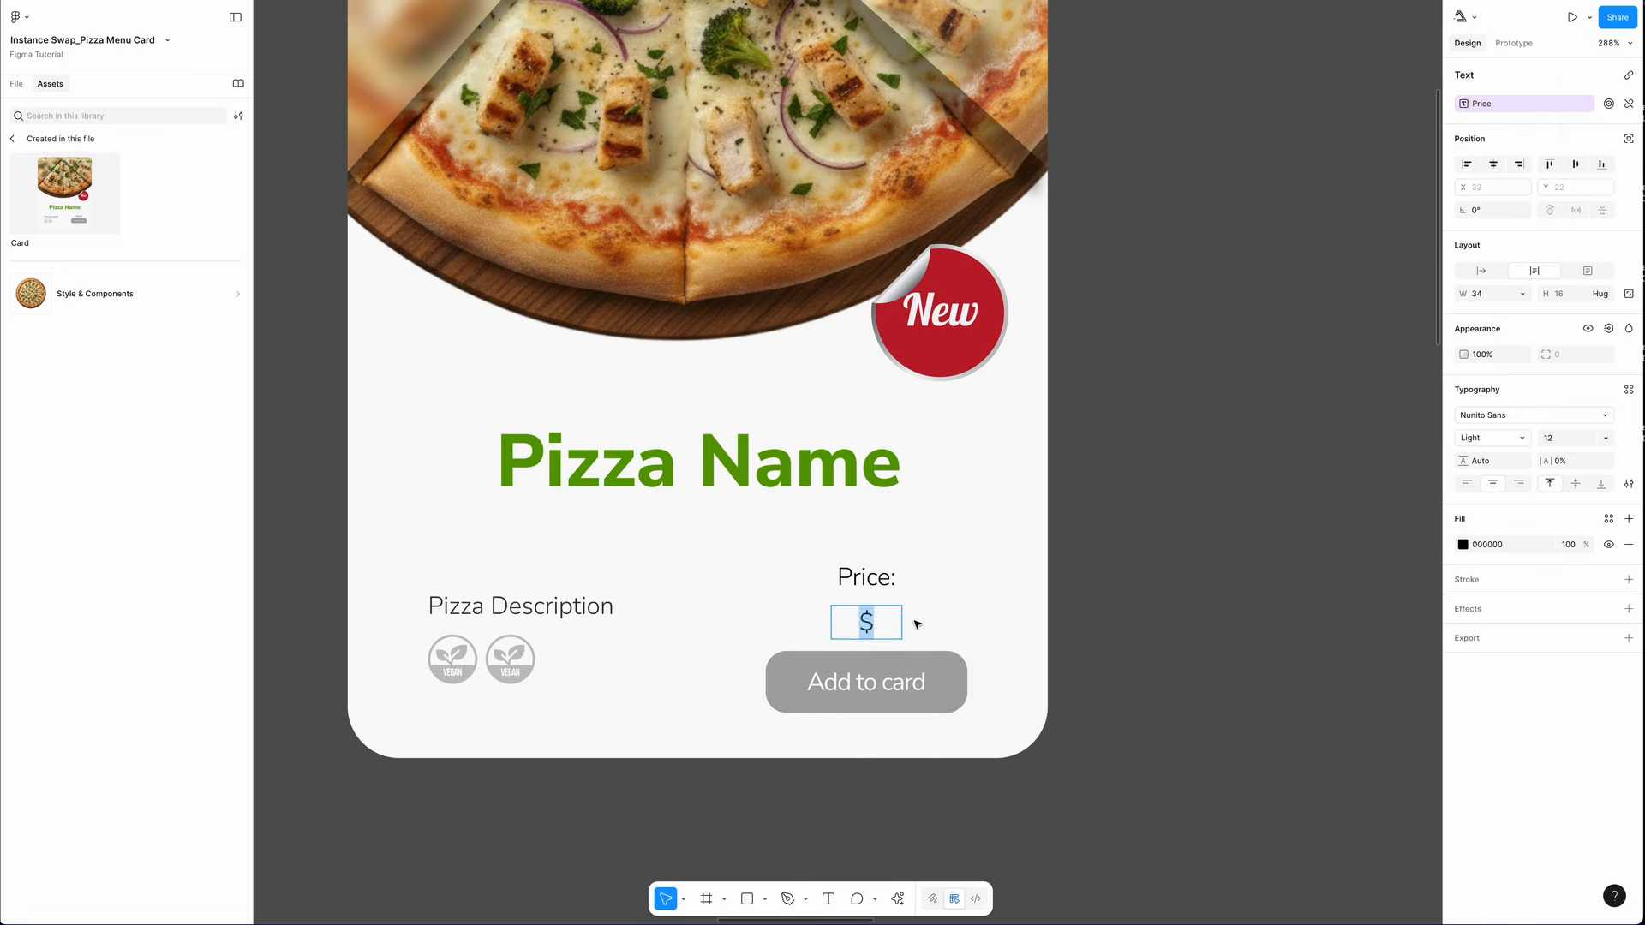
{"action": "key", "text": "Escape"}
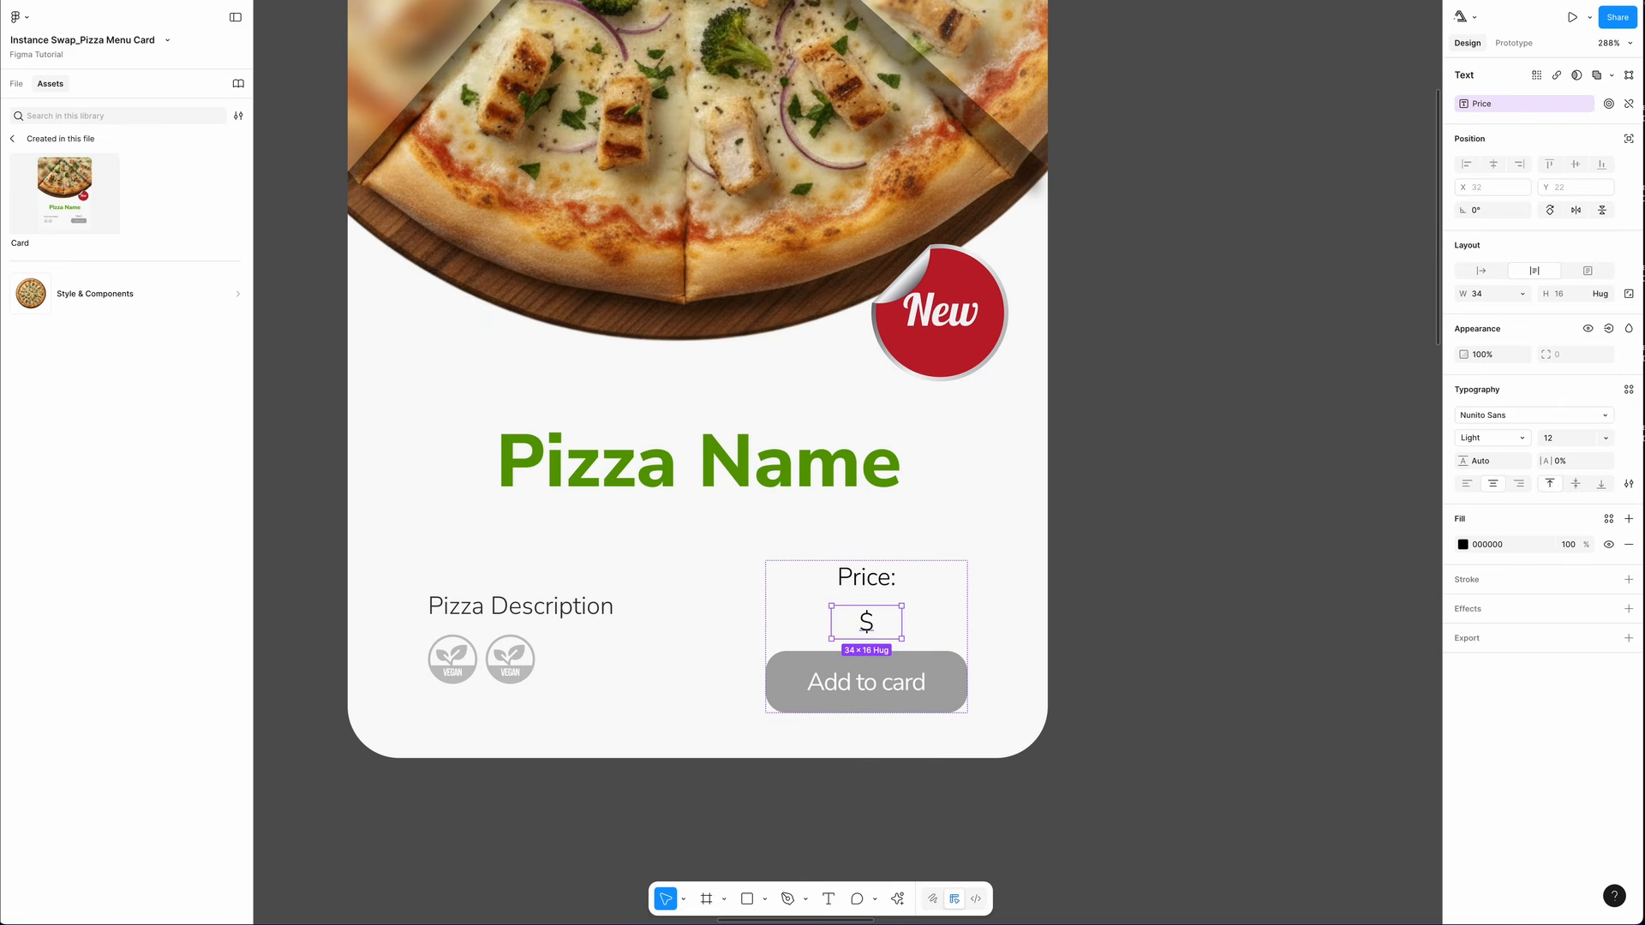
- Apply the Price B text style to the "$" text and group it with "Price:" in a horizontal auto layout
{"action": "left_click", "coordinate": [1629, 391]}
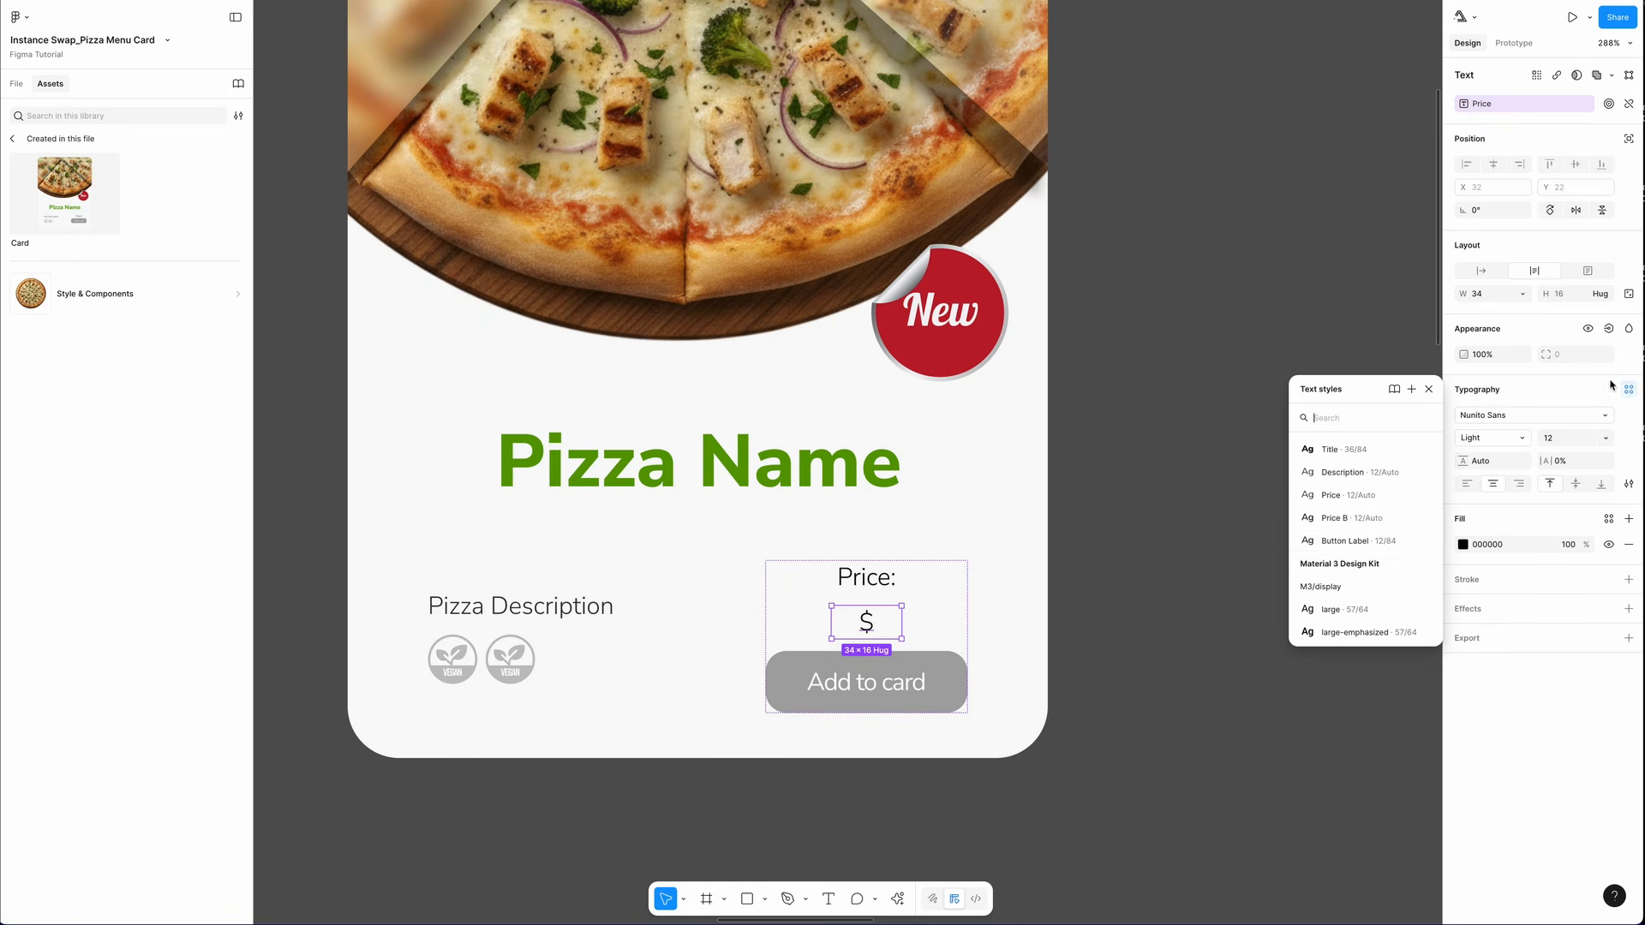
{"action": "left_click", "coordinate": [1341, 520]}
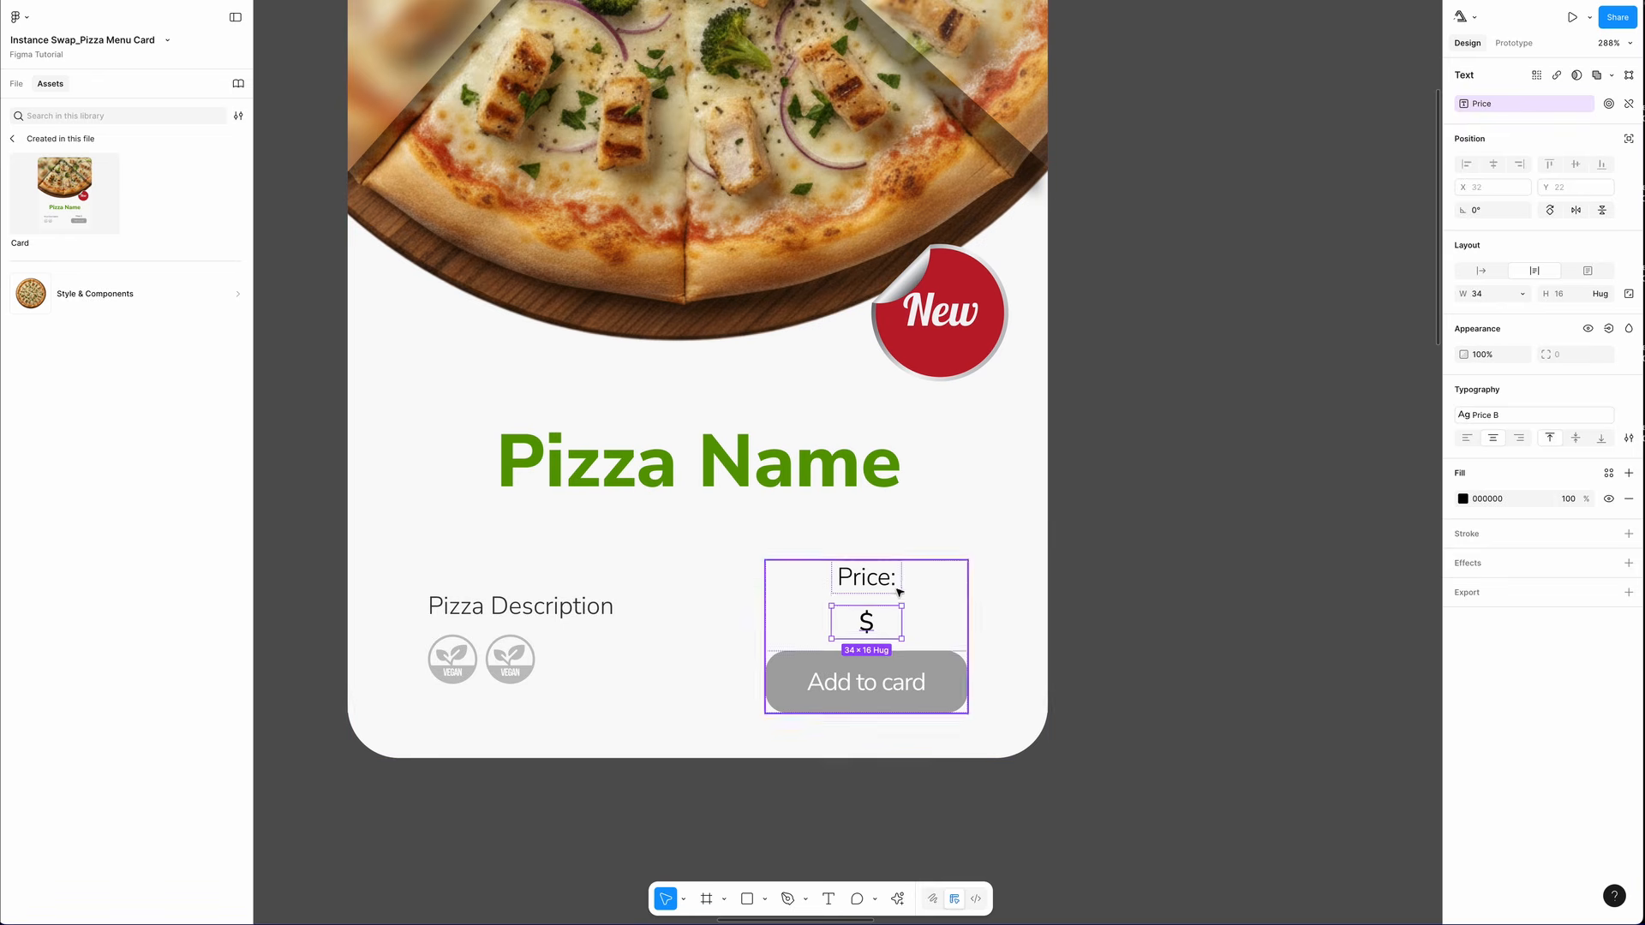
{"action": "left_click", "coordinate": [866, 579], "text": "shift"}
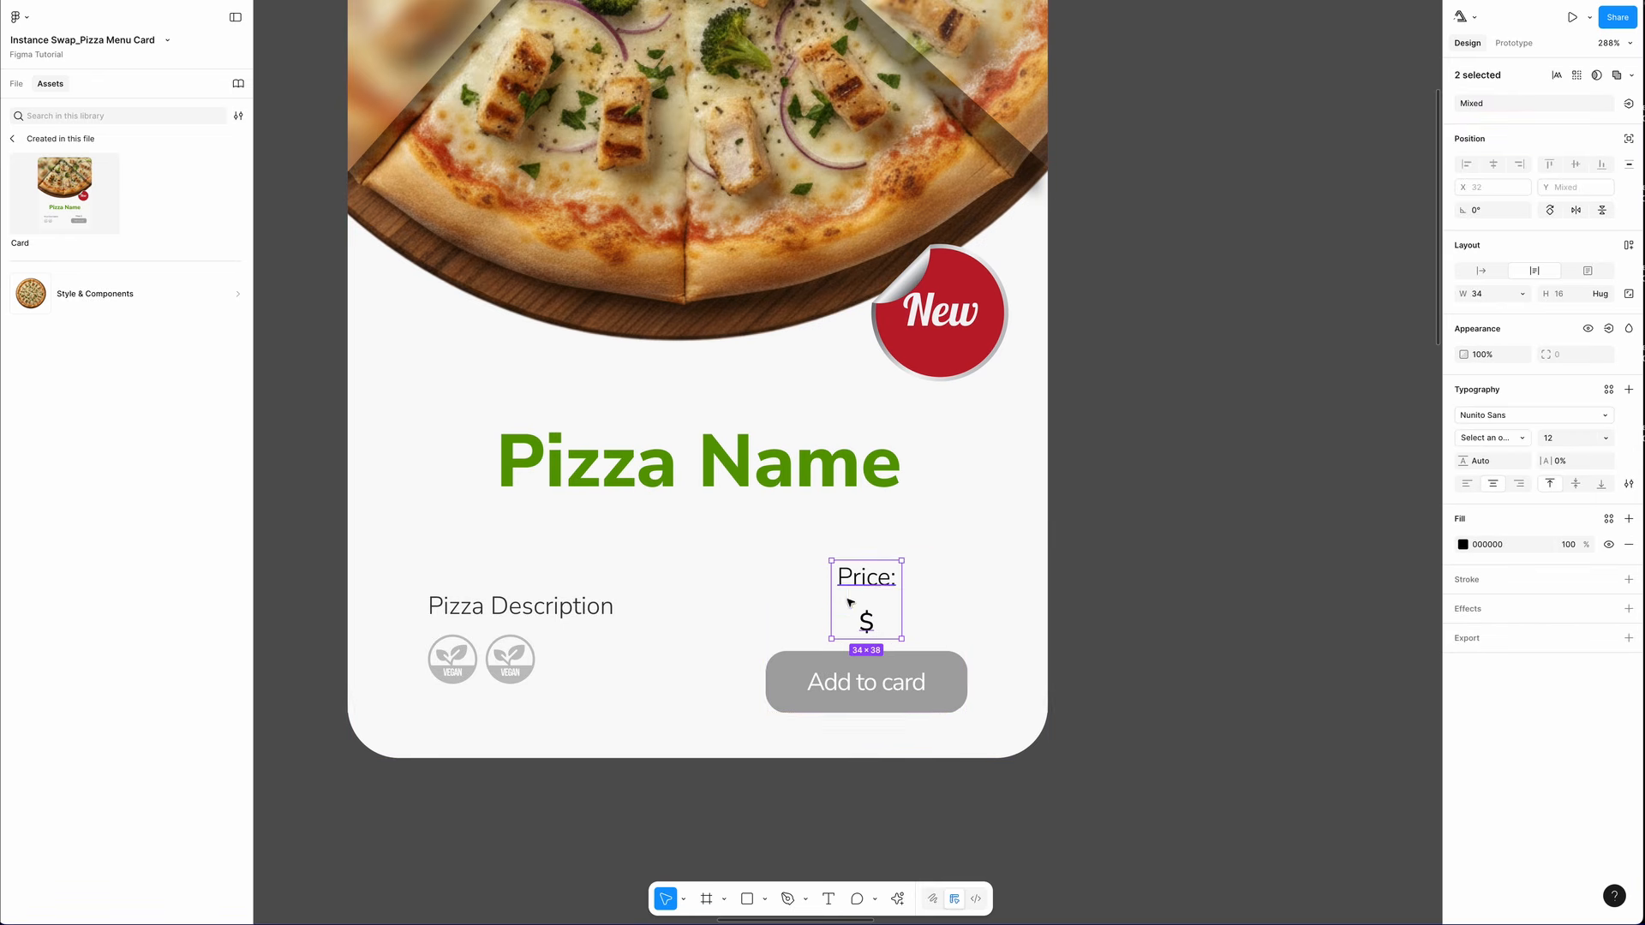
{"action": "left_click", "coordinate": [1630, 248]}
{"action": "left_click", "coordinate": [1555, 241]}
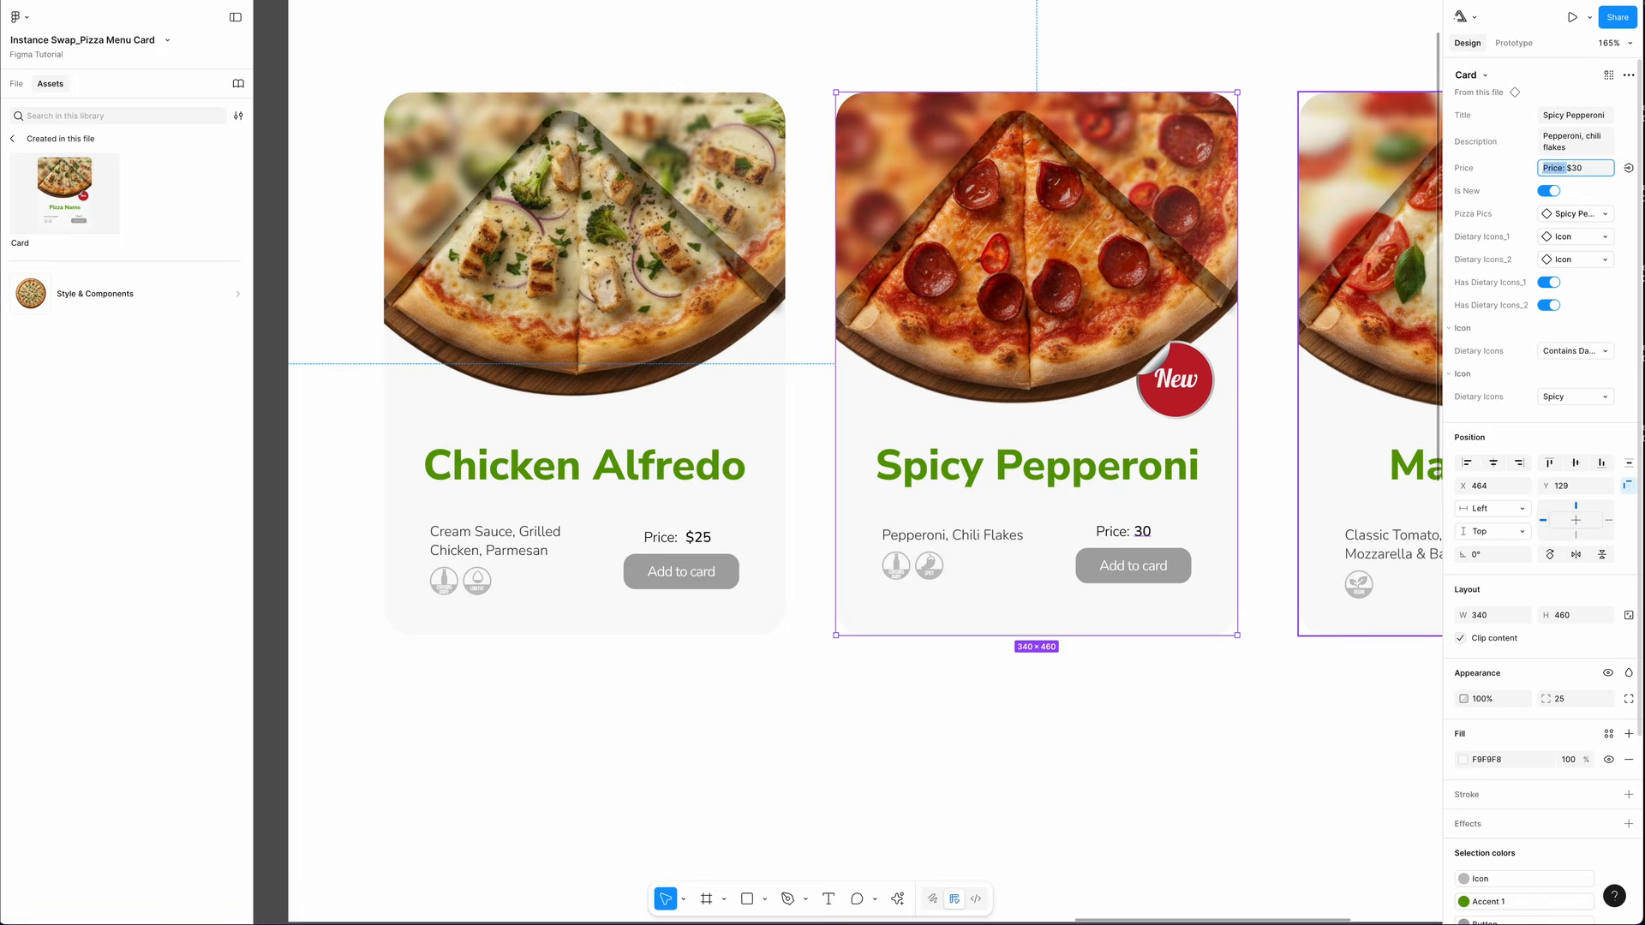
- Remove the "Price:" prefix from the Spicy Pepperoni card's Price property, keeping "$30"
{"action": "key", "text": "BackSpace"}
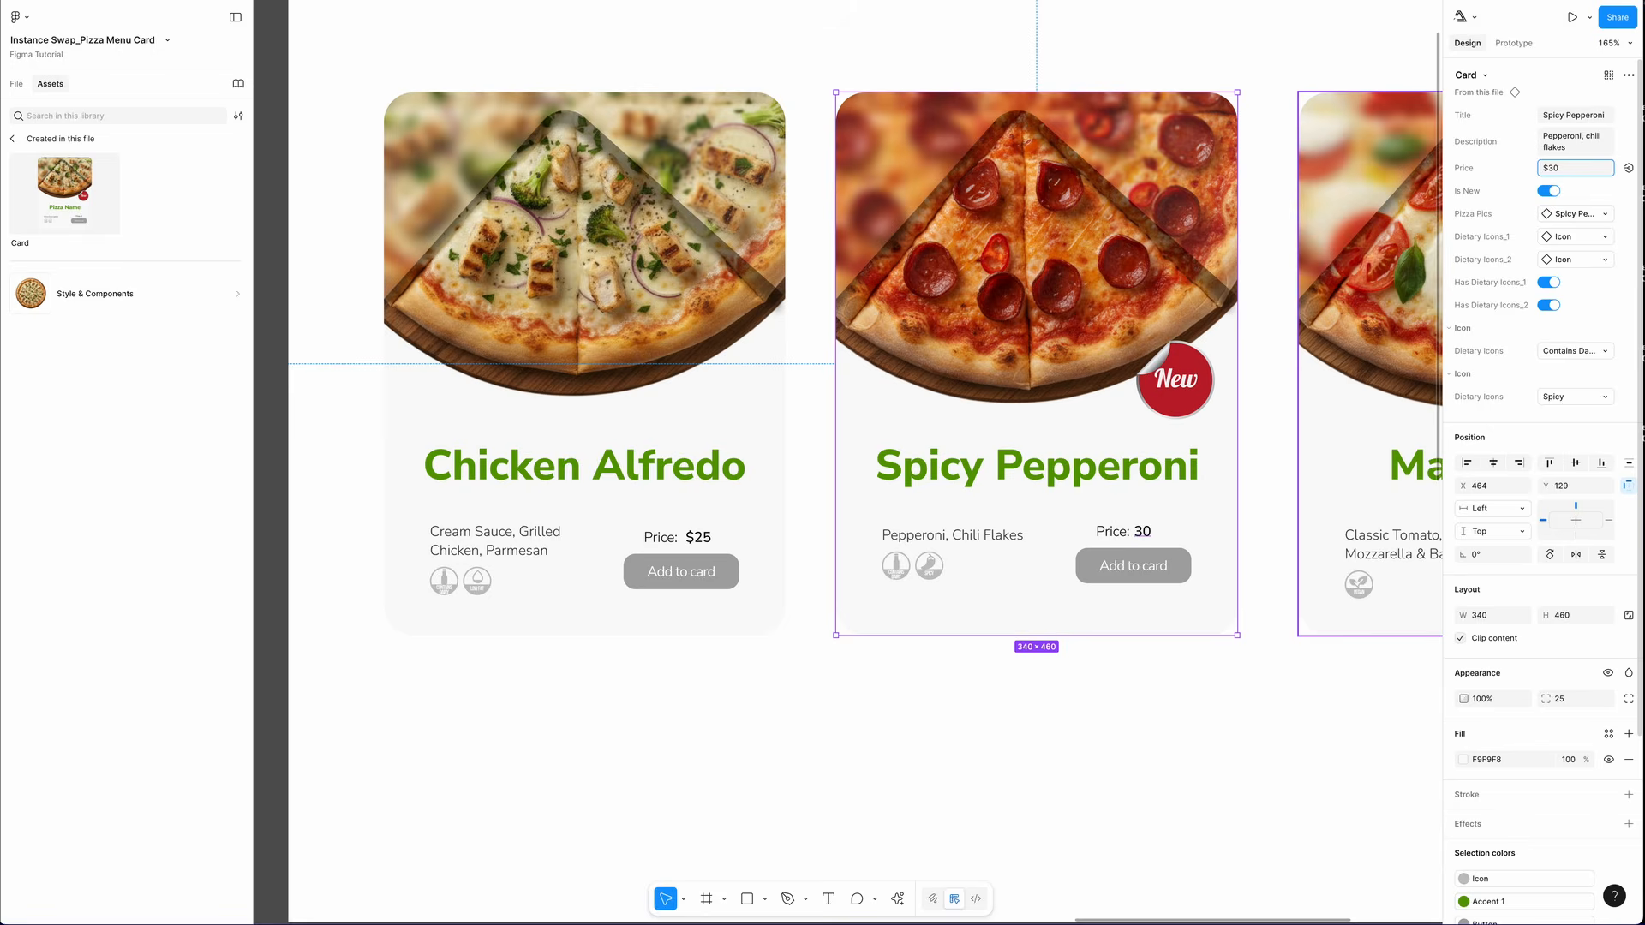